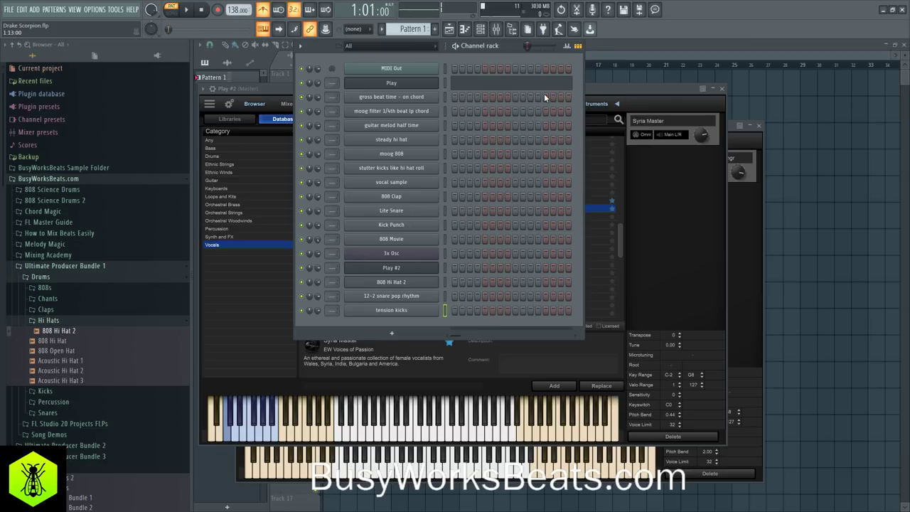
Select the Play channel in the channel rack, open its instrument window and reposition it.
{"action": "left_click", "coordinate": [444, 119]}
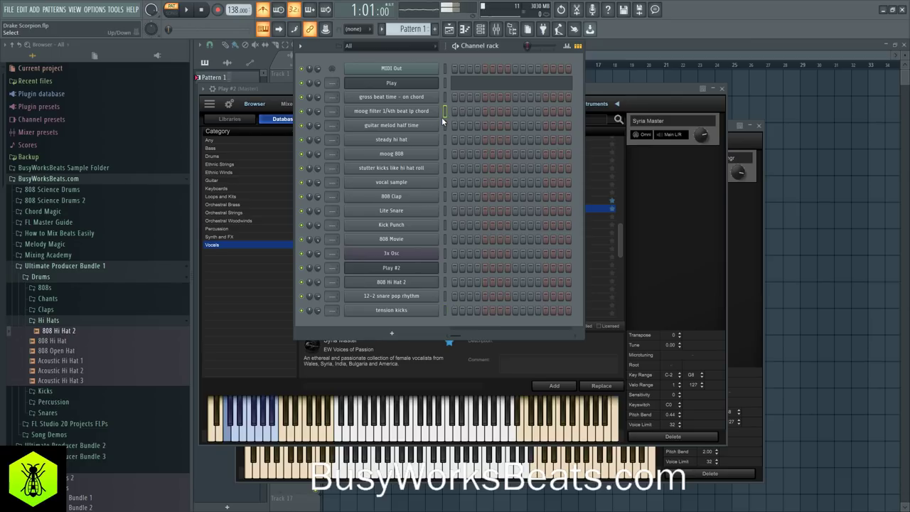
{"action": "double_click", "coordinate": [443, 119]}
{"action": "double_click", "coordinate": [445, 109]}
{"action": "left_click", "coordinate": [445, 99]}
{"action": "double_click", "coordinate": [444, 96]}
{"action": "left_click", "coordinate": [444, 267]}
{"action": "left_click", "coordinate": [443, 83]}
{"action": "left_click", "coordinate": [435, 82]}
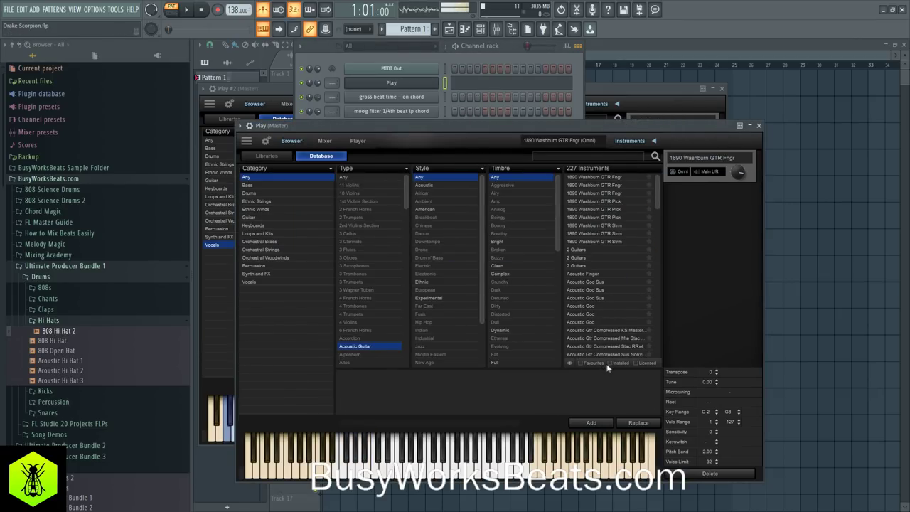
{"action": "left_click_drag", "start_coordinate": [441, 130], "coordinate": [505, 111]}
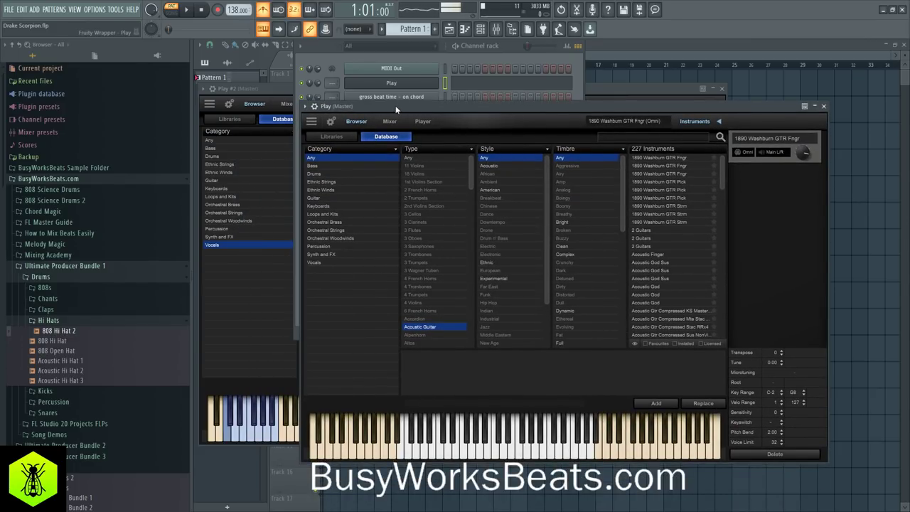
Restrict the Play instrument database to installed instruments and look over the available libraries.
{"action": "left_click", "coordinate": [681, 342]}
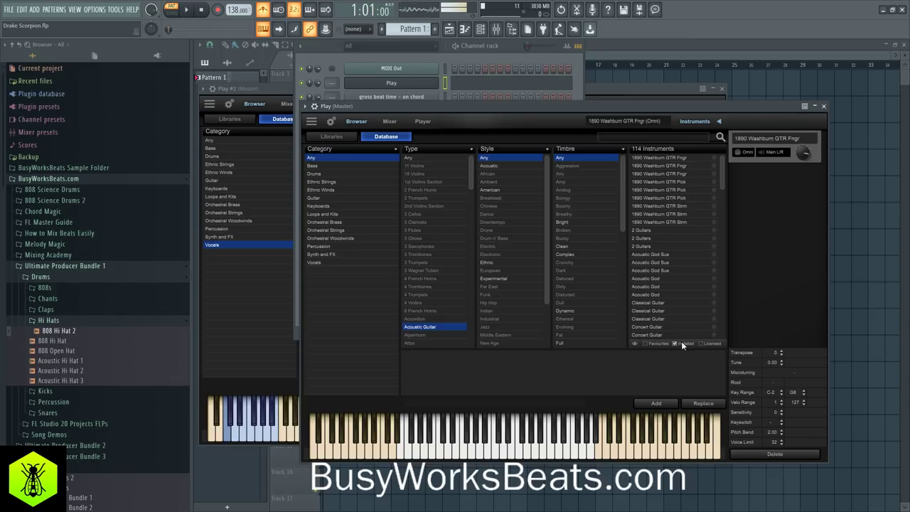
{"action": "left_click", "coordinate": [338, 135]}
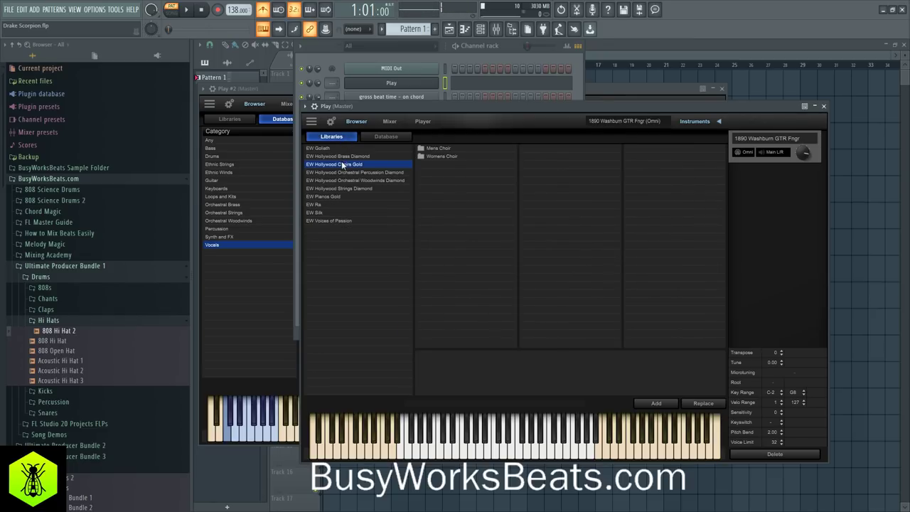
{"action": "left_click", "coordinate": [386, 136]}
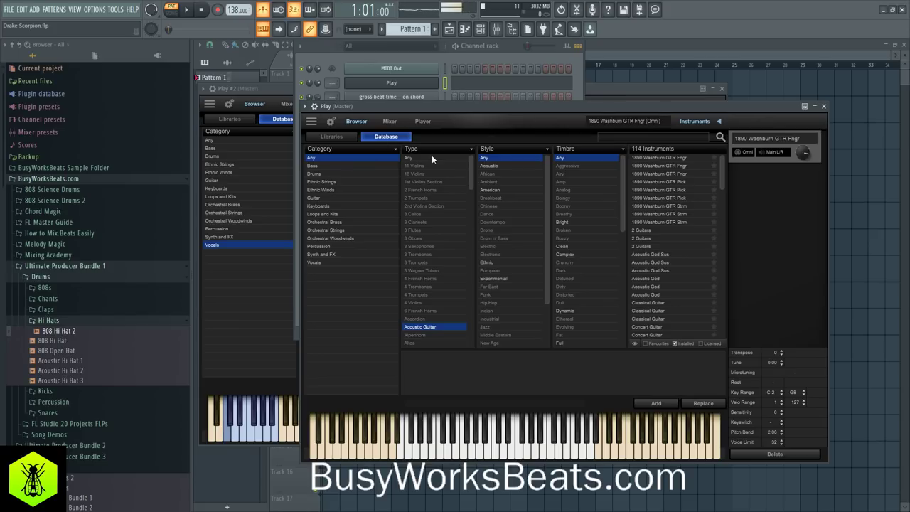
Audition Acoustic God and 1890 Washburn GTR Pick, load Concert Guitar instead, and close the instrument window.
{"action": "left_click", "coordinate": [619, 136]}
{"action": "double_click", "coordinate": [662, 278]}
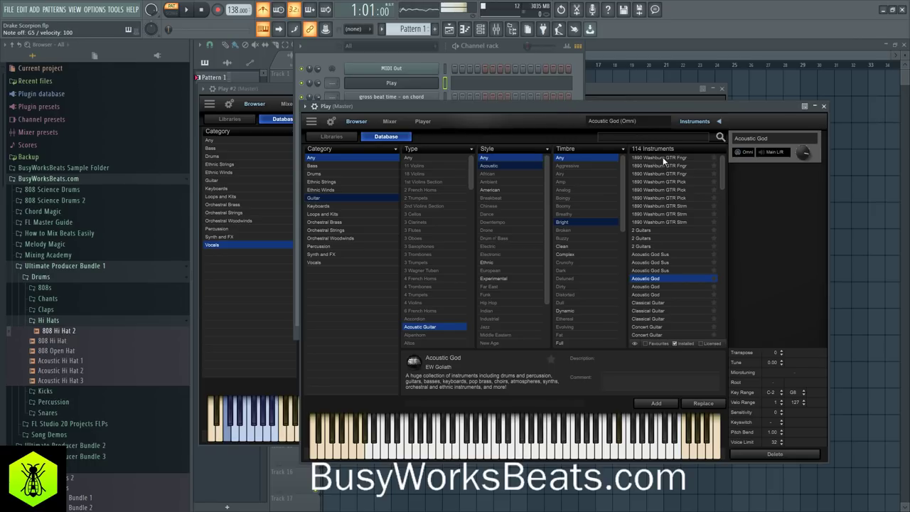
{"action": "double_click", "coordinate": [682, 182]}
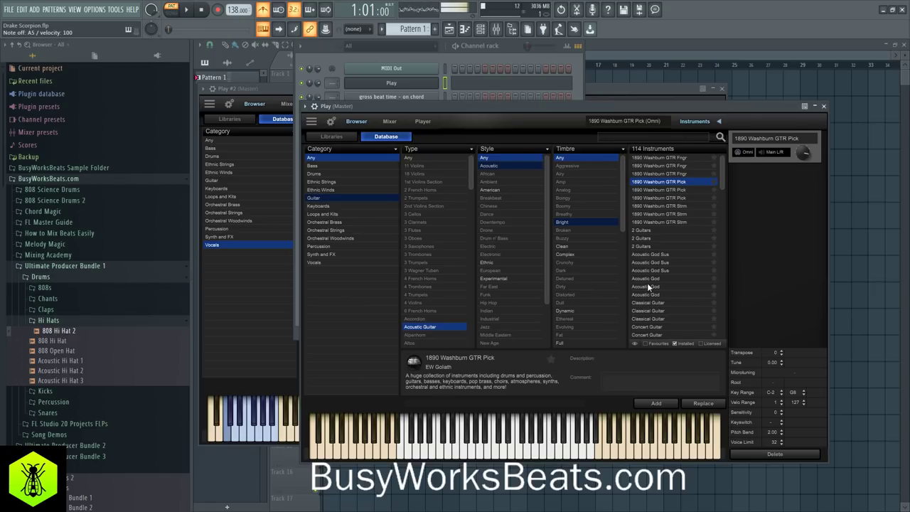
{"action": "scroll", "coordinate": [651, 286], "scroll_direction": "down", "scroll_amount": 2}
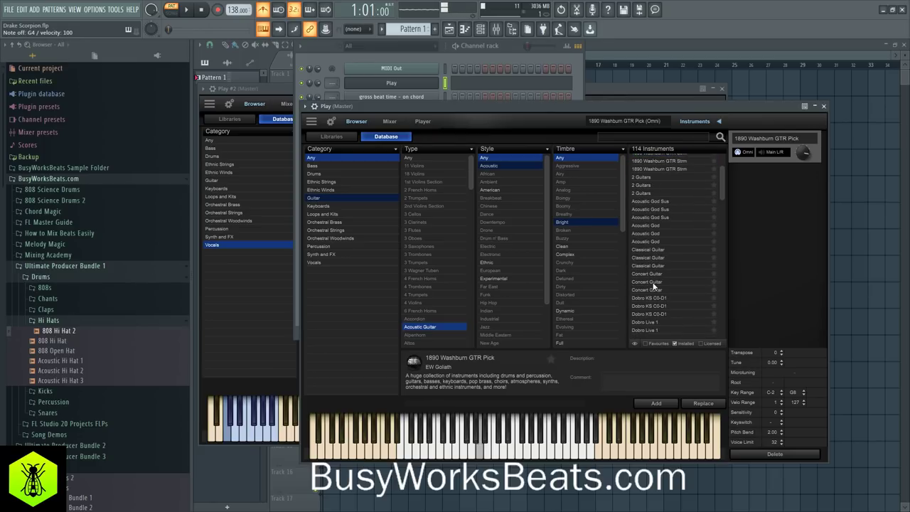
{"action": "left_click", "coordinate": [657, 274]}
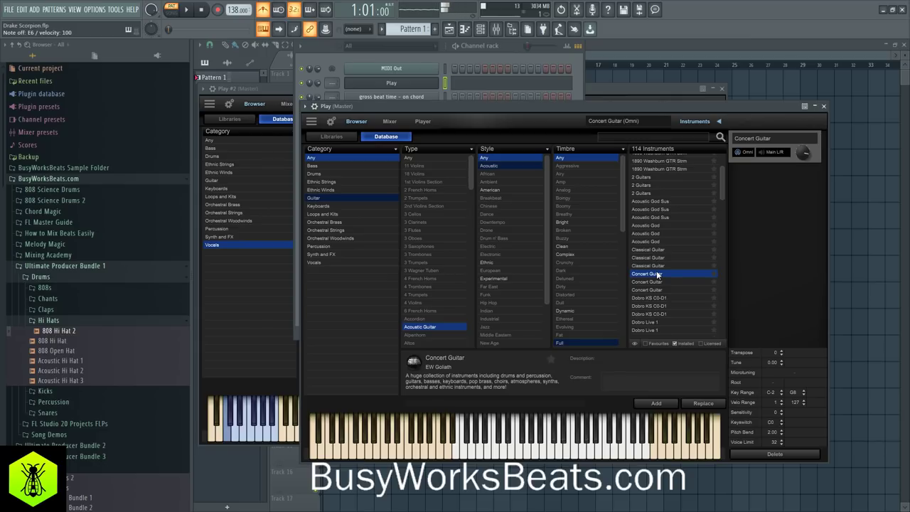
{"action": "left_click", "coordinate": [824, 106]}
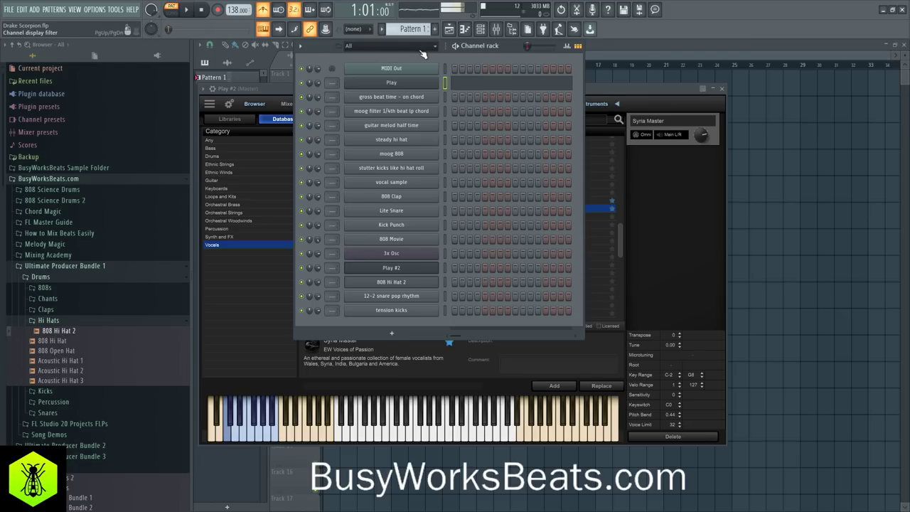
Stamp an A major scale from A4 to A5 at bar 2 of the Play channel's piano roll and sound its keys.
{"action": "left_click", "coordinate": [464, 83]}
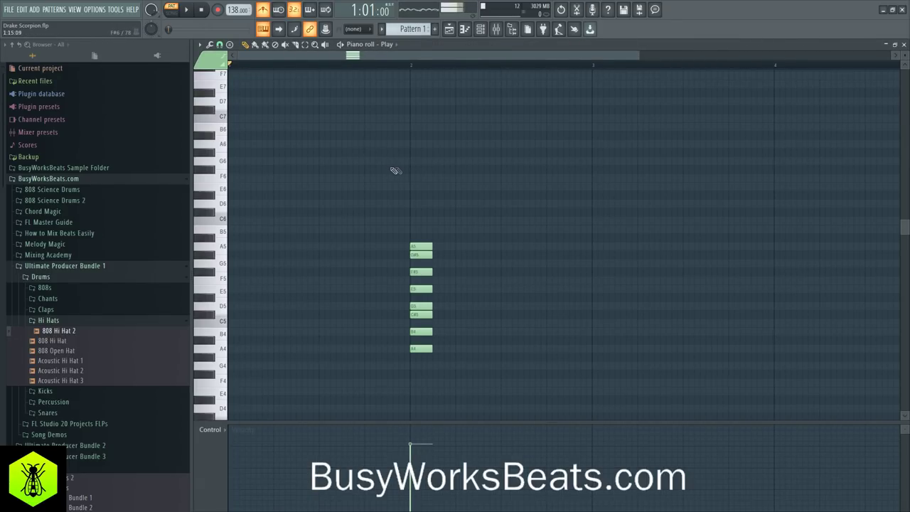
{"action": "left_click", "coordinate": [223, 352]}
{"action": "left_click", "coordinate": [224, 345]}
{"action": "left_click", "coordinate": [220, 336]}
{"action": "left_click", "coordinate": [217, 317]}
{"action": "left_click", "coordinate": [219, 306]}
{"action": "left_click", "coordinate": [223, 291]}
{"action": "left_click", "coordinate": [216, 274]}
{"action": "left_click", "coordinate": [213, 255]}
{"action": "left_click", "coordinate": [220, 246]}
Extend the scale up to A6 as one-bar notes with velocity at the minimum, and place them in bar 3.
{"action": "left_click_drag", "start_coordinate": [417, 203], "coordinate": [422, 253]}
{"action": "left_click_drag", "start_coordinate": [419, 134], "coordinate": [595, 339]}
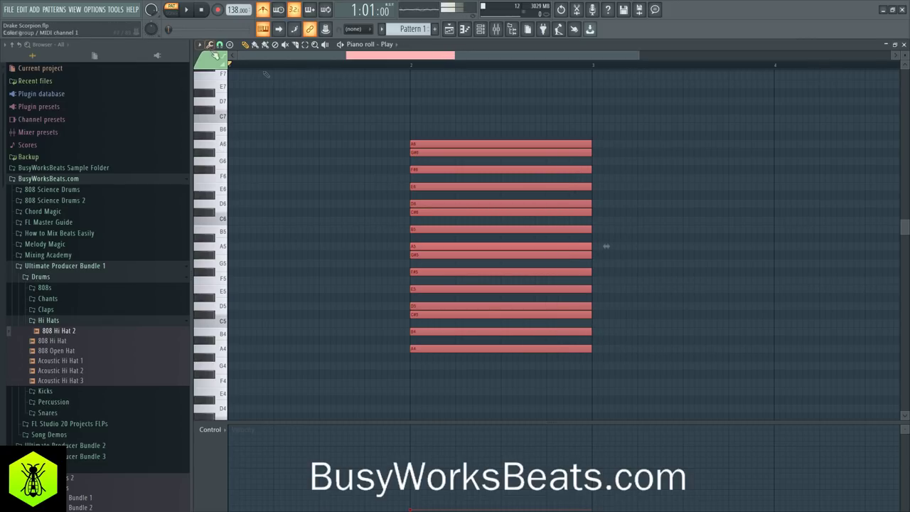
{"action": "left_click_drag", "start_coordinate": [430, 349], "coordinate": [611, 350]}
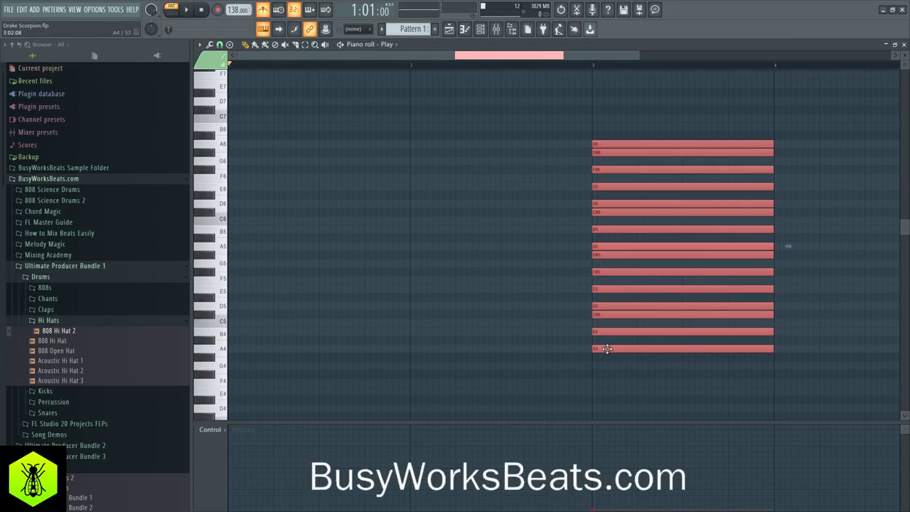
{"action": "left_click", "coordinate": [522, 327]}
{"action": "left_click_drag", "start_coordinate": [672, 116], "coordinate": [688, 378]}
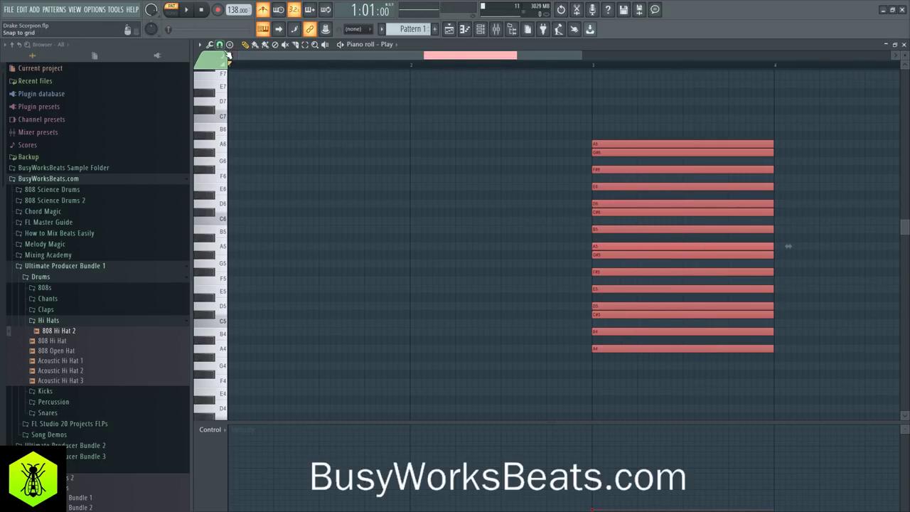
Change the piano roll's snap setting and place a short A4 note at the start of bar 1.
{"action": "left_click", "coordinate": [221, 45]}
{"action": "left_click", "coordinate": [238, 125]}
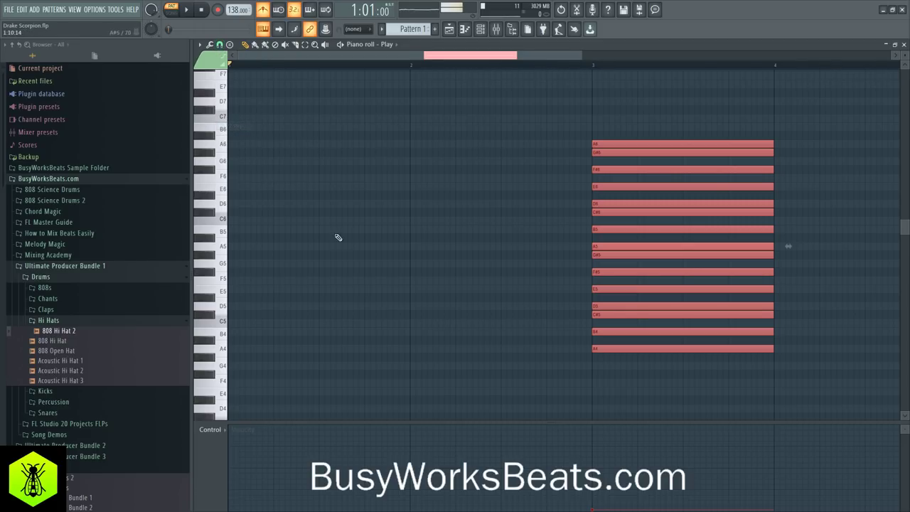
{"action": "left_click", "coordinate": [247, 349]}
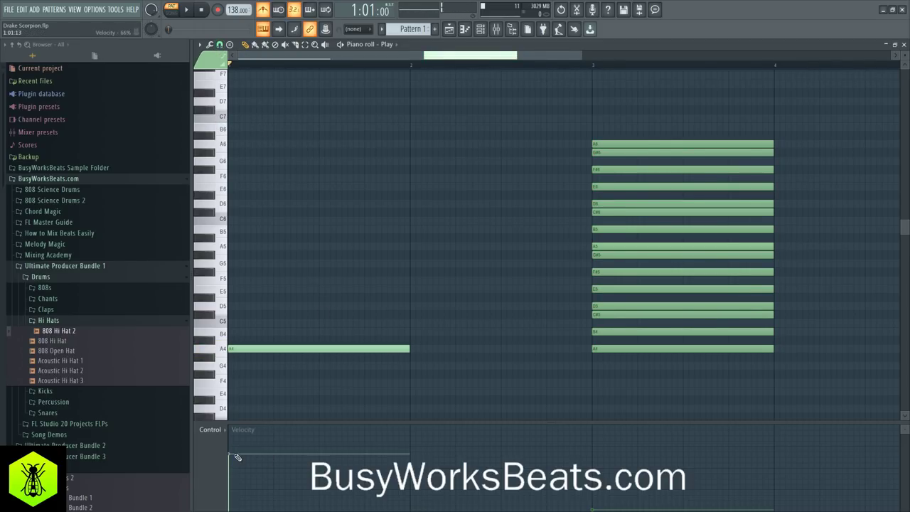
{"action": "left_click_drag", "start_coordinate": [401, 352], "coordinate": [254, 357]}
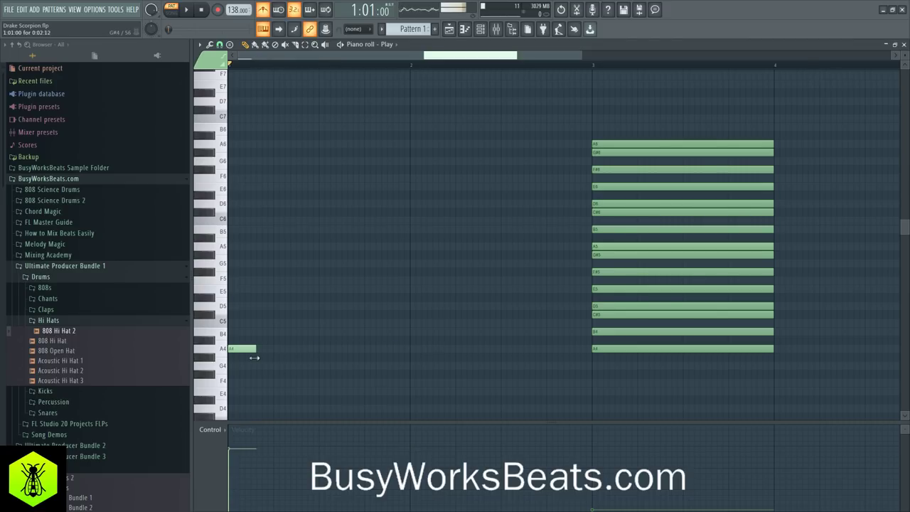
{"action": "left_click", "coordinate": [615, 349]}
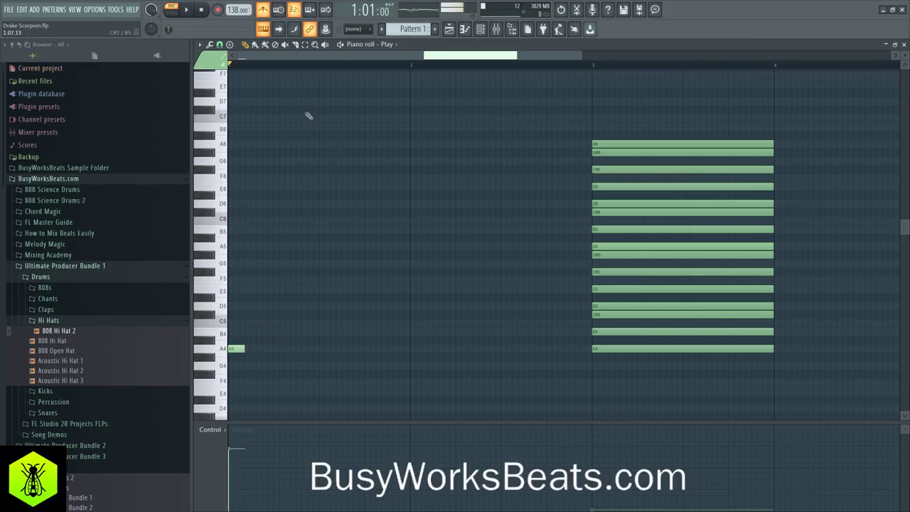
Set the project tempo to 170 BPM with the tempo tapper.
{"action": "right_click", "coordinate": [233, 10]}
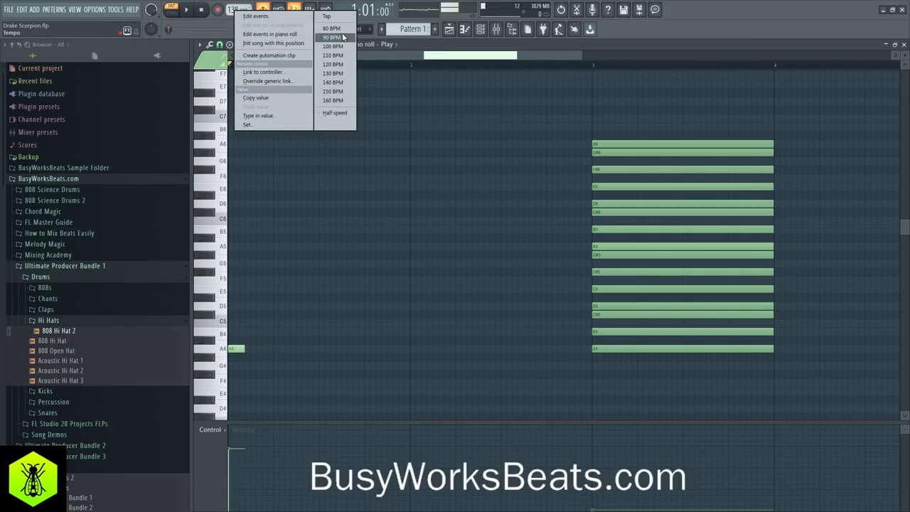
{"action": "left_click", "coordinate": [335, 18]}
{"action": "left_click", "coordinate": [469, 248]}
{"action": "left_click", "coordinate": [470, 249]}
{"action": "left_click", "coordinate": [470, 249]}
{"action": "left_click", "coordinate": [469, 249]}
{"action": "left_click", "coordinate": [470, 249]}
{"action": "left_click", "coordinate": [469, 249]}
{"action": "left_click", "coordinate": [470, 249]}
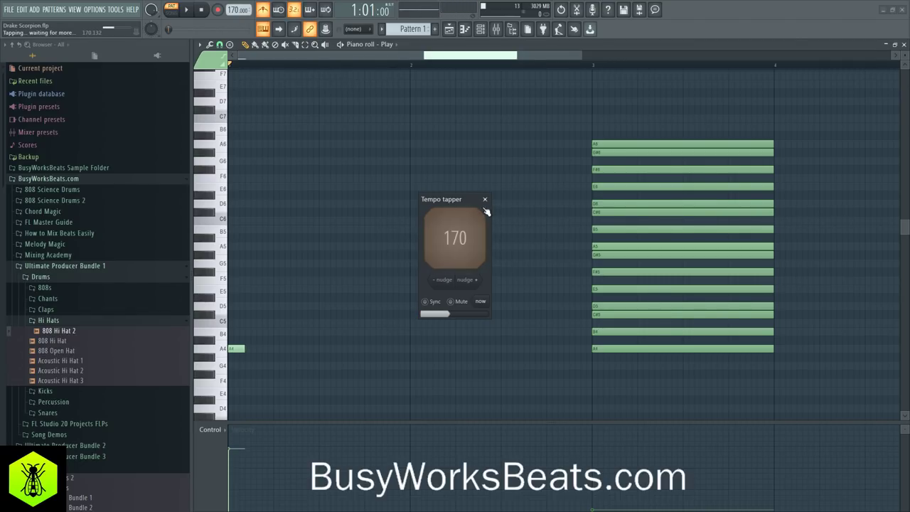
{"action": "left_click", "coordinate": [485, 200]}
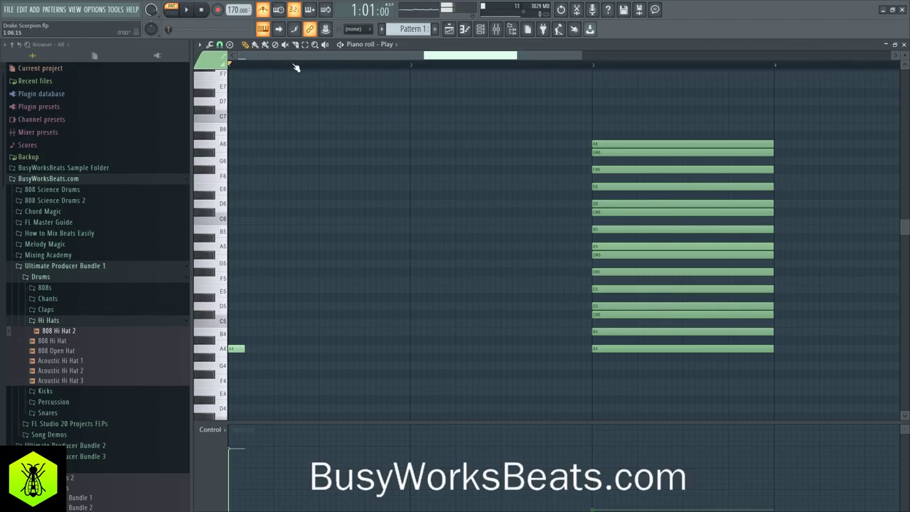
Set the project tempo to 160 BPM with the tempo tapper.
{"action": "right_click", "coordinate": [233, 11]}
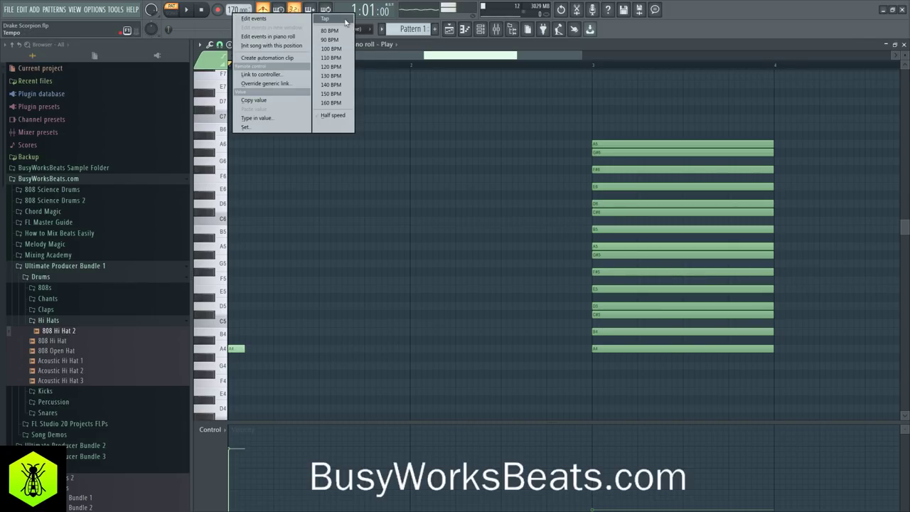
{"action": "left_click", "coordinate": [346, 22]}
{"action": "left_click", "coordinate": [476, 228]}
{"action": "left_click", "coordinate": [476, 226]}
{"action": "left_click", "coordinate": [476, 224]}
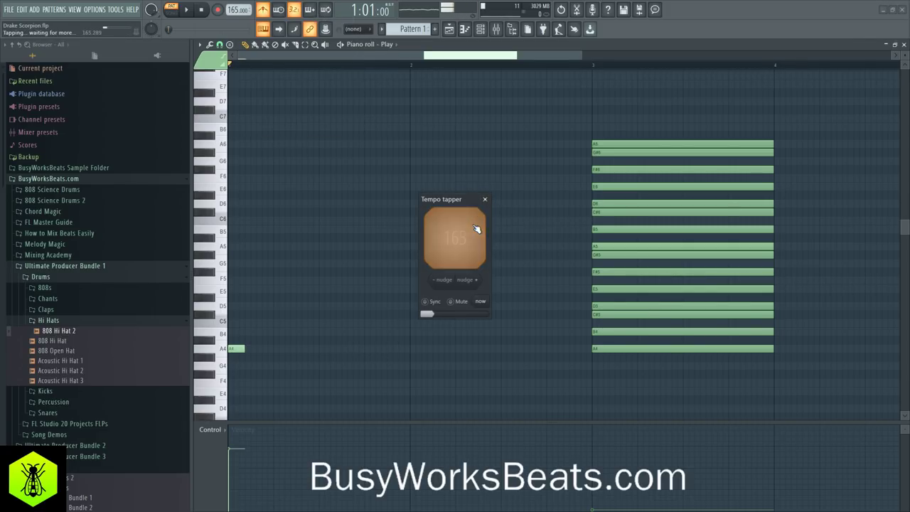
{"action": "left_click", "coordinate": [477, 221]}
{"action": "left_click", "coordinate": [478, 217]}
{"action": "left_click", "coordinate": [478, 212]}
{"action": "left_click", "coordinate": [485, 199]}
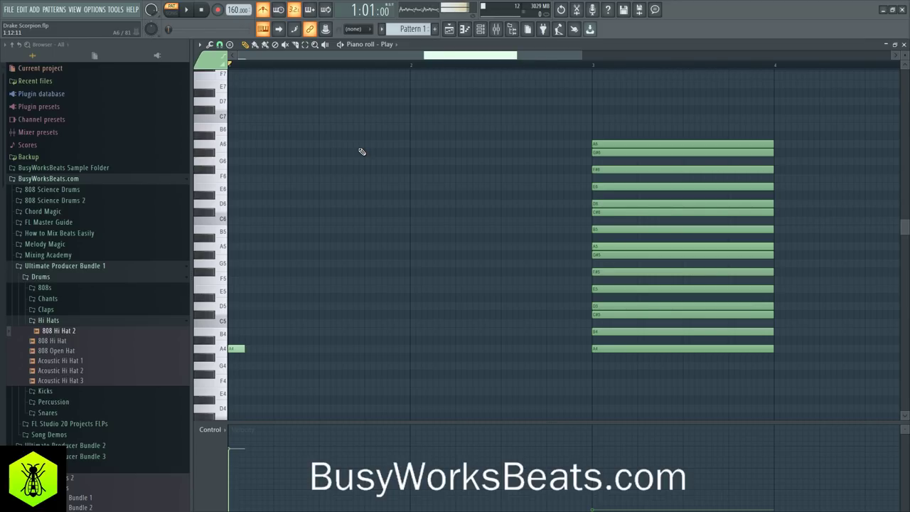
Audition the D6, G6 and F#6 keys and lengthen the A4 note in bar 1 to one beat.
{"action": "mouse_move", "coordinate": [221, 225]}
{"action": "left_mouse_down"}
{"action": "mouse_move", "coordinate": [222, 163]}
{"action": "mouse_move", "coordinate": [211, 173]}
{"action": "left_mouse_up"}
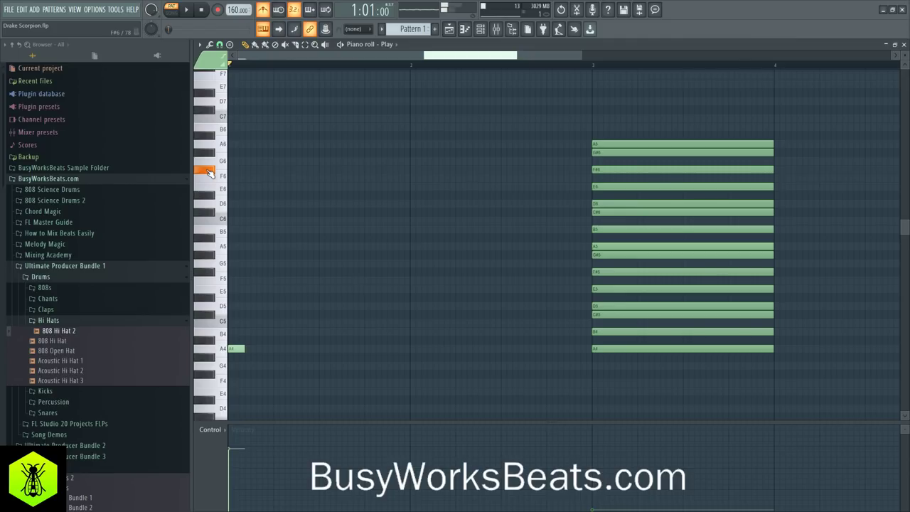
{"action": "left_click", "coordinate": [226, 205]}
{"action": "left_click", "coordinate": [221, 163]}
{"action": "left_click", "coordinate": [212, 172]}
{"action": "left_click_drag", "start_coordinate": [244, 349], "coordinate": [274, 349]}
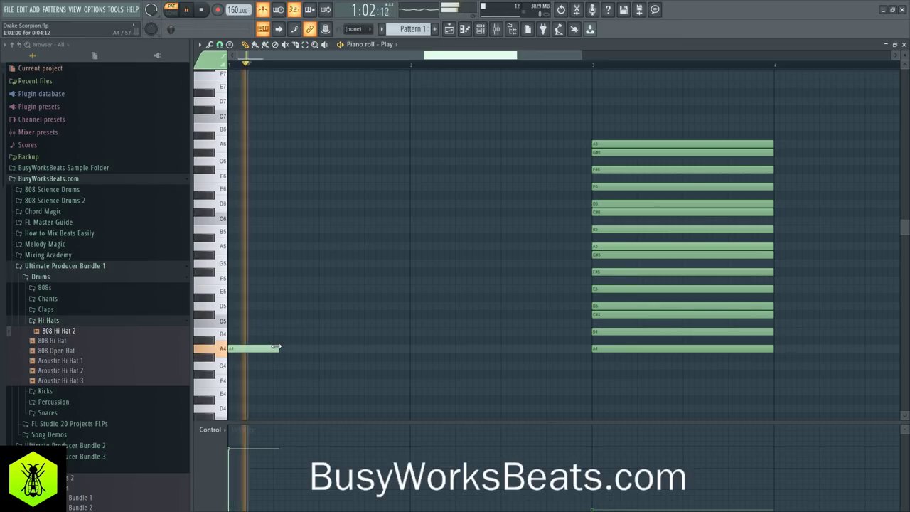
Transpose all notes up one octave and extend the reference scale in bar 3 down to A4.
{"action": "key", "text": "ctrl+d"}
{"action": "key", "text": "ctrl+Up"}
{"action": "scroll", "coordinate": [500, 292], "scroll_direction": "up", "scroll_amount": 3}
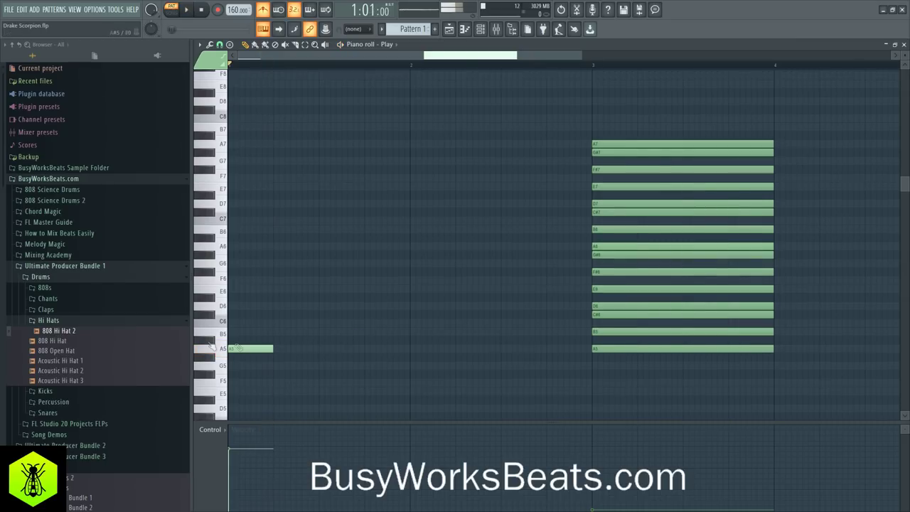
{"action": "left_click_drag", "start_coordinate": [610, 361], "coordinate": [585, 349]}
{"action": "key", "text": "ctrl+d"}
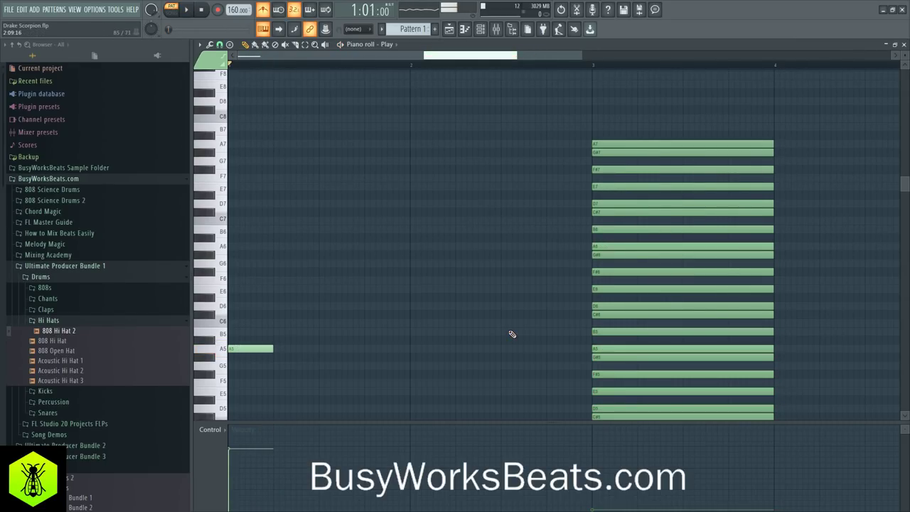
Audition the keys between A5 and F5, and add a one-beat F#5 note directly after the A5 note.
{"action": "scroll", "coordinate": [431, 264], "scroll_direction": "down", "scroll_amount": 3}
{"action": "left_click", "coordinate": [225, 274]}
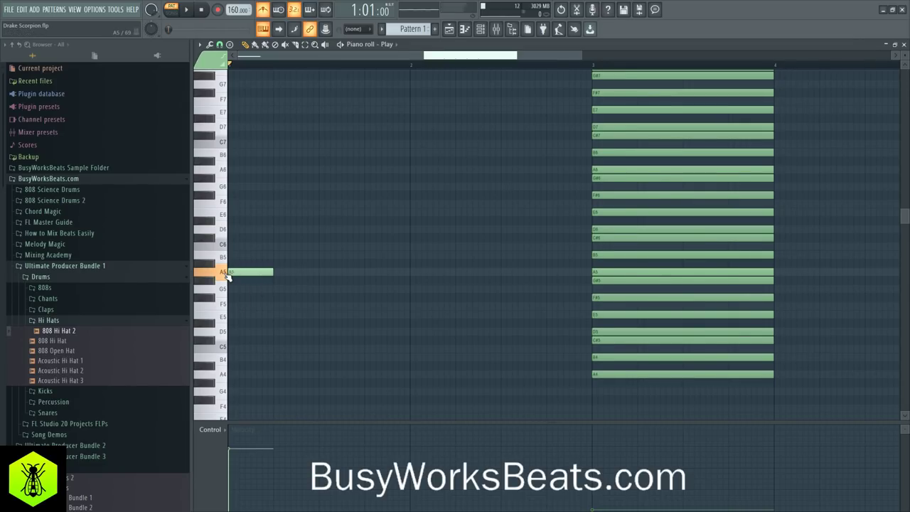
{"action": "left_click", "coordinate": [226, 304]}
{"action": "left_click", "coordinate": [207, 292]}
{"action": "left_click_drag", "start_coordinate": [276, 289], "coordinate": [271, 297]}
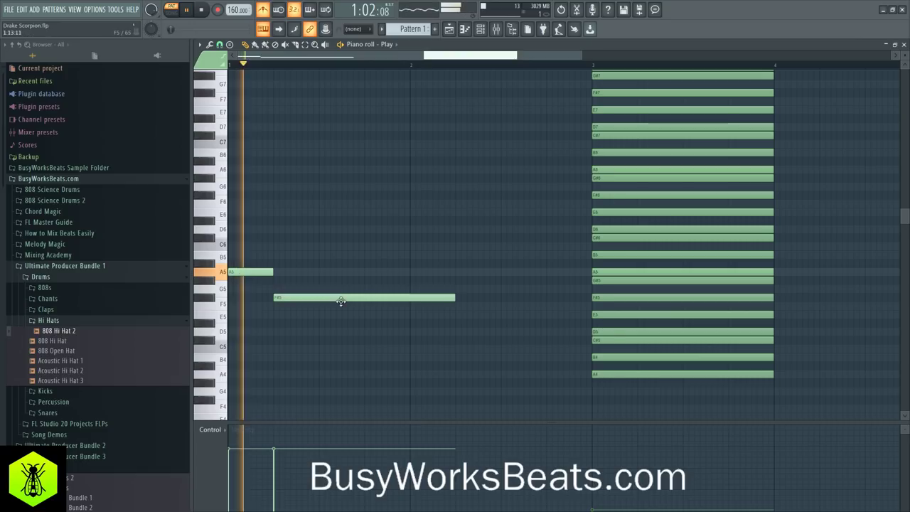
{"action": "left_click_drag", "start_coordinate": [450, 298], "coordinate": [300, 319]}
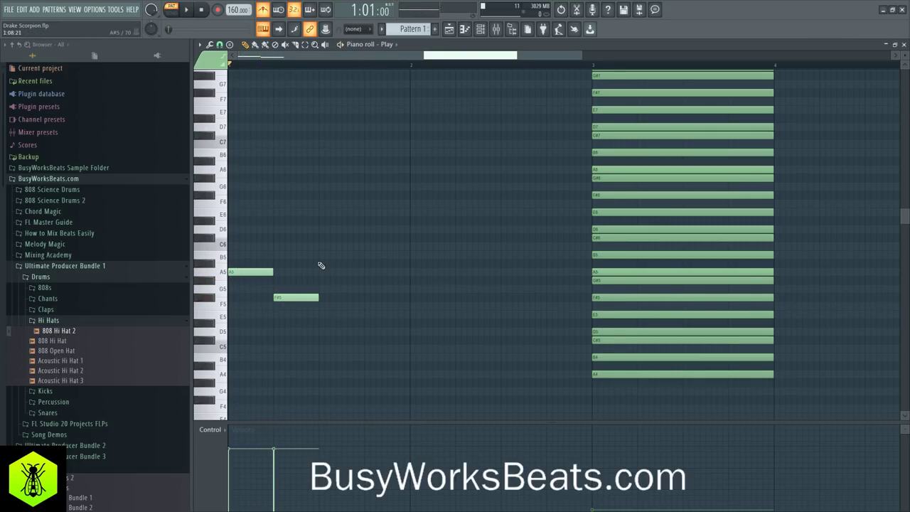
Fill the rest of bars 1 and 2 with one-beat notes B5, C#6, D6, F#5, B5 and D6, and play the melody.
{"action": "left_click_drag", "start_coordinate": [320, 246], "coordinate": [366, 237]}
{"action": "left_click", "coordinate": [412, 229]}
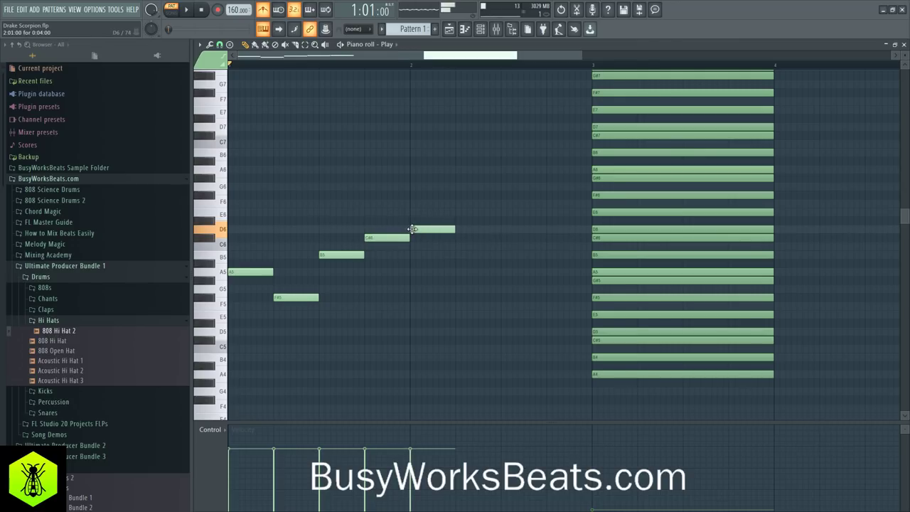
{"action": "mouse_move", "coordinate": [460, 293]}
{"action": "left_mouse_down"}
{"action": "mouse_move", "coordinate": [460, 305]}
{"action": "mouse_move", "coordinate": [449, 290]}
{"action": "mouse_move", "coordinate": [462, 289]}
{"action": "left_mouse_up"}
{"action": "left_click_drag", "start_coordinate": [503, 238], "coordinate": [502, 255]}
{"action": "left_click", "coordinate": [548, 229]}
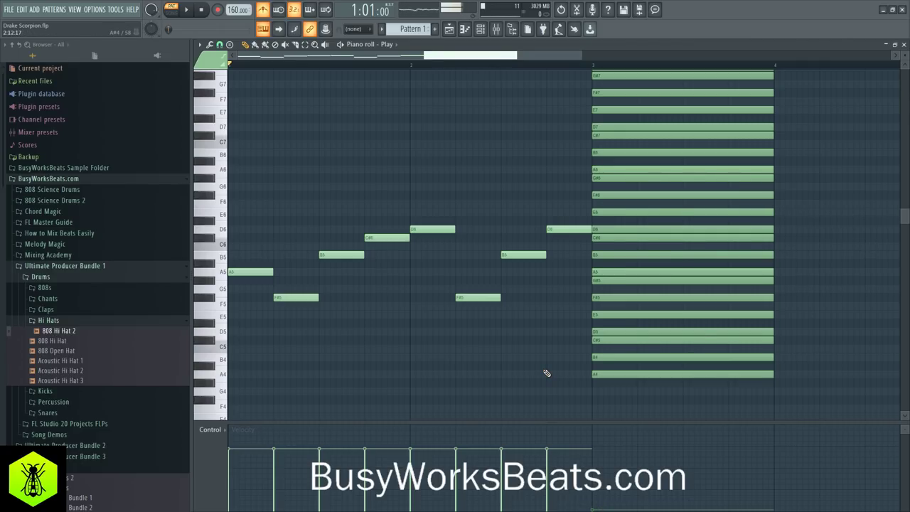
{"action": "key", "text": "space"}
{"action": "key", "text": "space"}
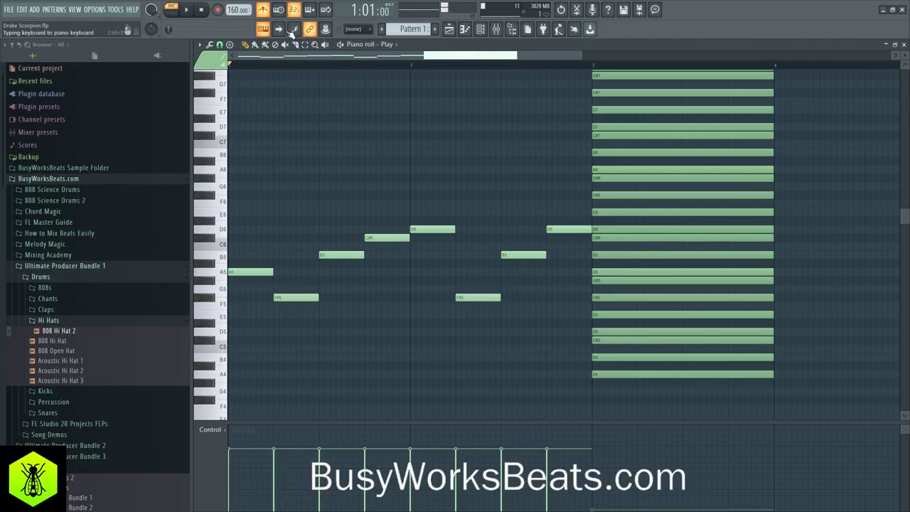
Set the project tempo to 166 BPM and play the melody.
{"action": "left_click_drag", "start_coordinate": [233, 10], "coordinate": [232, 5]}
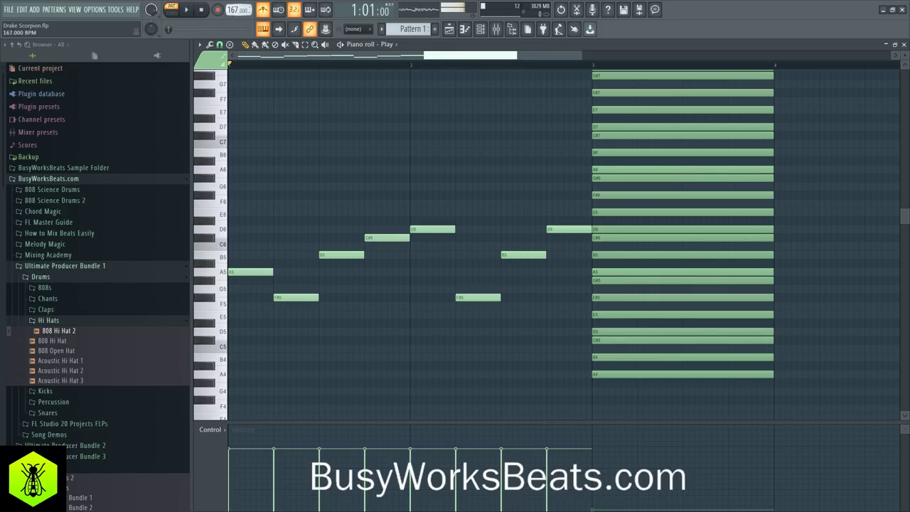
{"action": "key", "text": "space"}
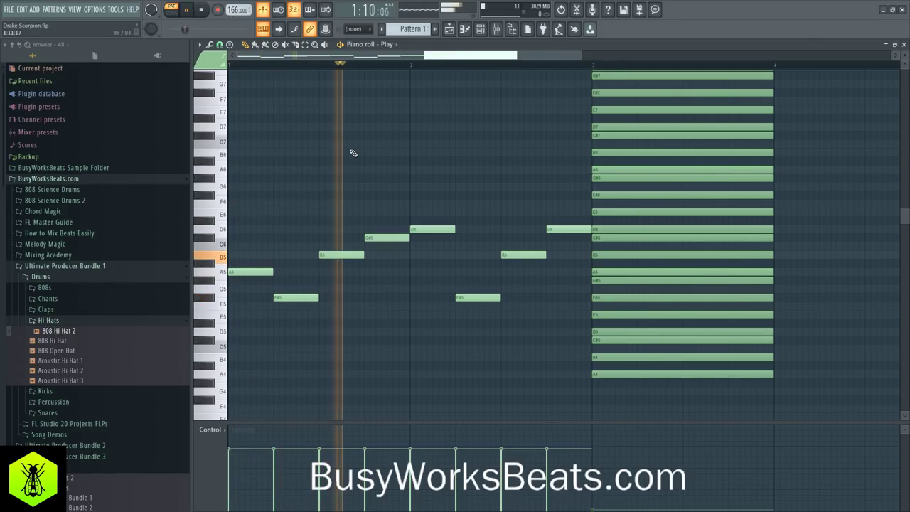
{"action": "key", "text": "space"}
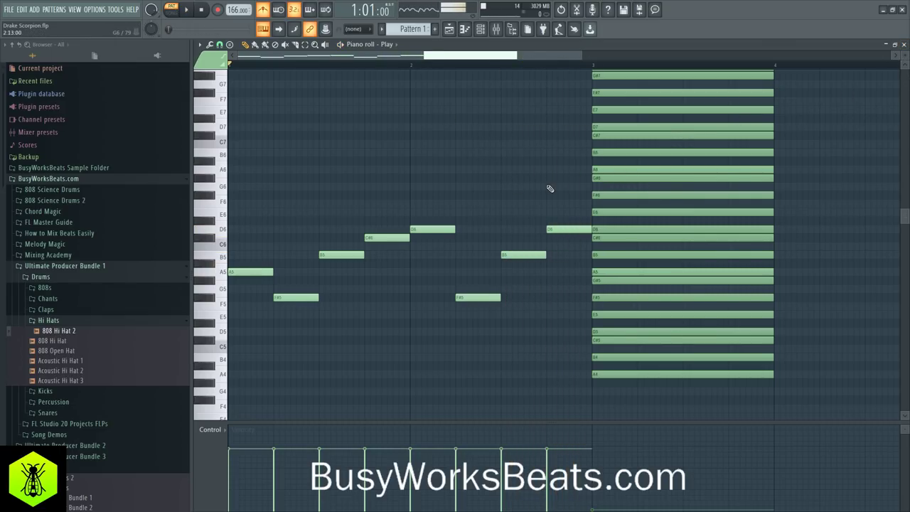
Reopen the Play channel's melody, transpose all notes up one octave and play it.
{"action": "left_click", "coordinate": [904, 44]}
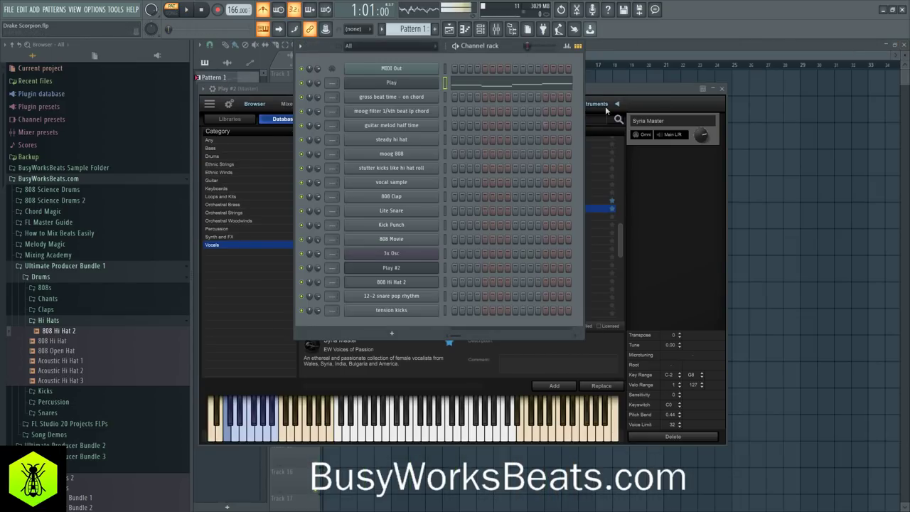
{"action": "left_click", "coordinate": [465, 84]}
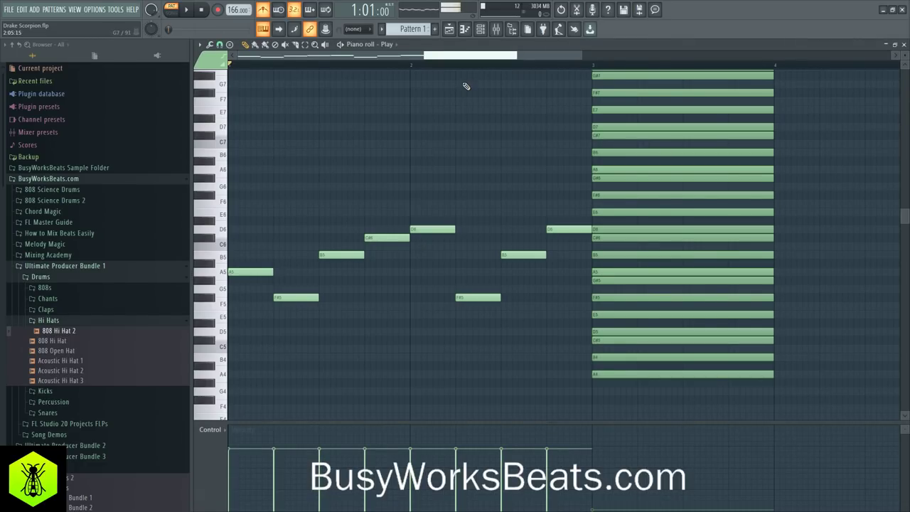
{"action": "key", "text": "ctrl+Up"}
{"action": "key", "text": "space"}
{"action": "scroll", "coordinate": [461, 178], "scroll_direction": "up", "scroll_amount": 3}
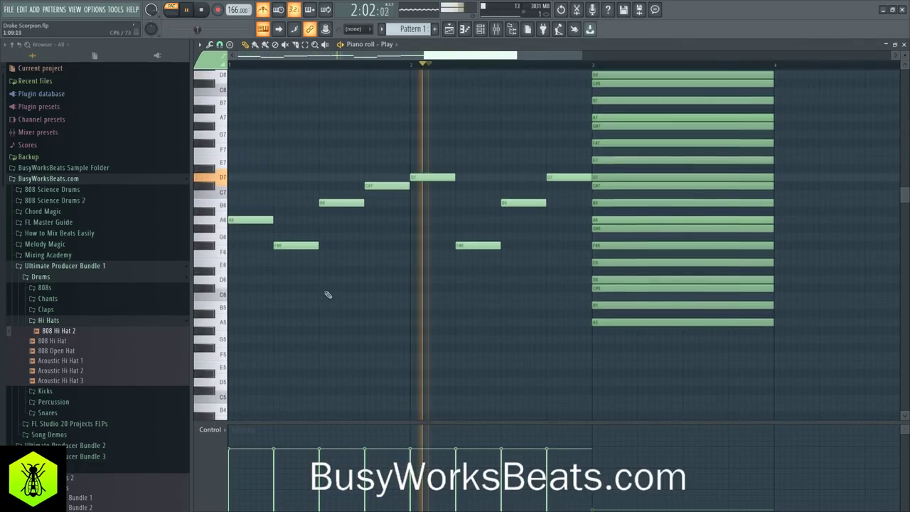
{"action": "key", "text": "space"}
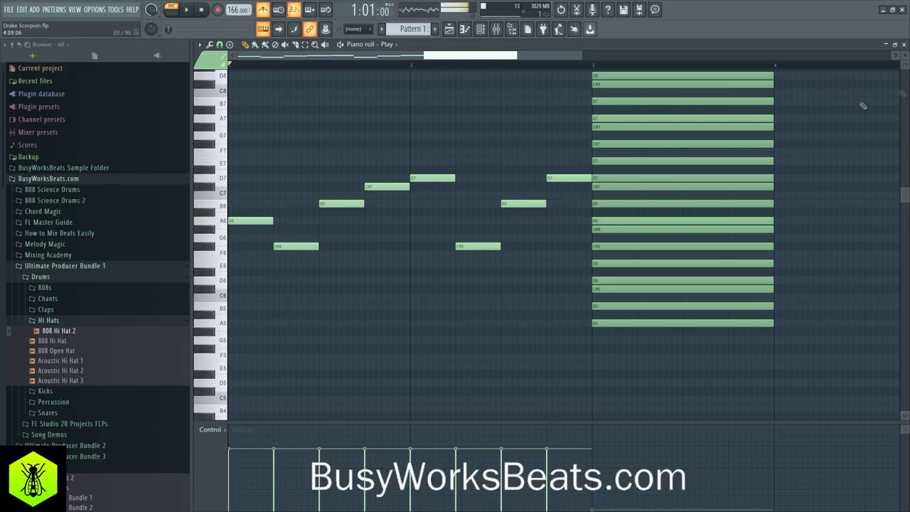
Route the Play channel to mixer insert 1 and load Gross Beat in effect slot 2.
{"action": "left_click", "coordinate": [905, 44]}
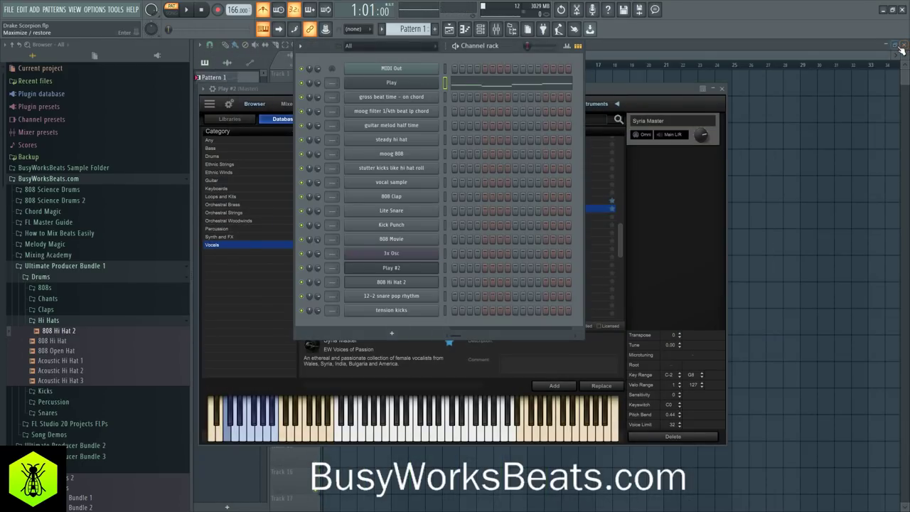
{"action": "left_click", "coordinate": [332, 83]}
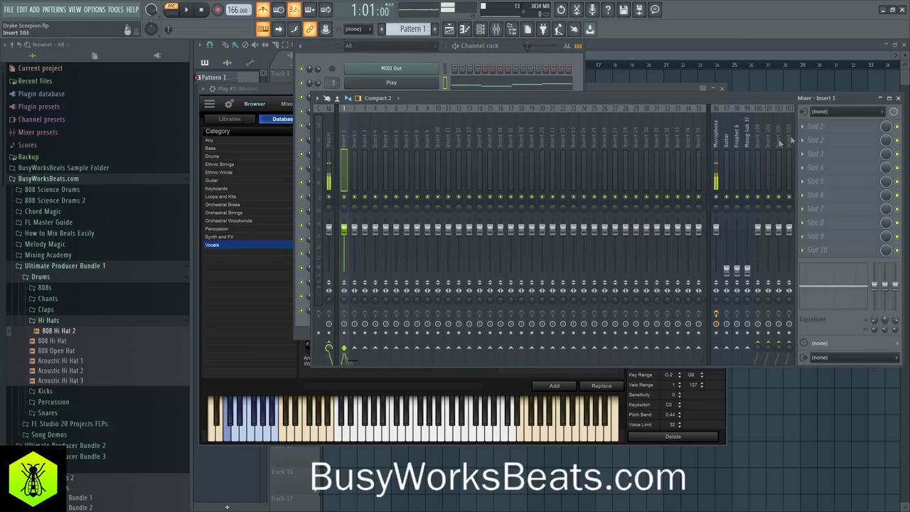
{"action": "left_click", "coordinate": [815, 126]}
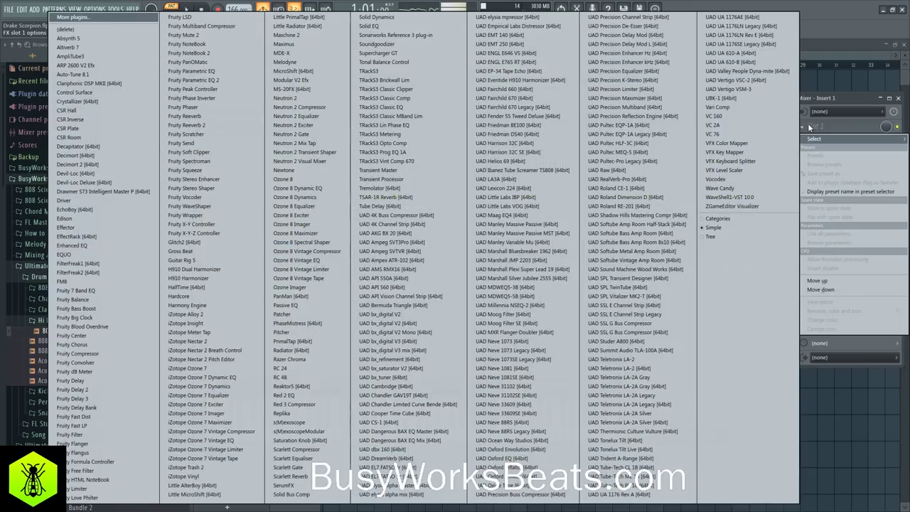
{"action": "left_click", "coordinate": [213, 252]}
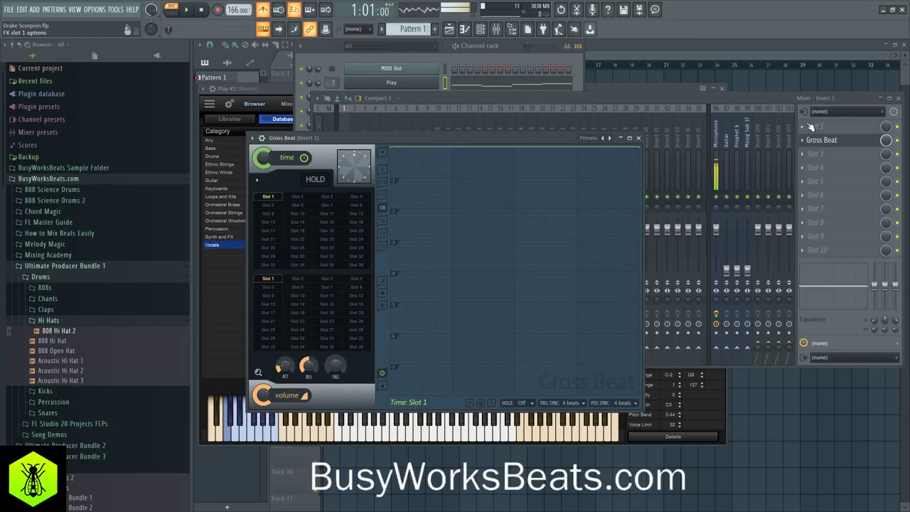
Load Fruity Reeverb 2 in effect slot 1 ahead of Gross Beat and play the melody.
{"action": "left_click", "coordinate": [811, 126]}
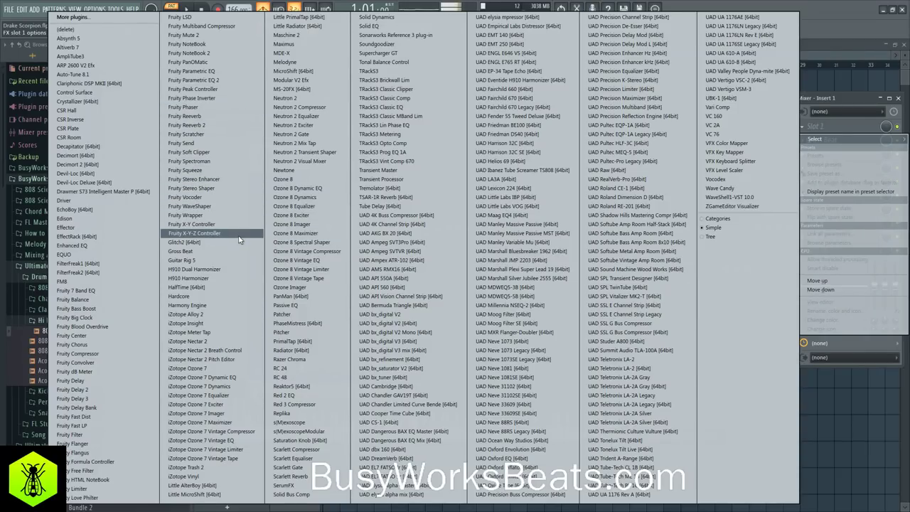
{"action": "left_click", "coordinate": [224, 129]}
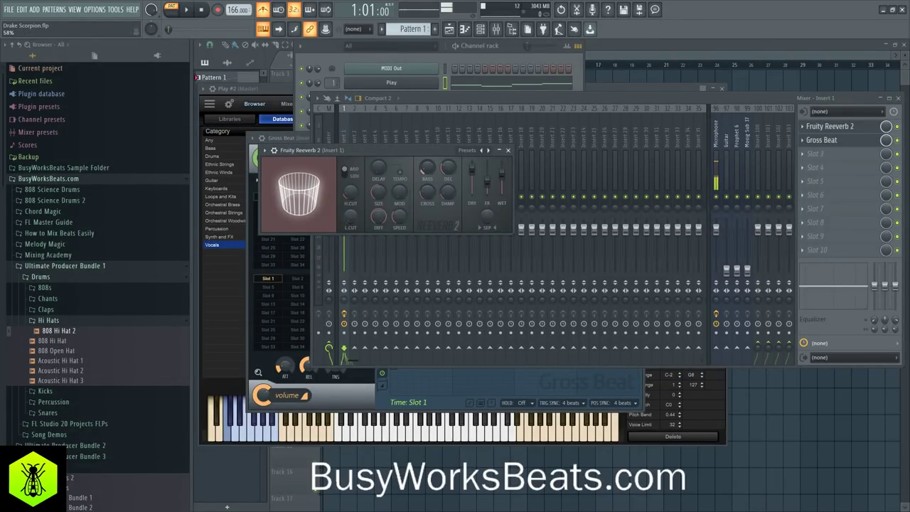
{"action": "key", "text": "space"}
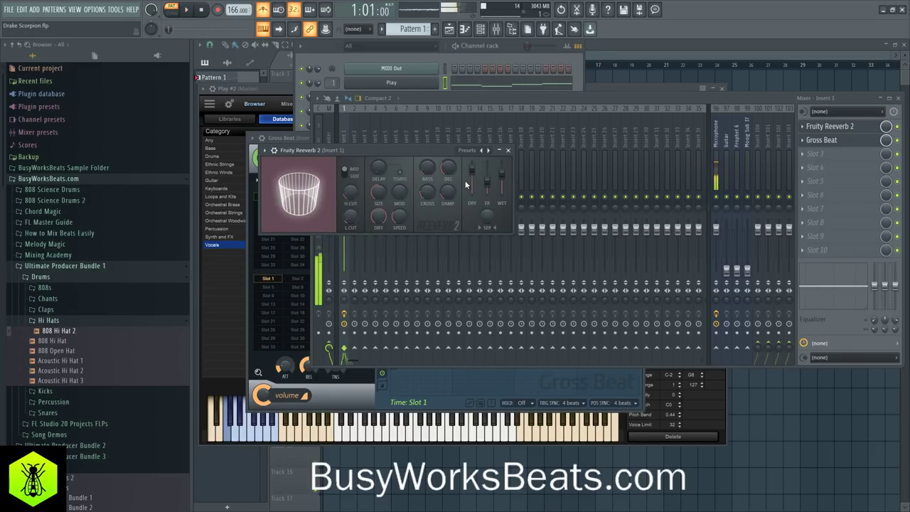
Lower the end point of Gross Beat's time envelope to the first grid line and set its mode to Single curve.
{"action": "left_click", "coordinate": [835, 142]}
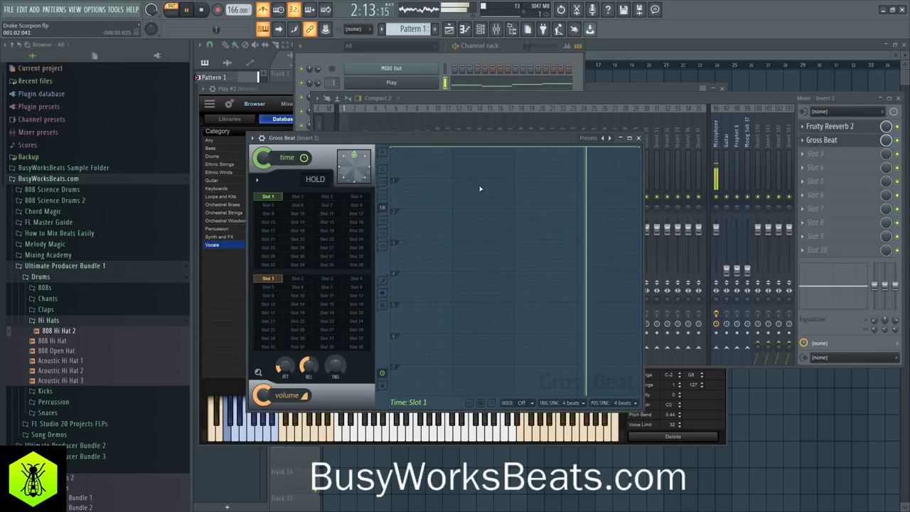
{"action": "key", "text": "space"}
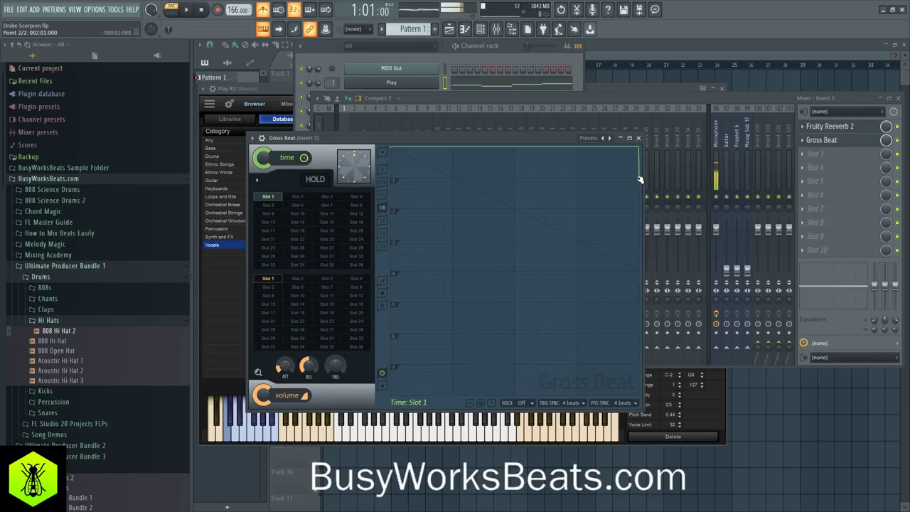
{"action": "right_click", "coordinate": [640, 179]}
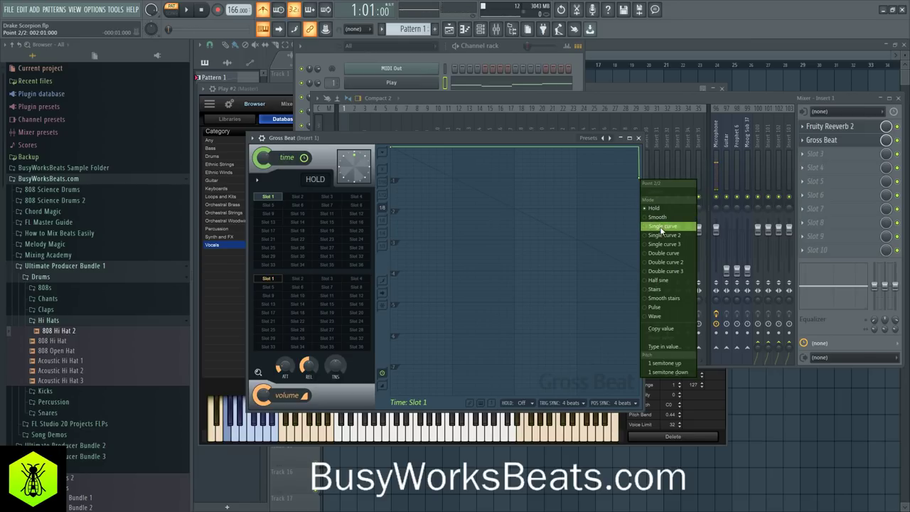
{"action": "left_click", "coordinate": [662, 228]}
{"action": "right_click", "coordinate": [639, 178]}
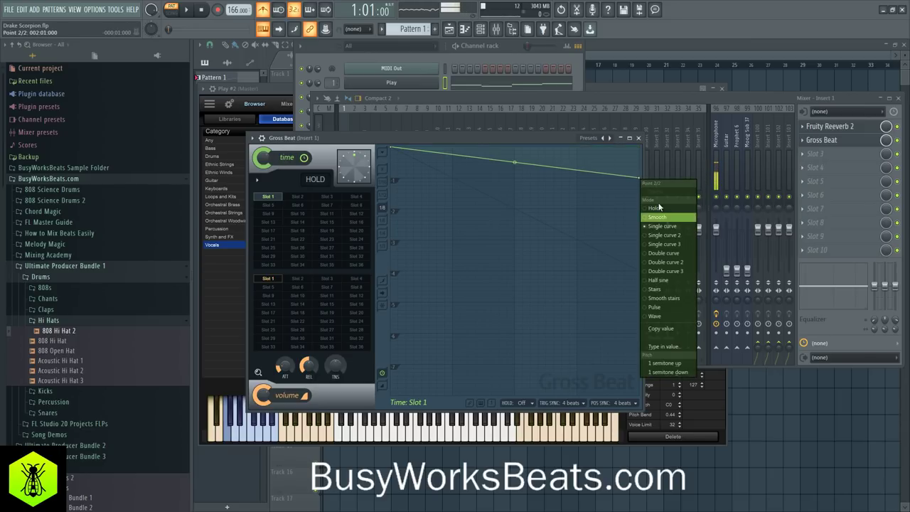
{"action": "left_click", "coordinate": [664, 226]}
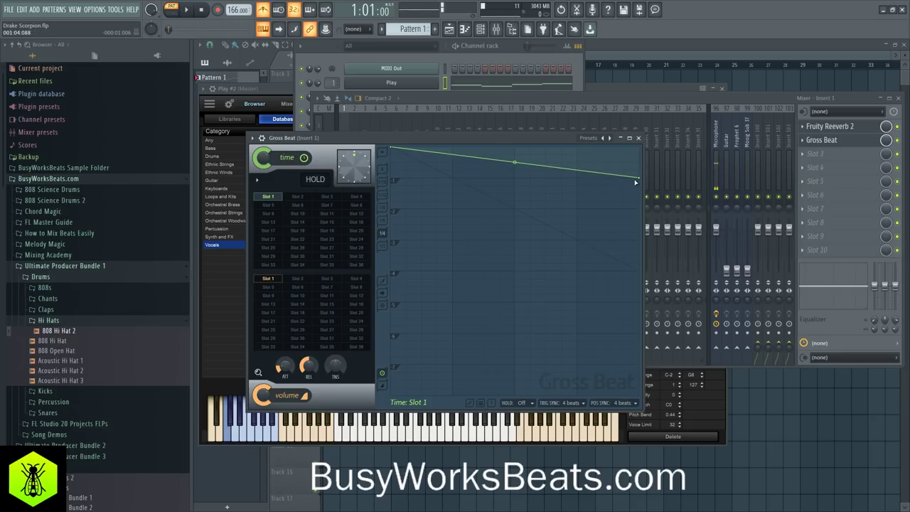
Lower Gross Beat's mix level on insert 1 during playback and listen to the melody with its time envelope open.
{"action": "key", "text": "space"}
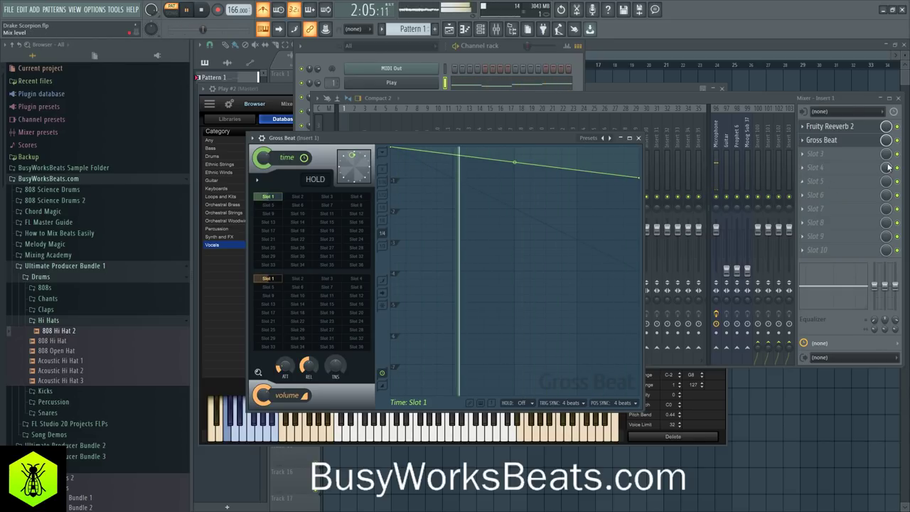
{"action": "left_click_drag", "start_coordinate": [887, 140], "coordinate": [886, 158]}
{"action": "key", "text": "space"}
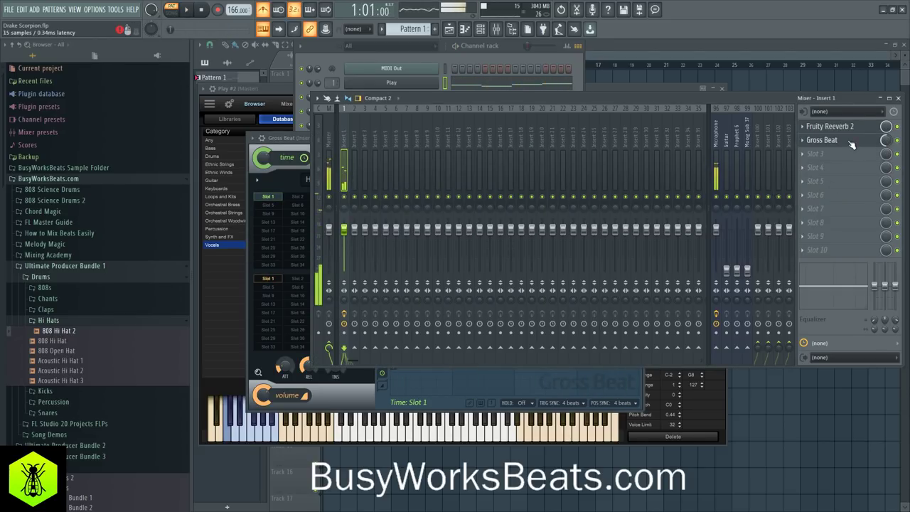
{"action": "left_click", "coordinate": [850, 143]}
{"action": "key", "text": "space"}
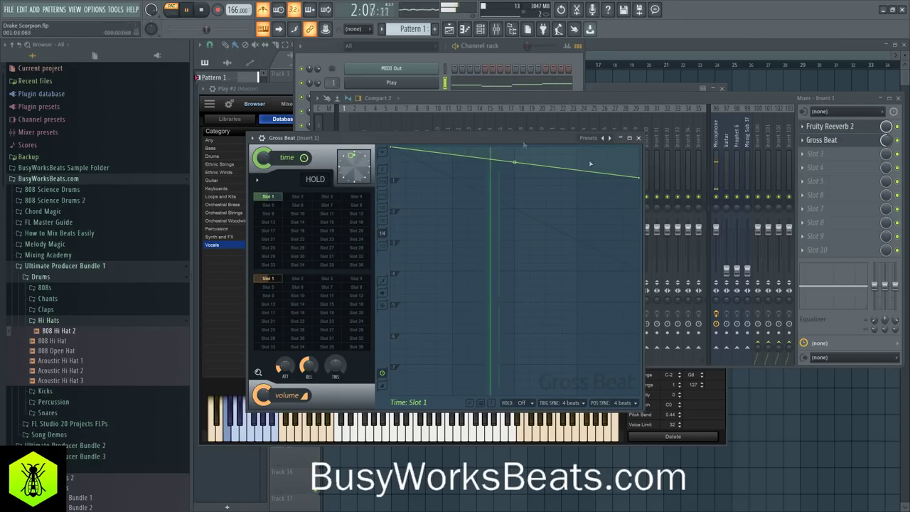
Lower the end point of Gross Beat's time envelope to the second grid line and play the melody.
{"action": "key", "text": "F6"}
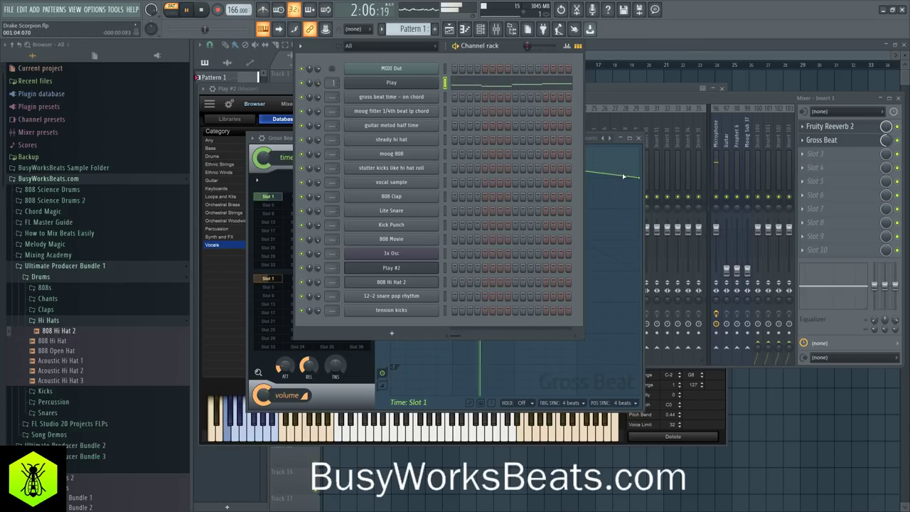
{"action": "key", "text": "space"}
{"action": "left_click_drag", "start_coordinate": [640, 177], "coordinate": [644, 199]}
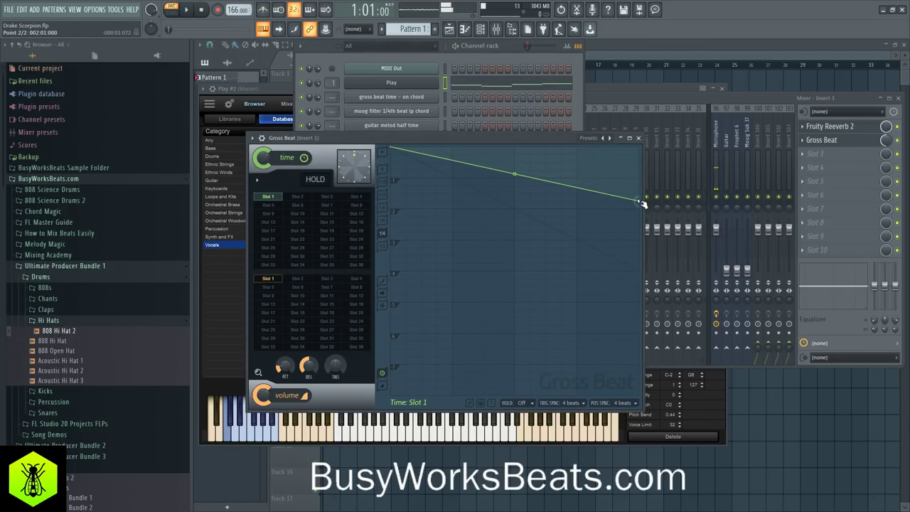
{"action": "left_click_drag", "start_coordinate": [639, 202], "coordinate": [640, 210]}
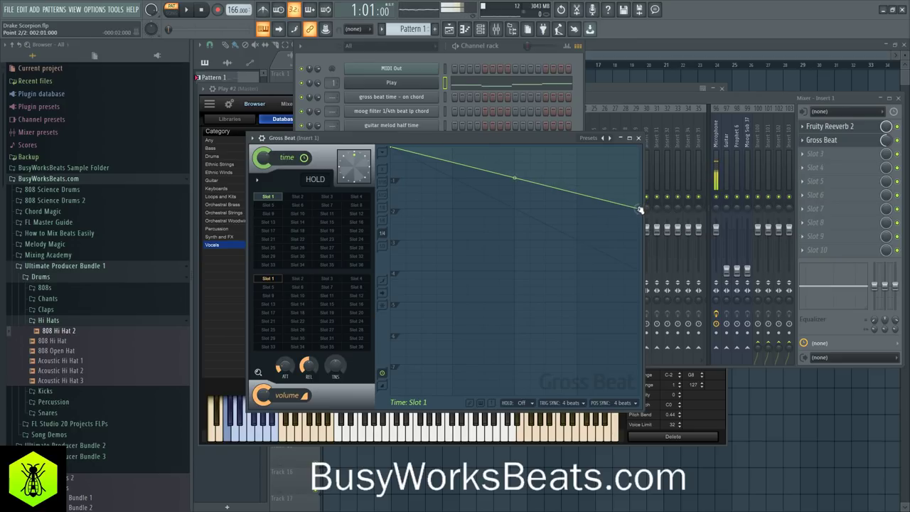
{"action": "key", "text": "space"}
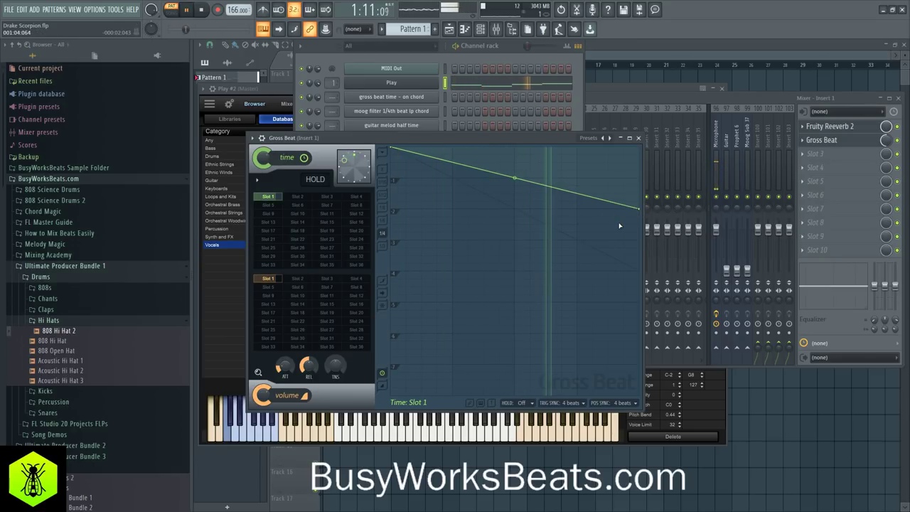
Close Gross Beat and set the Play channel's volume to 100% while the melody plays.
{"action": "left_click", "coordinate": [639, 139]}
{"action": "key", "text": "space"}
{"action": "key", "text": "space"}
{"action": "left_click", "coordinate": [320, 81]}
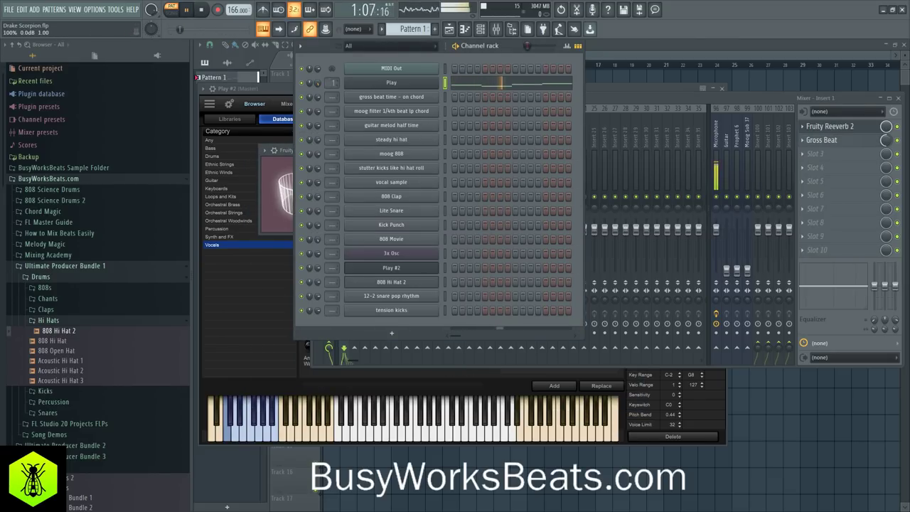
Limit the Play instrument's acoustic guitar list to installed instruments and load Washbrn GTR Pick RR.
{"action": "left_click", "coordinate": [620, 134]}
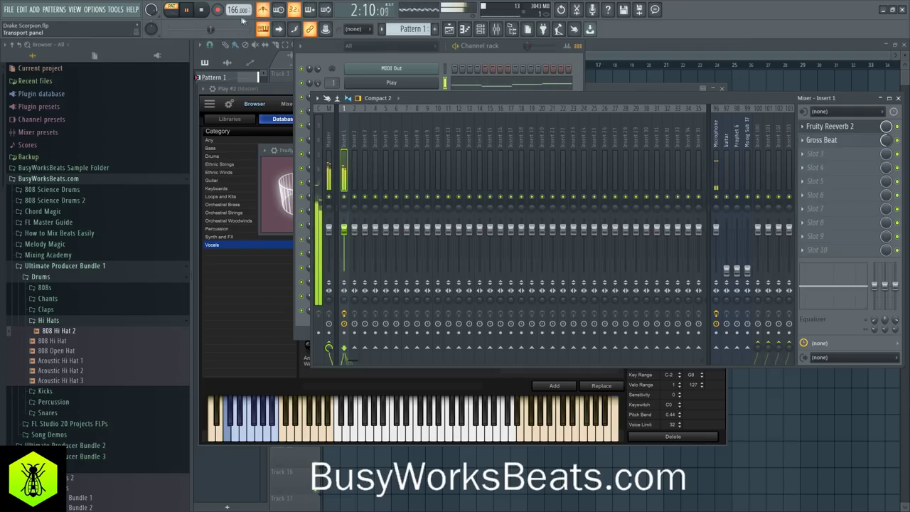
{"action": "left_click", "coordinate": [423, 86]}
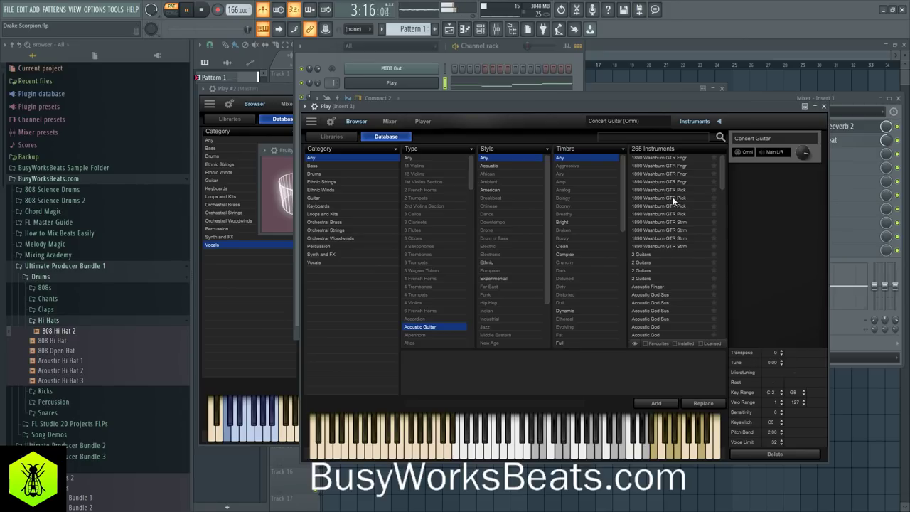
{"action": "left_click_drag", "start_coordinate": [723, 163], "coordinate": [726, 227]}
{"action": "left_click", "coordinate": [675, 344]}
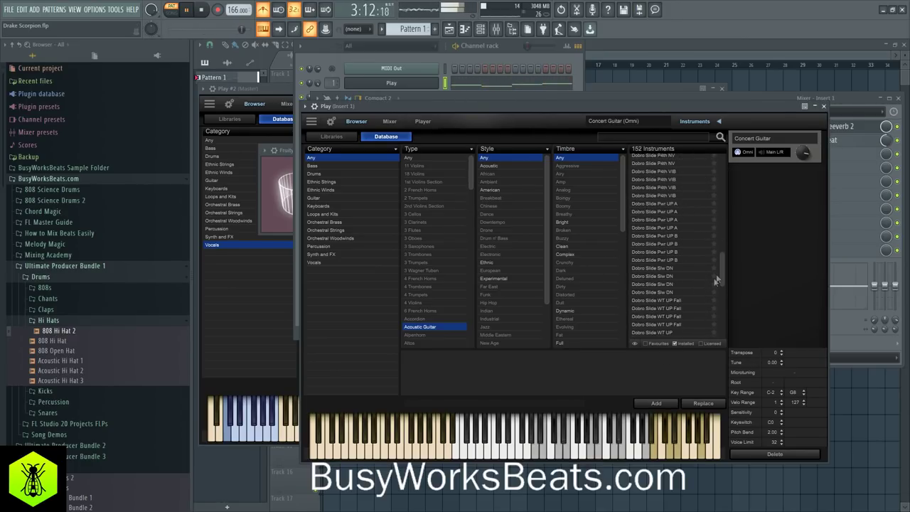
{"action": "left_click_drag", "start_coordinate": [723, 269], "coordinate": [715, 322]}
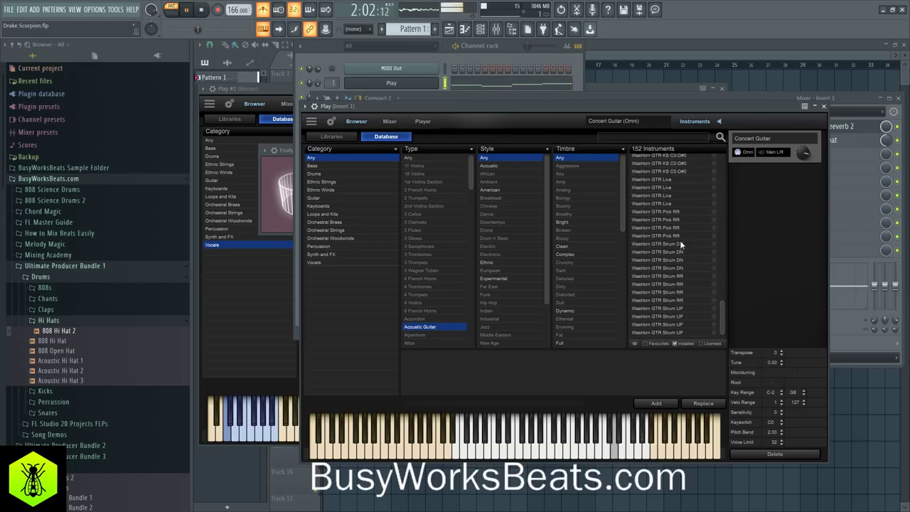
{"action": "double_click", "coordinate": [668, 214]}
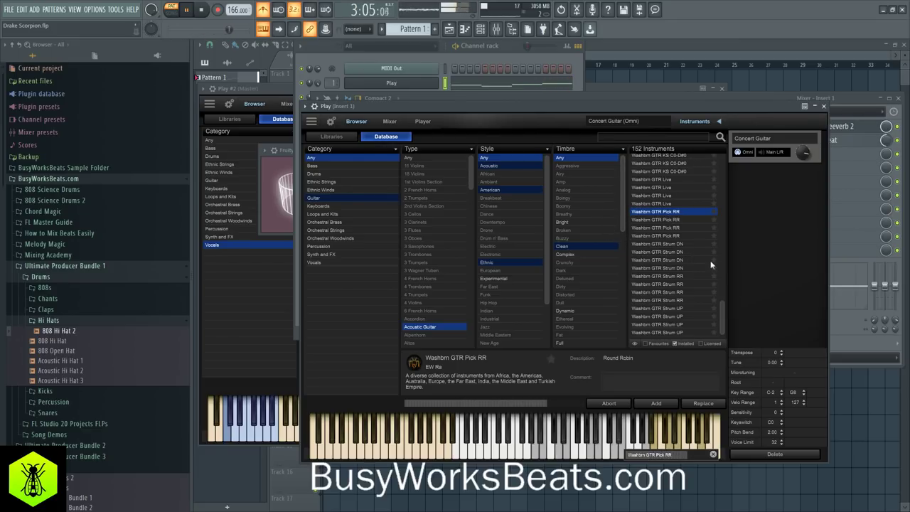
{"action": "left_click_drag", "start_coordinate": [724, 310], "coordinate": [721, 289]}
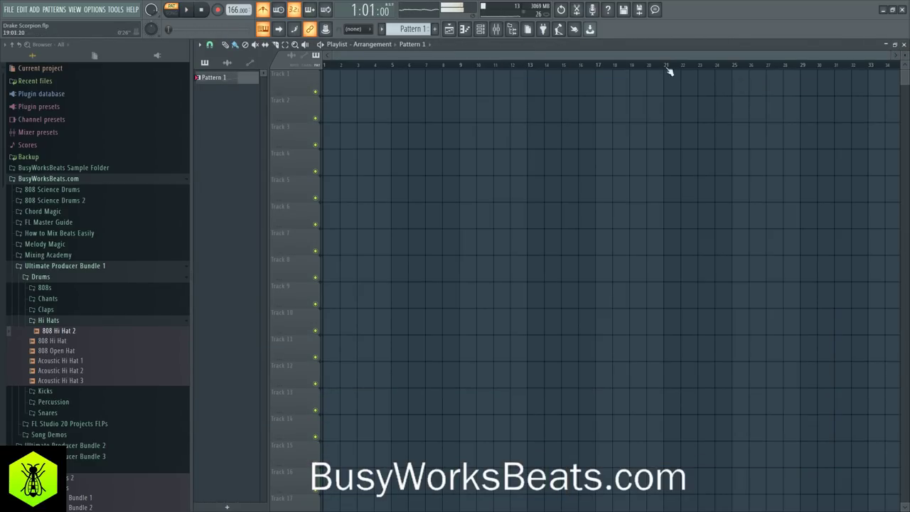
Lengthen the A5, F#5 and B5 notes in bar 1 of the Play melody to four beats each.
{"action": "left_click", "coordinate": [482, 29]}
{"action": "left_click", "coordinate": [458, 86]}
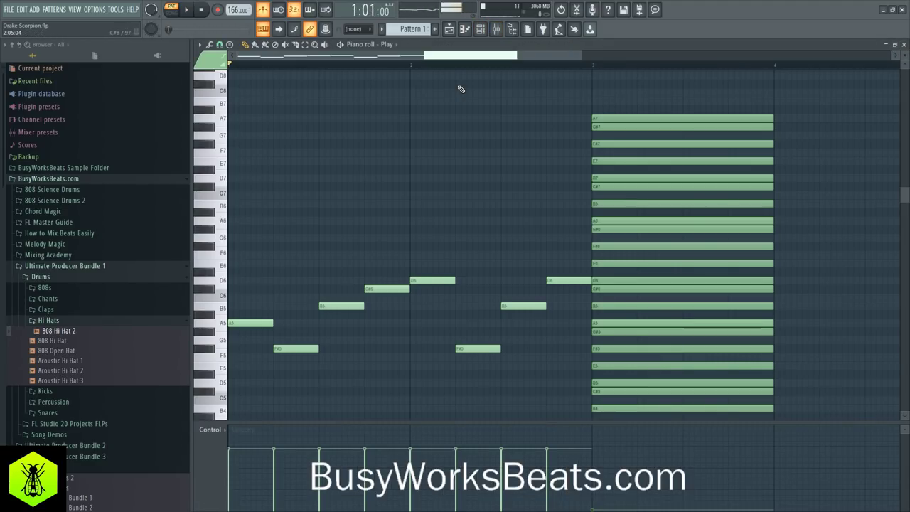
{"action": "left_click_drag", "start_coordinate": [529, 235], "coordinate": [279, 350]}
{"action": "left_click_drag", "start_coordinate": [249, 261], "coordinate": [455, 349]}
{"action": "left_click", "coordinate": [363, 308]}
{"action": "left_click_drag", "start_coordinate": [370, 311], "coordinate": [488, 308]}
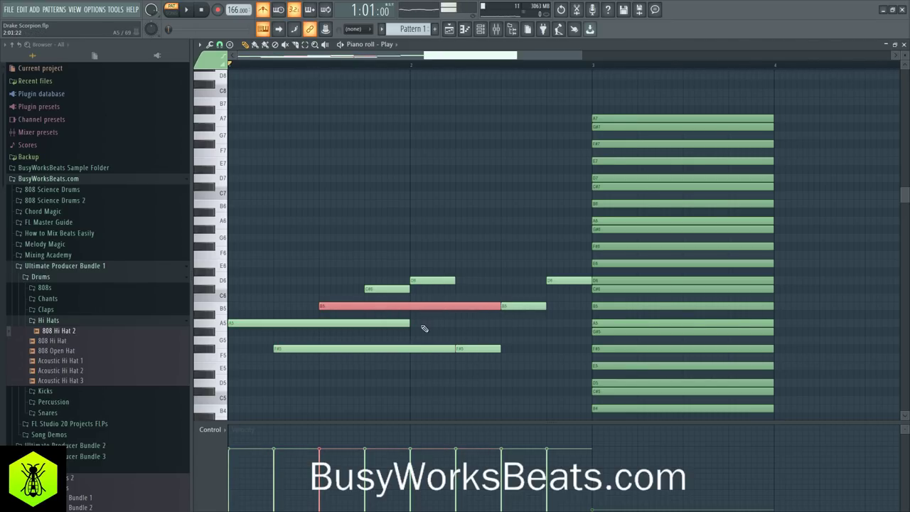
Extend the Play melody's notes to sustain through bar 2, stretching the first D6 to meet the next D6, and play the result.
{"action": "left_click_drag", "start_coordinate": [406, 323], "coordinate": [576, 327]}
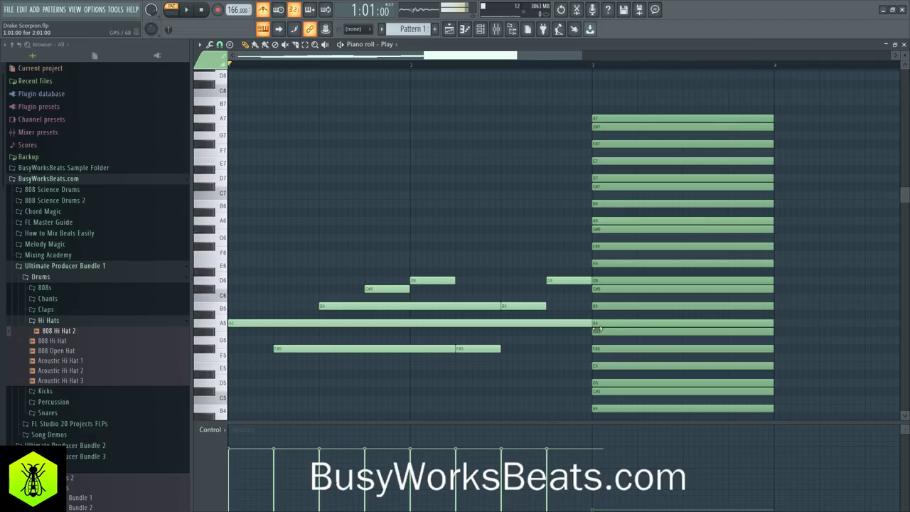
{"action": "left_click_drag", "start_coordinate": [501, 348], "coordinate": [557, 347]}
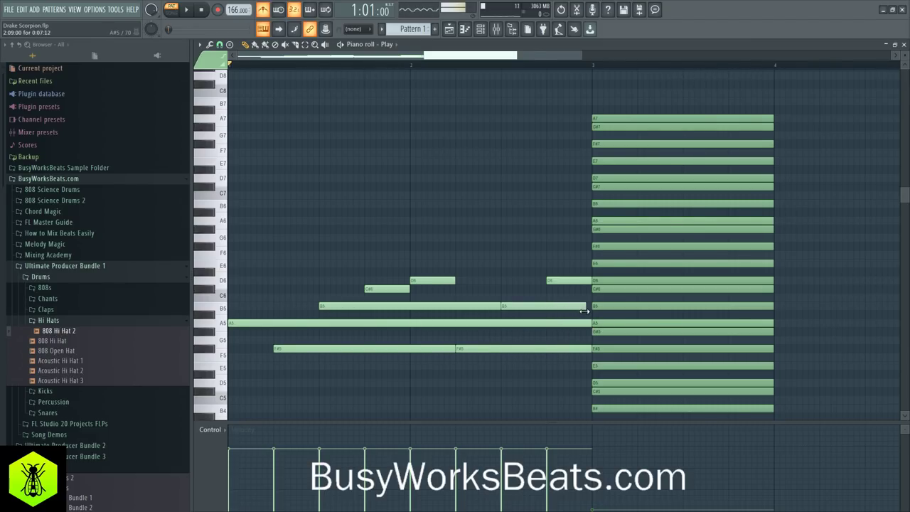
{"action": "left_click_drag", "start_coordinate": [453, 280], "coordinate": [532, 290]}
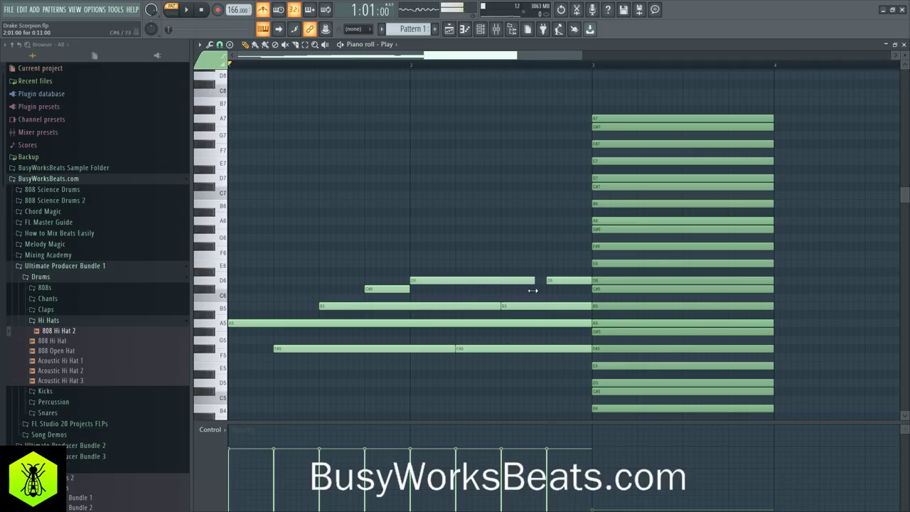
{"action": "left_click_drag", "start_coordinate": [416, 290], "coordinate": [591, 292]}
{"action": "key", "text": "space"}
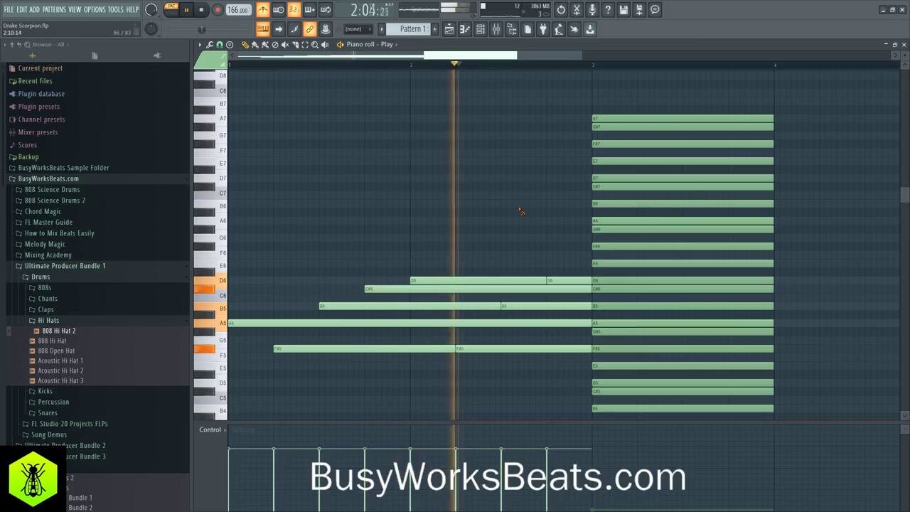
{"action": "key", "text": "space"}
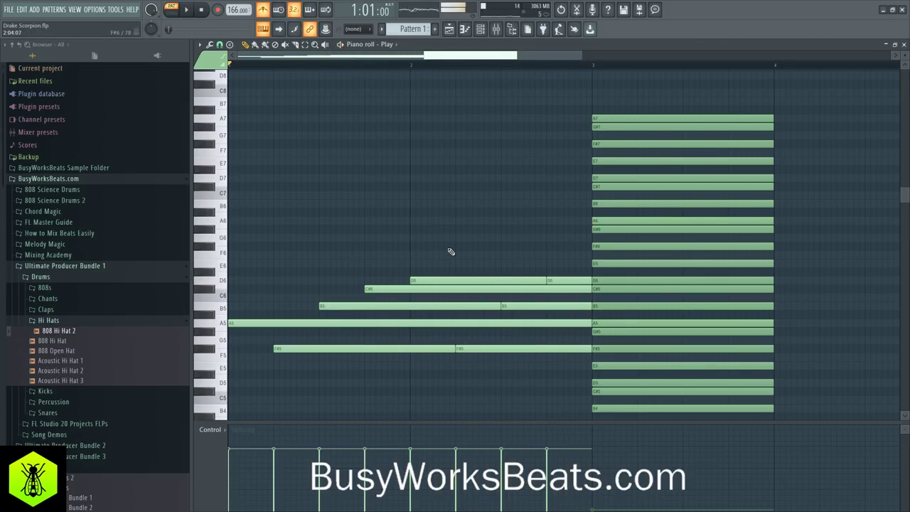
{"action": "key", "text": "space"}
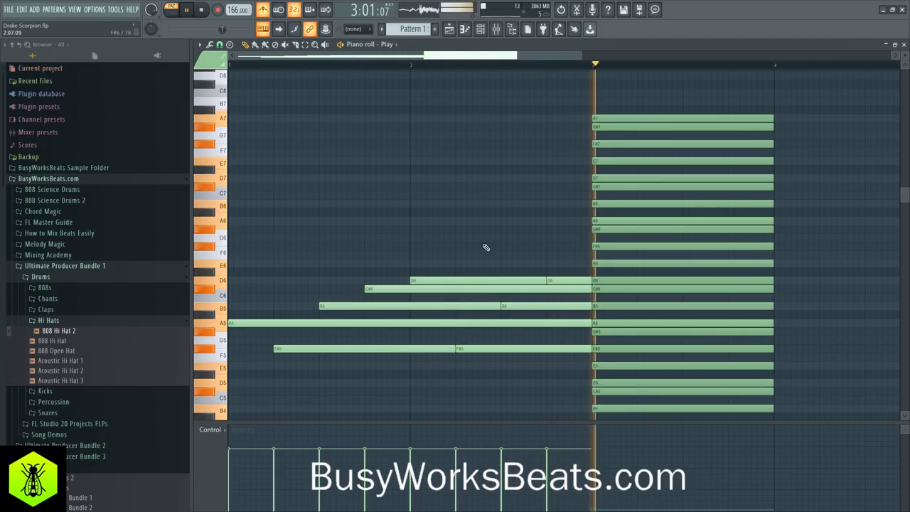
{"action": "left_click", "coordinate": [904, 45]}
{"action": "key", "text": "F7"}
{"action": "key", "text": "space"}
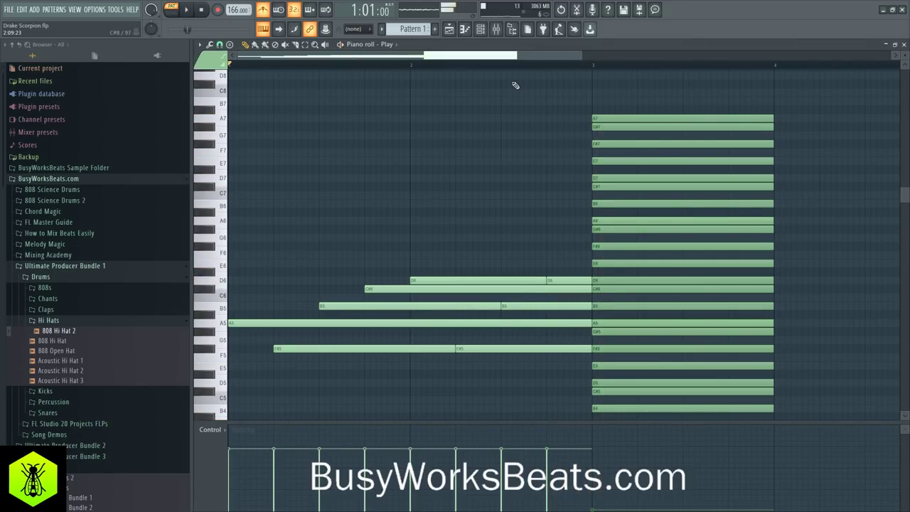
Try the Play melody one octave lower, listen to it, and transpose it back up an octave.
{"action": "key", "text": "ctrl+Down"}
{"action": "key", "text": "space"}
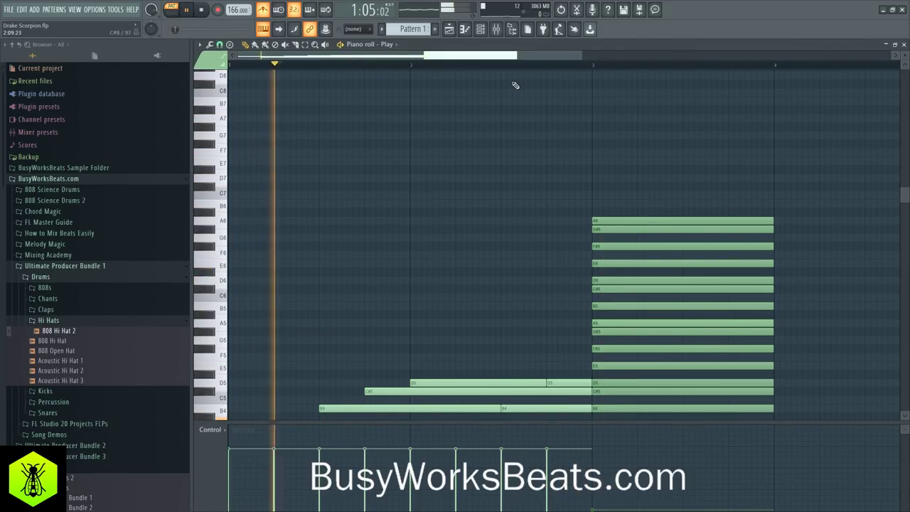
{"action": "scroll", "coordinate": [515, 85], "scroll_direction": "down", "scroll_amount": 5}
{"action": "key", "text": "space"}
{"action": "key", "text": "ctrl+Up"}
{"action": "key", "text": "space"}
{"action": "key", "text": "space"}
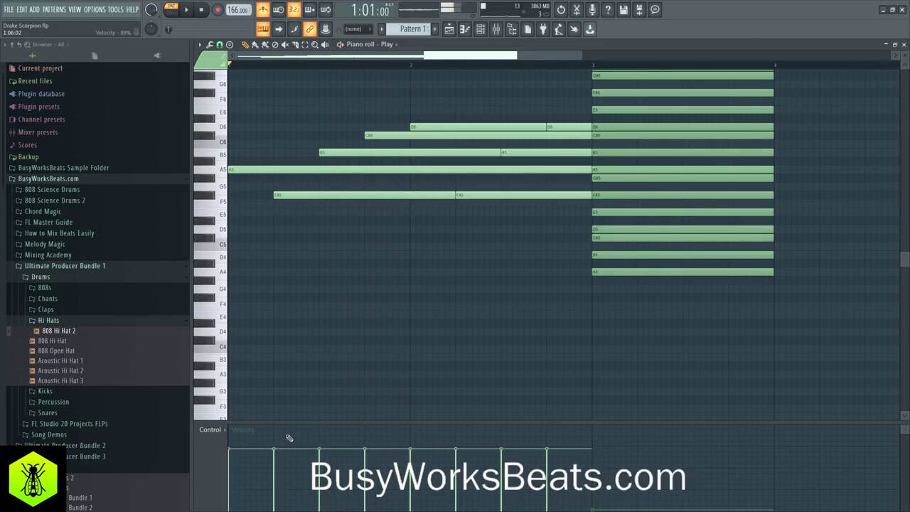
Lower the velocities of the F#5 and B5 notes in bar 1, raise the C#6 slightly, and audition the dynamics.
{"action": "left_click", "coordinate": [277, 477]}
{"action": "key", "text": "space"}
{"action": "left_click", "coordinate": [320, 460]}
{"action": "key", "text": "space"}
{"action": "key", "text": "space"}
{"action": "left_click", "coordinate": [366, 432]}
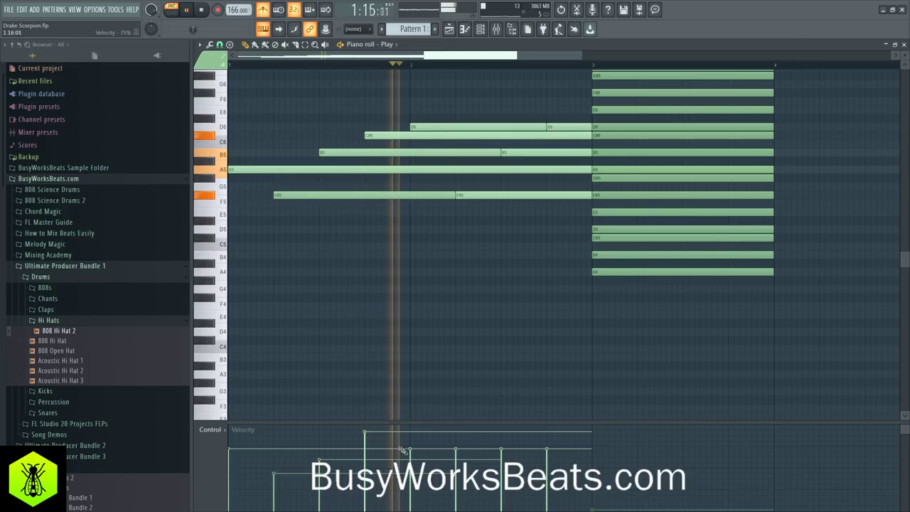
{"action": "key", "text": "space"}
{"action": "left_click_drag", "start_coordinate": [366, 439], "coordinate": [372, 446]}
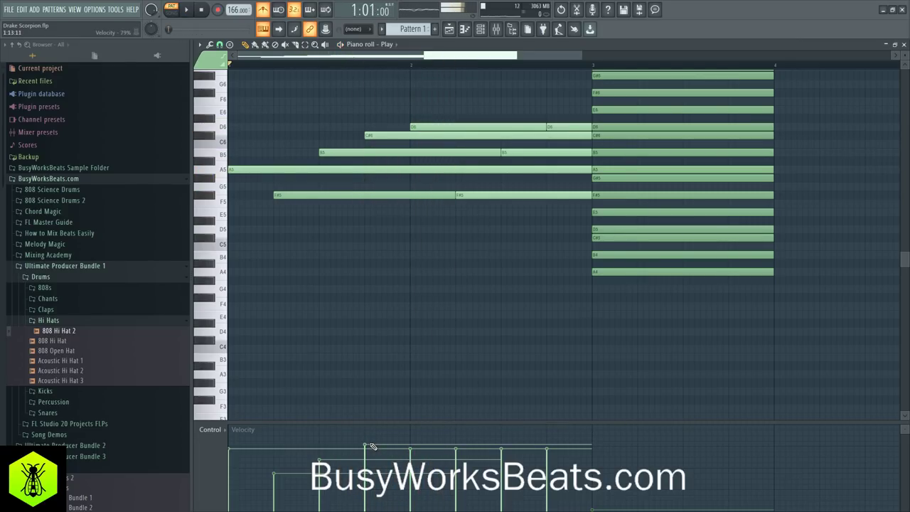
Lower the velocities of the F#5 and B5 notes in bar 2 to match bar 1 and play the melody.
{"action": "left_click", "coordinate": [456, 474]}
{"action": "key", "text": "space"}
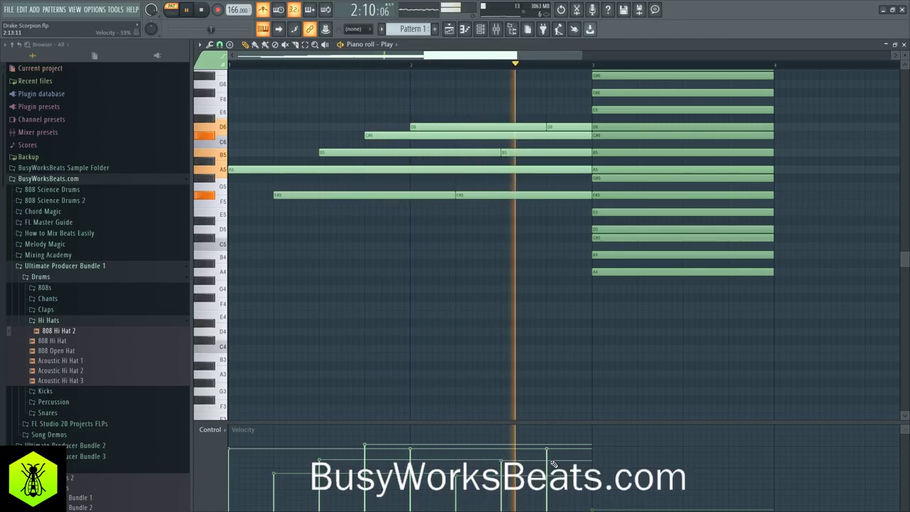
{"action": "key", "text": "space"}
{"action": "key", "text": "space"}
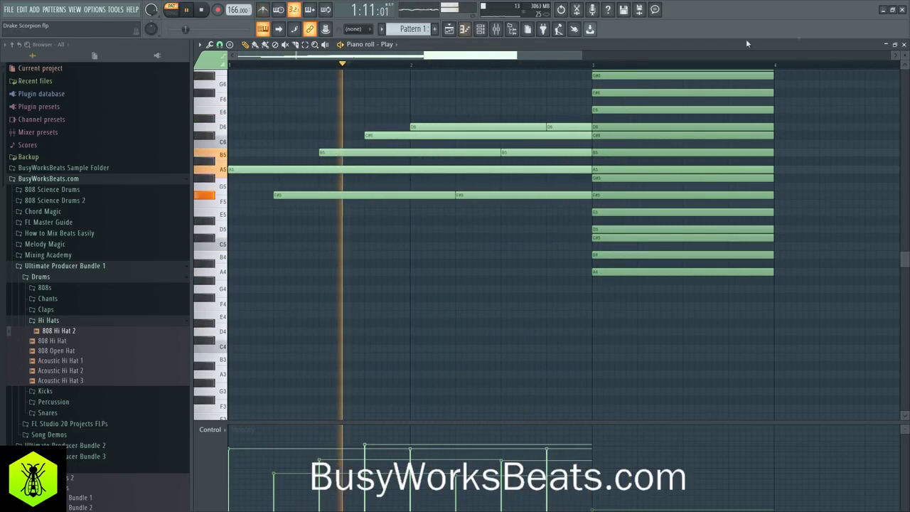
Close the piano roll and fill playlist Track 1 with eight consecutive Pattern 1 clips from bar 1 through bar 16.
{"action": "left_click", "coordinate": [904, 44]}
{"action": "left_click", "coordinate": [709, 169]}
{"action": "left_click", "coordinate": [331, 83]}
{"action": "key", "text": "space"}
{"action": "mouse_move", "coordinate": [372, 85]}
{"action": "left_mouse_down"}
{"action": "mouse_move", "coordinate": [359, 84]}
{"action": "mouse_move", "coordinate": [385, 83]}
{"action": "mouse_move", "coordinate": [369, 83]}
{"action": "left_mouse_up"}
{"action": "left_click_drag", "start_coordinate": [394, 83], "coordinate": [330, 80]}
{"action": "left_click_drag", "start_coordinate": [328, 79], "coordinate": [395, 78]}
{"action": "mouse_move", "coordinate": [467, 82]}
{"action": "left_mouse_down"}
{"action": "mouse_move", "coordinate": [332, 79]}
{"action": "mouse_move", "coordinate": [483, 83]}
{"action": "left_mouse_up"}
{"action": "left_click", "coordinate": [481, 132], "text": "ctrl"}
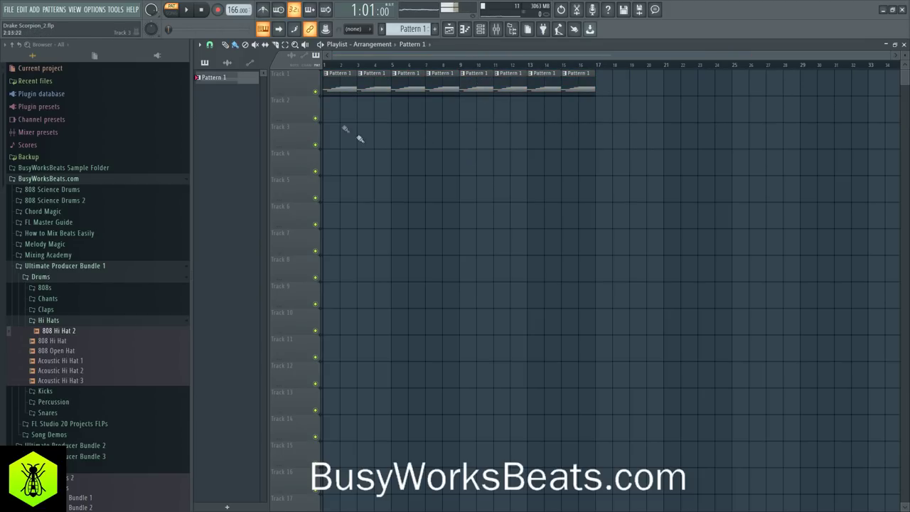
Switch playback to song mode, play the start of the arrangement, and show the channel rack.
{"action": "left_click", "coordinate": [175, 15]}
{"action": "key", "text": "space"}
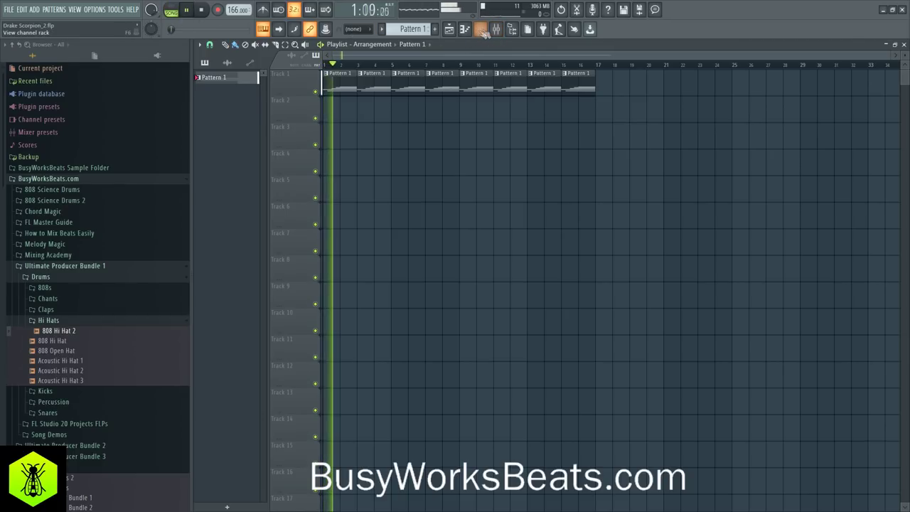
{"action": "left_click", "coordinate": [481, 30]}
{"action": "key", "text": "space"}
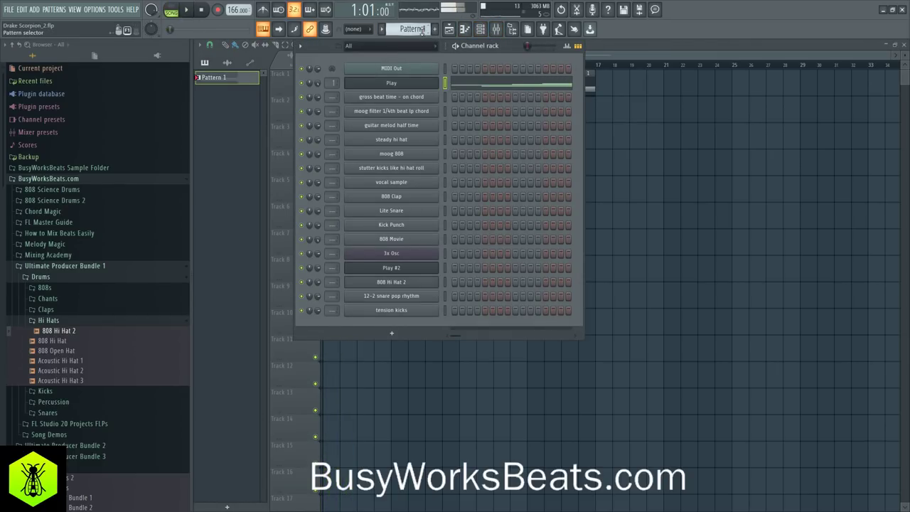
Create Pattern 2 with an 808 Clap hit on step 9 and place it at bar 1 of Track 2.
{"action": "left_click", "coordinate": [434, 29]}
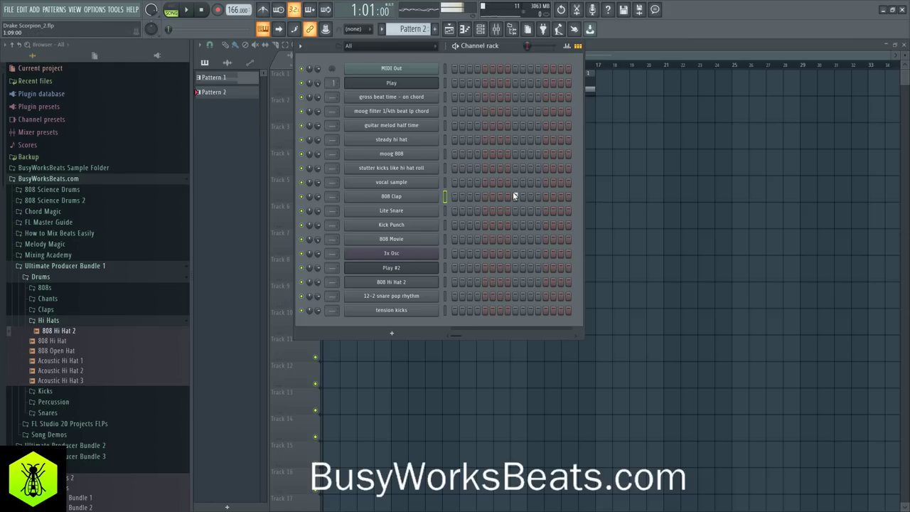
{"action": "key", "text": "F6"}
{"action": "left_click", "coordinate": [333, 106]}
{"action": "key", "text": "space"}
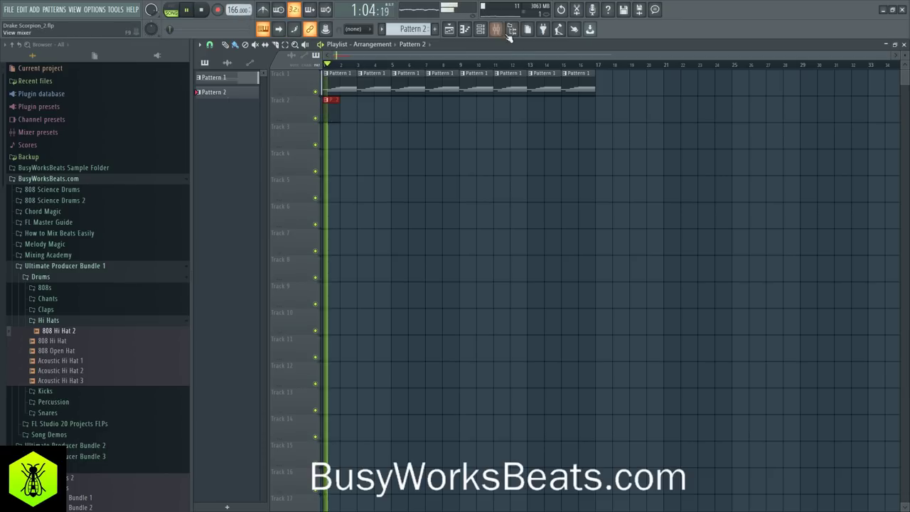
{"action": "left_click", "coordinate": [481, 30]}
{"action": "key", "text": "space"}
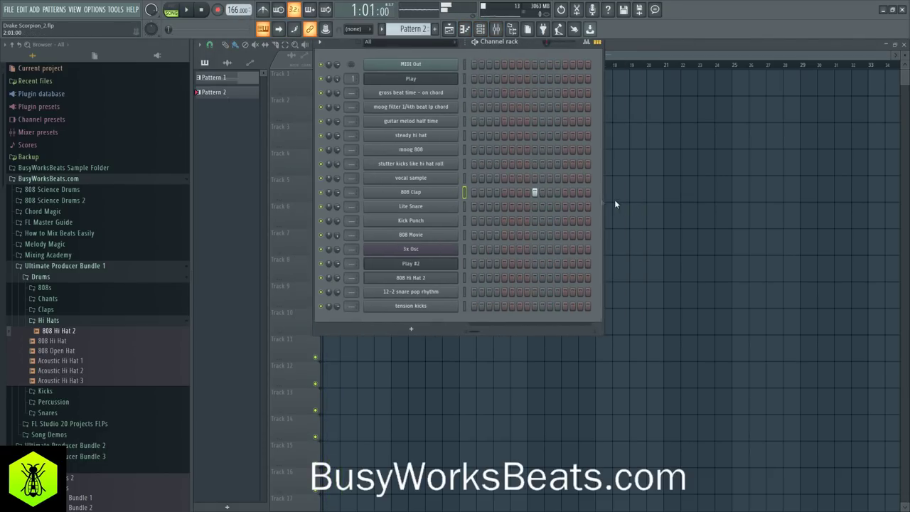
Widen the channel rack to 32 steps, add an 808 Clap on step 25, and play the song with the metronome on.
{"action": "left_click_drag", "start_coordinate": [601, 199], "coordinate": [718, 226]}
{"action": "left_click", "coordinate": [654, 192]}
{"action": "left_click", "coordinate": [265, 12]}
{"action": "key", "text": "space"}
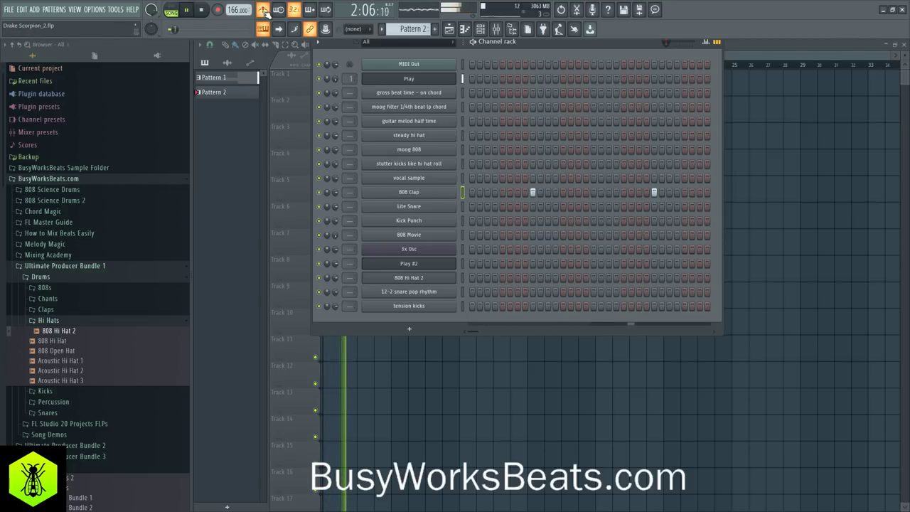
{"action": "key", "text": "space"}
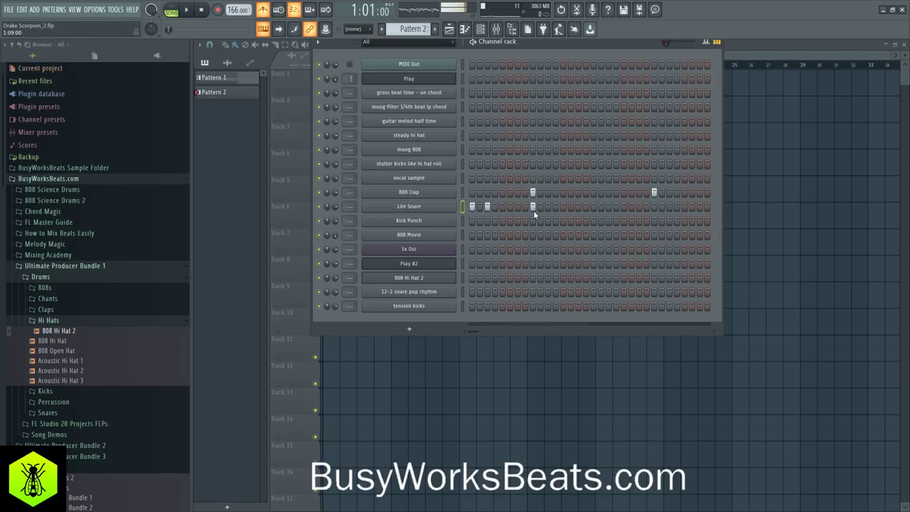
Complete the Lite Snare rhythm in Pattern 2 with hits on steps 1, 3, 9, 17, 19 and 25, and play it.
{"action": "left_click", "coordinate": [595, 207]}
{"action": "key", "text": "space"}
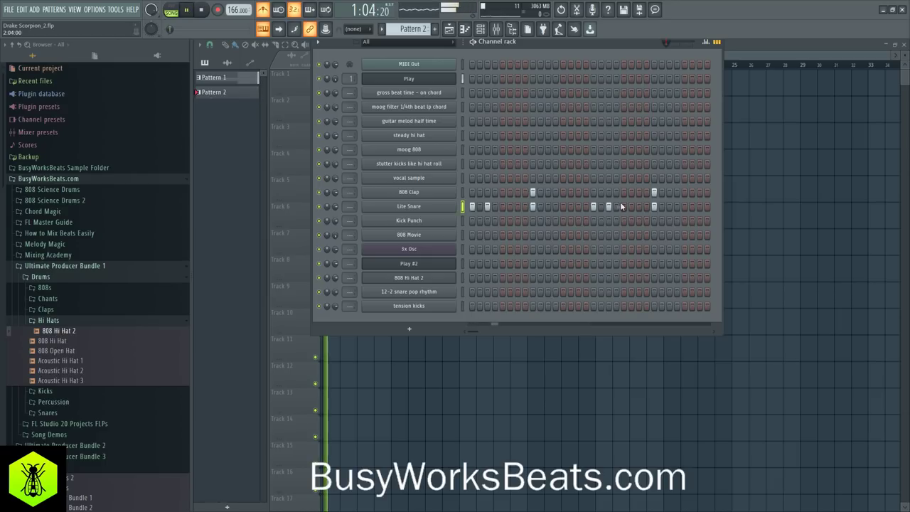
{"action": "left_click", "coordinate": [437, 208]}
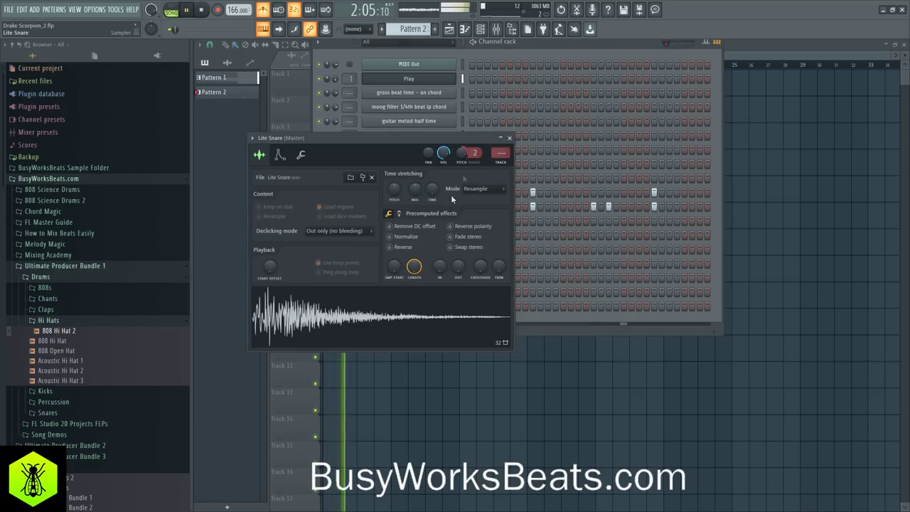
{"action": "left_click", "coordinate": [509, 137]}
{"action": "key", "text": "space"}
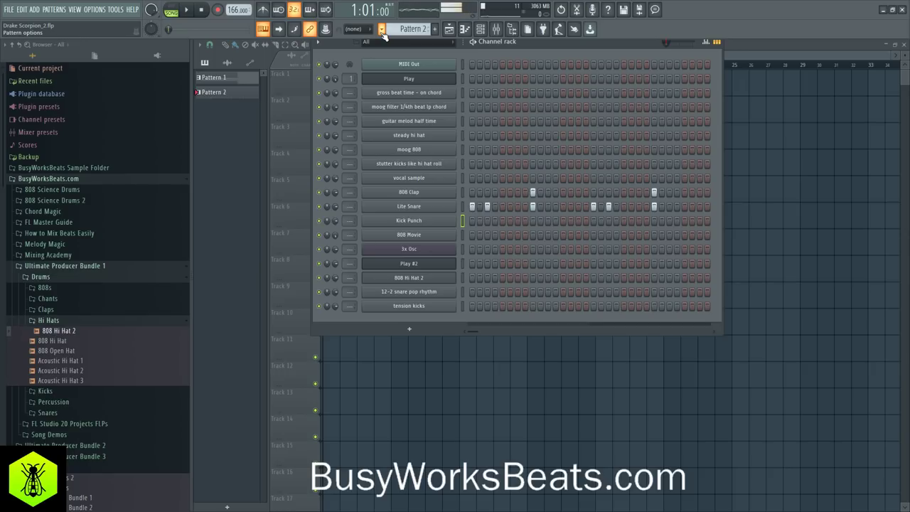
Clone Pattern 2 as Pattern 3, then place Pattern 3 at bar 5 and a second Pattern 2 at bar 3 on Track 2.
{"action": "left_click", "coordinate": [383, 34]}
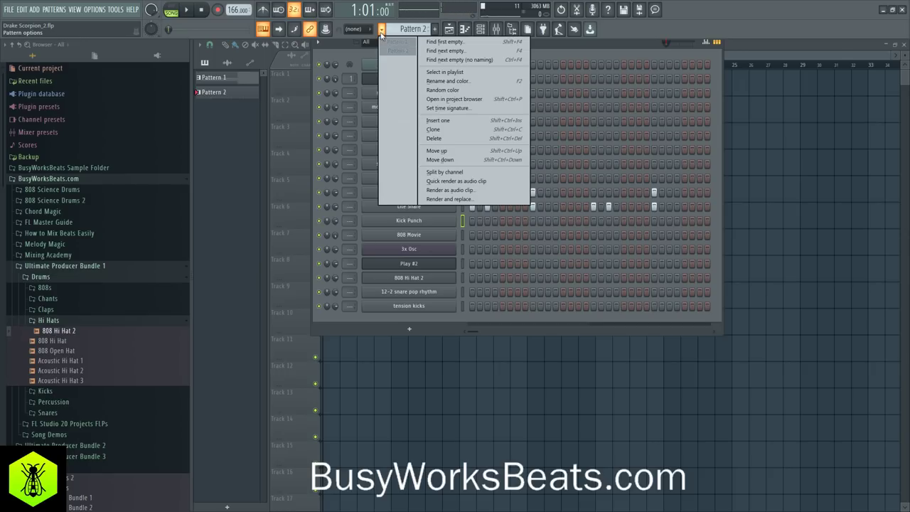
{"action": "left_click", "coordinate": [437, 129]}
{"action": "right_click", "coordinate": [513, 349]}
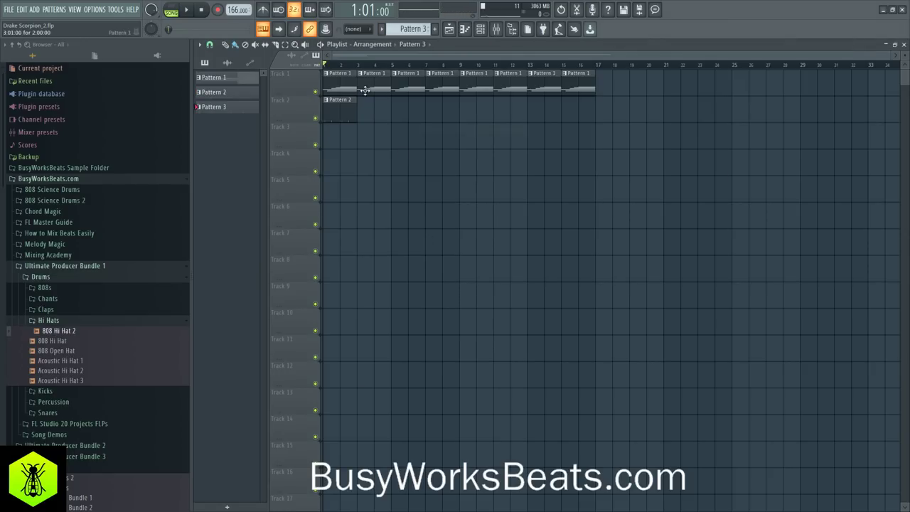
{"action": "left_click_drag", "start_coordinate": [365, 114], "coordinate": [400, 106]}
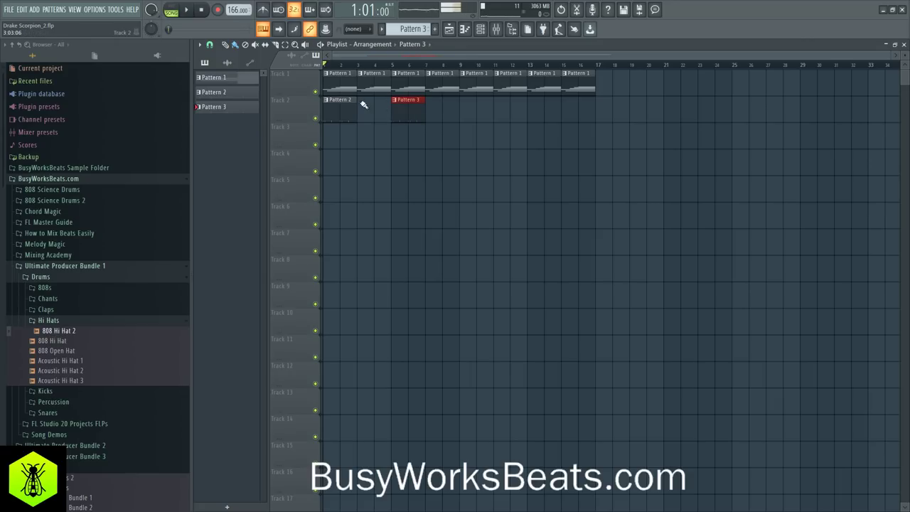
{"action": "left_click_drag", "start_coordinate": [335, 114], "coordinate": [371, 112]}
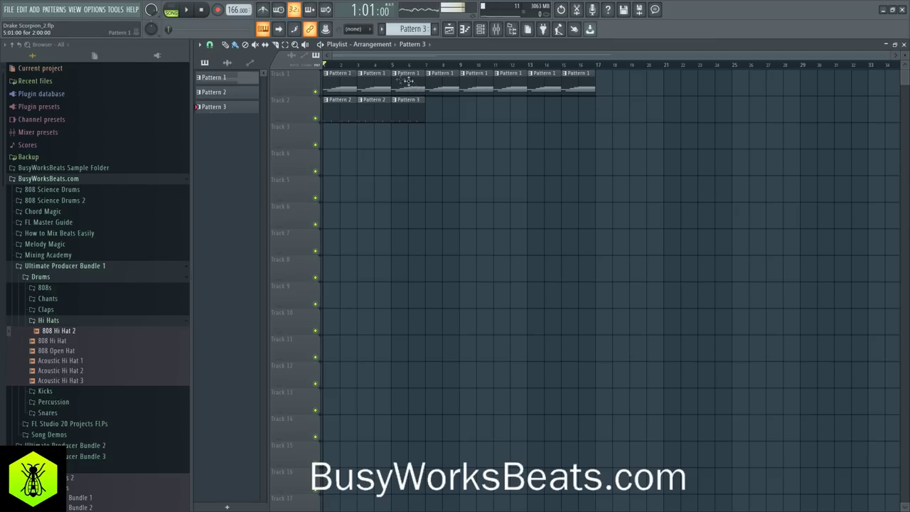
Set the song position to bar 5, add a Kick Punch hit on step 7 of Pattern 3, and play it.
{"action": "left_click", "coordinate": [391, 65]}
{"action": "left_click", "coordinate": [480, 29]}
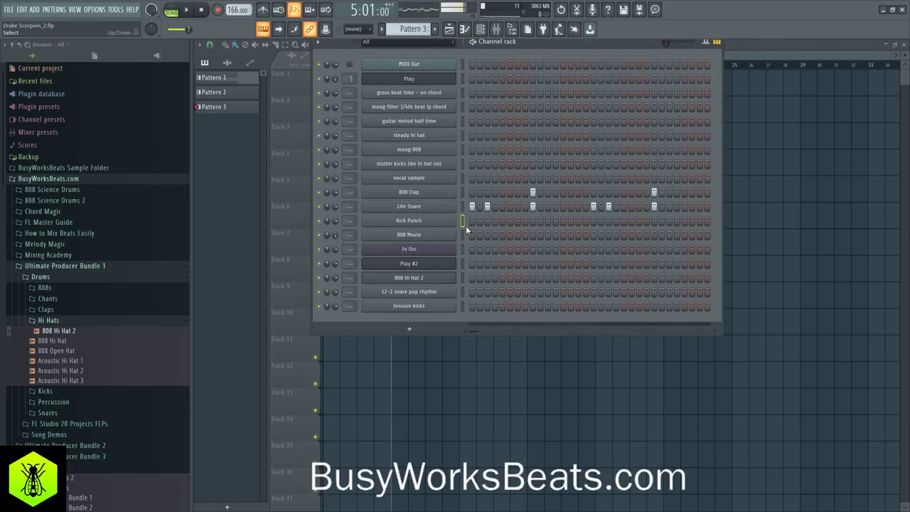
{"action": "left_click", "coordinate": [519, 220]}
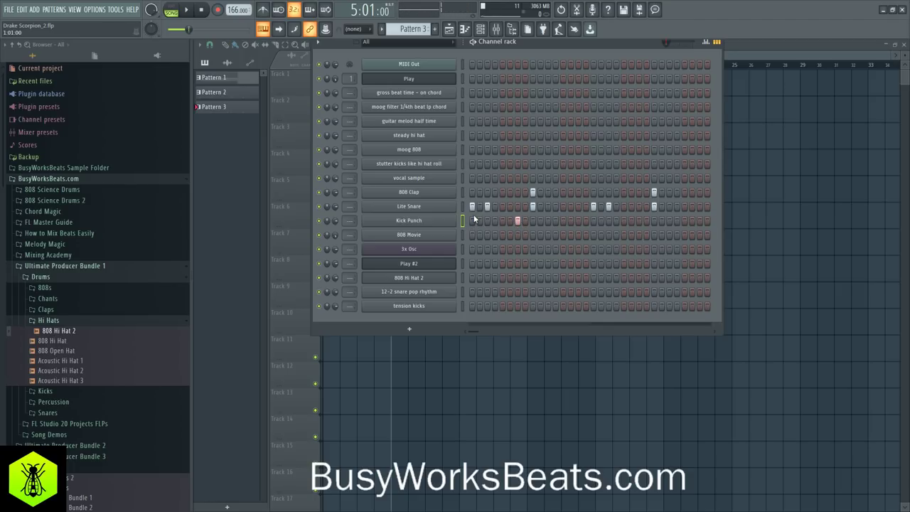
{"action": "key", "text": "space"}
{"action": "left_click", "coordinate": [509, 222]}
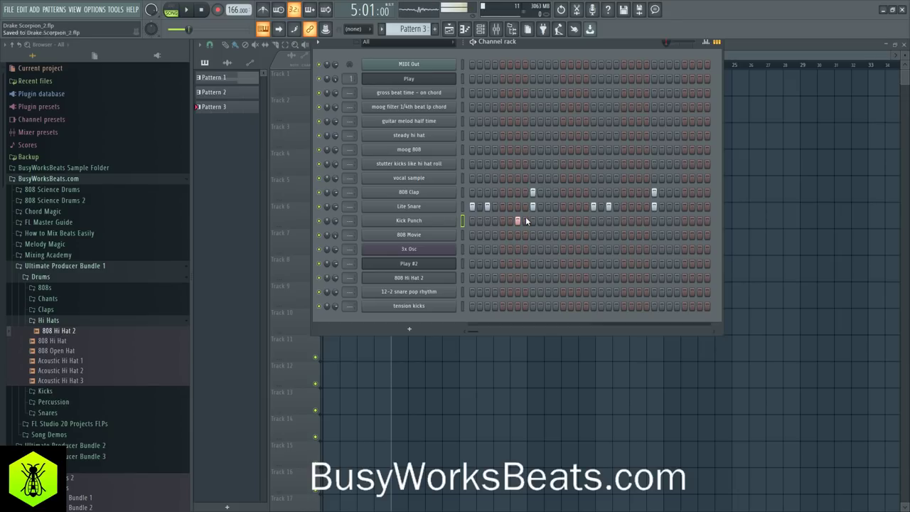
{"action": "key", "text": "space"}
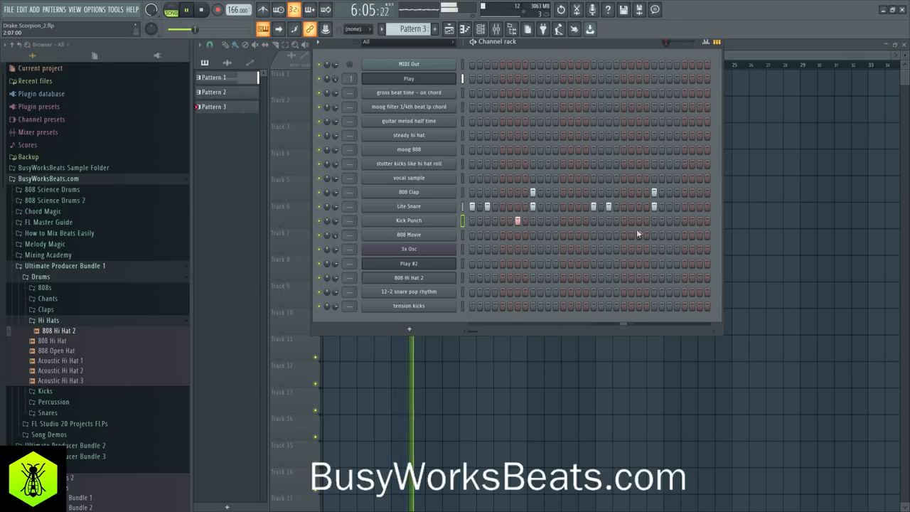
Add a Kick Punch hit on step 27 of Pattern 3 and play the song from bar 5.
{"action": "left_click", "coordinate": [669, 220]}
{"action": "key", "text": "space"}
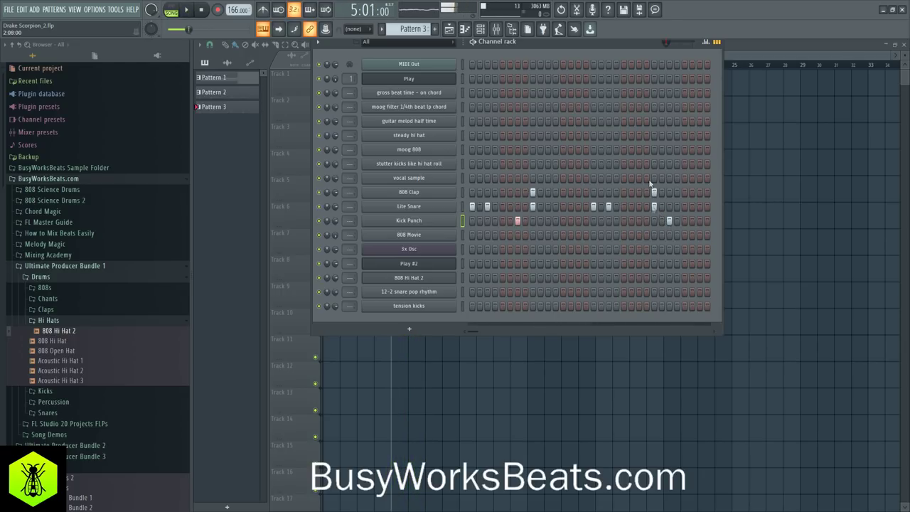
{"action": "key", "text": "space"}
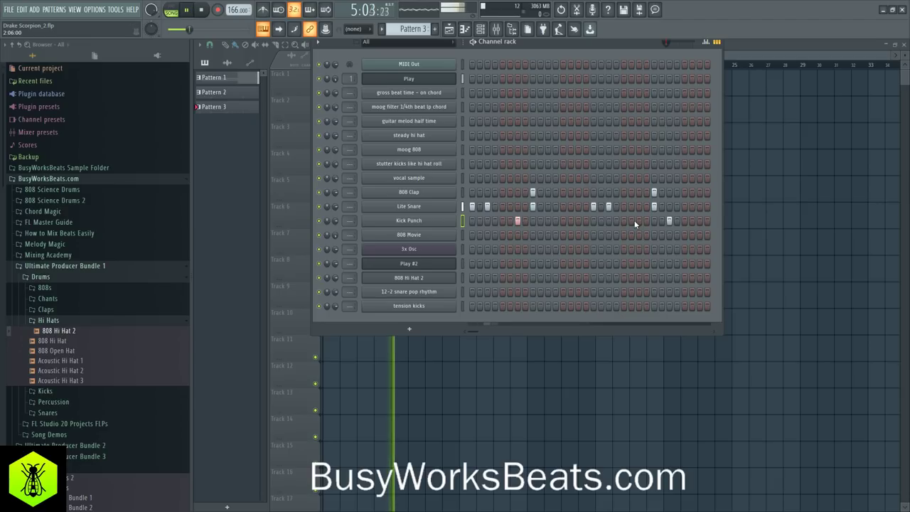
{"action": "key", "text": "space"}
{"action": "scroll", "coordinate": [237, 10], "scroll_direction": "up", "scroll_amount": 3}
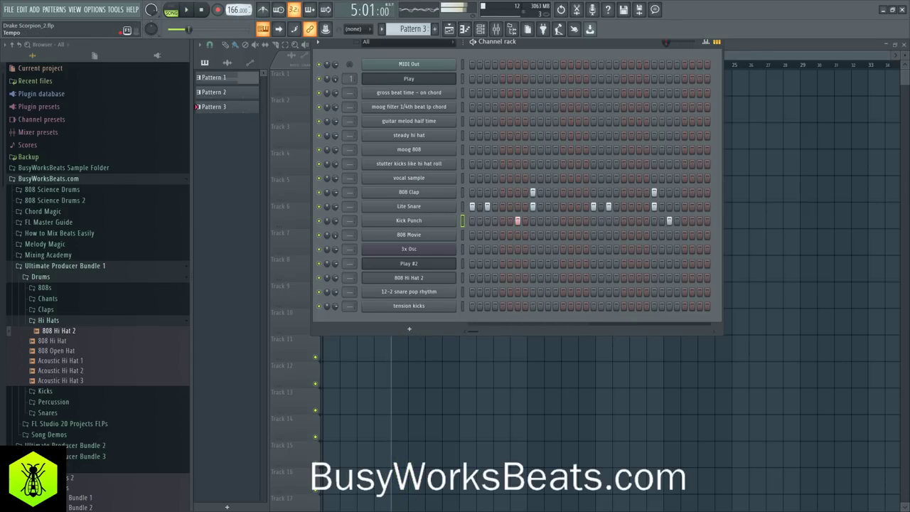
Raise the tempo to 170 BPM and play the song from bar 5.
{"action": "key", "text": "space"}
{"action": "scroll", "coordinate": [238, 9], "scroll_direction": "up", "scroll_amount": 2}
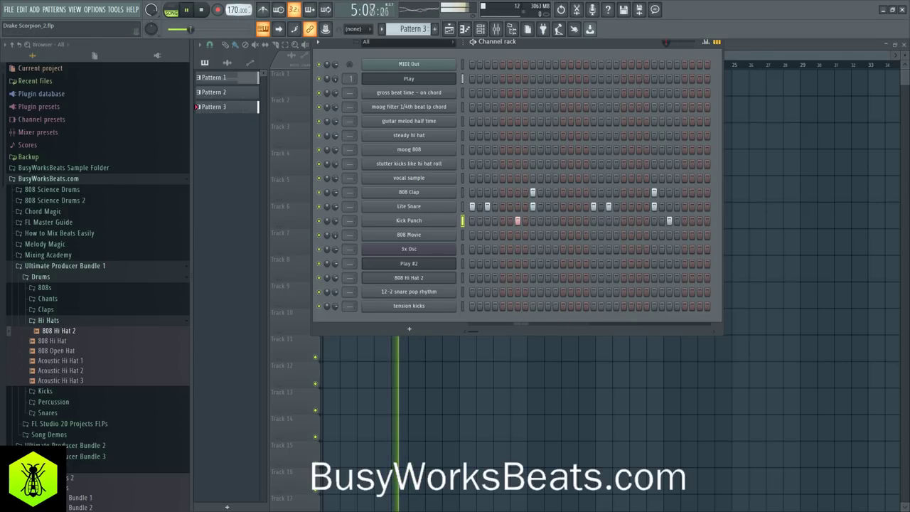
{"action": "scroll", "coordinate": [237, 9], "scroll_direction": "down", "scroll_amount": 2}
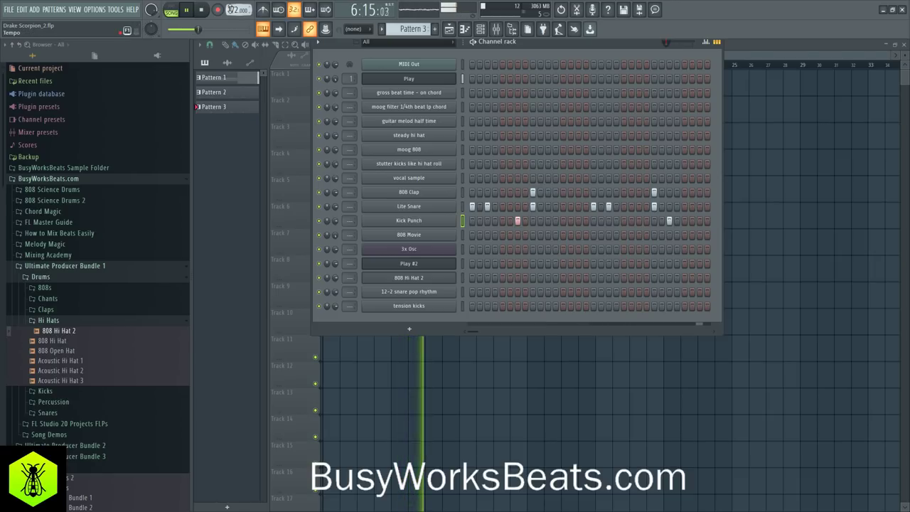
{"action": "key", "text": "space"}
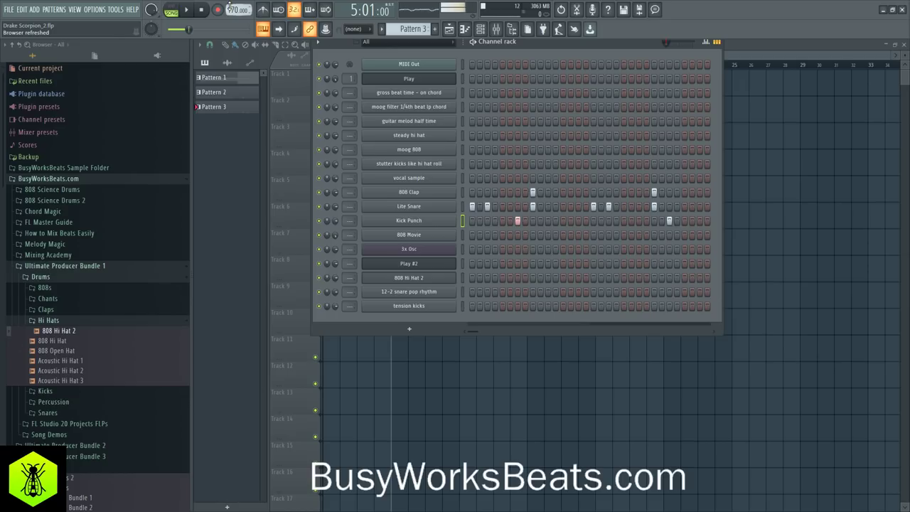
{"action": "key", "text": "space"}
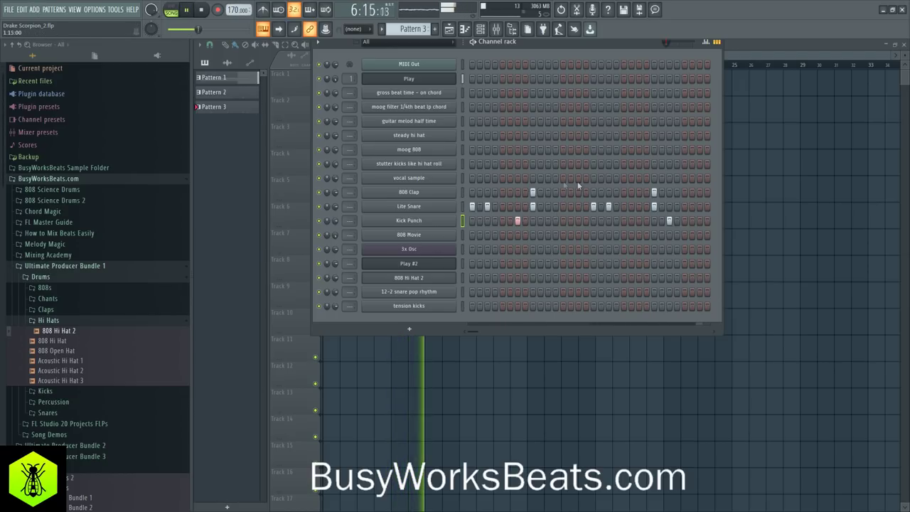
{"action": "key", "text": "space"}
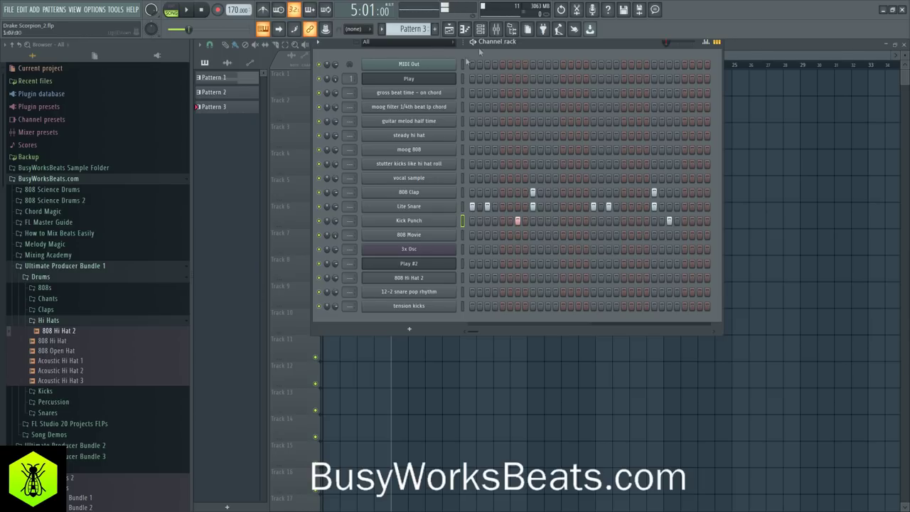
Clone Pattern 3 as Pattern 4 and chop its Kick Punch into four half-step C5 notes across steps 7 and 8.
{"action": "left_click", "coordinate": [382, 29]}
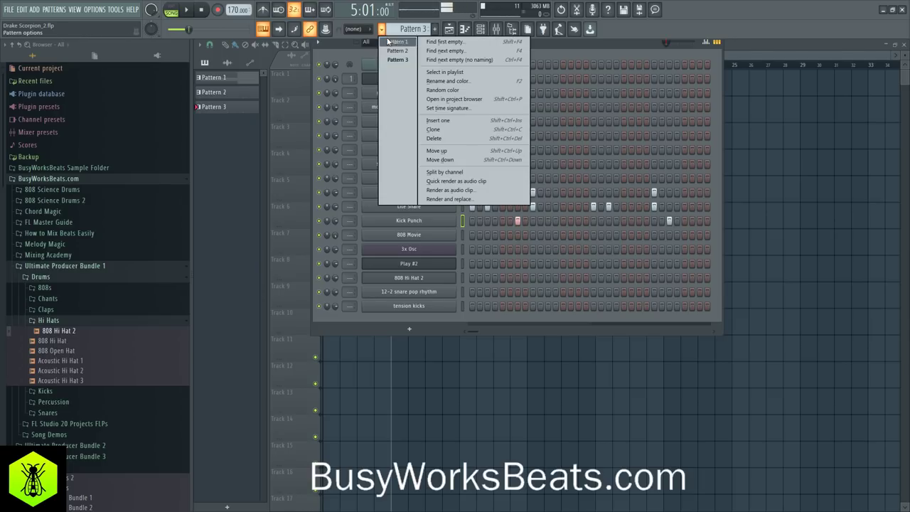
{"action": "left_click", "coordinate": [451, 130]}
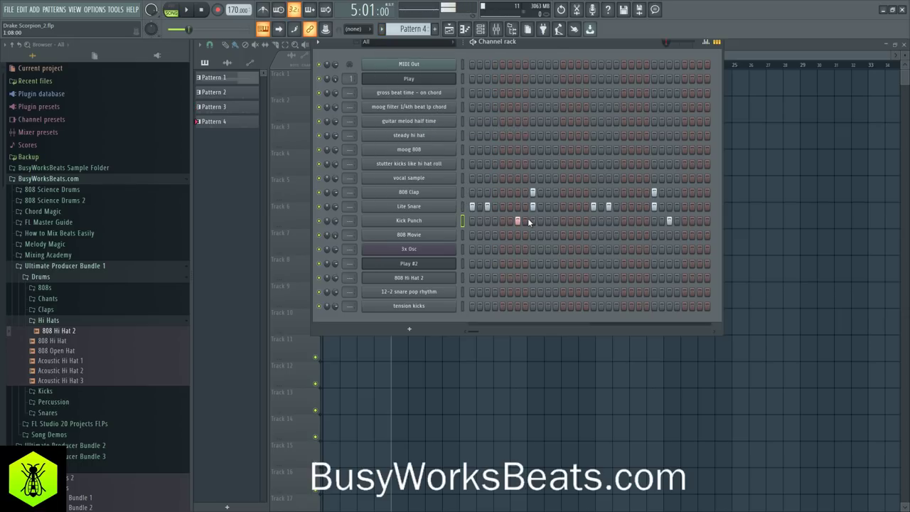
{"action": "right_click", "coordinate": [459, 218]}
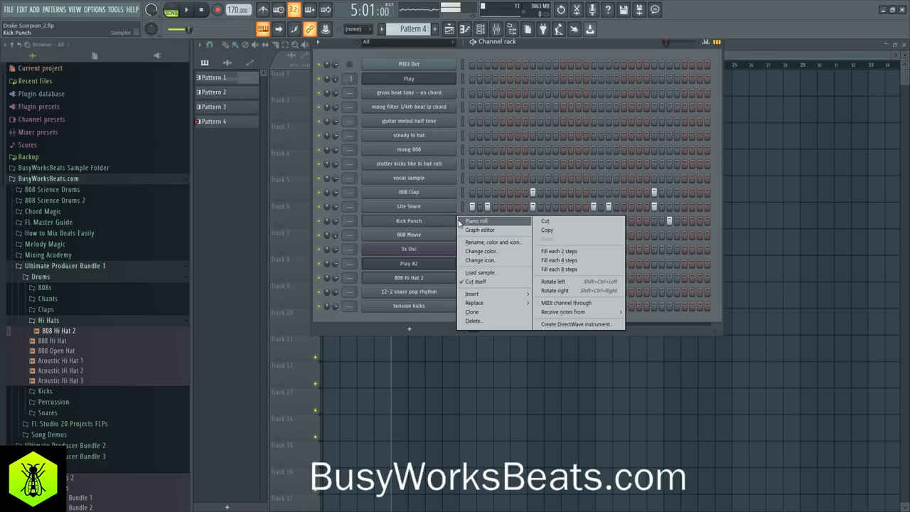
{"action": "left_click", "coordinate": [463, 221]}
{"action": "left_click_drag", "start_coordinate": [392, 237], "coordinate": [293, 246]}
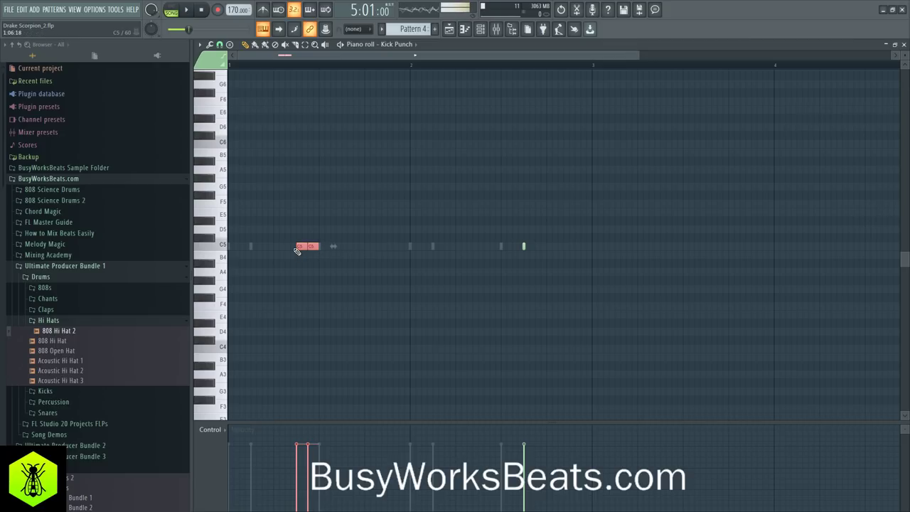
{"action": "key", "text": "ctrl+u"}
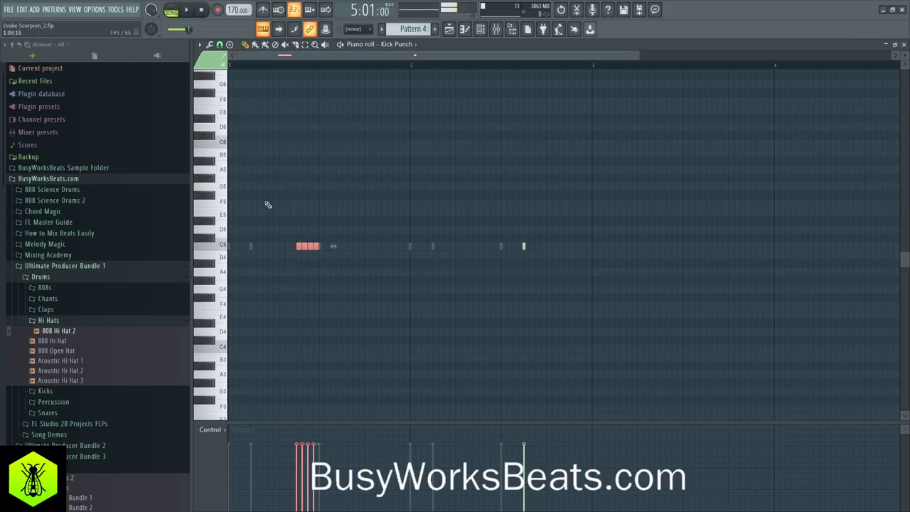
Switch to pattern mode and play Pattern 4 to hear the Kick Punch roll.
{"action": "left_click", "coordinate": [220, 45]}
{"action": "left_click", "coordinate": [369, 236], "text": "ctrl"}
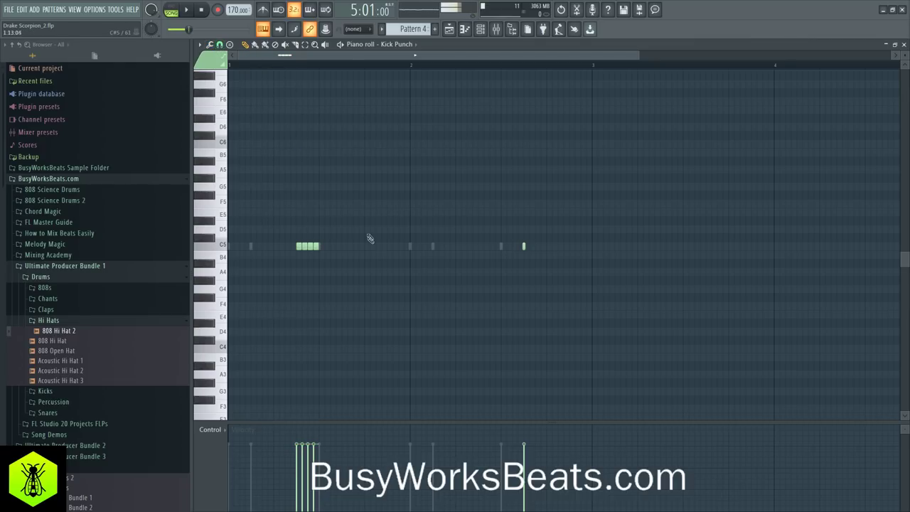
{"action": "left_click_drag", "start_coordinate": [301, 232], "coordinate": [328, 262]}
{"action": "left_click", "coordinate": [475, 241], "text": "ctrl"}
{"action": "key", "text": "space"}
{"action": "key", "text": "space"}
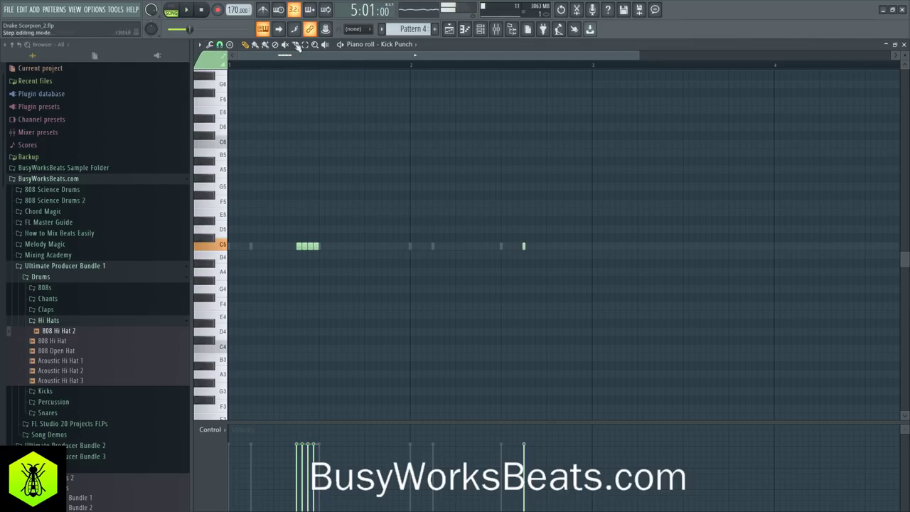
{"action": "left_click", "coordinate": [169, 11]}
{"action": "key", "text": "space"}
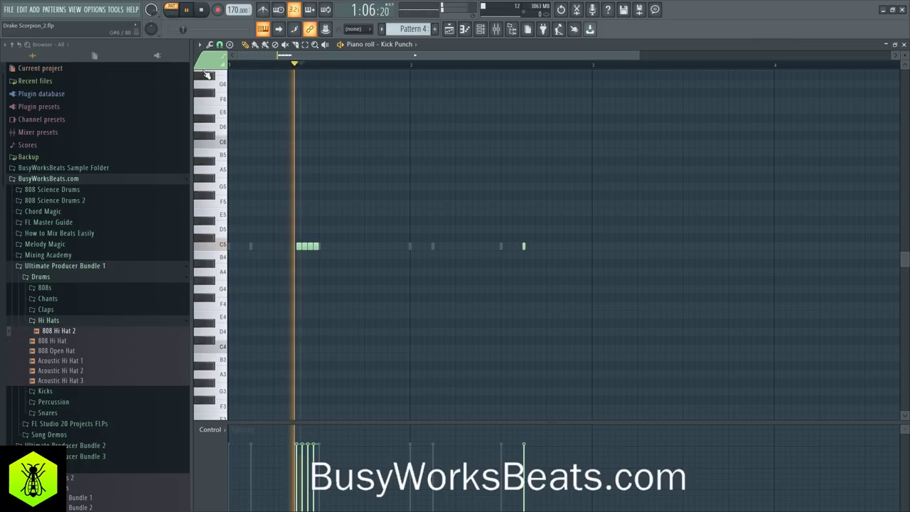
{"action": "key", "text": "space"}
{"action": "key", "text": "space"}
{"action": "key", "text": "space"}
Try chopping the Kick Punch roll with a 1/4 step snap, play it, undo the chop and restore the 1/2 step snap.
{"action": "left_click_drag", "start_coordinate": [329, 255], "coordinate": [296, 241]}
{"action": "left_click", "coordinate": [220, 45]}
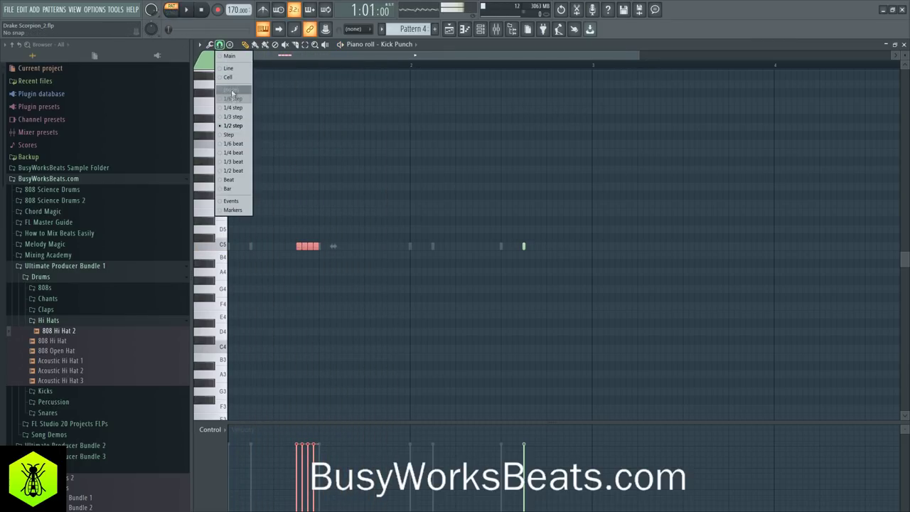
{"action": "left_click", "coordinate": [237, 109]}
{"action": "key", "text": "ctrl+u"}
{"action": "key", "text": "space"}
{"action": "key", "text": "space"}
{"action": "key", "text": "ctrl+z"}
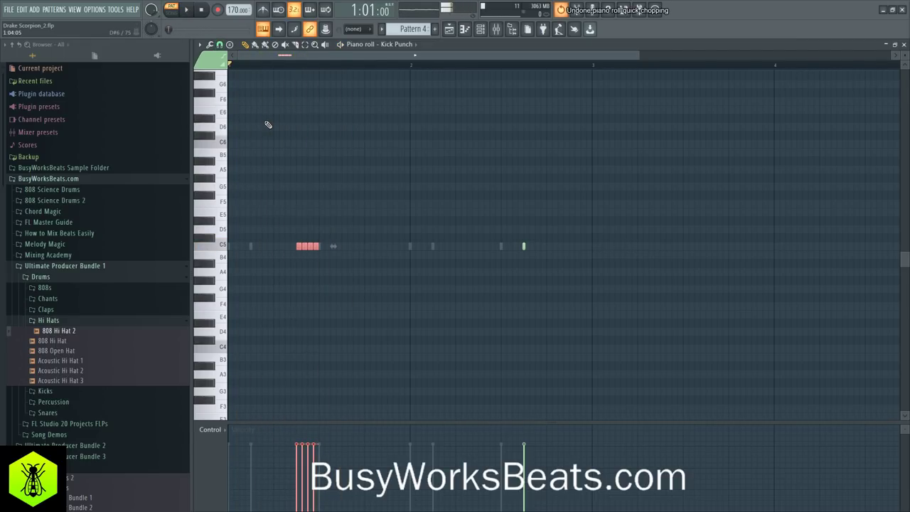
{"action": "left_click", "coordinate": [220, 44]}
{"action": "left_click", "coordinate": [251, 128]}
Play the Kick Punch roll, add a one-step C5 note on step 9, and close the piano roll.
{"action": "key", "text": "space"}
{"action": "key", "text": "ctrl+d"}
{"action": "key", "text": "space"}
{"action": "left_click_drag", "start_coordinate": [320, 246], "coordinate": [330, 247]}
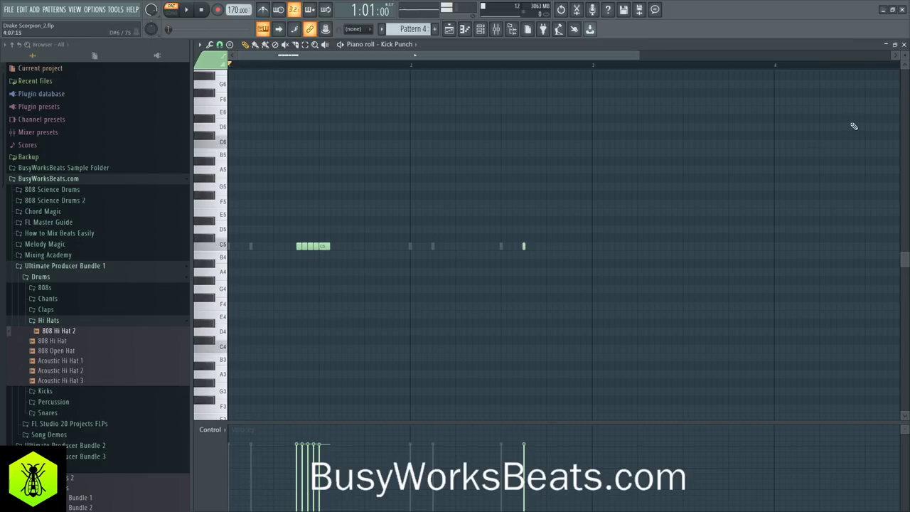
{"action": "left_click", "coordinate": [904, 45]}
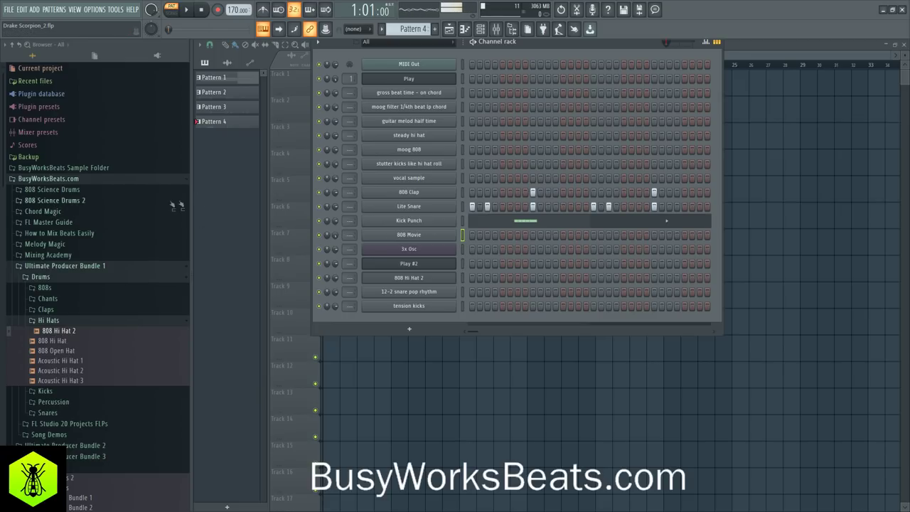
Locate the 808 Movie sample in 808 Science Drums 2 under Really Abstract and audition the 808 Movie channel at A4.
{"action": "left_click", "coordinate": [95, 201]}
{"action": "left_click", "coordinate": [62, 211]}
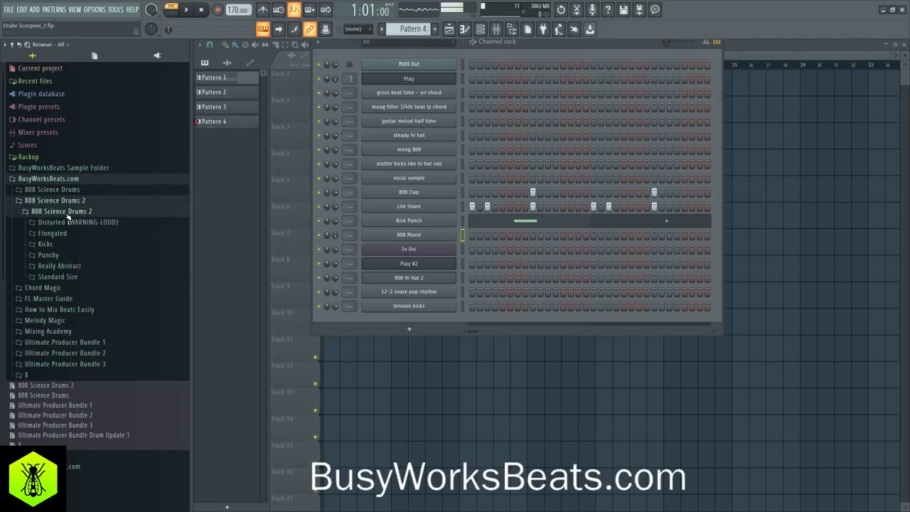
{"action": "left_click", "coordinate": [74, 266]}
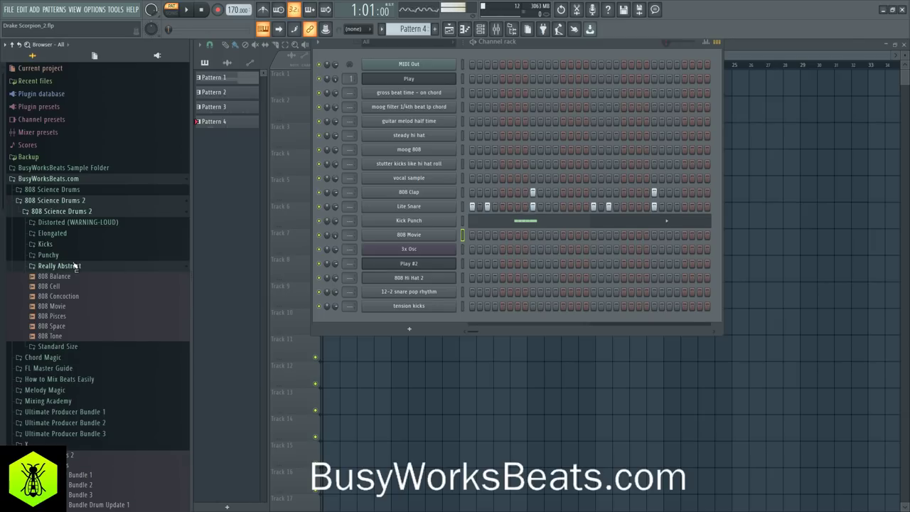
{"action": "left_click", "coordinate": [67, 307]}
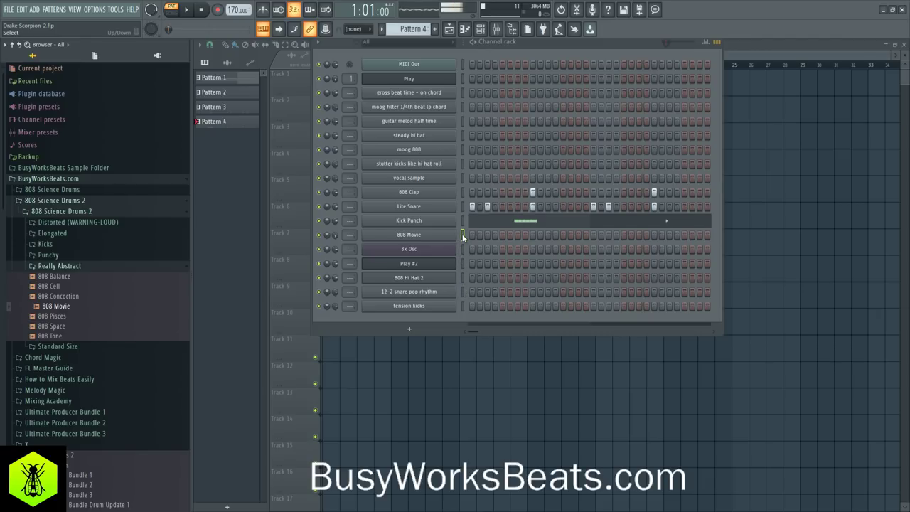
{"action": "key", "text": "n"}
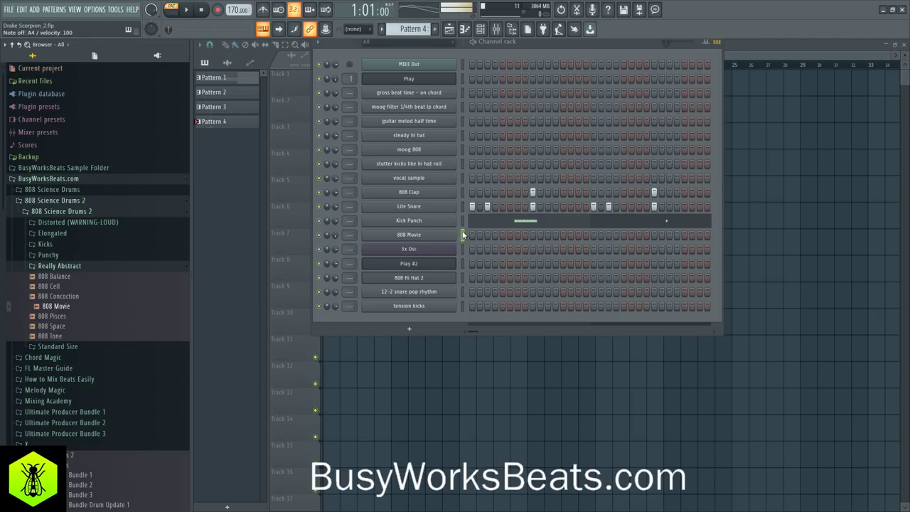
Add a one-step A4 note on step 9 of the 808 Movie channel in Pattern 4 and play the pattern.
{"action": "right_click", "coordinate": [452, 237]}
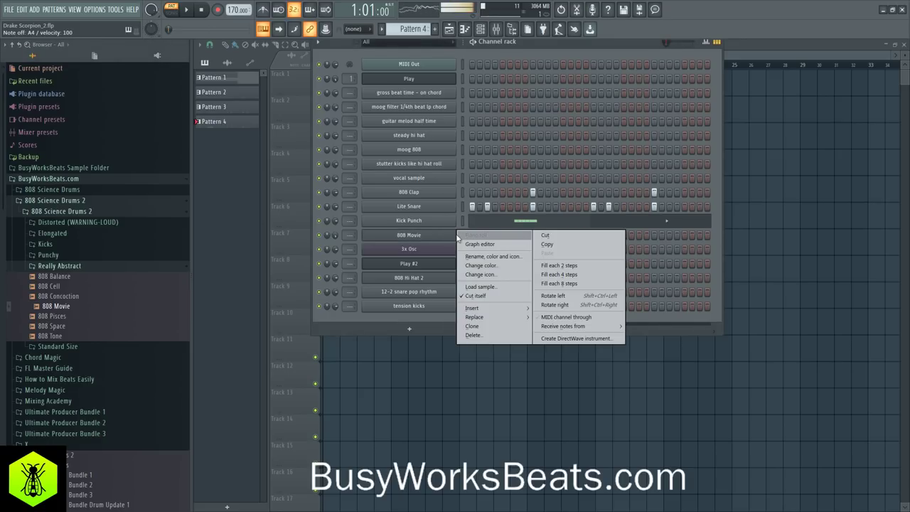
{"action": "left_click", "coordinate": [475, 236]}
{"action": "key", "text": "n"}
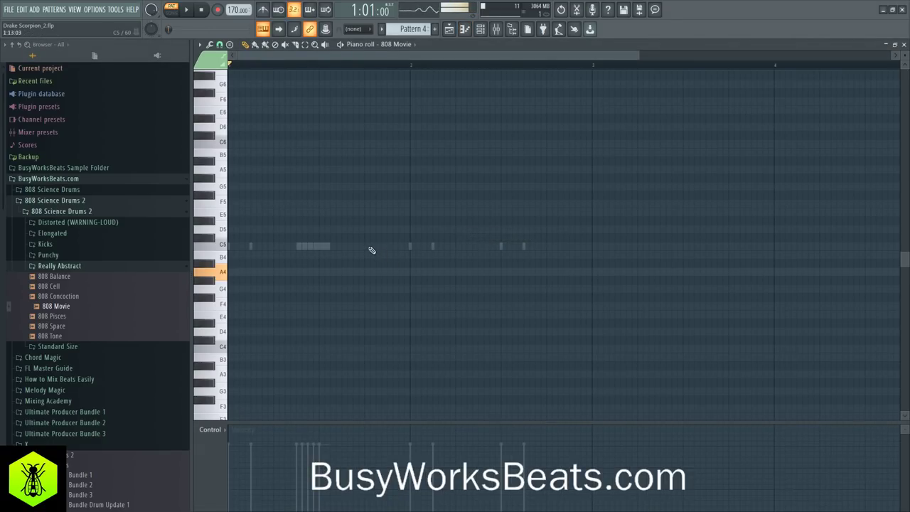
{"action": "left_click", "coordinate": [324, 273]}
{"action": "key", "text": "space"}
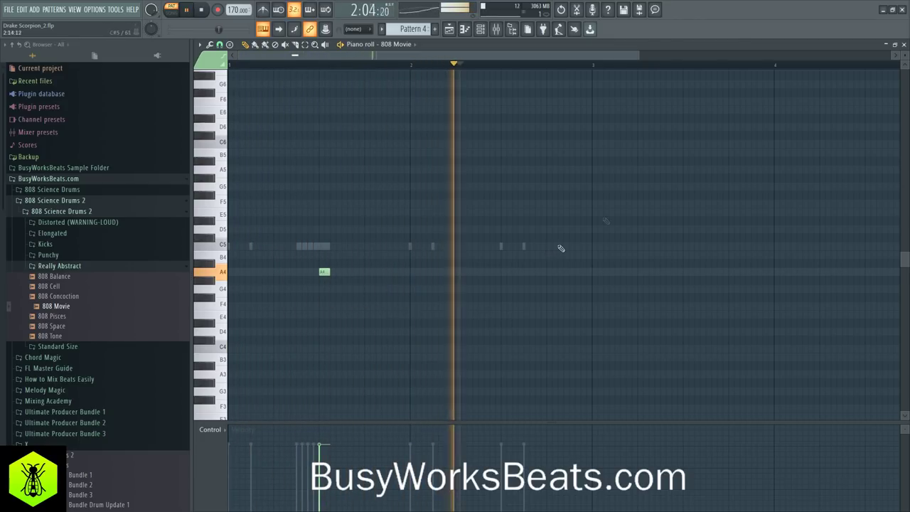
{"action": "key", "text": "space"}
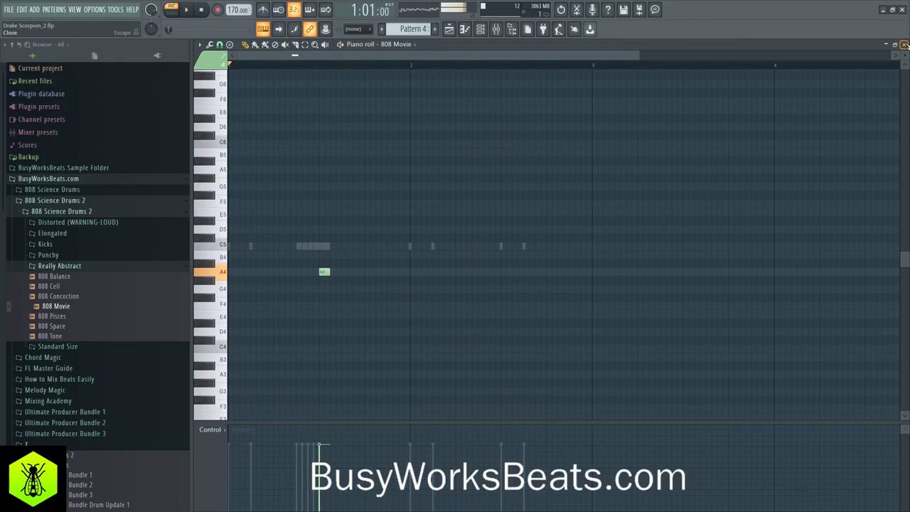
{"action": "left_click", "coordinate": [904, 44]}
{"action": "key", "text": "space"}
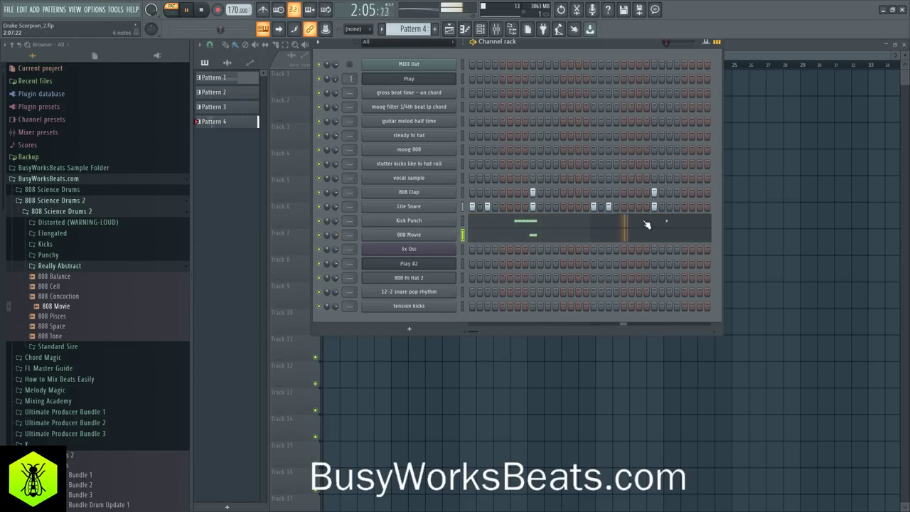
{"action": "key", "text": "space"}
Switch to song mode, play the arrangement, and create the new empty Pattern 5.
{"action": "key", "text": "F6"}
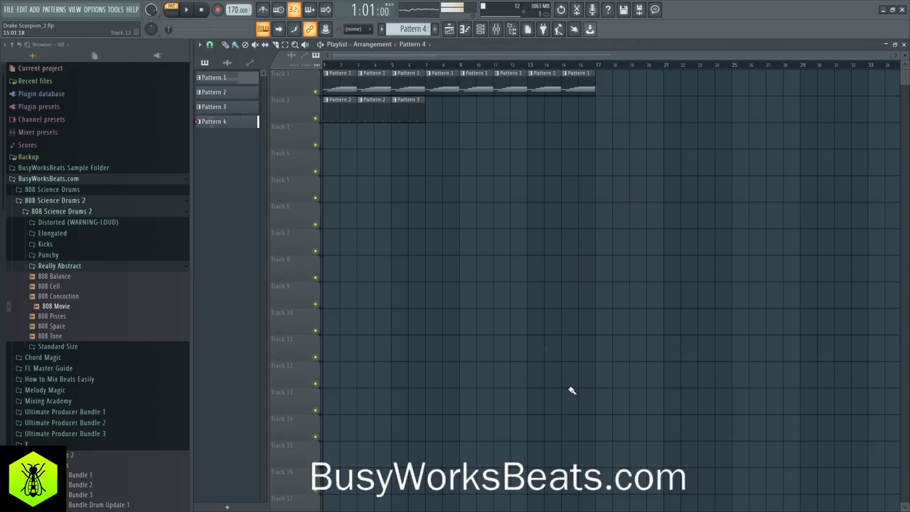
{"action": "left_click", "coordinate": [172, 12]}
{"action": "key", "text": "space"}
{"action": "left_click", "coordinate": [482, 30]}
{"action": "left_click", "coordinate": [434, 29]}
{"action": "key", "text": "space"}
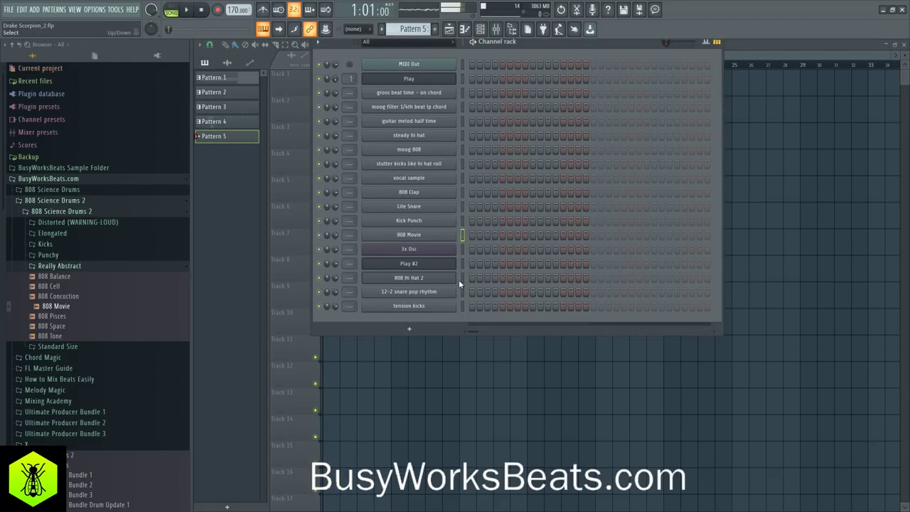
Browse the Hi Hats, Claps, Snares and Kicks folders in the Drums folder of Ultimate Producer Bundle 1.
{"action": "left_click", "coordinate": [92, 416]}
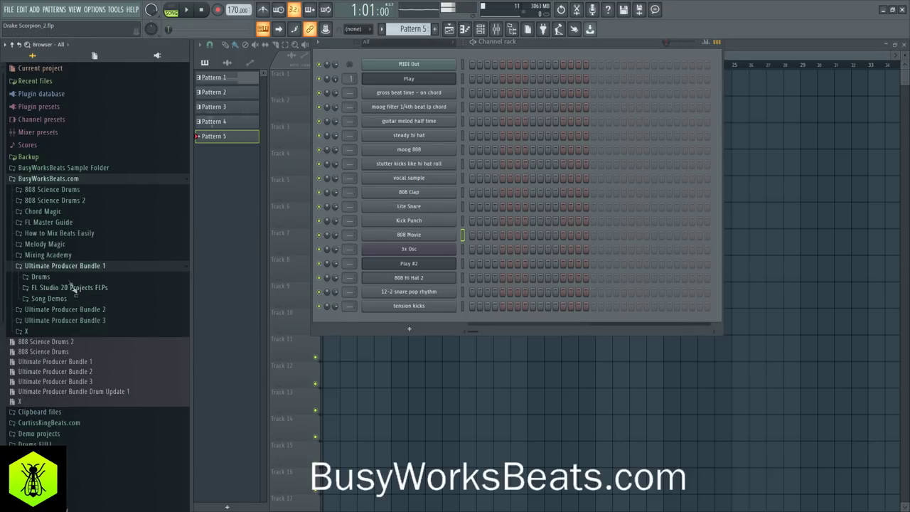
{"action": "left_click", "coordinate": [41, 277]}
{"action": "left_click", "coordinate": [68, 320]}
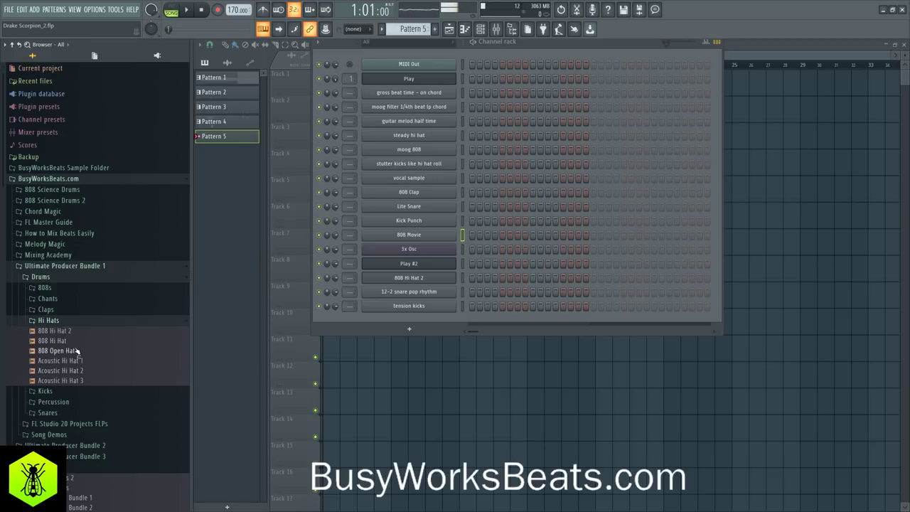
{"action": "left_click", "coordinate": [68, 311]}
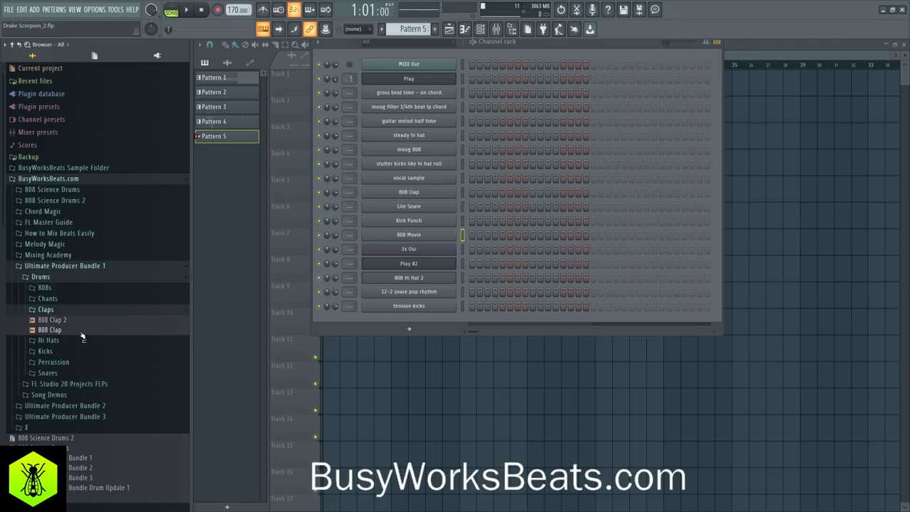
{"action": "left_click", "coordinate": [98, 372]}
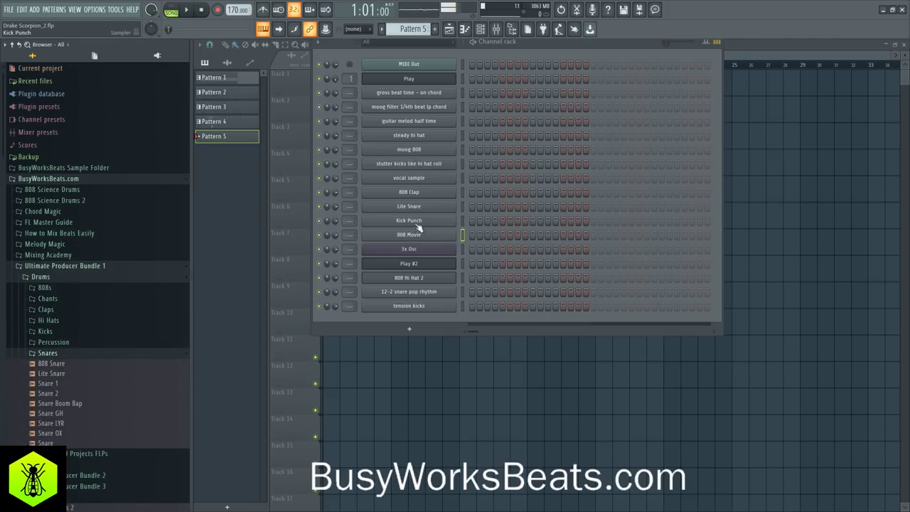
{"action": "left_click", "coordinate": [92, 332]}
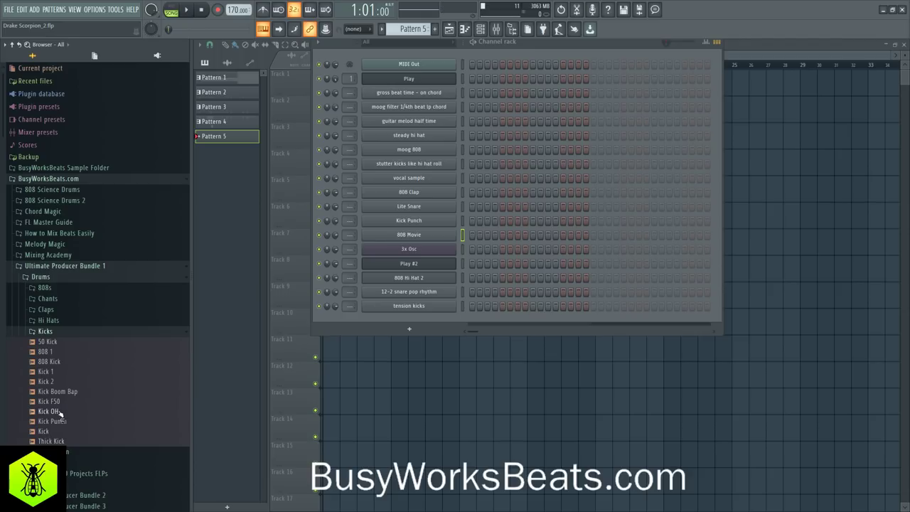
Fill 808 Hi Hat 2 every 2 steps in Pattern 5 and paint Pattern 5 along Track 3 from bar 1 through bar 16.
{"action": "right_click", "coordinate": [450, 279]}
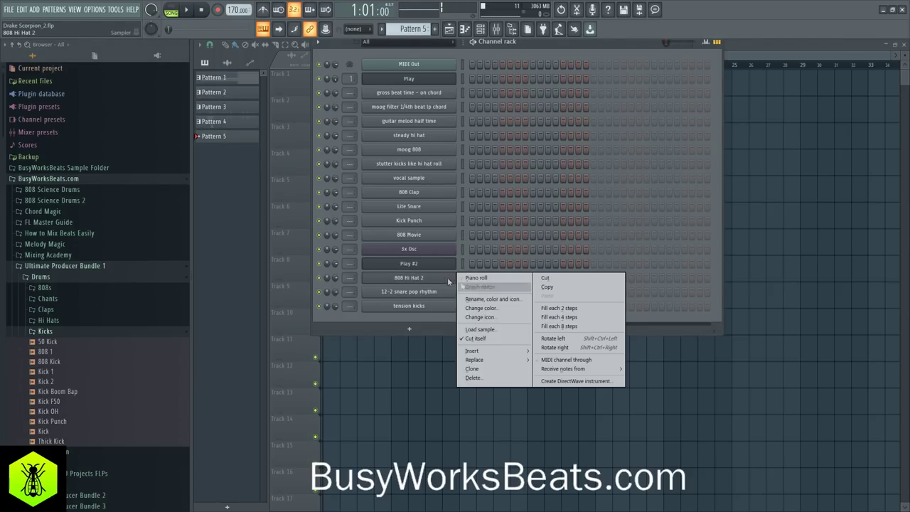
{"action": "left_click", "coordinate": [551, 309]}
{"action": "left_click", "coordinate": [493, 378]}
{"action": "left_click_drag", "start_coordinate": [330, 145], "coordinate": [609, 147]}
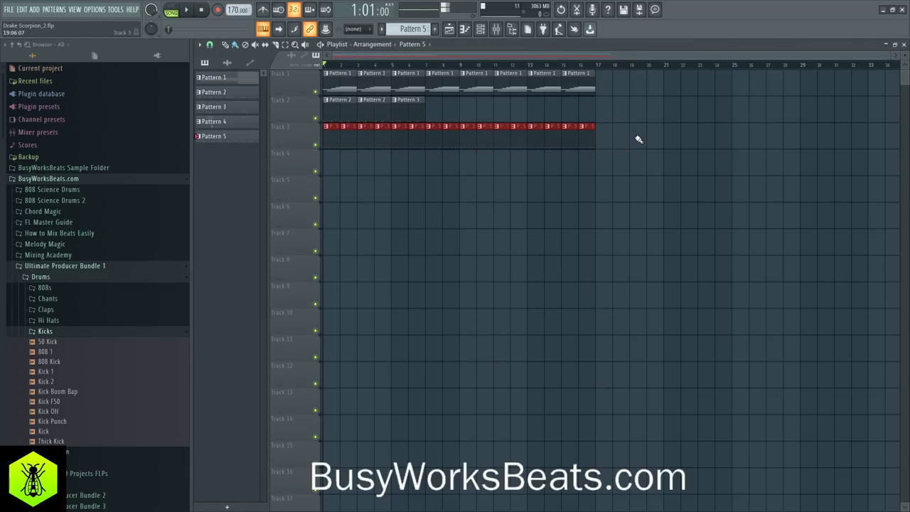
Play the arrangement and copy the Pattern 2 clip at bar 3 of Track 2 to bar 7.
{"action": "key", "text": "space"}
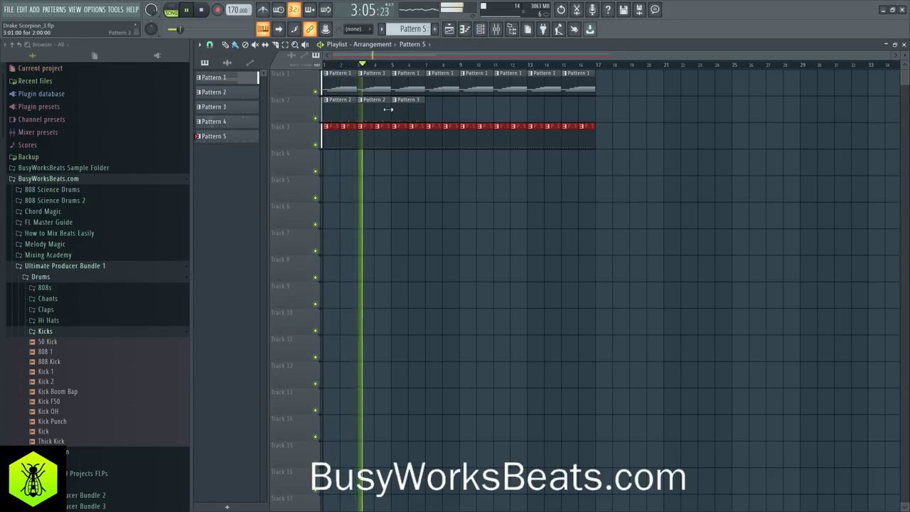
{"action": "key", "text": "space"}
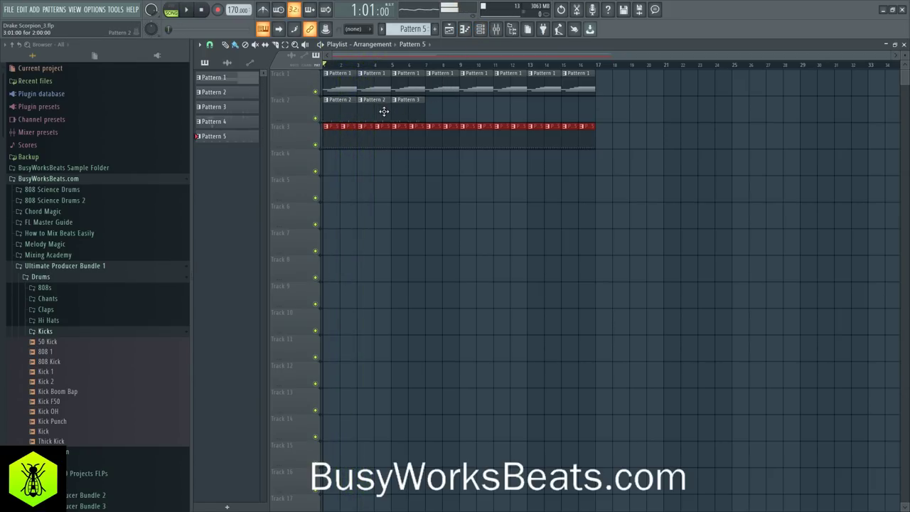
{"action": "key", "text": "space"}
{"action": "left_click", "coordinate": [366, 112]}
{"action": "left_click_drag", "start_coordinate": [366, 112], "coordinate": [434, 113]}
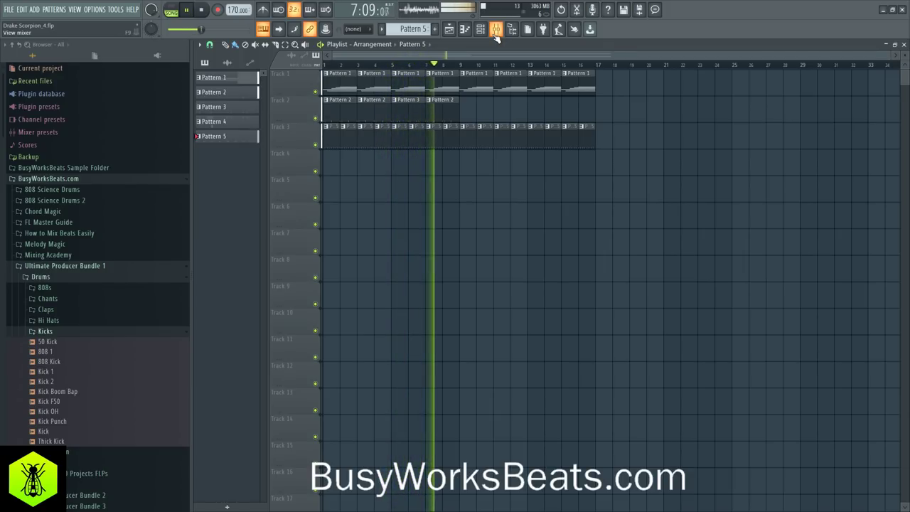
Stop playback and change the clip at bar 7 of Track 2 to Pattern 4.
{"action": "key", "text": "space"}
{"action": "right_click", "coordinate": [429, 104]}
{"action": "mouse_move", "coordinate": [469, 126]}
{"action": "left_click", "coordinate": [534, 153]}
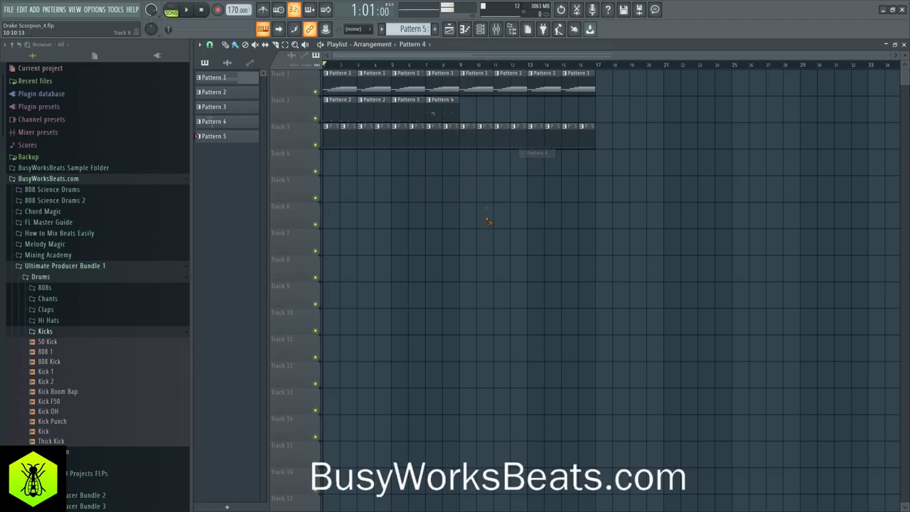
Duplicate the four Track 2 clips from bars 1 to 8 into bars 9 to 16.
{"action": "left_click_drag", "start_coordinate": [446, 101], "coordinate": [326, 108]}
{"action": "left_click_drag", "start_coordinate": [329, 105], "coordinate": [464, 102]}
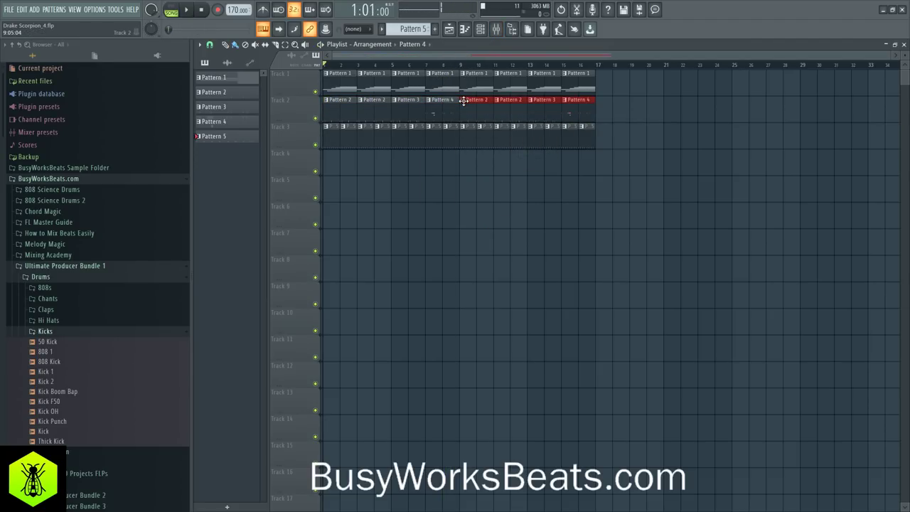
{"action": "left_click", "coordinate": [530, 229], "text": "ctrl"}
Make the Pattern 2 clip at bar 9 of Track 2 a unique pattern.
{"action": "left_click", "coordinate": [466, 109], "text": "ctrl"}
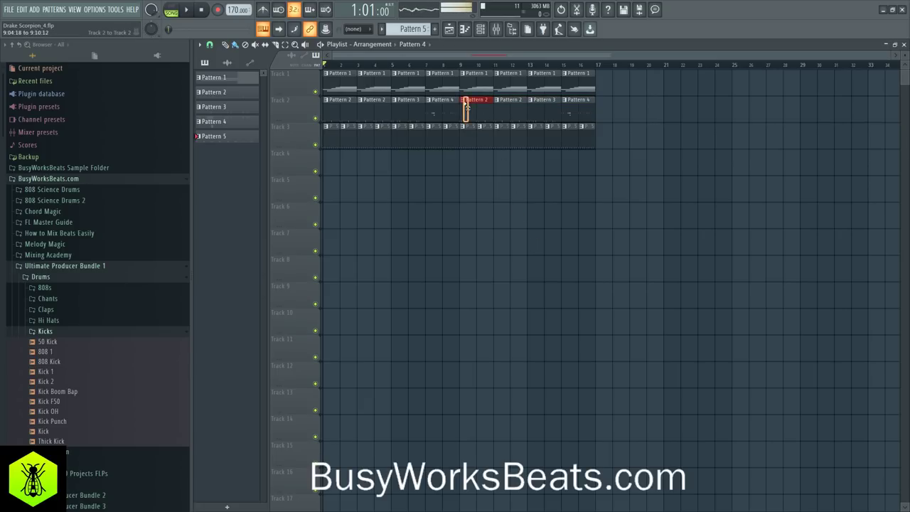
{"action": "left_click_drag", "start_coordinate": [414, 109], "coordinate": [450, 117]}
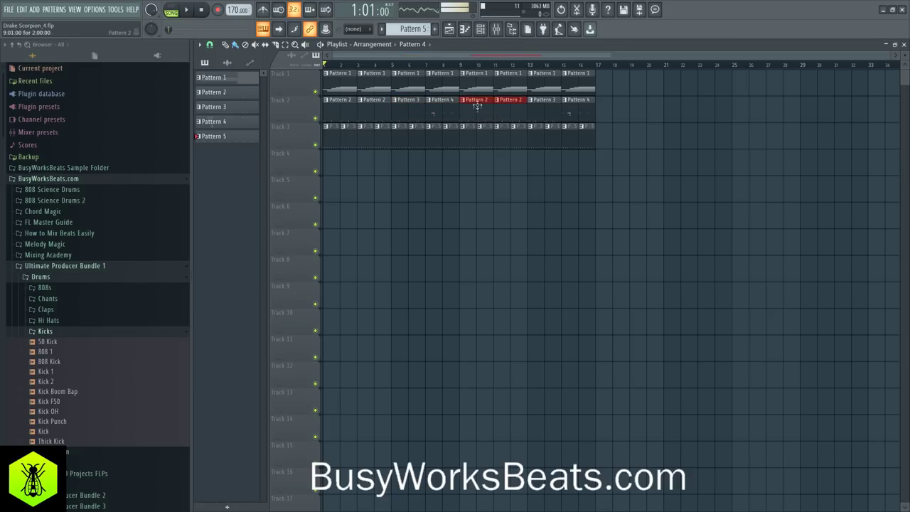
{"action": "left_click", "coordinate": [462, 100]}
{"action": "left_click", "coordinate": [484, 163]}
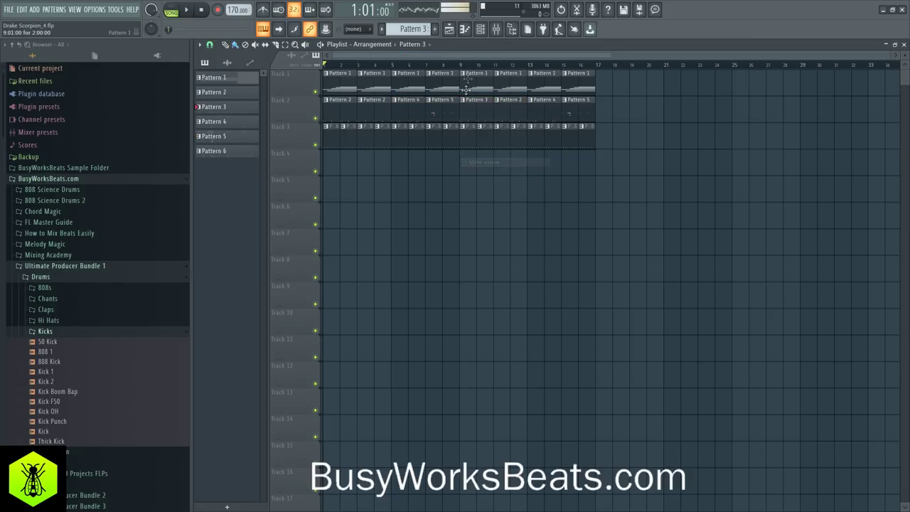
Add Kick Punch hits on steps 13 and 27 of Pattern 3 while auditioning it.
{"action": "left_click", "coordinate": [481, 29]}
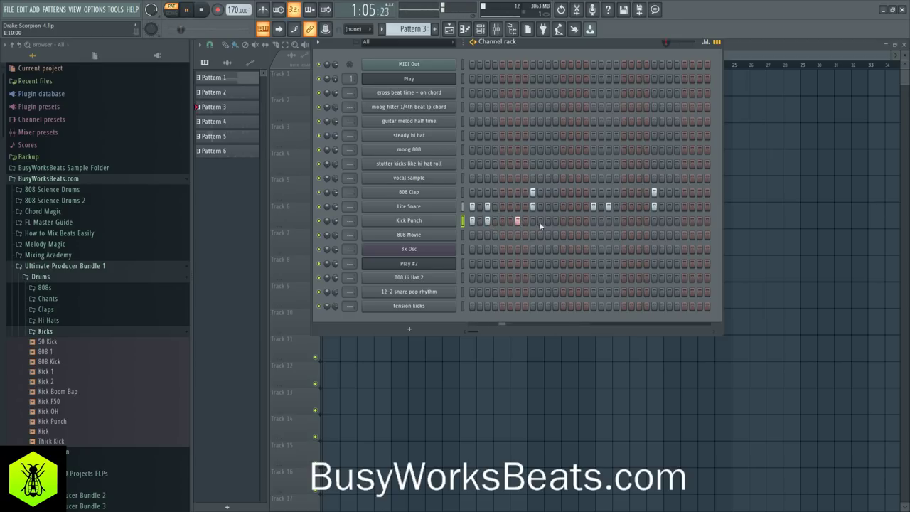
{"action": "key", "text": "space"}
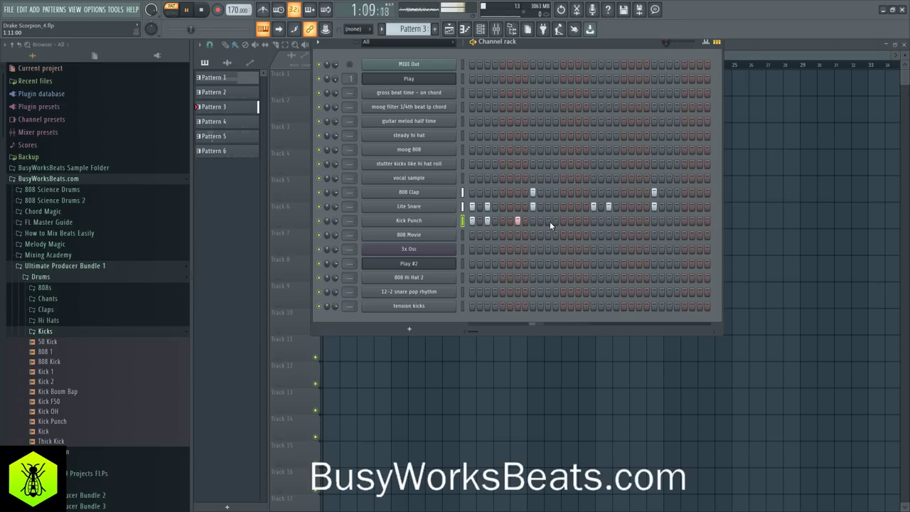
{"action": "left_click", "coordinate": [562, 221]}
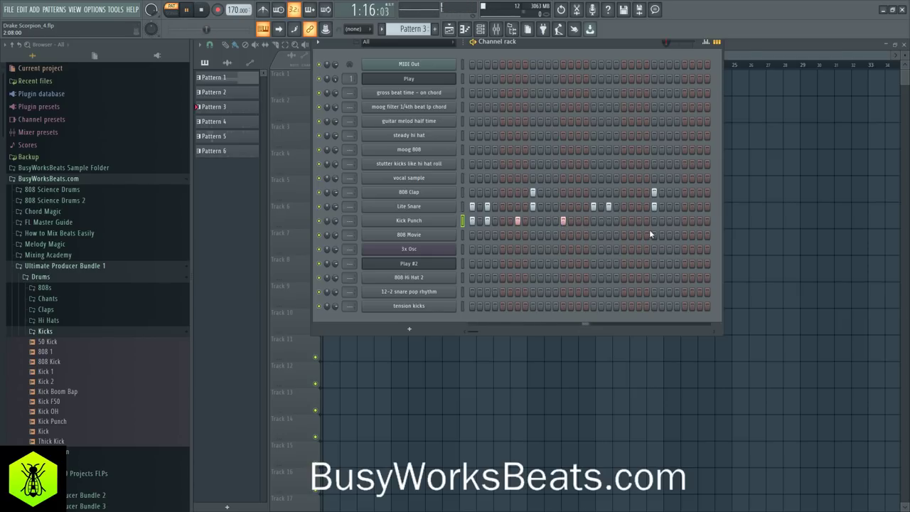
{"action": "key", "text": "space"}
{"action": "key", "text": "F6"}
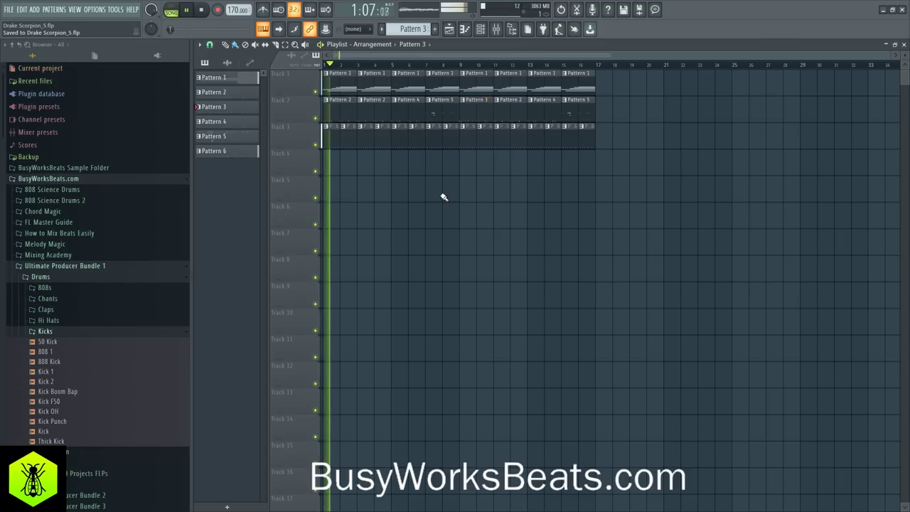
Advance to the new empty Pattern 7 in the channel rack and stop the arrangement.
{"action": "left_click", "coordinate": [481, 31]}
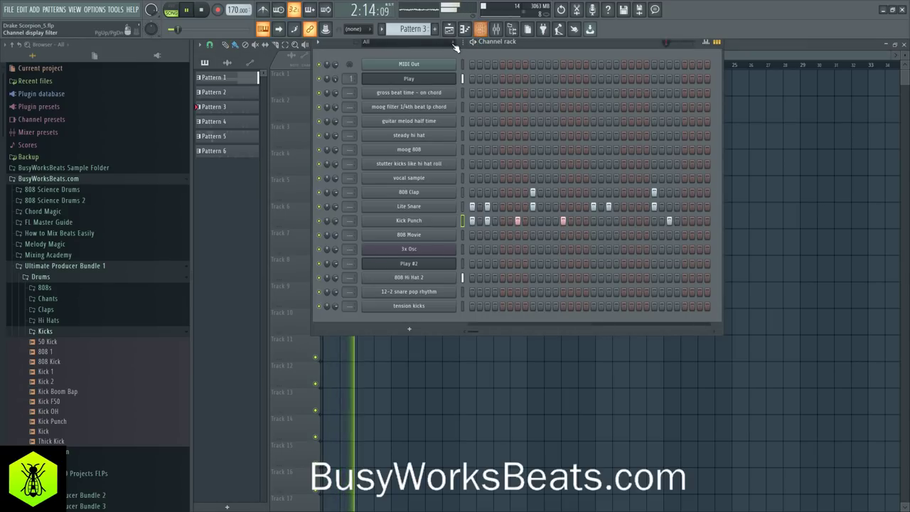
{"action": "key", "text": "KP_Add"}
{"action": "key", "text": "KP_Add"}
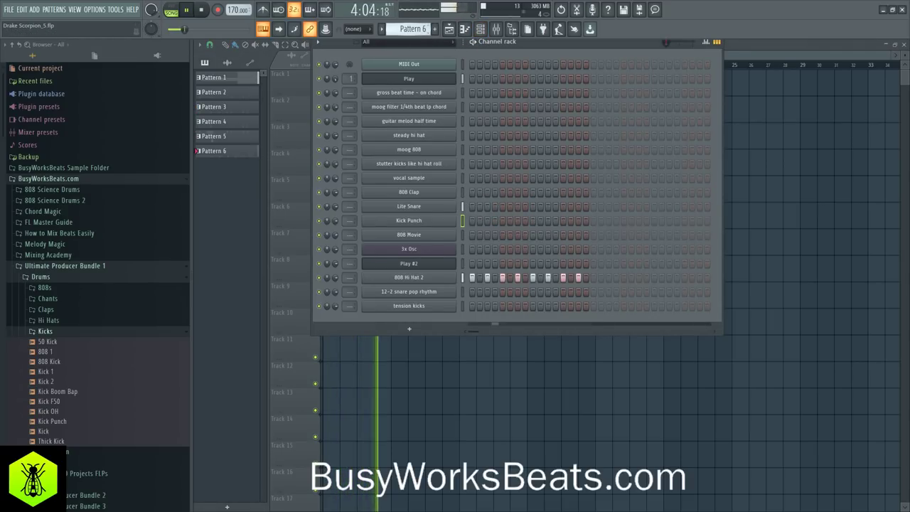
{"action": "key", "text": "space"}
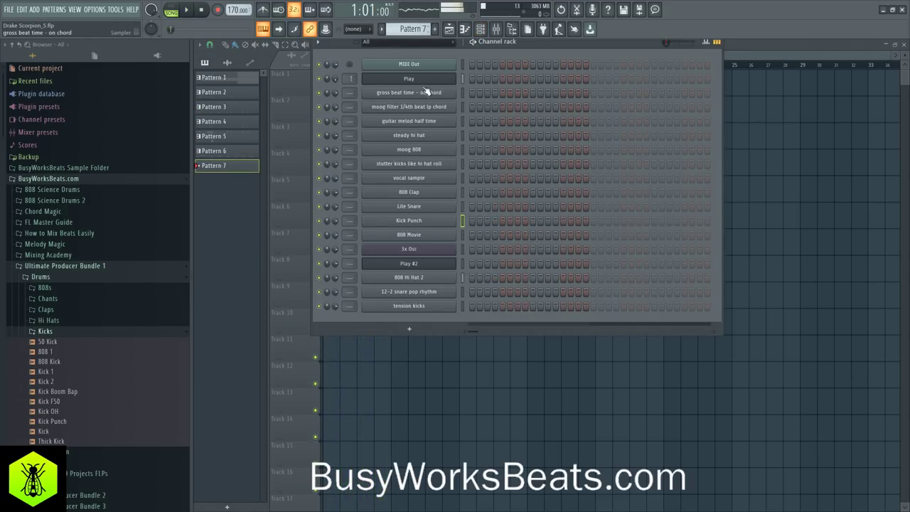
Lower the end point of Gross Beat's time Slot 1 curve on Insert 1 to 3, adjust its mix level, and audition.
{"action": "left_click", "coordinate": [496, 29]}
{"action": "left_click", "coordinate": [364, 136]}
{"action": "left_click", "coordinate": [344, 137]}
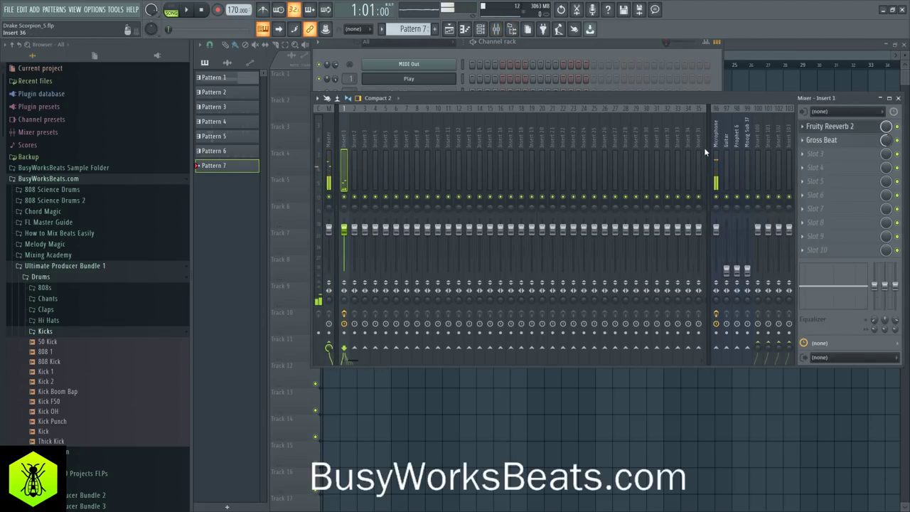
{"action": "left_click", "coordinate": [825, 140]}
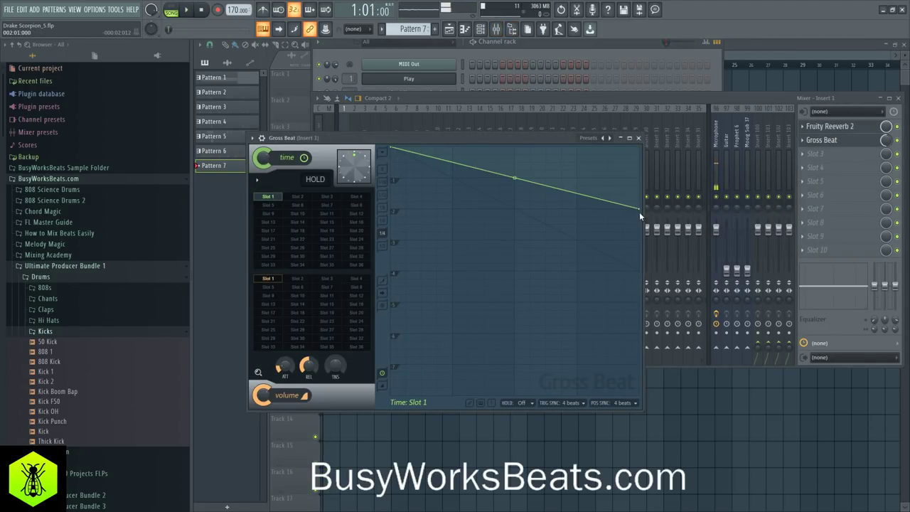
{"action": "left_click_drag", "start_coordinate": [641, 211], "coordinate": [641, 240]}
{"action": "key", "text": "space"}
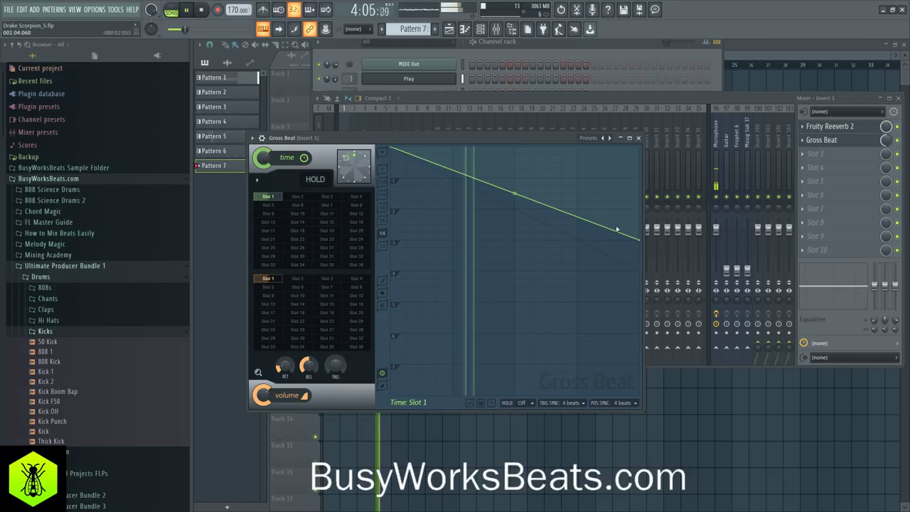
{"action": "key", "text": "space"}
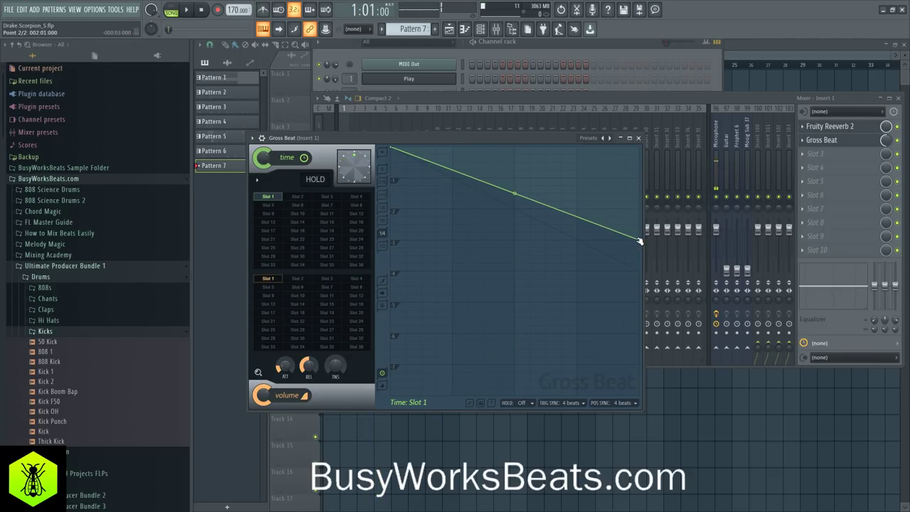
{"action": "left_click", "coordinate": [887, 142]}
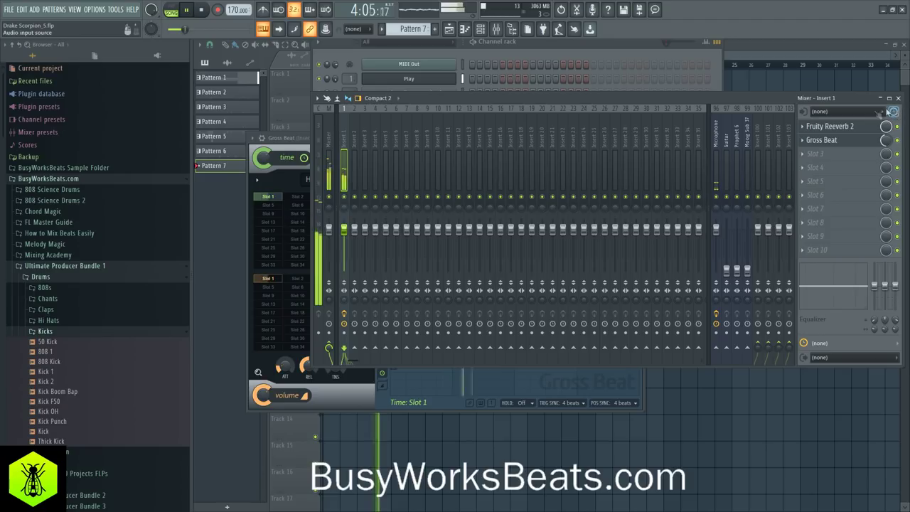
{"action": "key", "text": "space"}
Insert Fruity Delay 3 in slot 2 of Insert 1, with Gross Beat moved down to slot 3.
{"action": "left_click_drag", "start_coordinate": [833, 141], "coordinate": [837, 151]}
{"action": "left_click", "coordinate": [837, 147]}
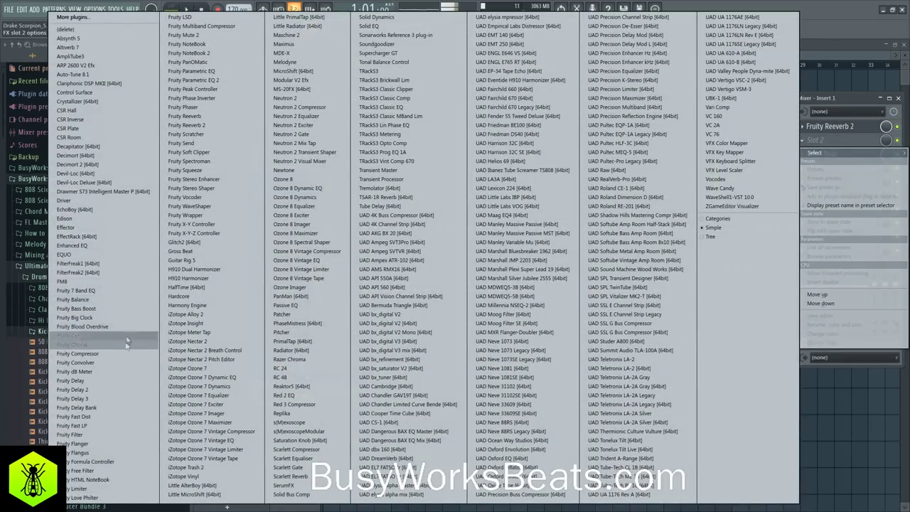
{"action": "left_click", "coordinate": [121, 398]}
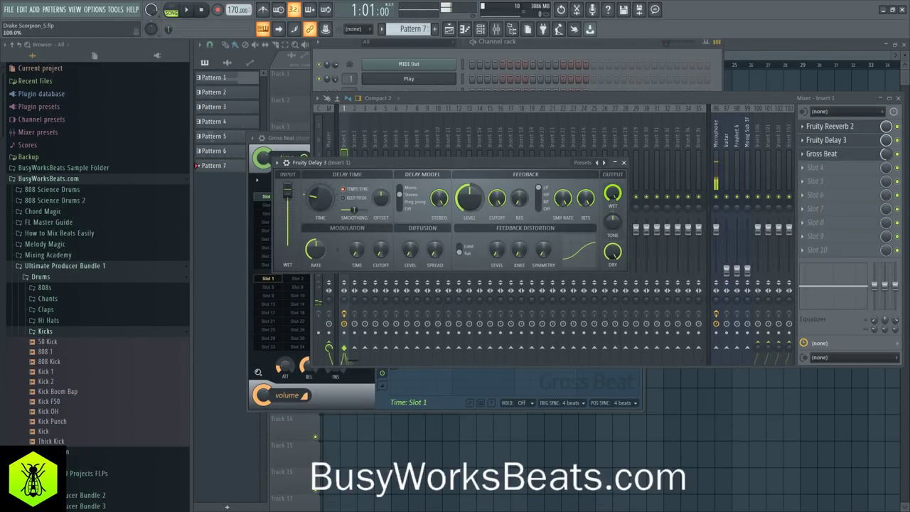
Reduce Fruity Delay 3's output wet level while auditioning the arrangement, and close the plugin.
{"action": "key", "text": "space"}
{"action": "key", "text": "space"}
{"action": "left_click", "coordinate": [416, 203]}
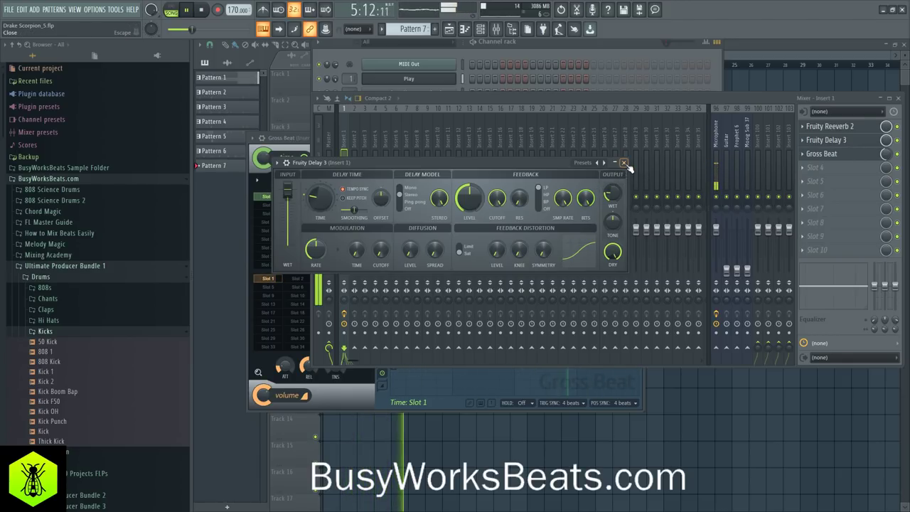
{"action": "left_click", "coordinate": [623, 162]}
Stop playback, return to Pattern 1 and open the piano roll of the Play channel.
{"action": "left_click", "coordinate": [485, 56]}
{"action": "key", "text": "space"}
{"action": "left_click_drag", "start_coordinate": [413, 31], "coordinate": [413, 62]}
{"action": "left_click", "coordinate": [502, 89]}
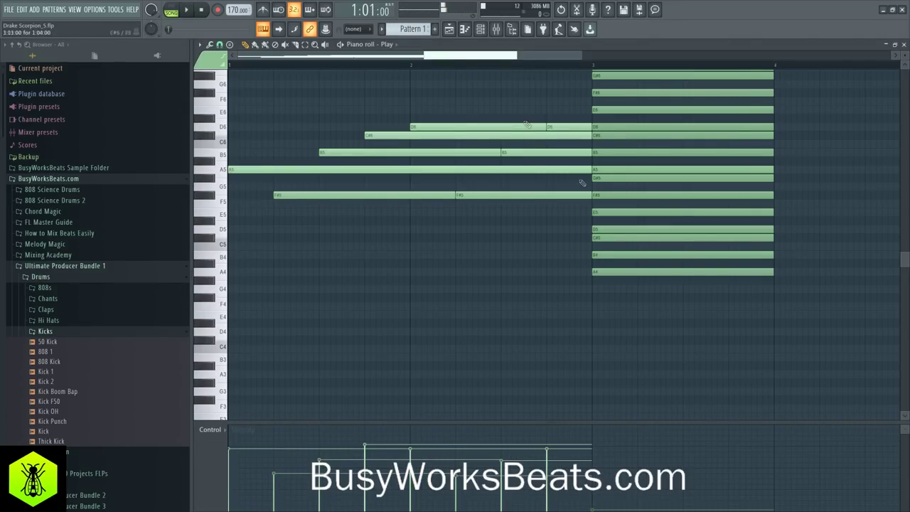
Move the stacked scale-reference notes from bar 3 to bar 6 and deselect them.
{"action": "left_click_drag", "start_coordinate": [698, 369], "coordinate": [674, 39]}
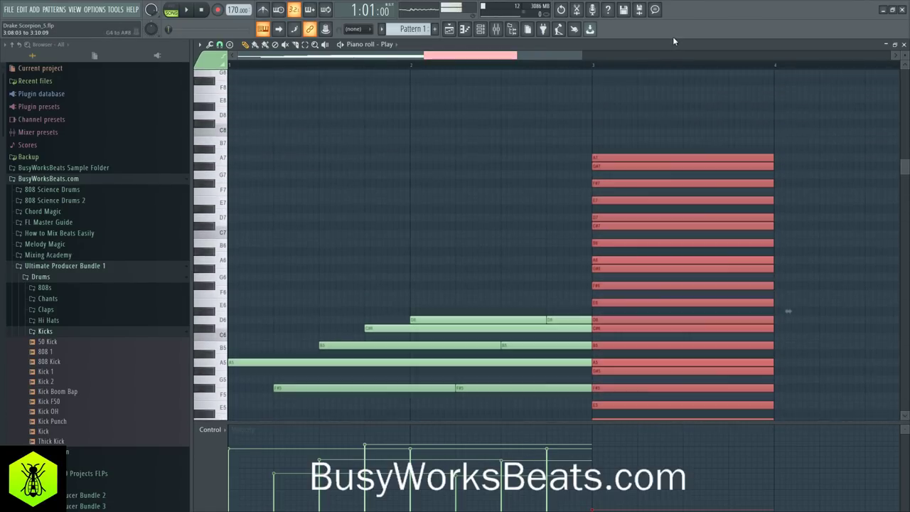
{"action": "scroll", "coordinate": [701, 160], "scroll_direction": "down", "scroll_amount": 2}
{"action": "scroll", "coordinate": [668, 128], "scroll_direction": "down", "scroll_amount": 3}
{"action": "scroll", "coordinate": [568, 70], "scroll_direction": "down", "scroll_amount": 1}
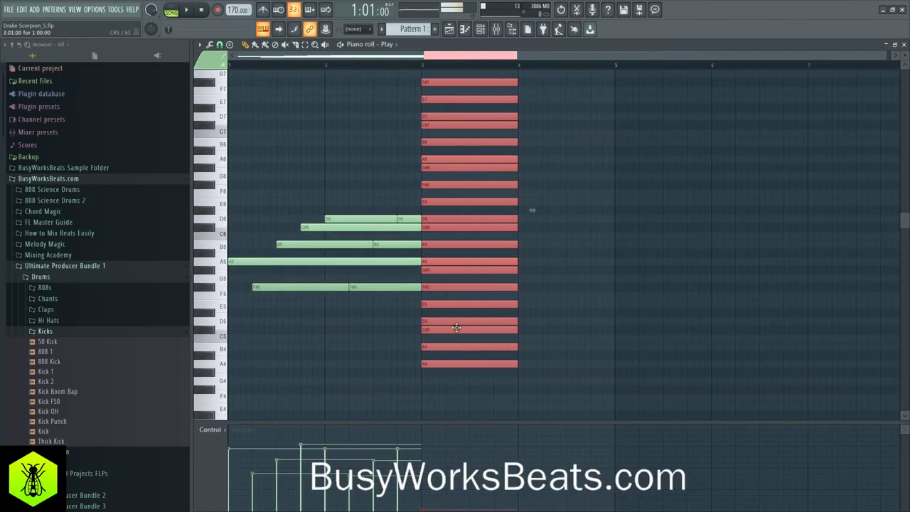
{"action": "left_click_drag", "start_coordinate": [443, 363], "coordinate": [735, 363]}
{"action": "left_click", "coordinate": [590, 327], "text": "ctrl"}
Transpose all melody notes in bars 1 and 2 up so that A5 becomes F#6, and play them.
{"action": "key", "text": "space"}
{"action": "key", "text": "space"}
{"action": "left_click_drag", "start_coordinate": [270, 179], "coordinate": [432, 341]}
{"action": "left_click_drag", "start_coordinate": [246, 261], "coordinate": [235, 180]}
{"action": "key", "text": "space"}
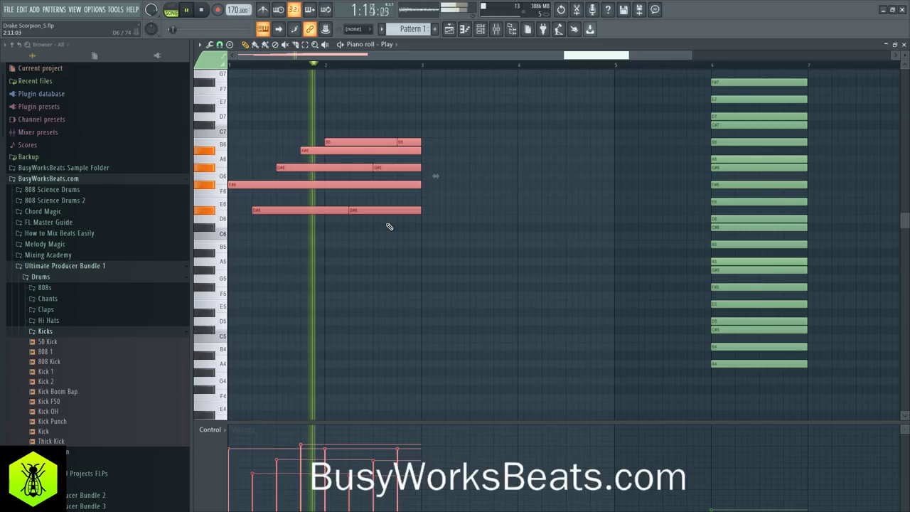
{"action": "key", "text": "space"}
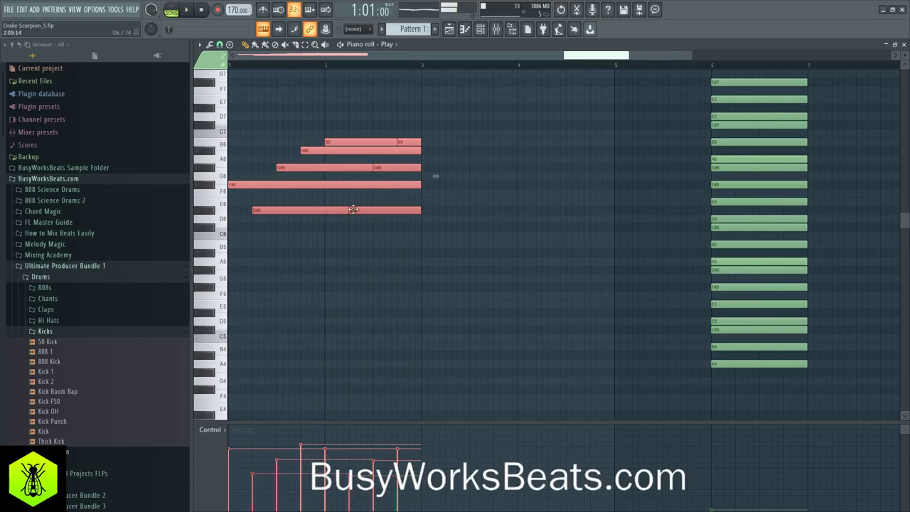
Try moving the two D#6 melody notes down to D6, and raise them to E6.
{"action": "left_click_drag", "start_coordinate": [334, 196], "coordinate": [395, 207]}
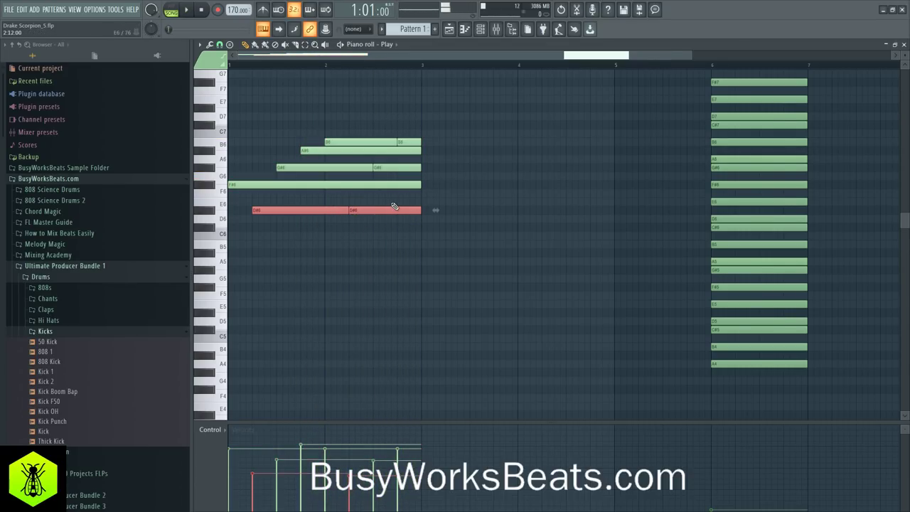
{"action": "key", "text": "Down"}
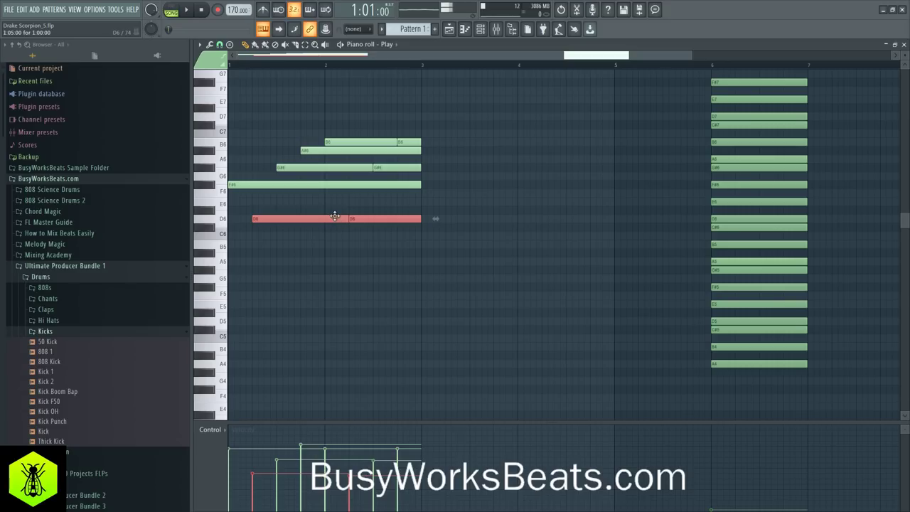
{"action": "key", "text": "Up"}
{"action": "key", "text": "Up"}
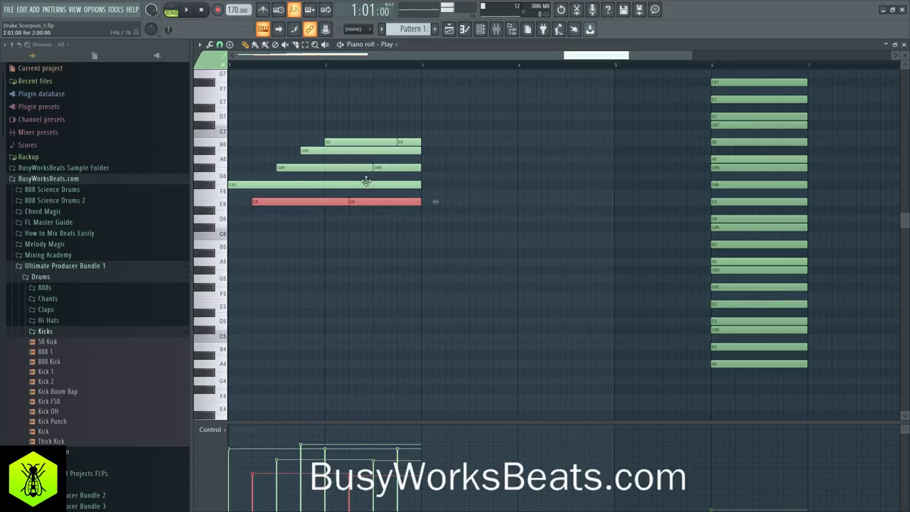
Try lowering the A#6 melody note to A6 and play the melody.
{"action": "left_click_drag", "start_coordinate": [368, 149], "coordinate": [392, 153]}
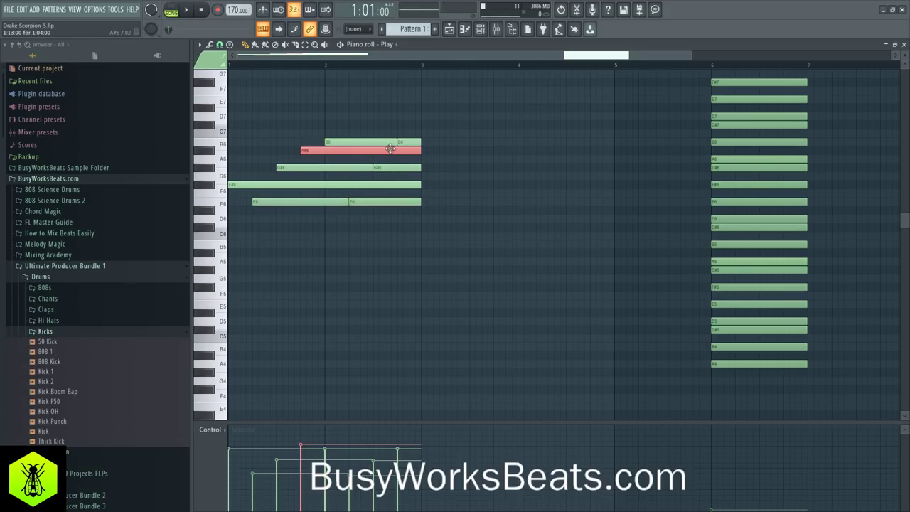
{"action": "key", "text": "Down"}
{"action": "key", "text": "space"}
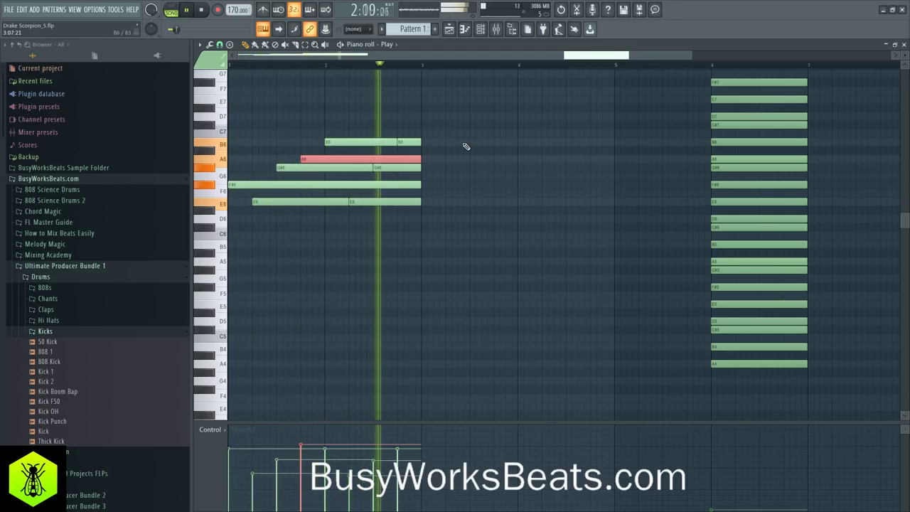
Return the A6 melody note to A#6, audition it, and try it one semitone higher.
{"action": "key", "text": "space"}
{"action": "key", "text": "Up"}
{"action": "key", "text": "space"}
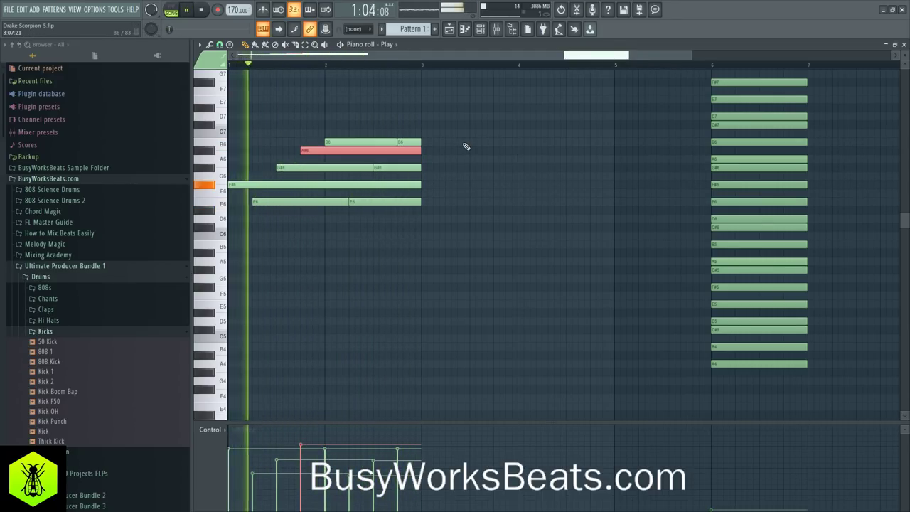
{"action": "key", "text": "space"}
{"action": "key", "text": "Up"}
{"action": "key", "text": "Down"}
Undo the recent melody transpositions and note moves, deselect the notes, and play the melody.
{"action": "key", "text": "ctrl+alt+z"}
{"action": "key", "text": "ctrl+alt+z"}
{"action": "key", "text": "ctrl+alt+z"}
{"action": "key", "text": "ctrl+alt+z"}
{"action": "key", "text": "ctrl+alt+z"}
{"action": "key", "text": "ctrl+alt+z"}
{"action": "key", "text": "ctrl+alt+z"}
{"action": "key", "text": "ctrl+alt+z"}
{"action": "key", "text": "ctrl+alt+z"}
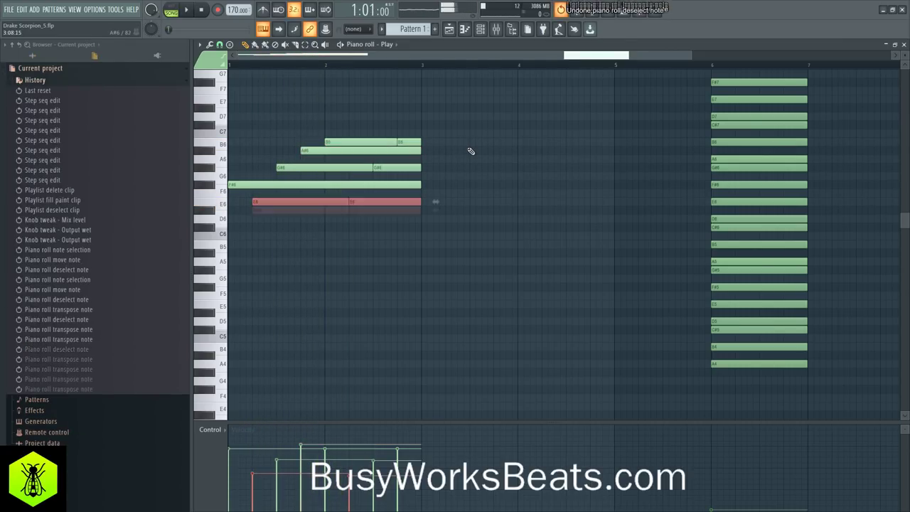
{"action": "key", "text": "ctrl+alt+z"}
{"action": "key", "text": "ctrl+alt+z"}
{"action": "key", "text": "space"}
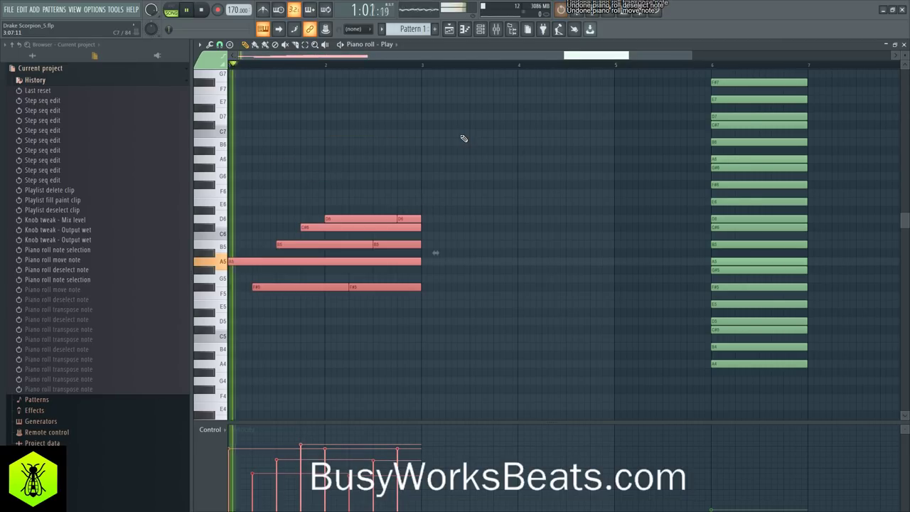
{"action": "key", "text": "ctrl+d"}
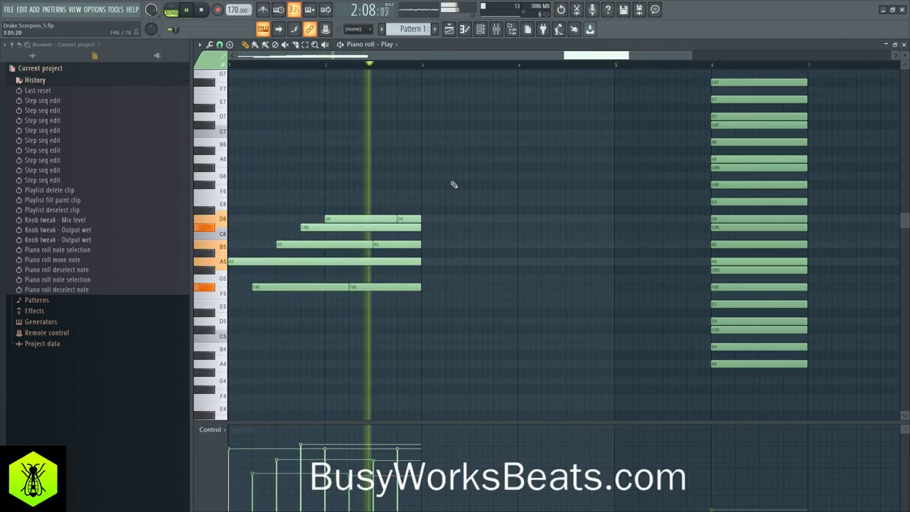
{"action": "key", "text": "space"}
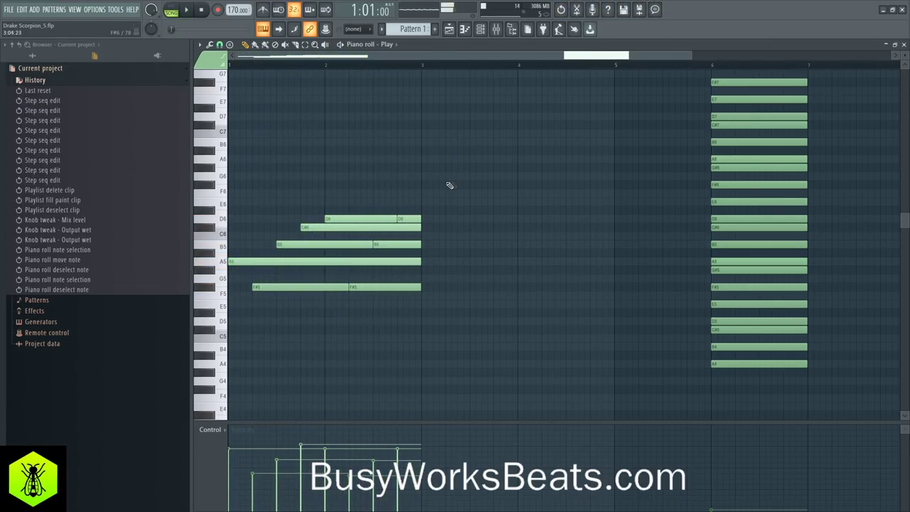
Add two-bar notes C#6, F#5, A5 and B5, starting one beat apart from bar 3, and play the melody.
{"action": "left_click", "coordinate": [273, 263]}
{"action": "left_click_drag", "start_coordinate": [425, 246], "coordinate": [427, 228]}
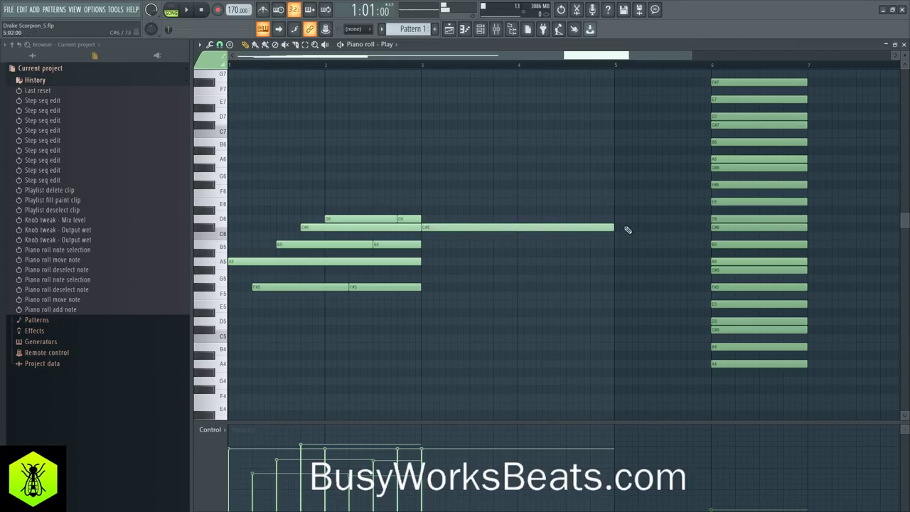
{"action": "mouse_move", "coordinate": [450, 255]}
{"action": "left_mouse_down"}
{"action": "mouse_move", "coordinate": [449, 286]}
{"action": "mouse_move", "coordinate": [471, 257]}
{"action": "mouse_move", "coordinate": [488, 253]}
{"action": "mouse_move", "coordinate": [490, 235]}
{"action": "mouse_move", "coordinate": [495, 249]}
{"action": "left_mouse_up"}
{"action": "key", "text": "space"}
Slice the four added melody notes at bar 5 and delete the parts beyond it.
{"action": "left_click_drag", "start_coordinate": [583, 198], "coordinate": [642, 290]}
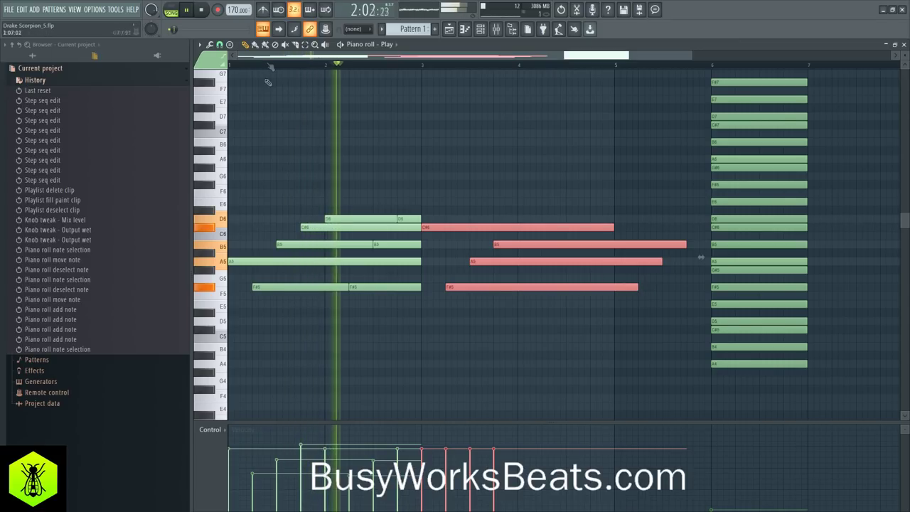
{"action": "key", "text": "c"}
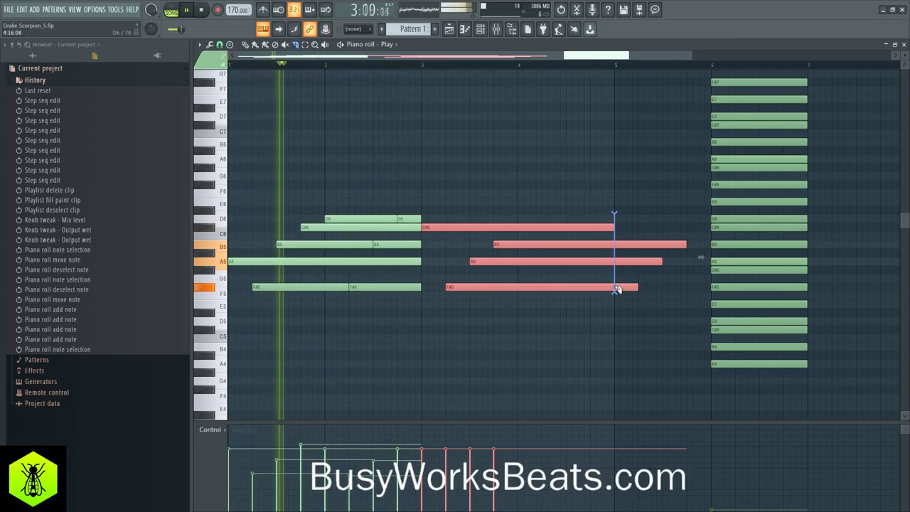
{"action": "left_click_drag", "start_coordinate": [618, 288], "coordinate": [616, 289]}
{"action": "key", "text": "space"}
{"action": "key", "text": "Delete"}
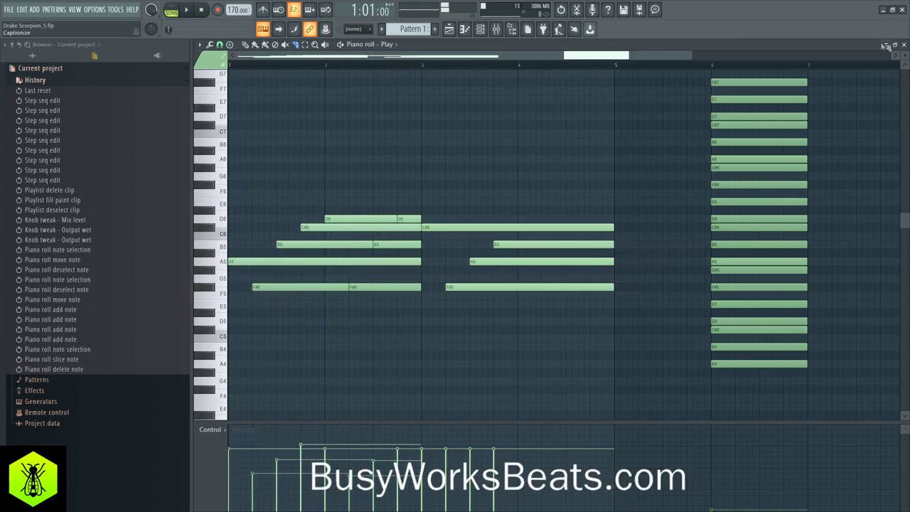
On Track 1, extend the first Pattern 1 clip to four bars, removing the Pattern 1 clips starting at bars 3, 5 and 7.
{"action": "left_click", "coordinate": [905, 44]}
{"action": "left_click", "coordinate": [695, 417]}
{"action": "right_click", "coordinate": [379, 87]}
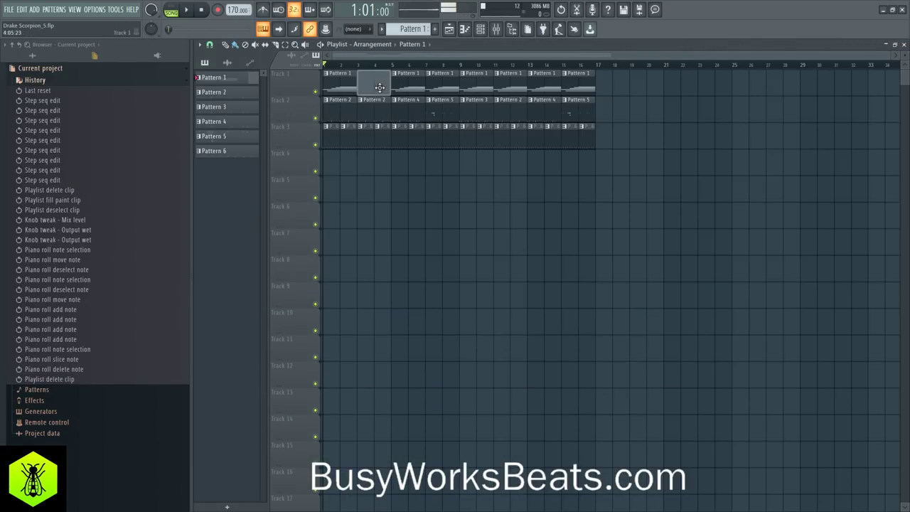
{"action": "left_click_drag", "start_coordinate": [357, 83], "coordinate": [368, 83]}
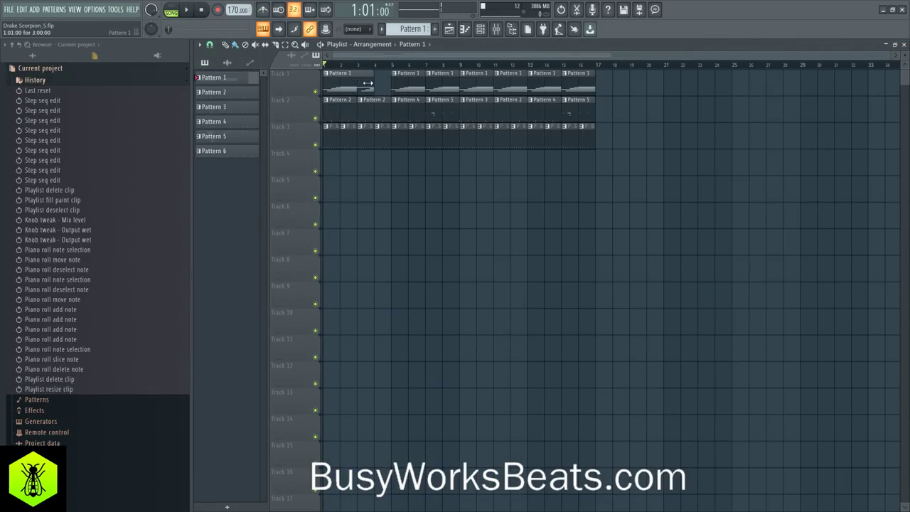
{"action": "right_click", "coordinate": [405, 85]}
{"action": "key", "text": "ctrl+z"}
{"action": "right_click", "coordinate": [413, 81]}
{"action": "right_click", "coordinate": [433, 84]}
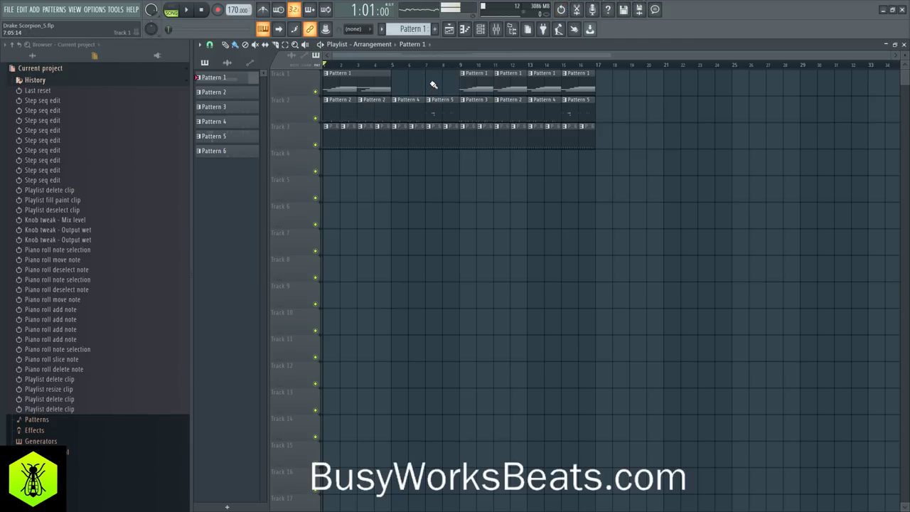
Play the arrangement and reopen Pattern 1's melody in the piano roll.
{"action": "key", "text": "space"}
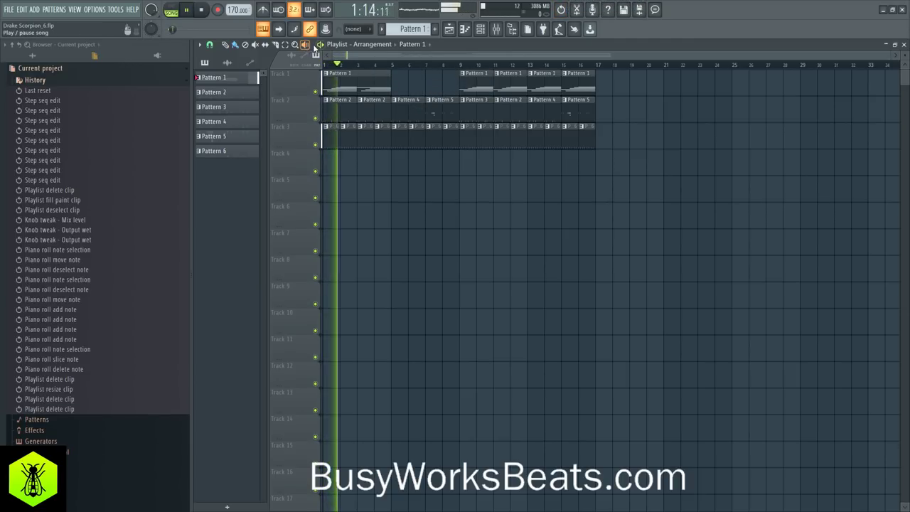
{"action": "left_click", "coordinate": [484, 31]}
{"action": "left_click", "coordinate": [522, 80]}
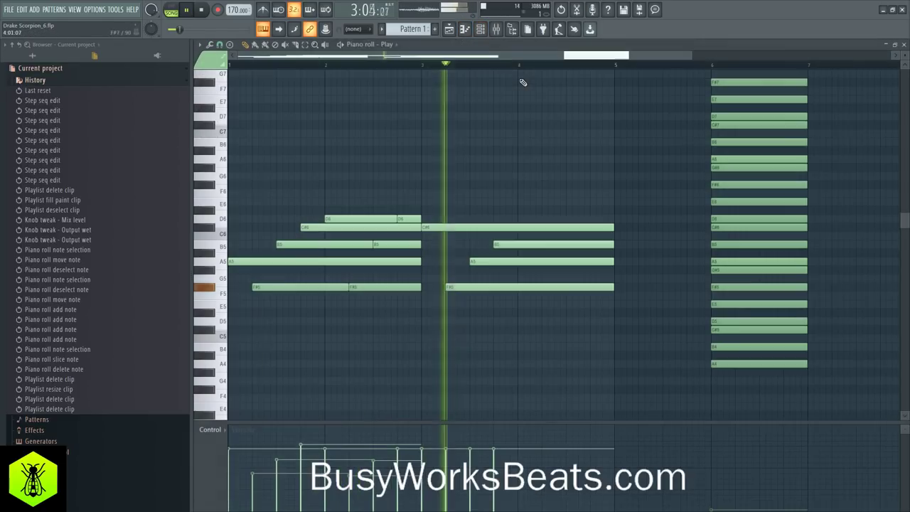
{"action": "key", "text": "space"}
Try shortening the melody notes in bars 3 and 4, and play the melody.
{"action": "left_click_drag", "start_coordinate": [590, 239], "coordinate": [569, 285]}
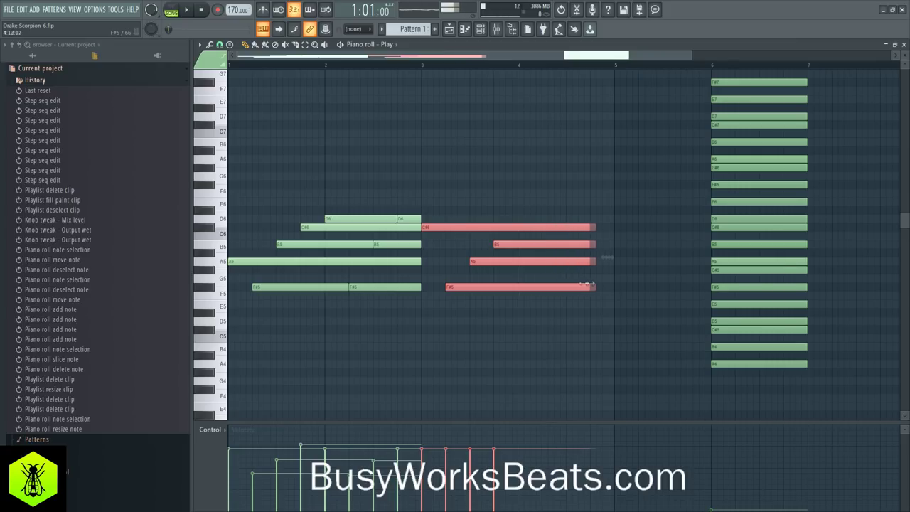
{"action": "left_click", "coordinate": [600, 337]}
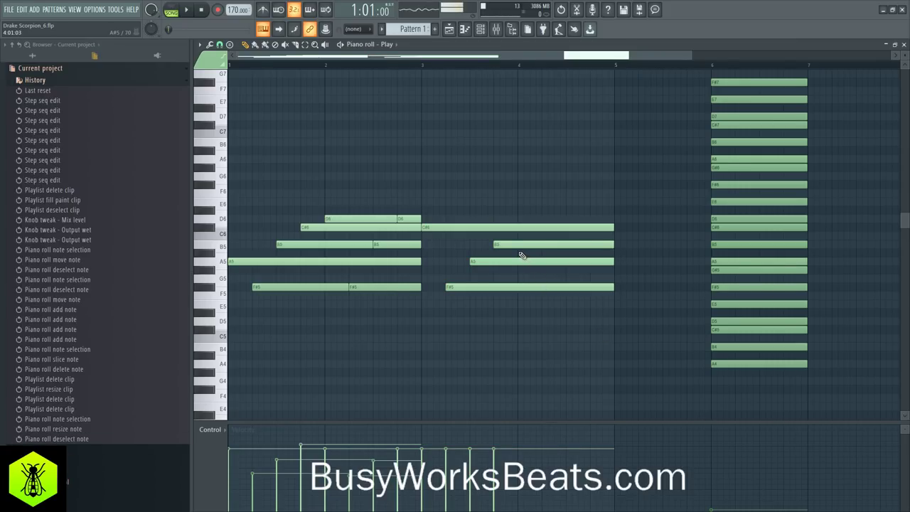
{"action": "key", "text": "space"}
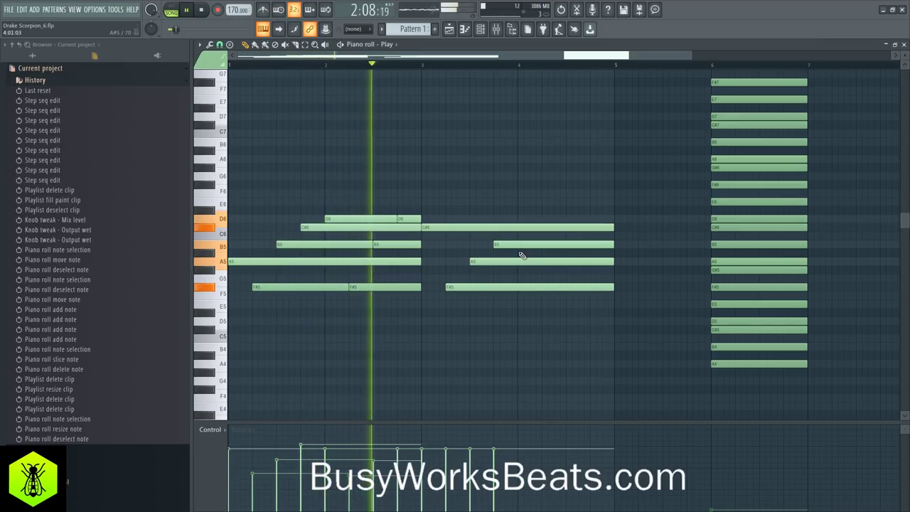
{"action": "key", "text": "space"}
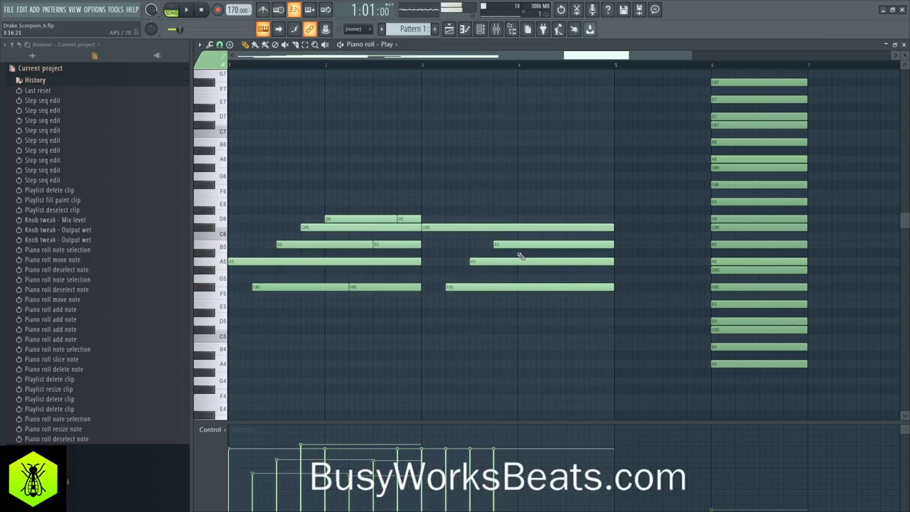
Shorten the bar 3 phrase and duplicate it at bar 4 with notes reaching bar 6, raising the copied B5 to D6.
{"action": "left_click_drag", "start_coordinate": [519, 237], "coordinate": [518, 226]}
{"action": "left_click", "coordinate": [653, 226], "text": "ctrl"}
{"action": "right_click", "coordinate": [607, 224]}
{"action": "left_click_drag", "start_coordinate": [554, 182], "coordinate": [635, 286]}
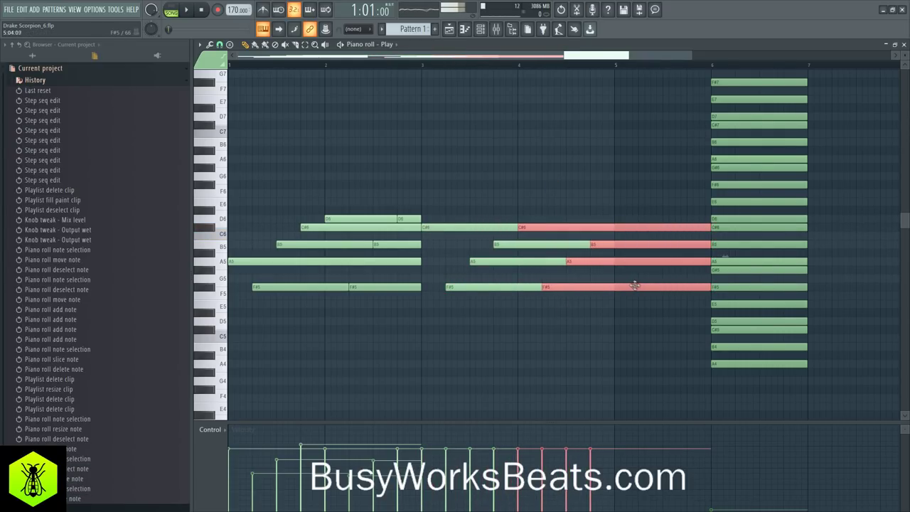
{"action": "left_click", "coordinate": [635, 320]}
{"action": "left_click_drag", "start_coordinate": [628, 246], "coordinate": [627, 222]}
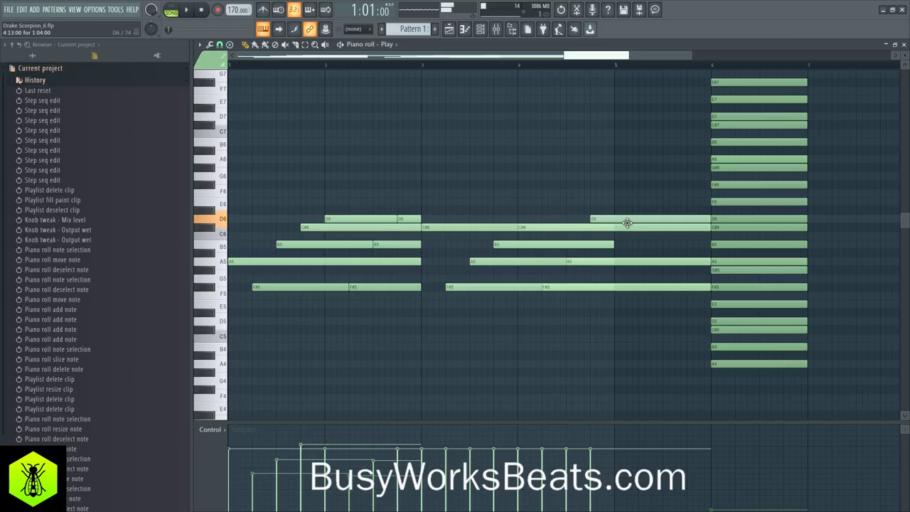
Try trimming the melody notes from bar 3 onward so each ends where the next begins, and play them.
{"action": "key", "text": "space"}
{"action": "left_click_drag", "start_coordinate": [493, 193], "coordinate": [616, 299]}
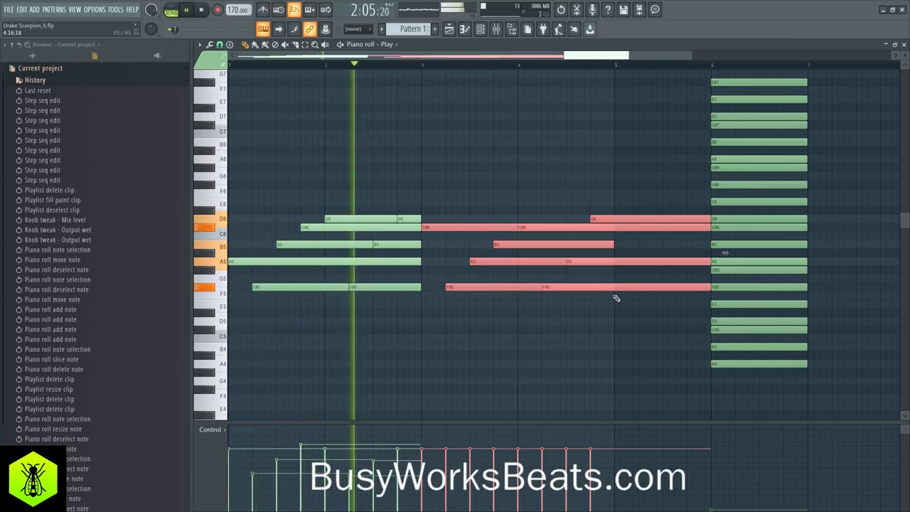
{"action": "key", "text": "ctrl+k"}
{"action": "key", "text": "Return"}
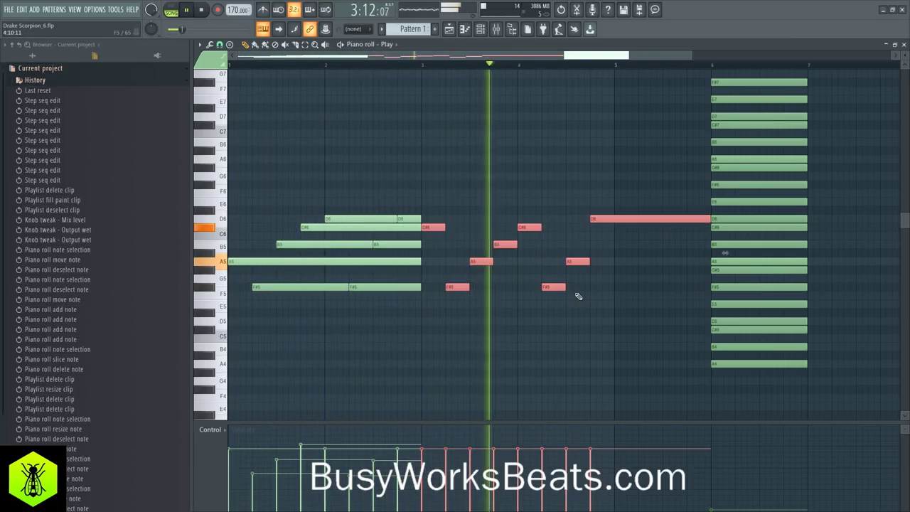
{"action": "key", "text": "space"}
Raise the last D6 melody note to E6 and extend bar 4's A5 and F#5 notes to bar 6.
{"action": "left_click_drag", "start_coordinate": [621, 219], "coordinate": [615, 201]}
{"action": "key", "text": "space"}
{"action": "left_click", "coordinate": [579, 261]}
{"action": "left_click_drag", "start_coordinate": [588, 262], "coordinate": [707, 261]}
{"action": "left_click", "coordinate": [555, 286]}
{"action": "left_click_drag", "start_coordinate": [565, 288], "coordinate": [709, 288]}
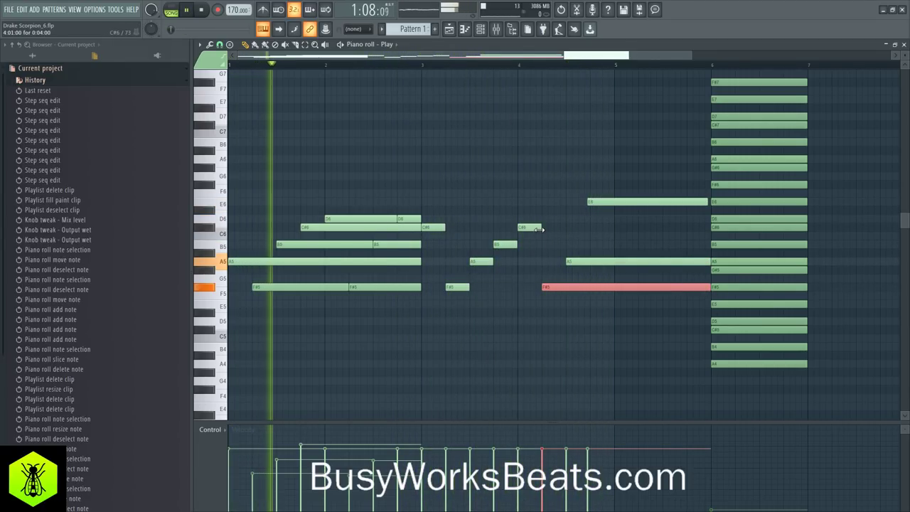
Extend bar 4's C#6 and E6 notes and bar 3's B5 note to bar 6, and play the melody.
{"action": "left_click_drag", "start_coordinate": [538, 228], "coordinate": [710, 229]}
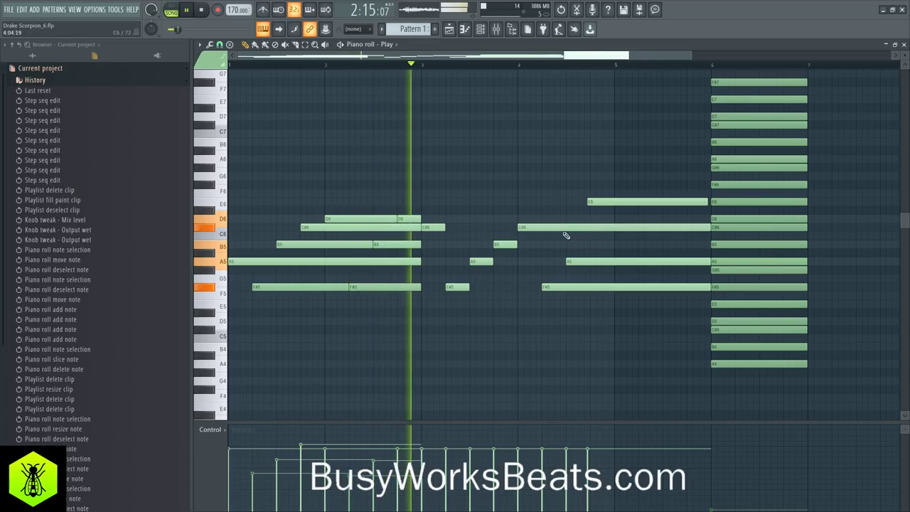
{"action": "left_click_drag", "start_coordinate": [516, 245], "coordinate": [711, 245]}
{"action": "key", "text": "space"}
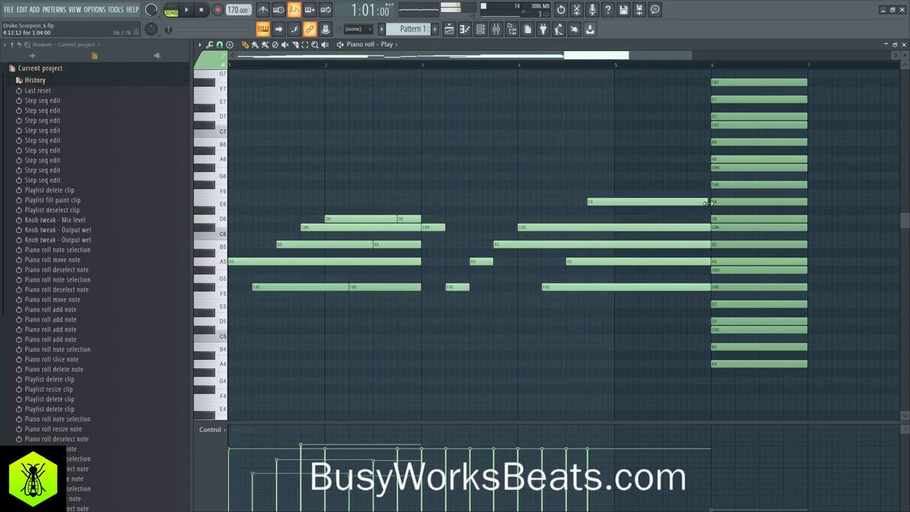
{"action": "key", "text": "space"}
Extend bar 3's A5, F#5 and C#6 notes until each meets its repeat in bar 4.
{"action": "left_click_drag", "start_coordinate": [492, 262], "coordinate": [565, 264]}
{"action": "left_click_drag", "start_coordinate": [469, 288], "coordinate": [542, 288]}
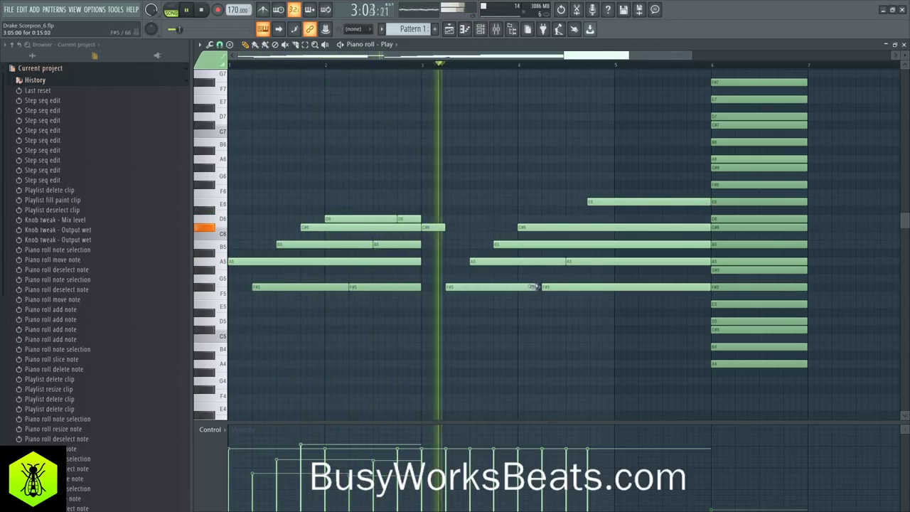
{"action": "key", "text": "space"}
{"action": "left_click_drag", "start_coordinate": [446, 235], "coordinate": [475, 235]}
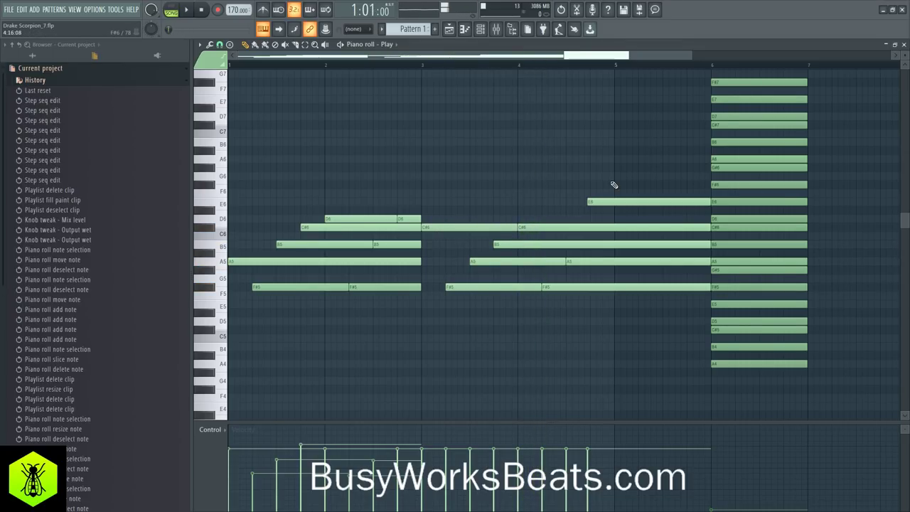
Play the melody, transpose the whole pattern down one octave, and audition it.
{"action": "key", "text": "space"}
{"action": "left_click", "coordinate": [904, 45]}
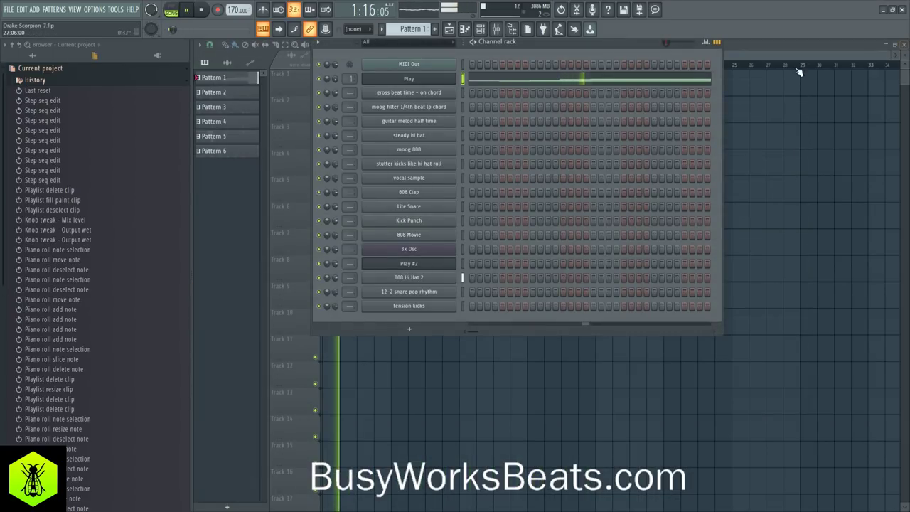
{"action": "left_click", "coordinate": [556, 80]}
{"action": "key", "text": "space"}
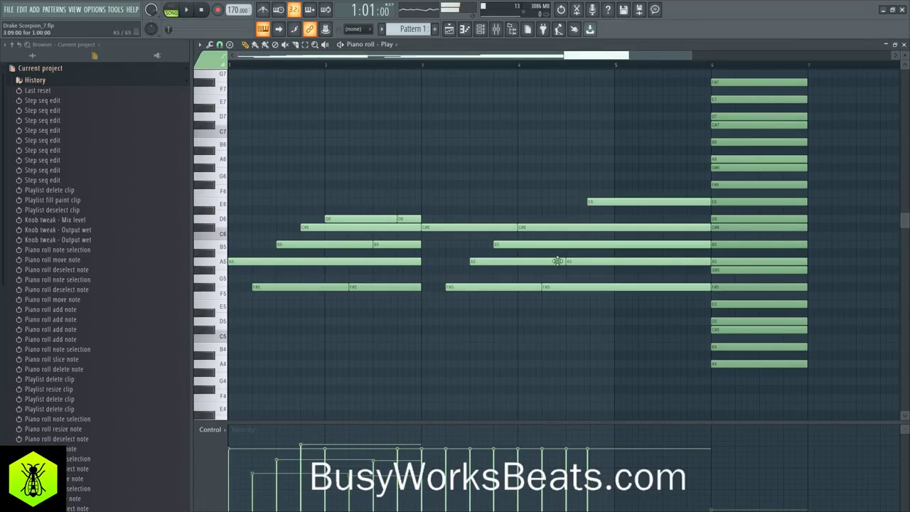
{"action": "key", "text": "space"}
{"action": "key", "text": "space"}
{"action": "key", "text": "ctrl+Down"}
{"action": "key", "text": "space"}
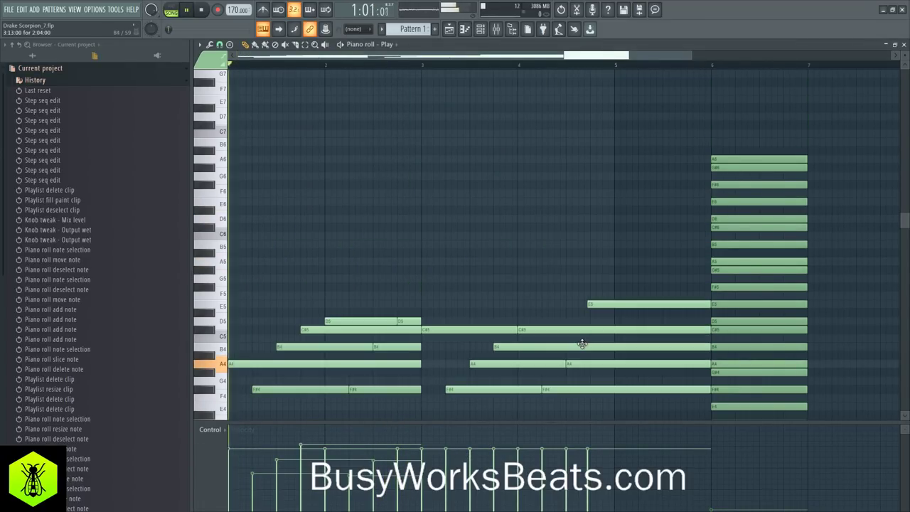
{"action": "left_click", "coordinate": [904, 45]}
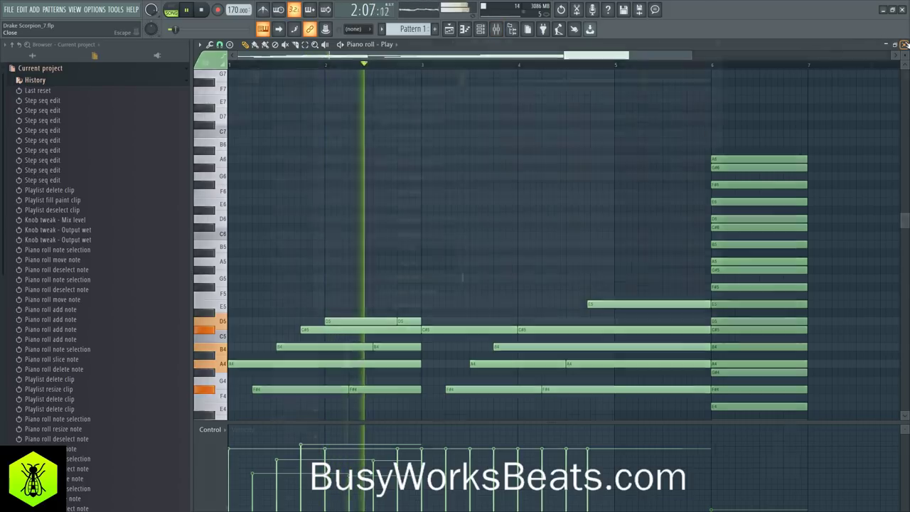
Align the start of the E5 note with the last beat of bar 4 and play the melody.
{"action": "left_click", "coordinate": [436, 81]}
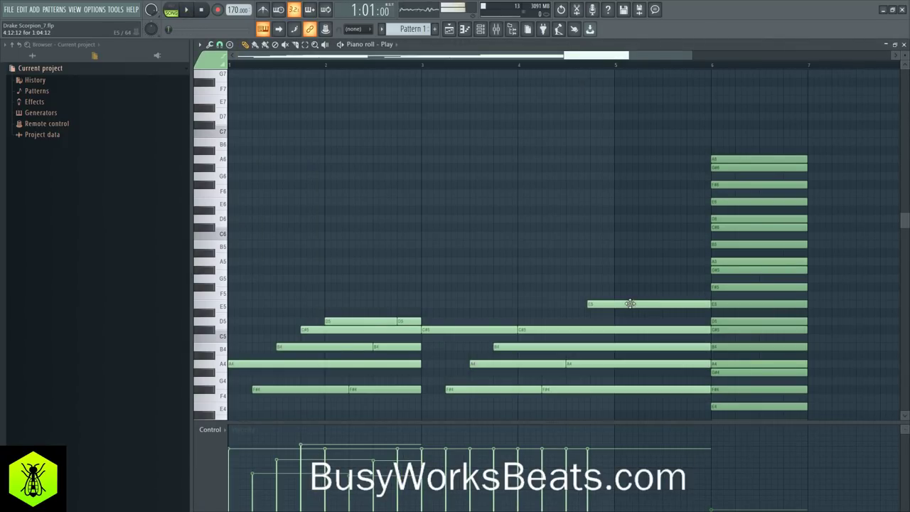
{"action": "key", "text": "space"}
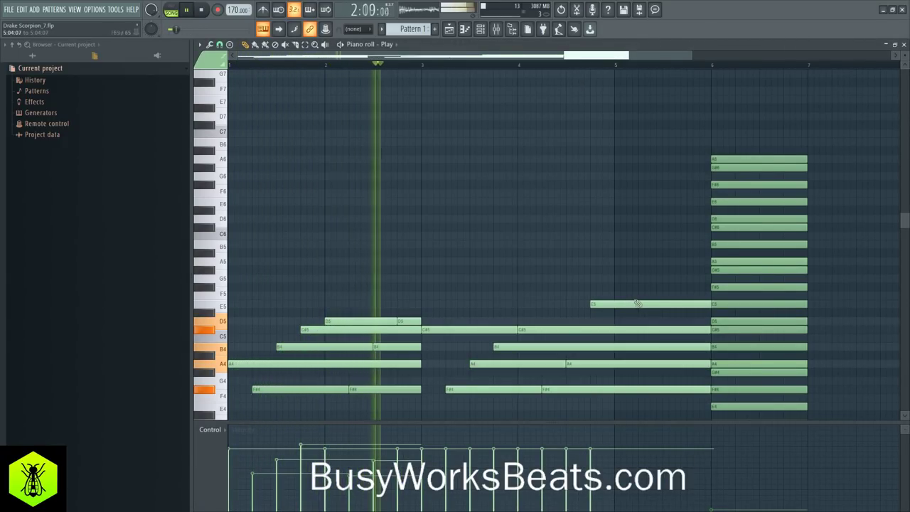
{"action": "left_click", "coordinate": [638, 303], "text": "ctrl"}
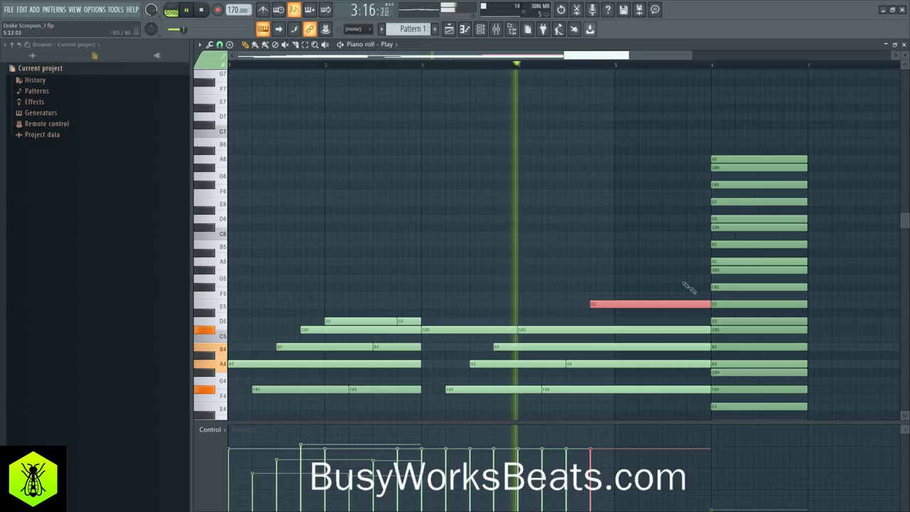
{"action": "left_click", "coordinate": [683, 283]}
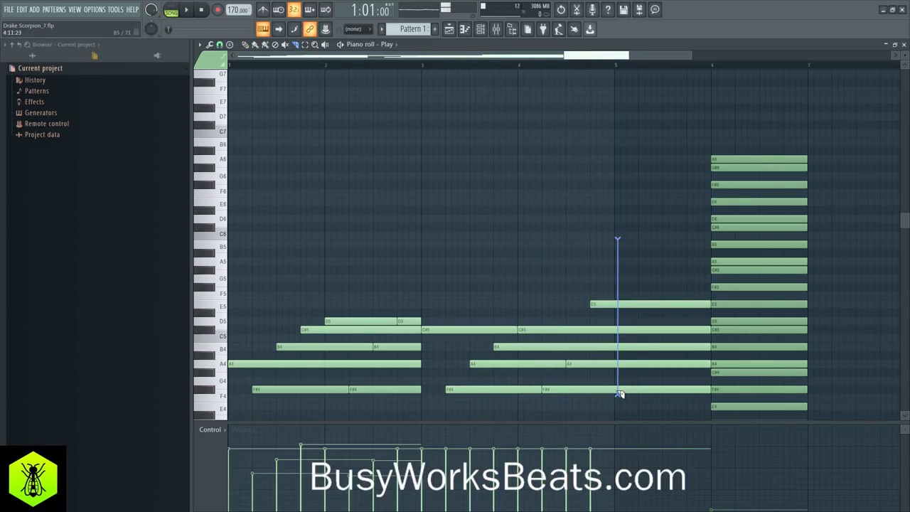
Slice the sustained melody notes at bar 5, delete the parts beyond it, and play the result.
{"action": "left_click_drag", "start_coordinate": [619, 395], "coordinate": [617, 389]}
{"action": "left_click_drag", "start_coordinate": [630, 234], "coordinate": [676, 406]}
{"action": "key", "text": "Delete"}
{"action": "key", "text": "space"}
{"action": "left_click", "coordinate": [903, 42]}
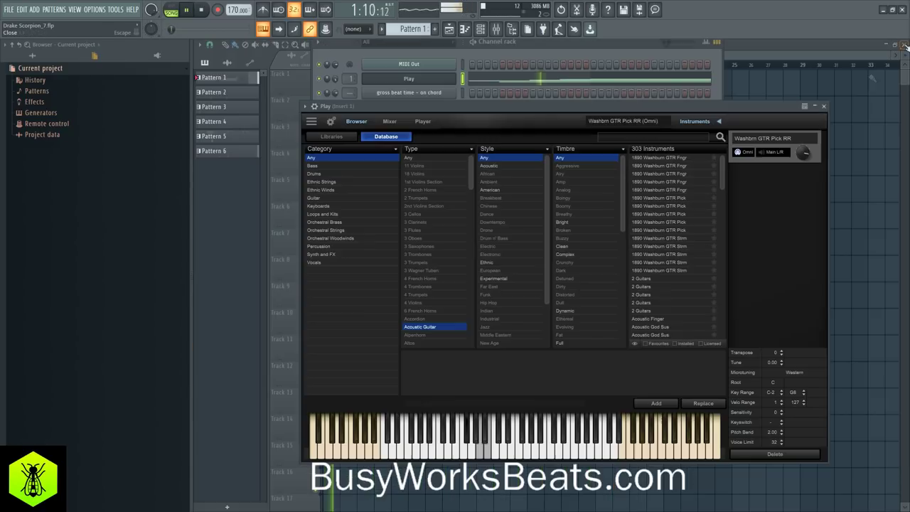
Re-lay the Pattern 1 clips on Track 1 as four-bar clips starting at bars 1, 5, 9 and 13, and play the arrangement.
{"action": "left_click", "coordinate": [831, 127]}
{"action": "left_click", "coordinate": [367, 86]}
{"action": "left_click", "coordinate": [397, 87]}
{"action": "key", "text": "space"}
{"action": "right_click", "coordinate": [478, 84]}
{"action": "right_click", "coordinate": [506, 84]}
{"action": "right_click", "coordinate": [543, 84]}
{"action": "right_click", "coordinate": [578, 84]}
{"action": "left_click", "coordinate": [503, 86]}
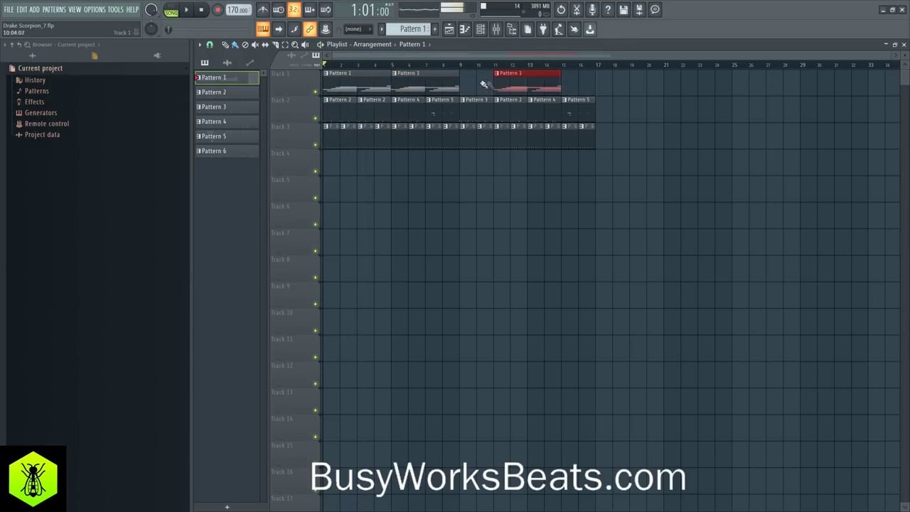
{"action": "left_click", "coordinate": [540, 86]}
{"action": "key", "text": "space"}
Limit the Play instrument's acoustic guitar database to installed instruments and filter it by the Acoustic style.
{"action": "key", "text": "F6"}
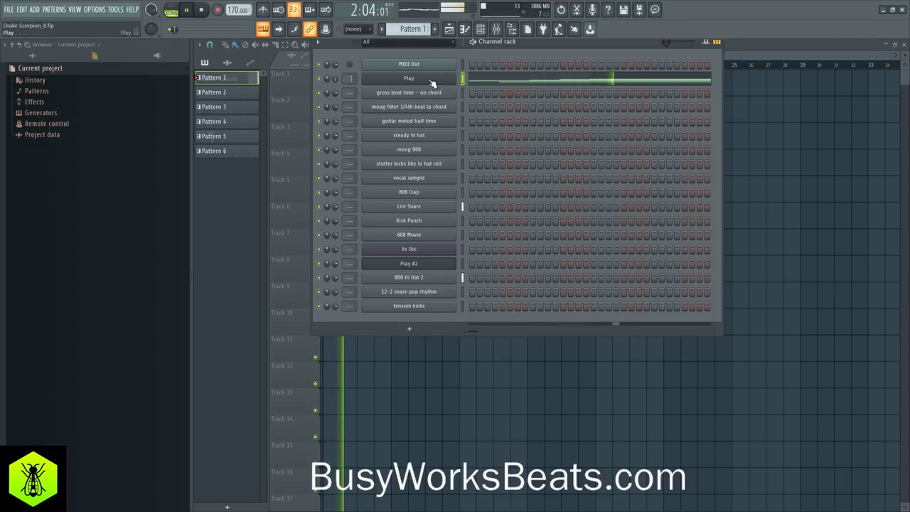
{"action": "left_click", "coordinate": [431, 80]}
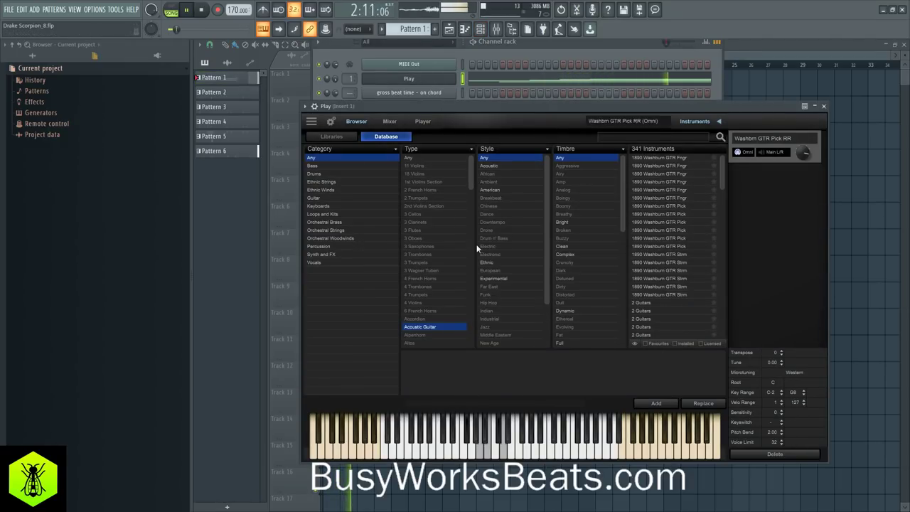
{"action": "left_click", "coordinate": [675, 343]}
{"action": "scroll", "coordinate": [695, 231], "scroll_direction": "down", "scroll_amount": 5}
{"action": "scroll", "coordinate": [694, 234], "scroll_direction": "down", "scroll_amount": 10}
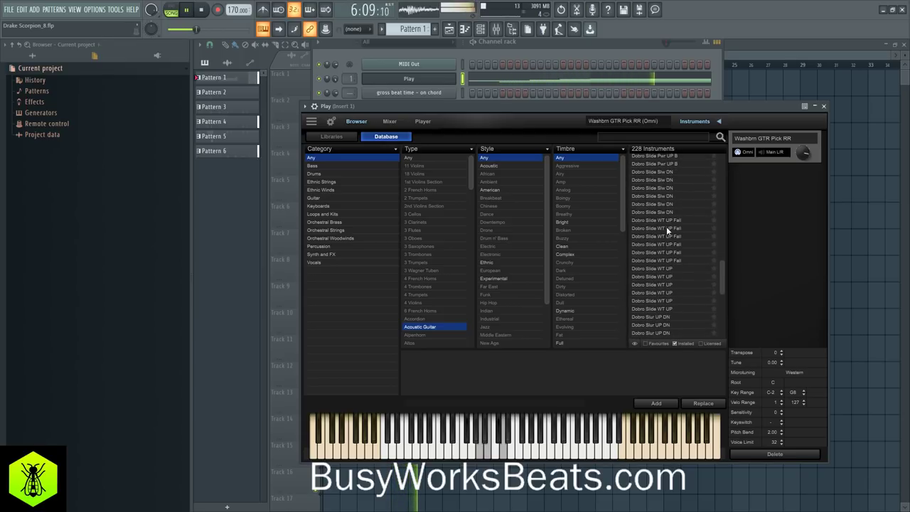
{"action": "left_click", "coordinate": [496, 191]}
{"action": "left_click", "coordinate": [491, 166]}
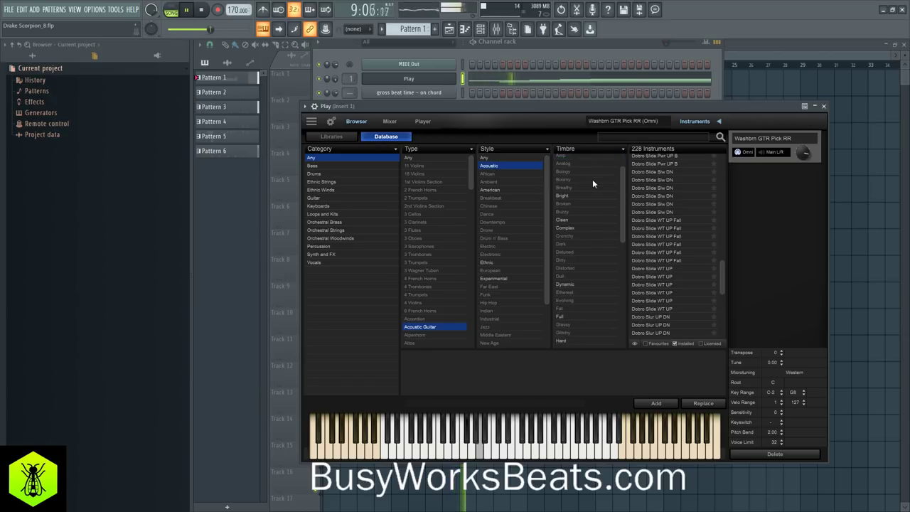
Browse the acoustic guitar instruments during playback, load Classical Guitar, and close the instrument window.
{"action": "scroll", "coordinate": [676, 213], "scroll_direction": "down", "scroll_amount": 3}
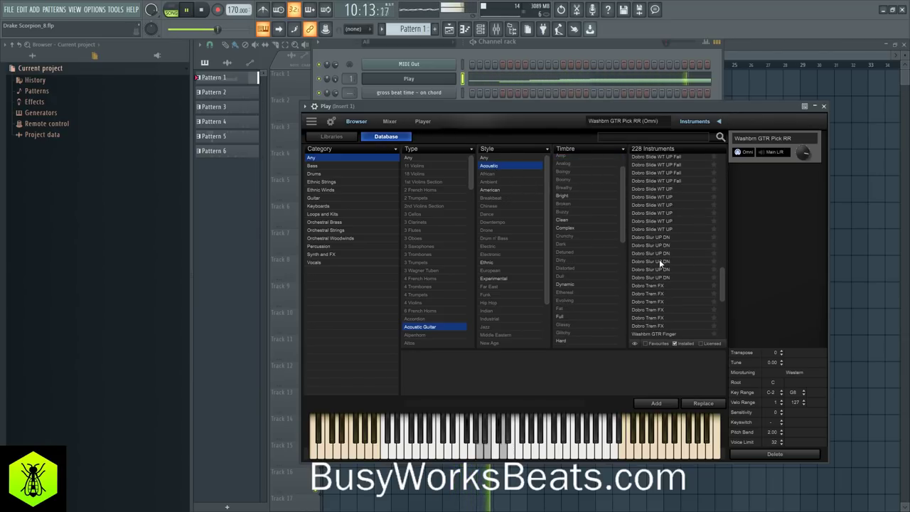
{"action": "scroll", "coordinate": [672, 286], "scroll_direction": "down", "scroll_amount": 7}
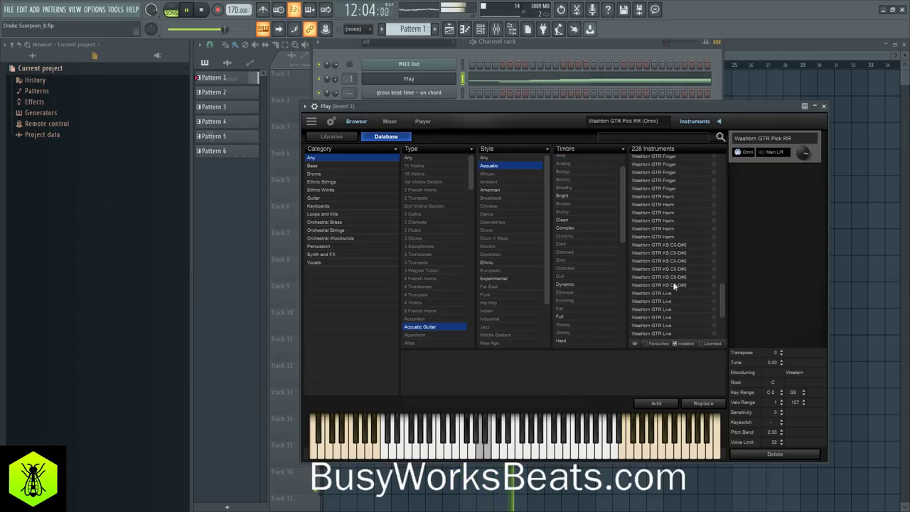
{"action": "scroll", "coordinate": [672, 282], "scroll_direction": "up", "scroll_amount": 20}
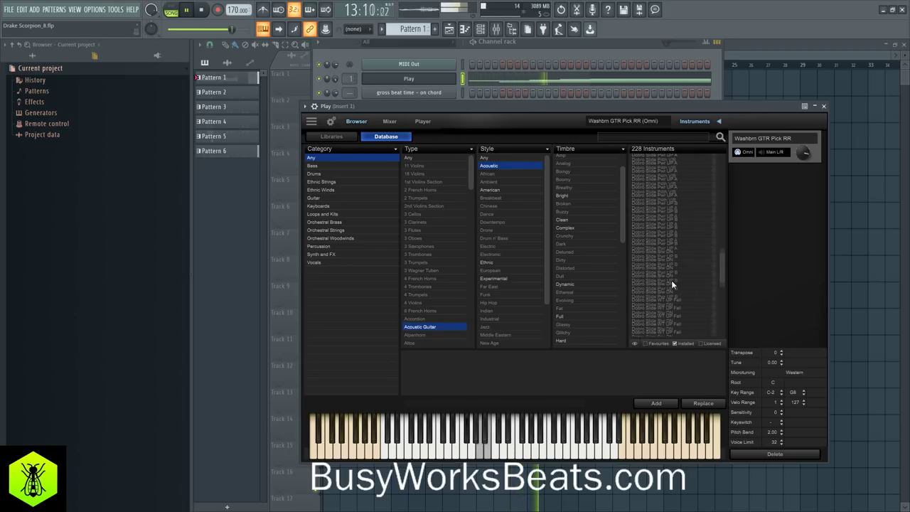
{"action": "scroll", "coordinate": [671, 283], "scroll_direction": "up", "scroll_amount": 10}
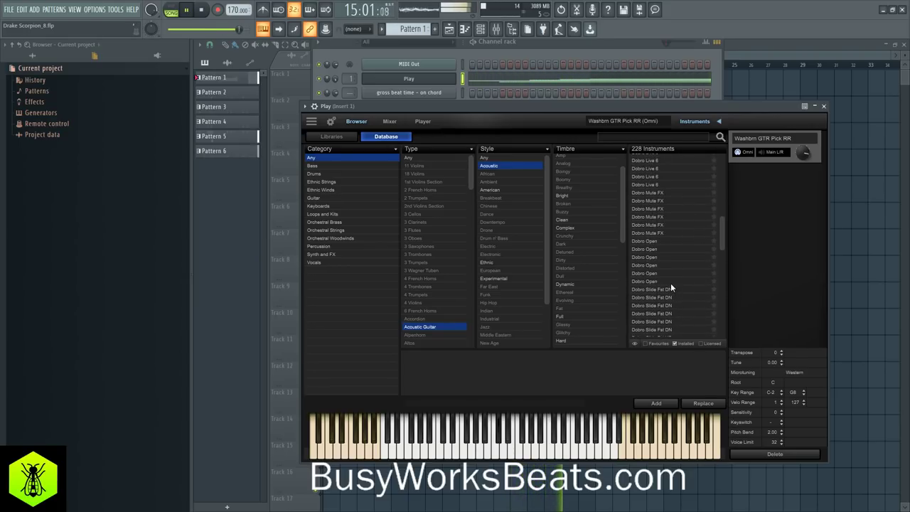
{"action": "scroll", "coordinate": [670, 282], "scroll_direction": "up", "scroll_amount": 8}
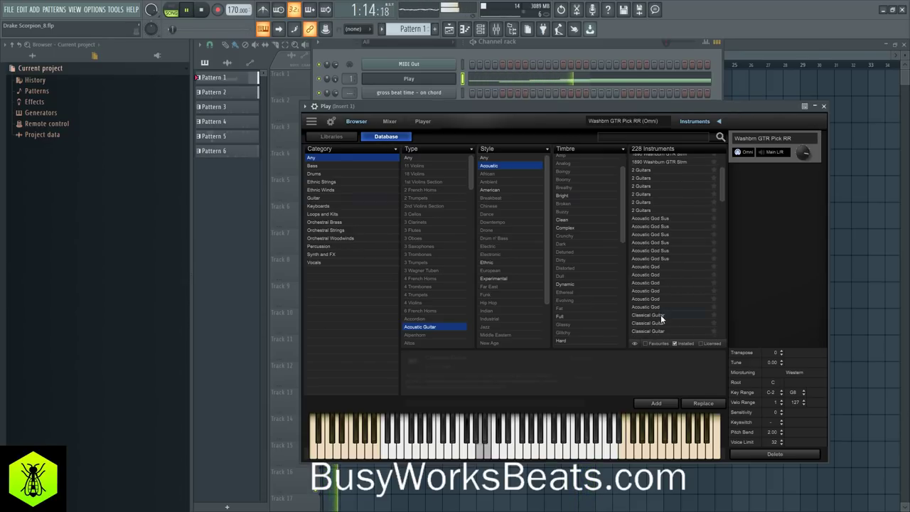
{"action": "left_click", "coordinate": [661, 314]}
{"action": "scroll", "coordinate": [660, 288], "scroll_direction": "up", "scroll_amount": 3}
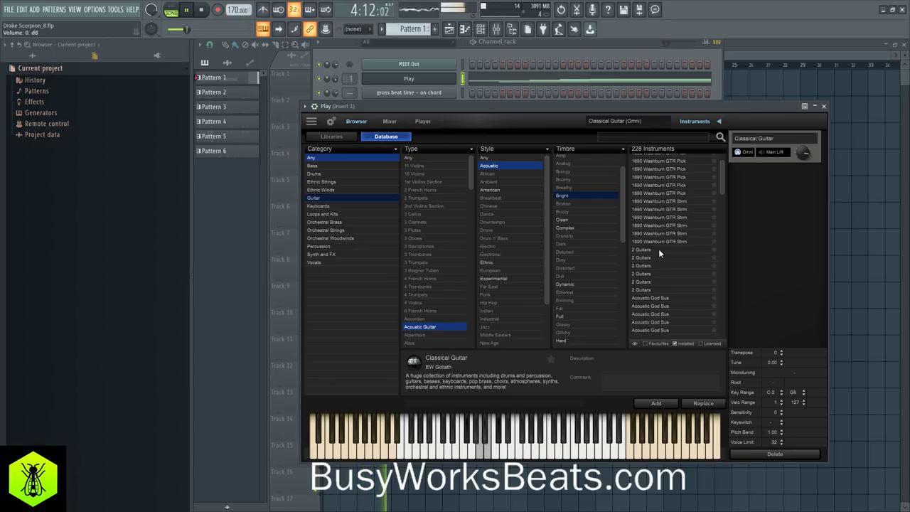
{"action": "left_click", "coordinate": [823, 106]}
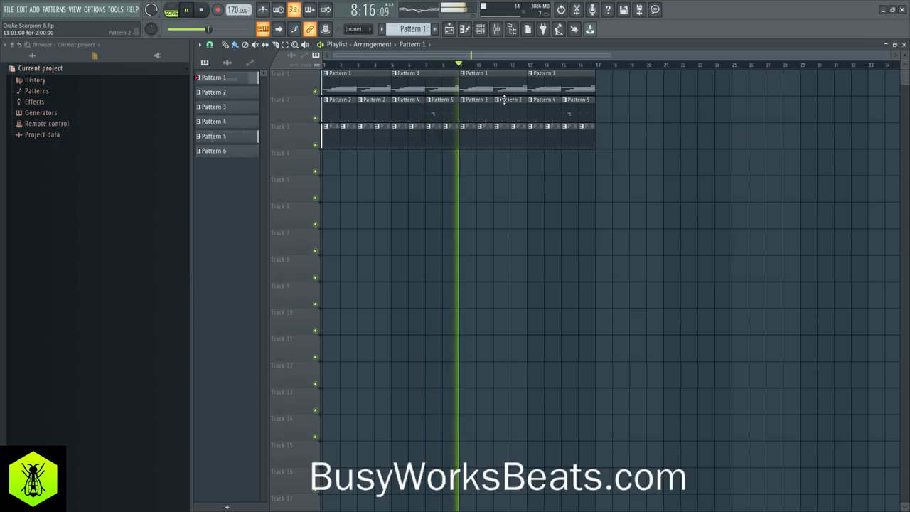
Route the 808 Clap, Lite Snare, Kick Punch and 808 Movie channels to mixer tracks 2, 3, 4 and 5.
{"action": "left_click", "coordinate": [480, 29]}
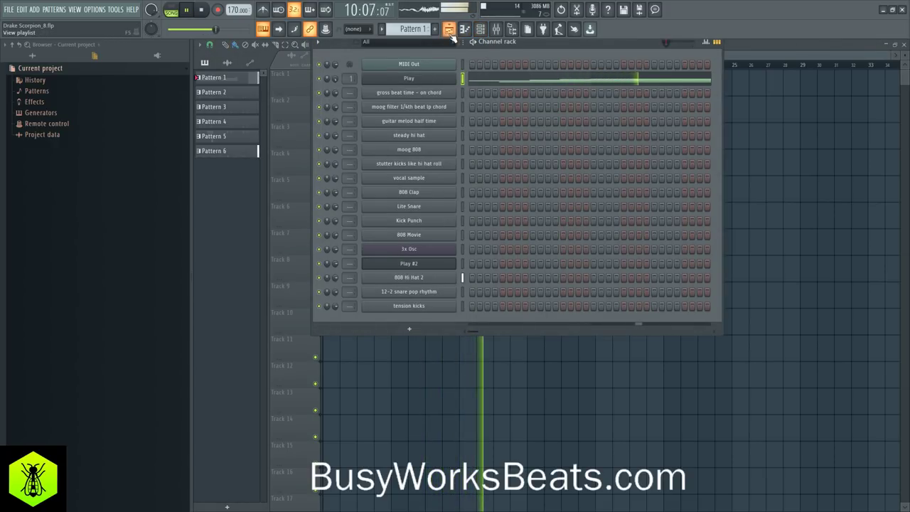
{"action": "scroll", "coordinate": [416, 29], "scroll_direction": "down", "scroll_amount": 1}
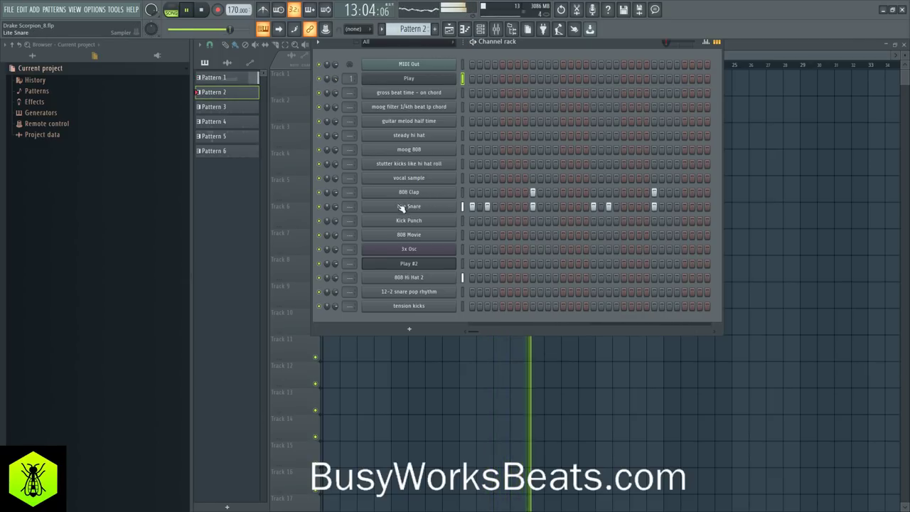
{"action": "scroll", "coordinate": [414, 29], "scroll_direction": "down", "scroll_amount": 1}
{"action": "scroll", "coordinate": [414, 29], "scroll_direction": "down", "scroll_amount": 2}
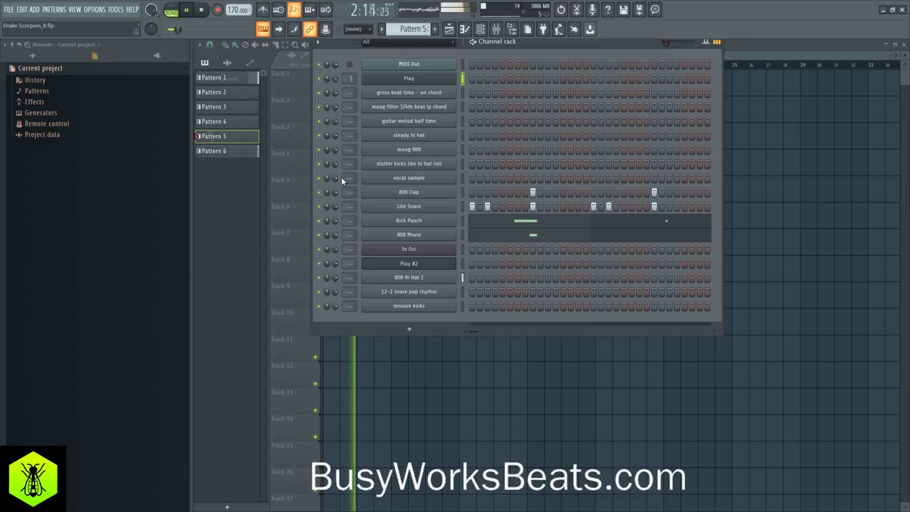
{"action": "right_click", "coordinate": [349, 191]}
{"action": "left_click", "coordinate": [385, 188]}
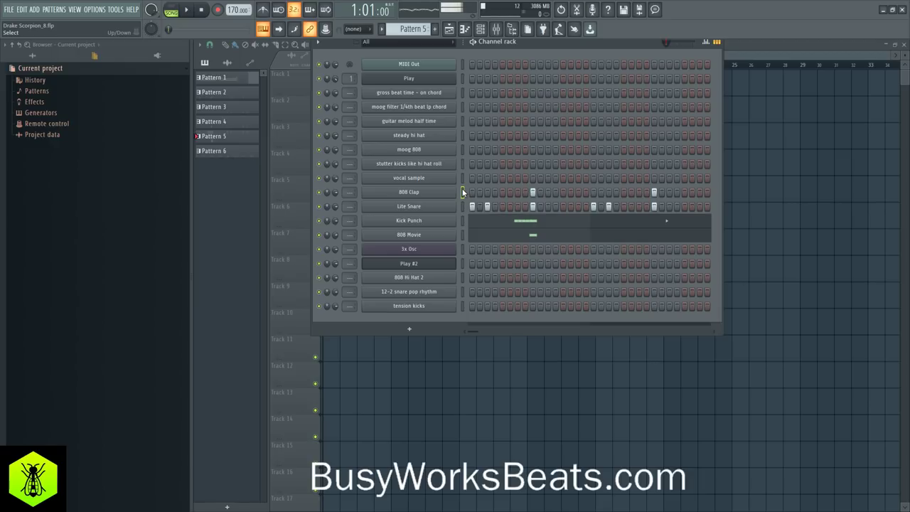
{"action": "left_click", "coordinate": [462, 192]}
{"action": "key", "text": "ctrl+l"}
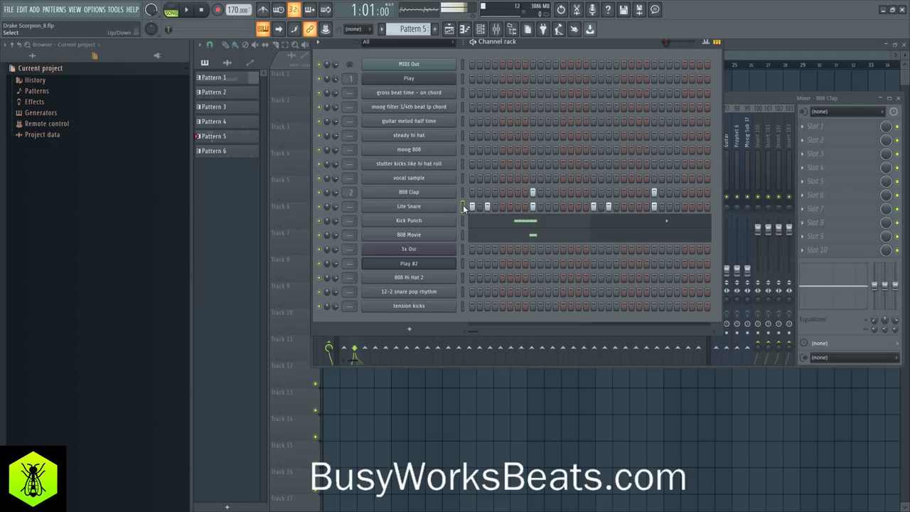
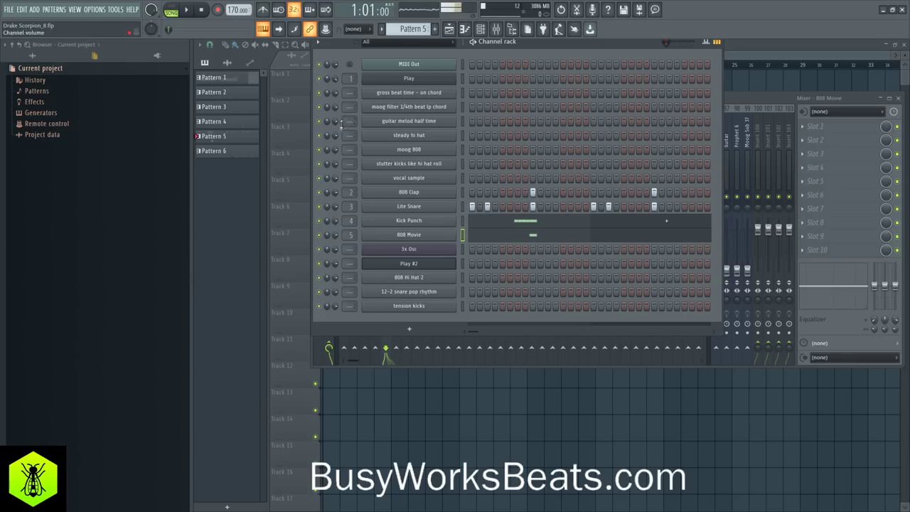
Lower the guitar melod half time channel's volume and audition the 808 Movie sound in the empty Pattern 7.
{"action": "left_click_drag", "start_coordinate": [328, 122], "coordinate": [329, 138]}
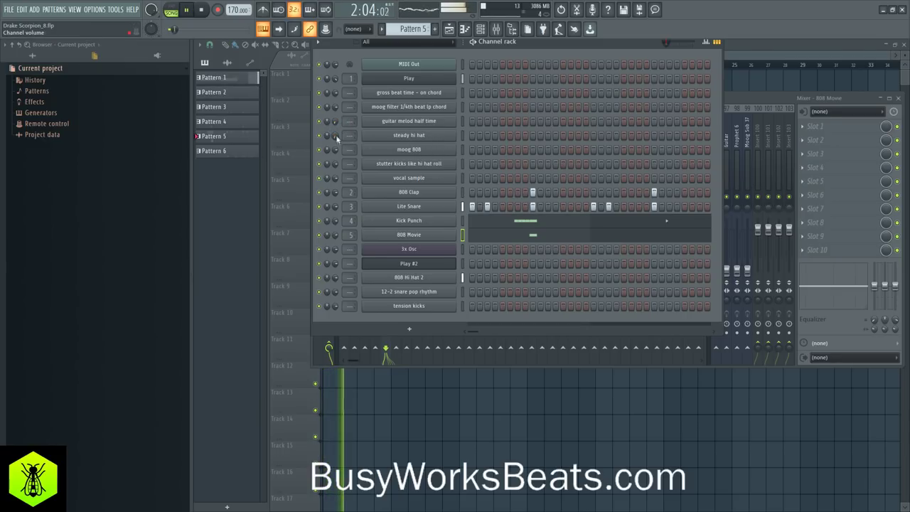
{"action": "scroll", "coordinate": [412, 29], "scroll_direction": "down", "scroll_amount": 1}
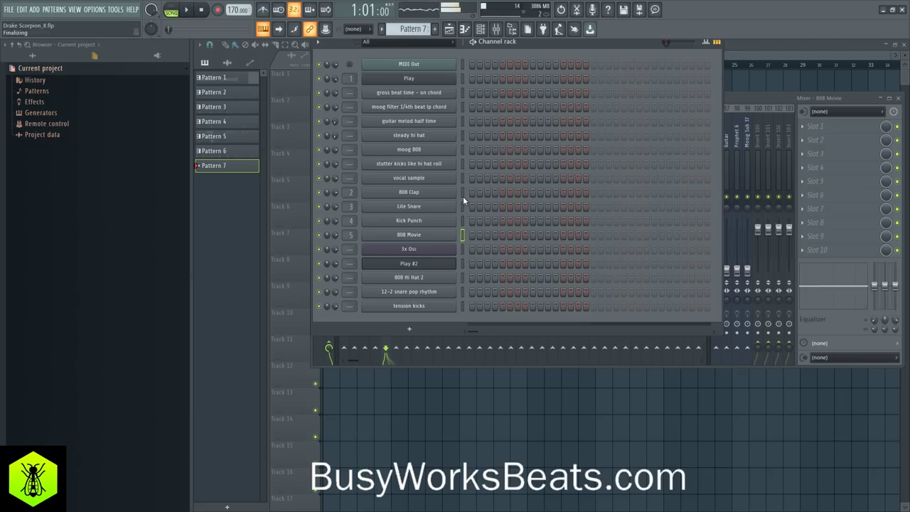
{"action": "left_click", "coordinate": [463, 149]}
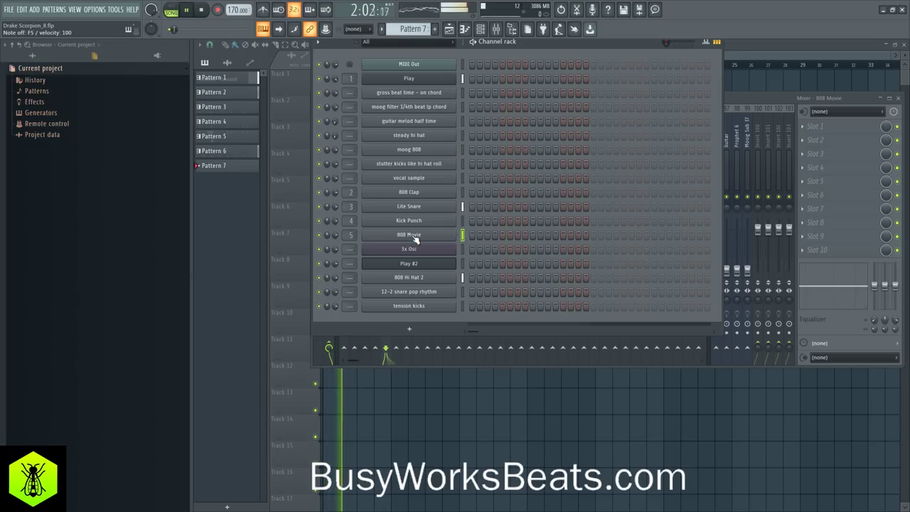
{"action": "key", "text": "F5"}
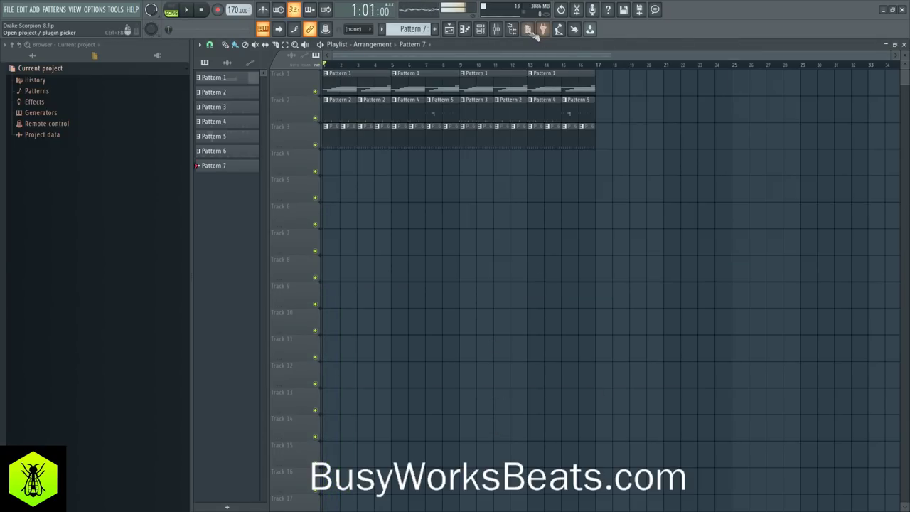
Pull the Microphone mixer track's volume all the way down and play the arrangement.
{"action": "left_click", "coordinate": [497, 29]}
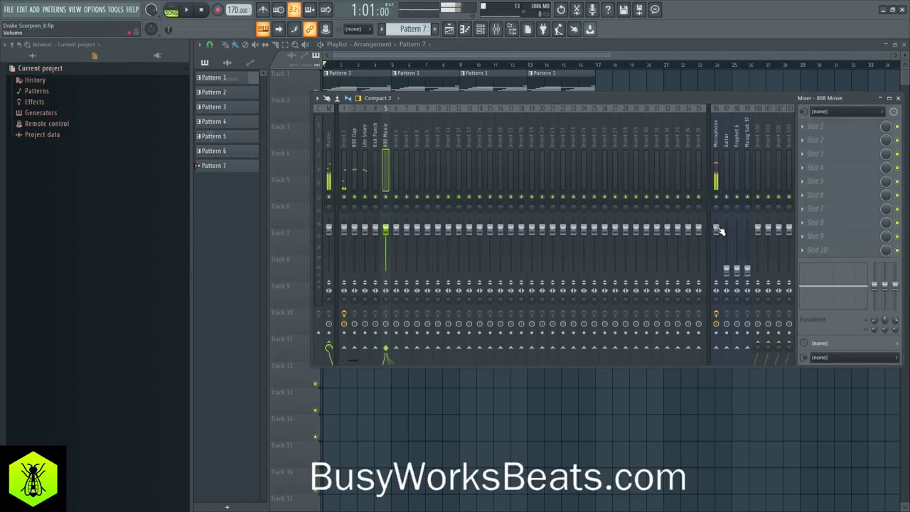
{"action": "left_click_drag", "start_coordinate": [719, 231], "coordinate": [719, 267]}
{"action": "key", "text": "F9"}
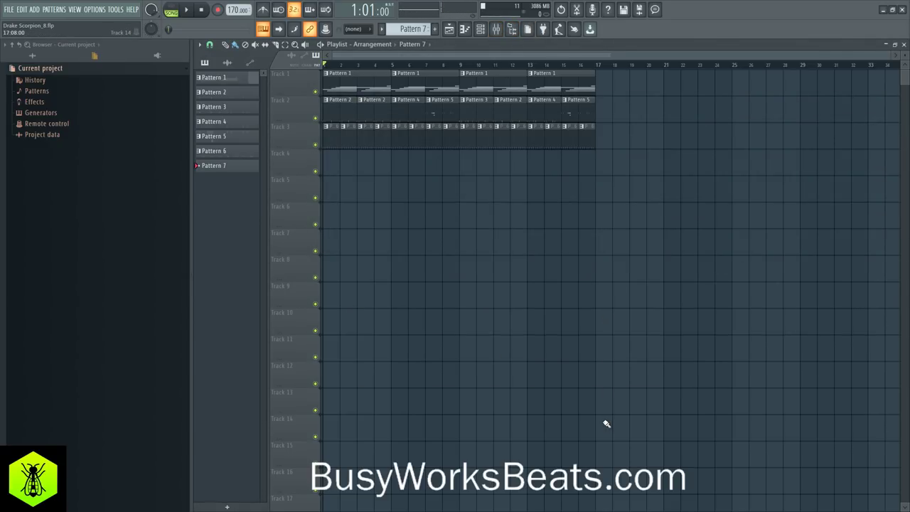
{"action": "key", "text": "space"}
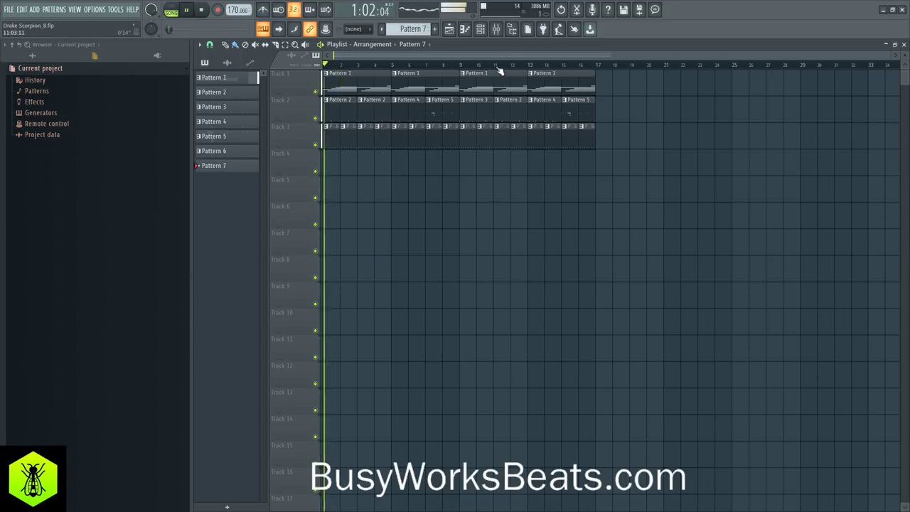
Transpose the Pattern 1 melody up one octave in the piano roll and play the result.
{"action": "left_click", "coordinate": [481, 30]}
{"action": "scroll", "coordinate": [421, 31], "scroll_direction": "up", "scroll_amount": 6}
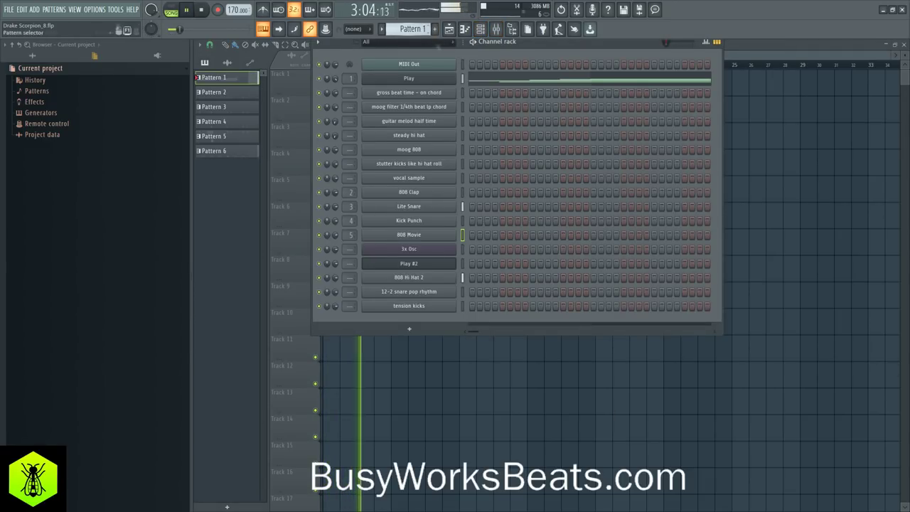
{"action": "left_click", "coordinate": [504, 80]}
{"action": "key", "text": "space"}
{"action": "key", "text": "ctrl+Up"}
{"action": "key", "text": "space"}
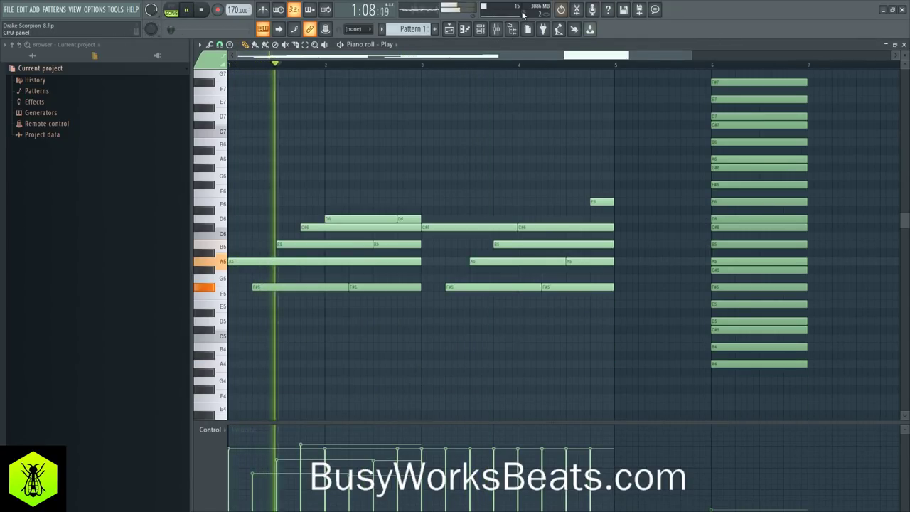
Lower the Insert 1 mixer volume to about 72% (-6.6 dB) and route the 808 Hi Hat 2 channel to mixer track 6.
{"action": "key", "text": "F9"}
{"action": "left_click_drag", "start_coordinate": [349, 235], "coordinate": [348, 242]}
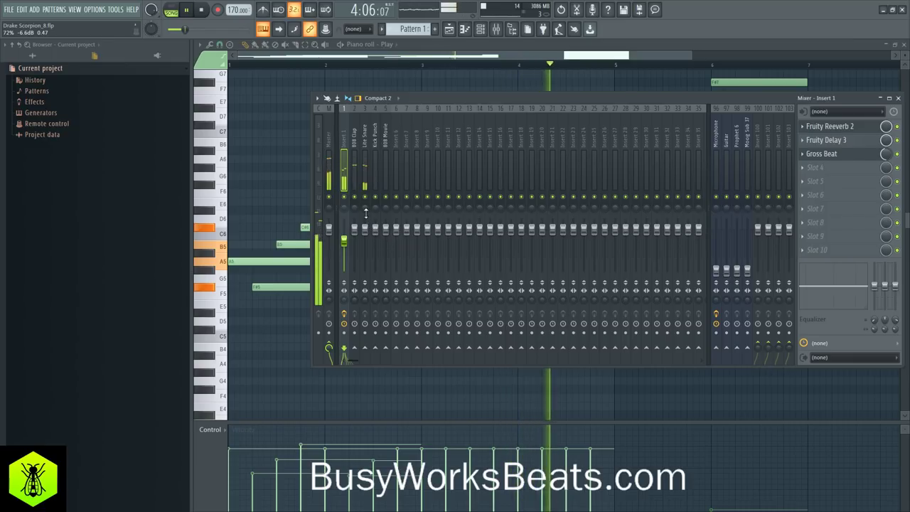
{"action": "key", "text": "F6"}
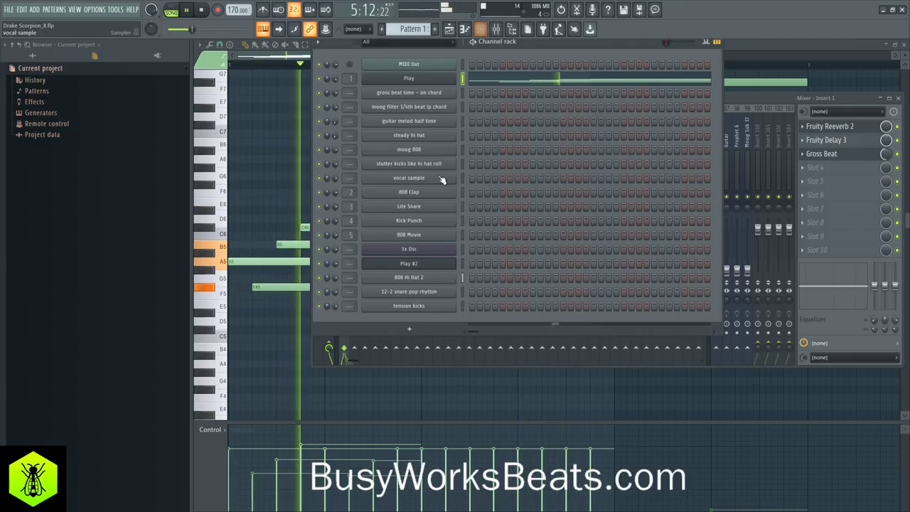
{"action": "left_click", "coordinate": [463, 278]}
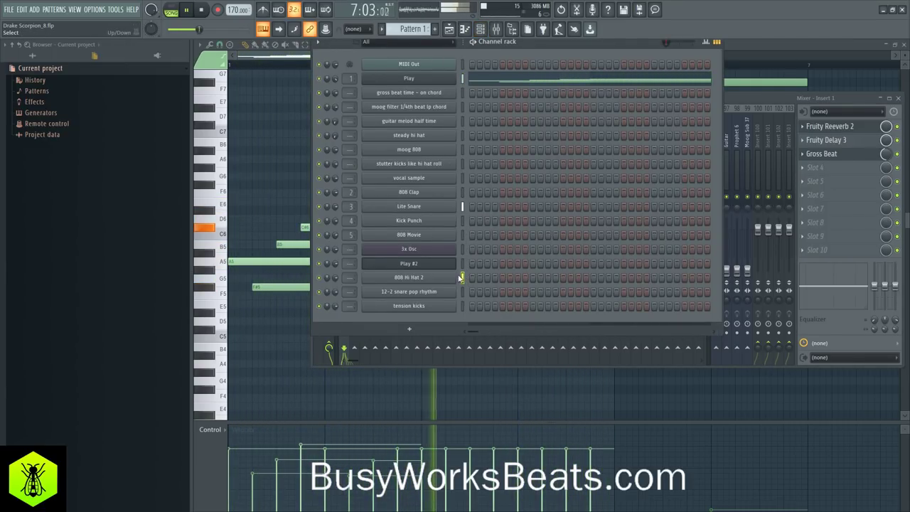
{"action": "key", "text": "ctrl+l"}
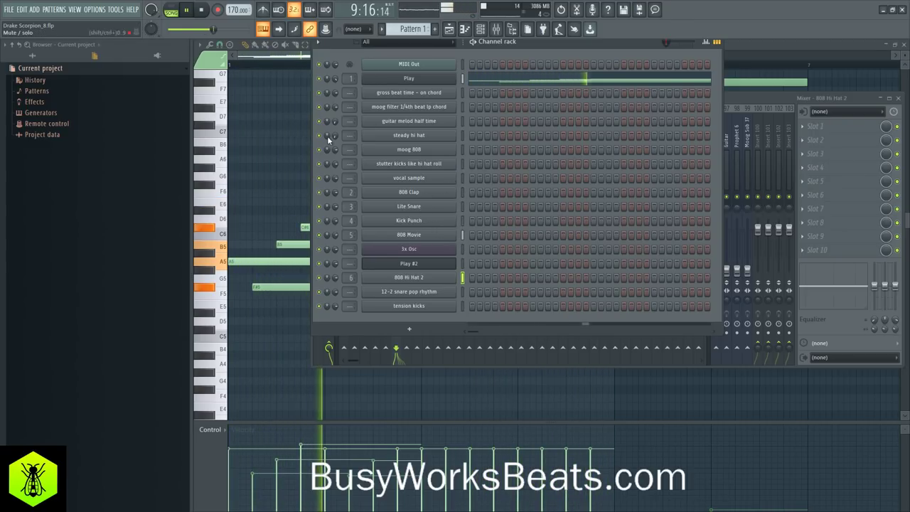
{"action": "left_click", "coordinate": [305, 137]}
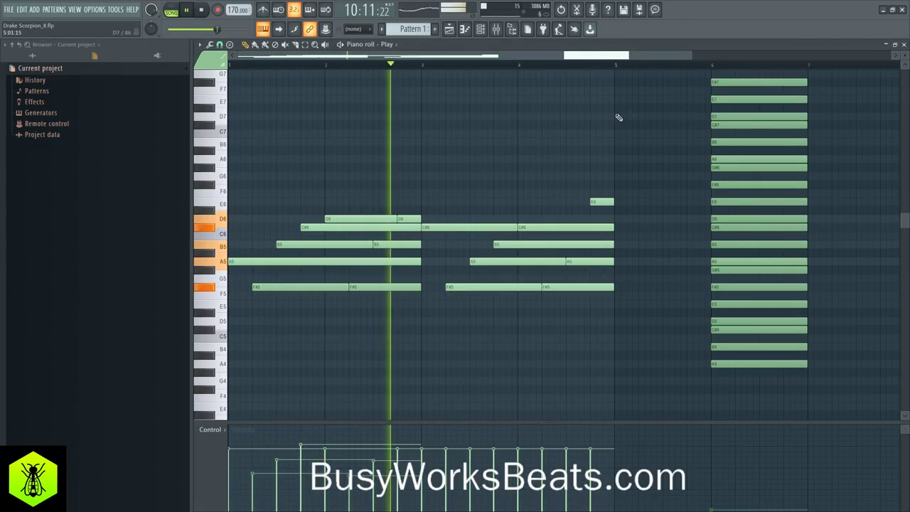
Close the piano roll and select Pattern 5 in the channel rack.
{"action": "left_click", "coordinate": [904, 44]}
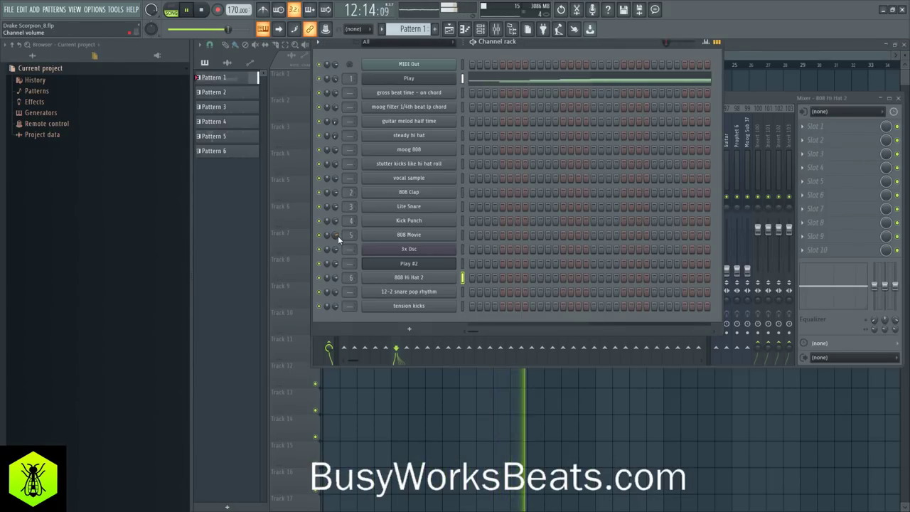
{"action": "key", "text": "KP_Add"}
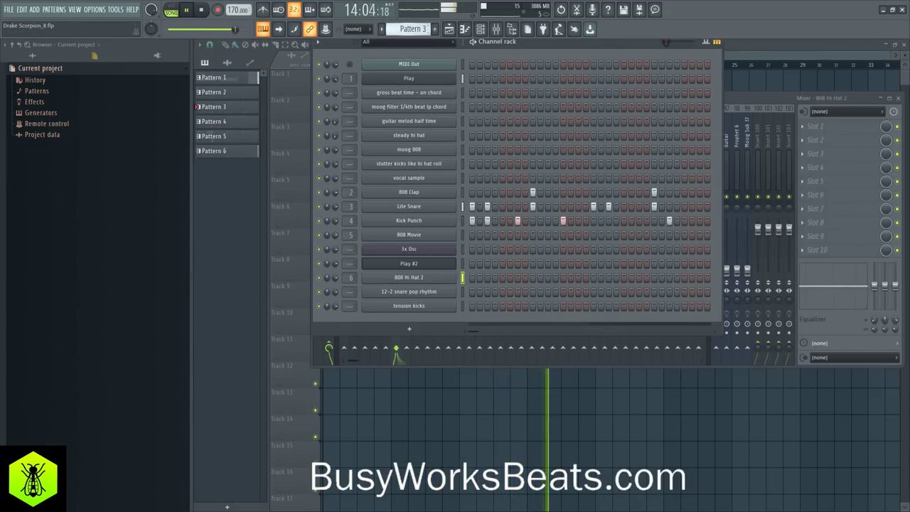
{"action": "key", "text": "KP_Add"}
{"action": "key", "text": "KP_Add"}
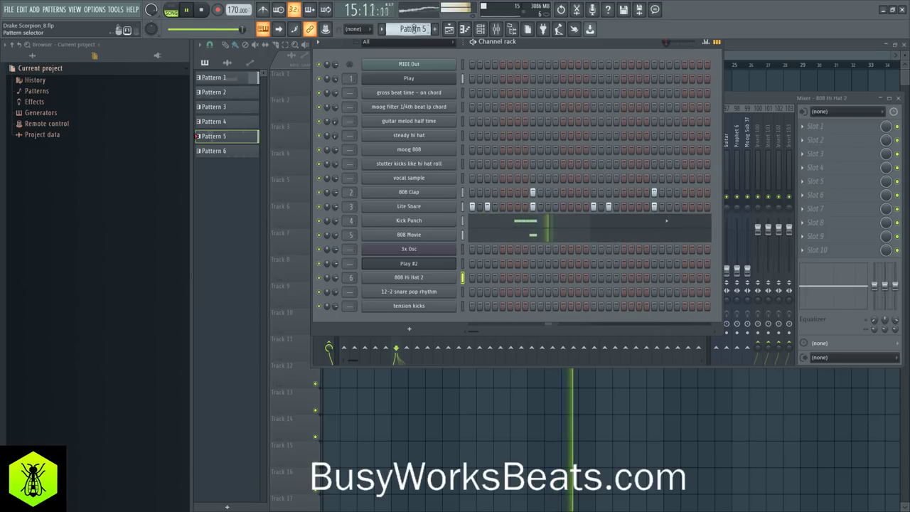
Create the empty Pattern 7 and place its clip on playlist Track 4 at bar 9.
{"action": "key", "text": "KP_Add"}
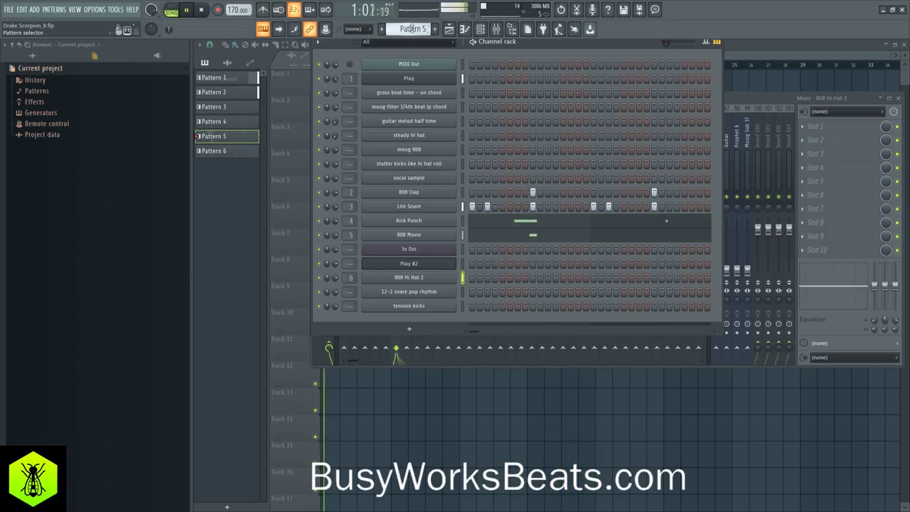
{"action": "key", "text": "KP_Add"}
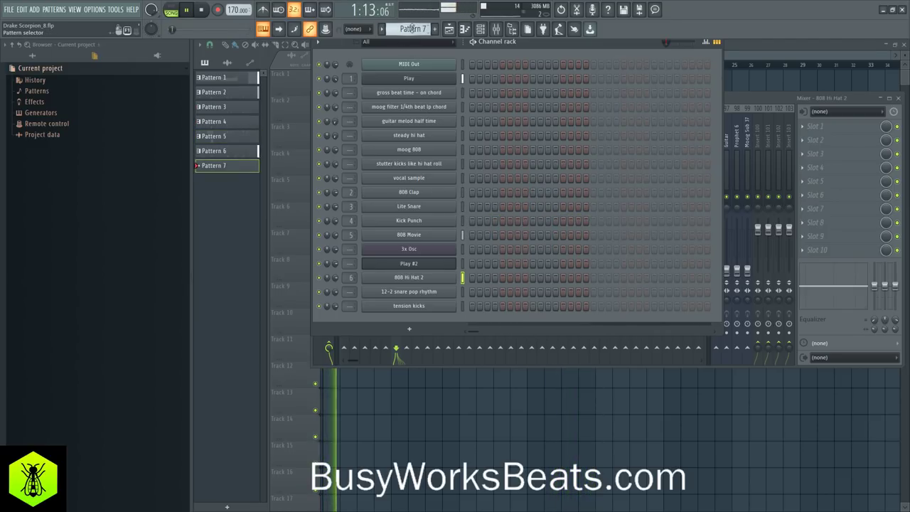
{"action": "left_click", "coordinate": [486, 459]}
{"action": "key", "text": "space"}
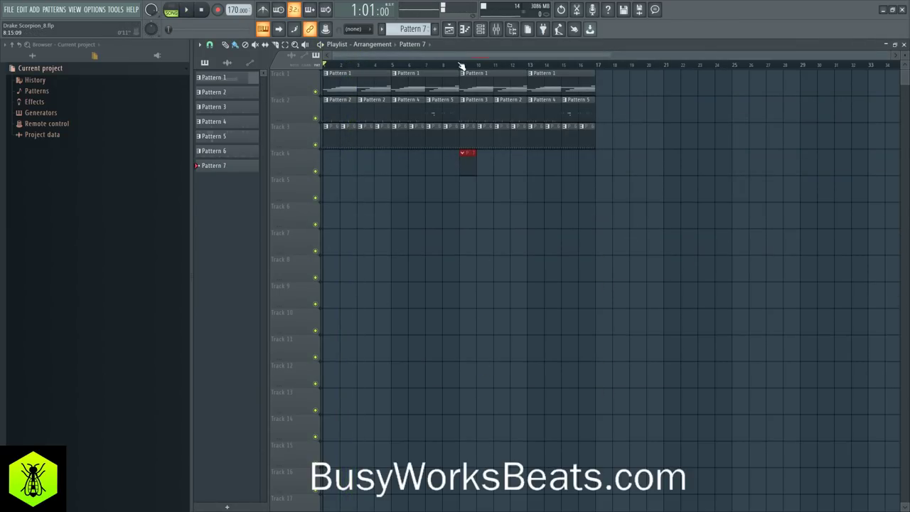
Open the 808 Movie channel's piano roll in Pattern 7, draw a C#7 note at bar 1 and play it.
{"action": "left_click", "coordinate": [479, 30]}
{"action": "right_click", "coordinate": [441, 231]}
{"action": "left_click", "coordinate": [460, 235]}
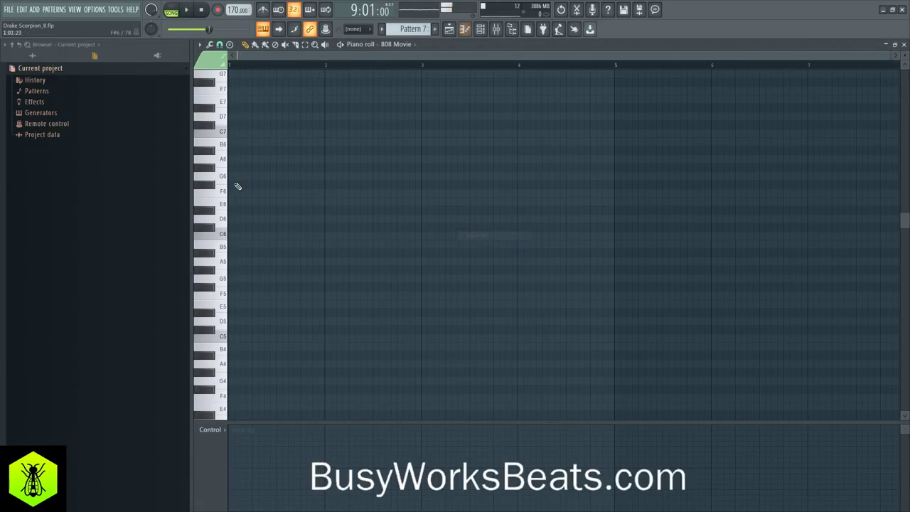
{"action": "scroll", "coordinate": [222, 189], "scroll_direction": "up", "scroll_amount": 1}
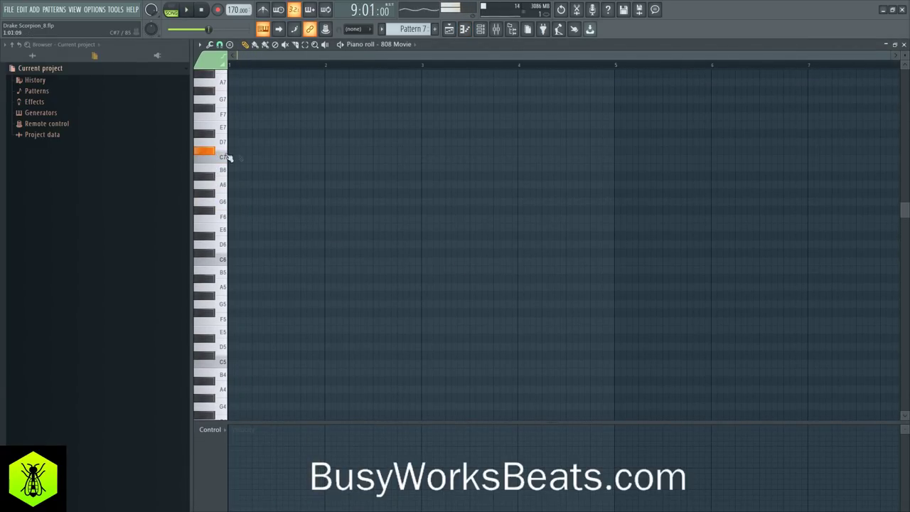
{"action": "left_click", "coordinate": [230, 152]}
{"action": "key", "text": "space"}
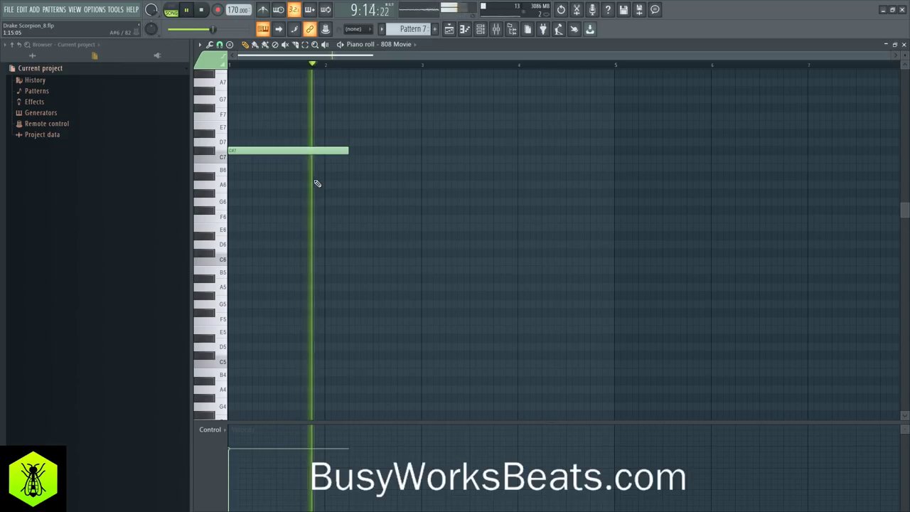
Transpose the bar 1 bass note down one octave to C#6, shorten it to 7 steps and stop playback.
{"action": "key", "text": "ctrl+Down"}
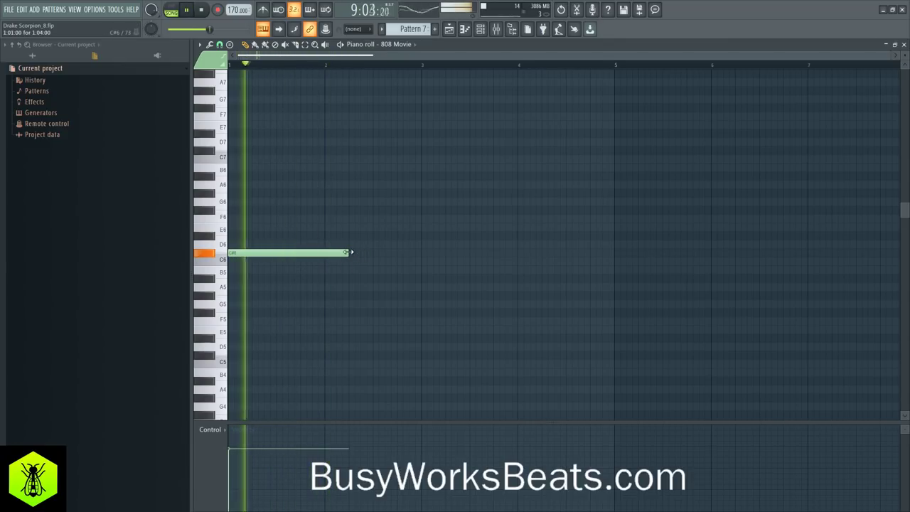
{"action": "left_click_drag", "start_coordinate": [348, 253], "coordinate": [270, 263]}
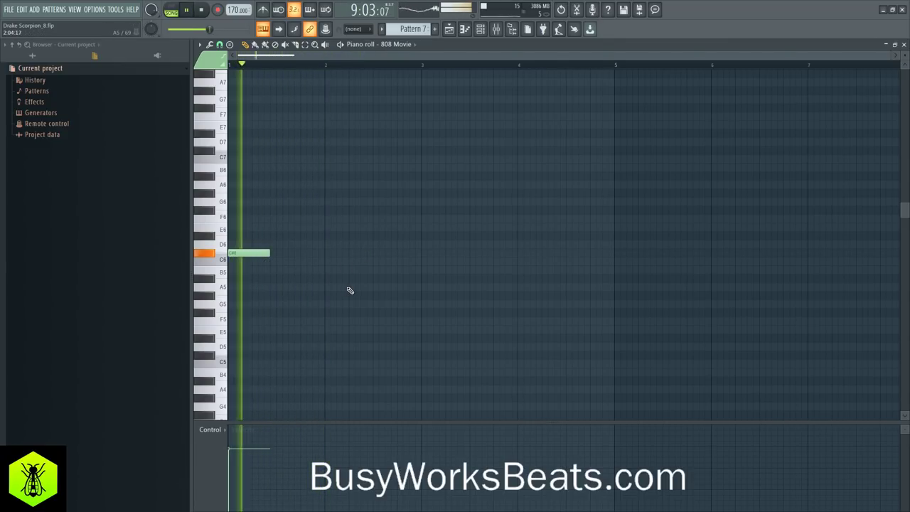
{"action": "key", "text": "space"}
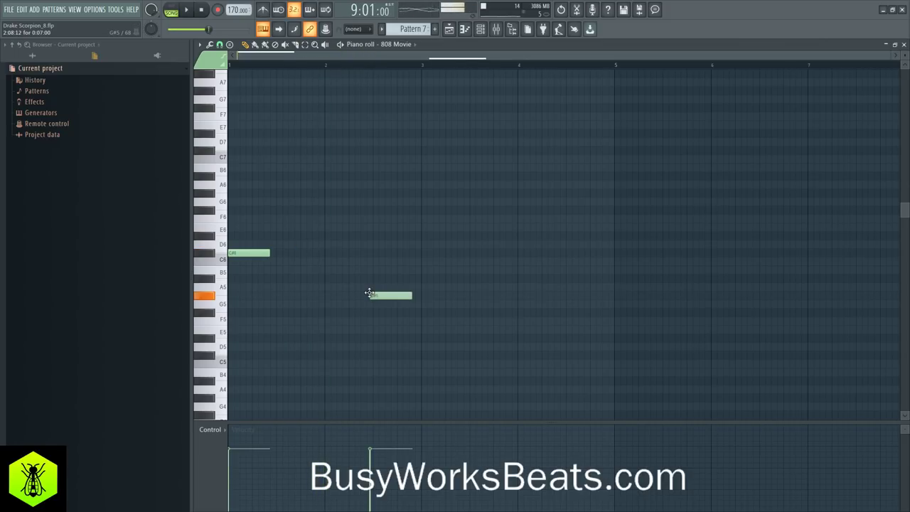
Place 7-step F#5 bass notes at 2:05 and the start of bar 3, and save the project.
{"action": "mouse_move", "coordinate": [367, 305]}
{"action": "left_mouse_down"}
{"action": "mouse_move", "coordinate": [374, 310]}
{"action": "mouse_move", "coordinate": [365, 311]}
{"action": "left_mouse_up"}
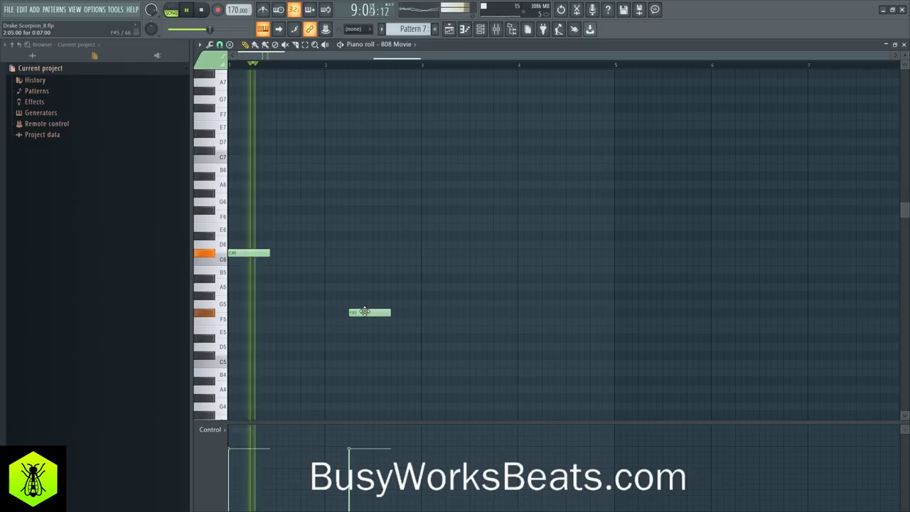
{"action": "key", "text": "ctrl+s"}
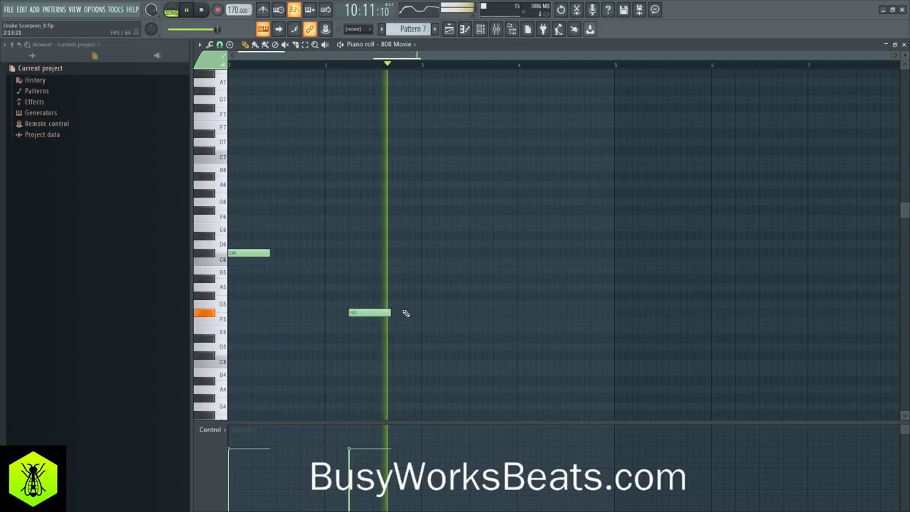
{"action": "left_click", "coordinate": [423, 312]}
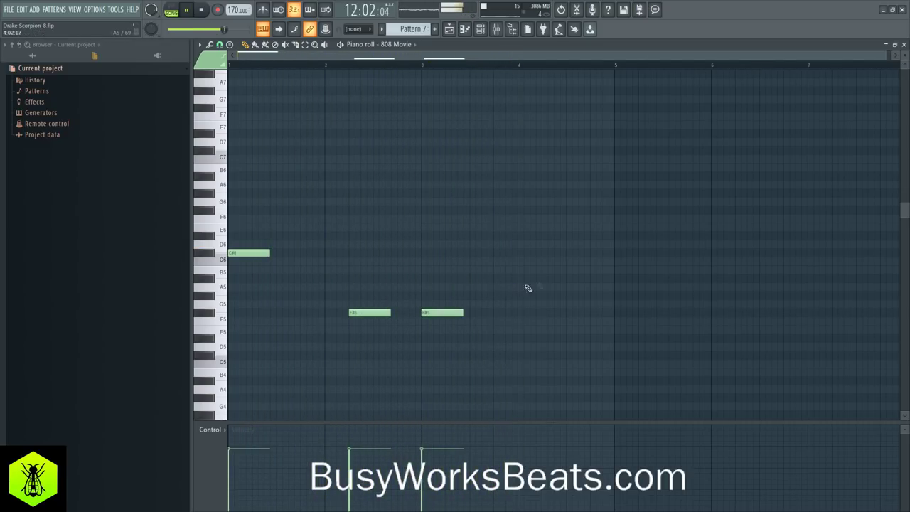
{"action": "key", "text": "space"}
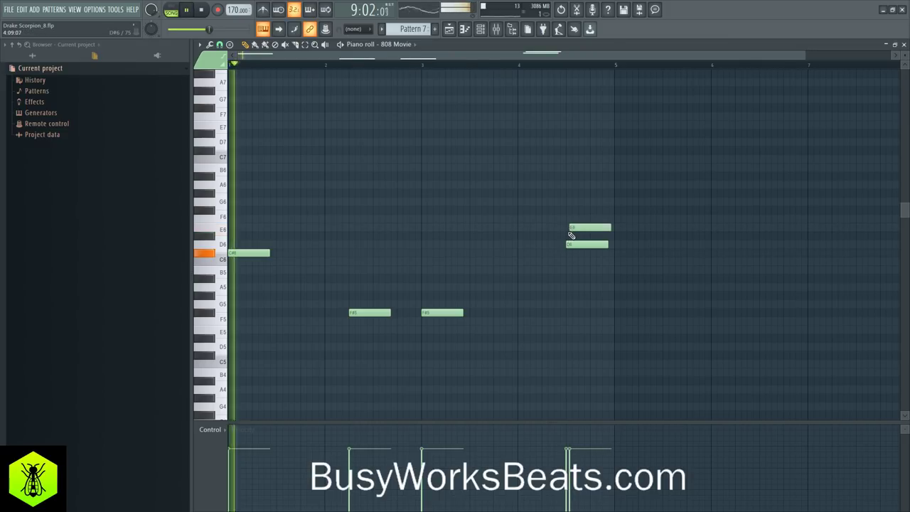
Remove the stray D6 note in bar 4, save, and place a 4-step E6 note ending at bar 5.
{"action": "left_click_drag", "start_coordinate": [578, 229], "coordinate": [573, 229]}
{"action": "right_click", "coordinate": [583, 245]}
{"action": "key", "text": "ctrl+s"}
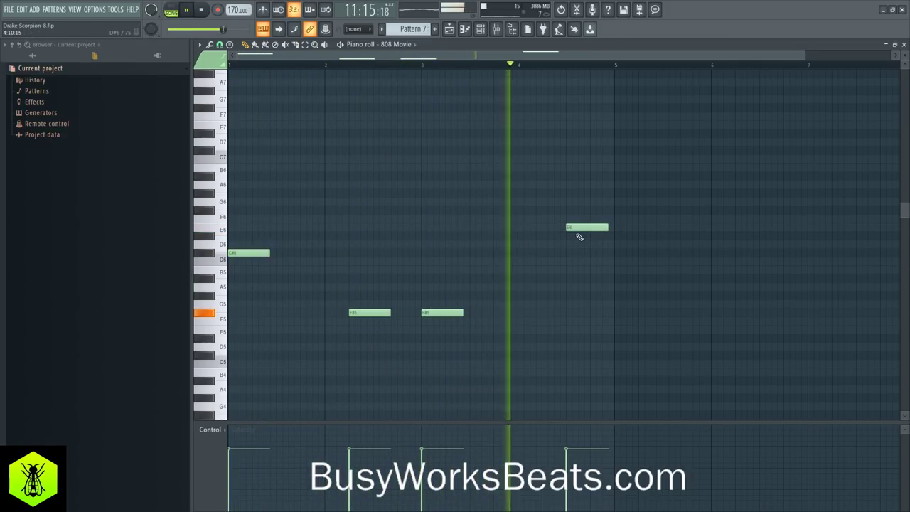
{"action": "left_click_drag", "start_coordinate": [577, 228], "coordinate": [603, 227]}
Place a 4-step B5 bass note at the start of bar 5 and play the bass line.
{"action": "key", "text": "space"}
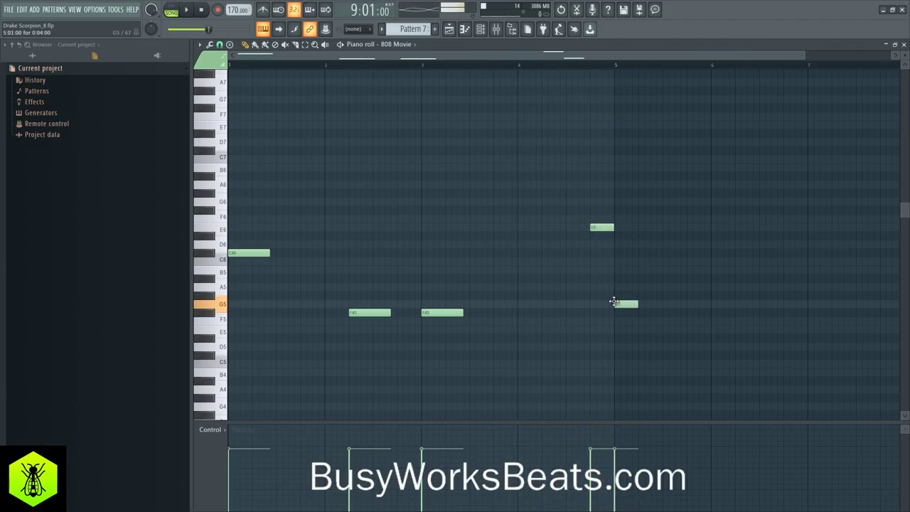
{"action": "key", "text": "space"}
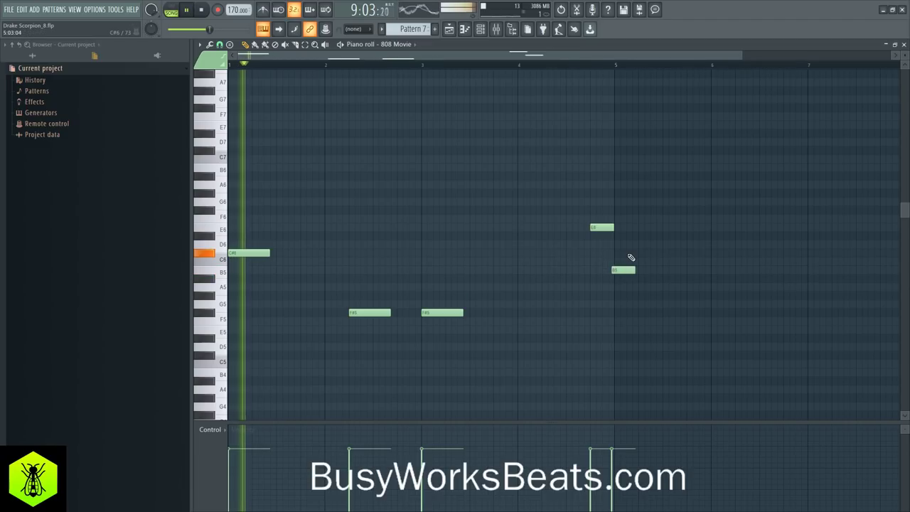
{"action": "left_click_drag", "start_coordinate": [622, 269], "coordinate": [625, 268]}
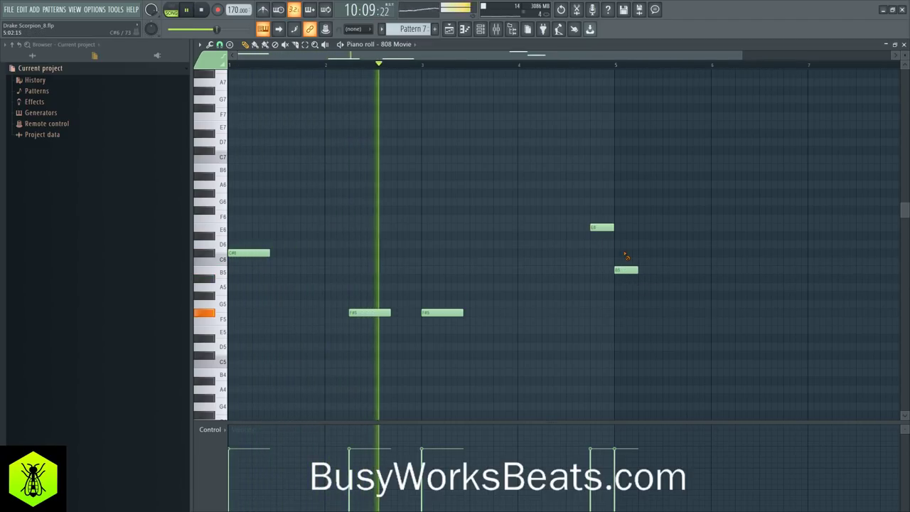
Replace the stray E6 near bar 6 with a 4-step C#6 note at 6:05 and save a new project version.
{"action": "scroll", "coordinate": [531, 67], "scroll_direction": "down", "scroll_amount": 1}
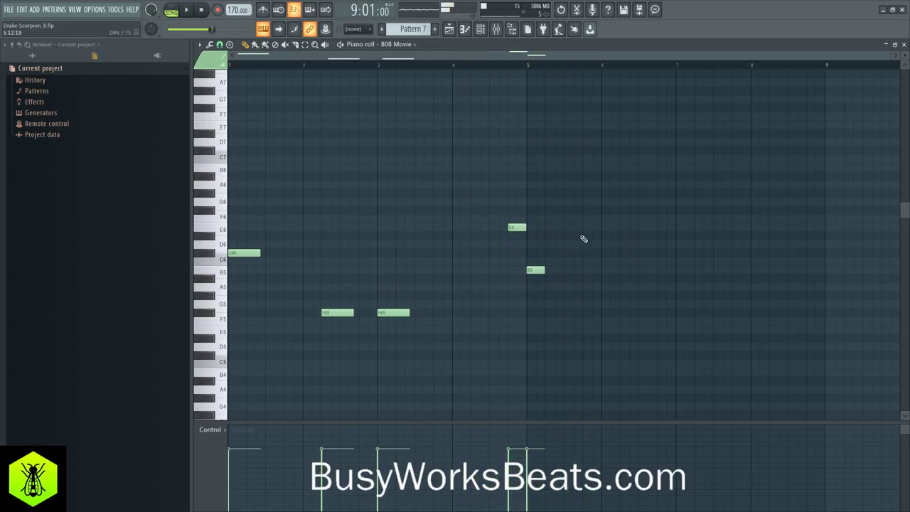
{"action": "key", "text": "space"}
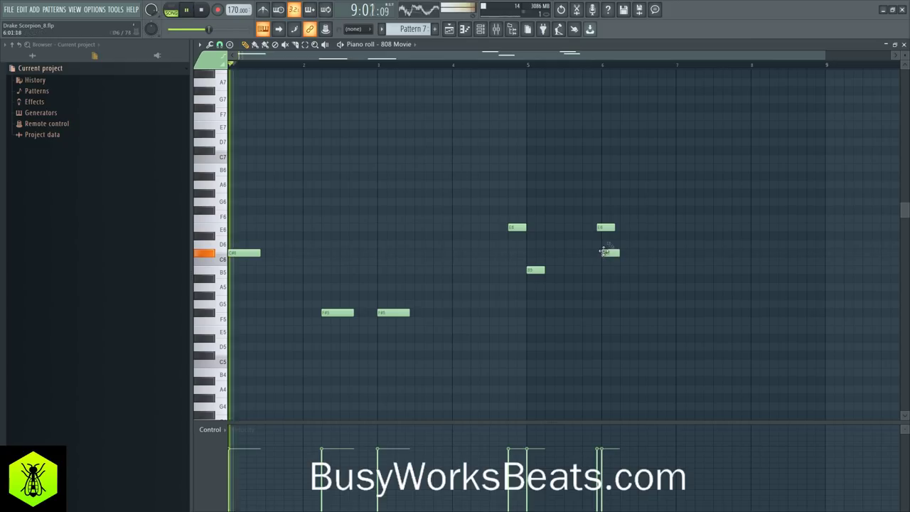
{"action": "right_click", "coordinate": [606, 228]}
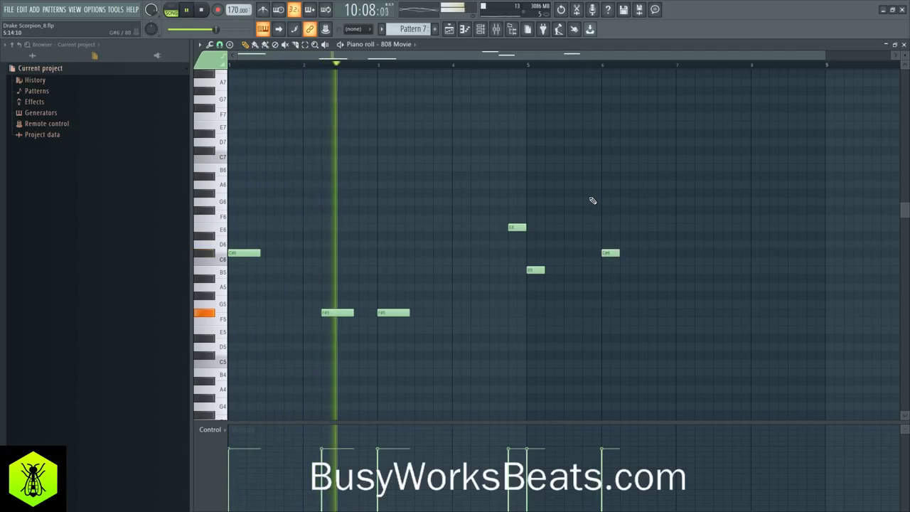
{"action": "key", "text": "ctrl+n"}
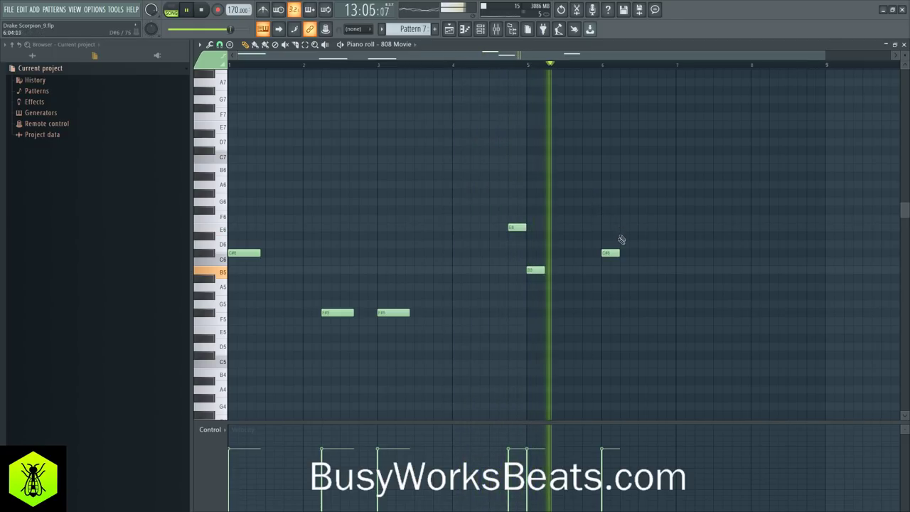
{"action": "left_click_drag", "start_coordinate": [607, 252], "coordinate": [626, 252]}
Add a 4-step F#5 note at the start of bar 7 and a 4-step C#6 note at 8:09.
{"action": "key", "text": "space"}
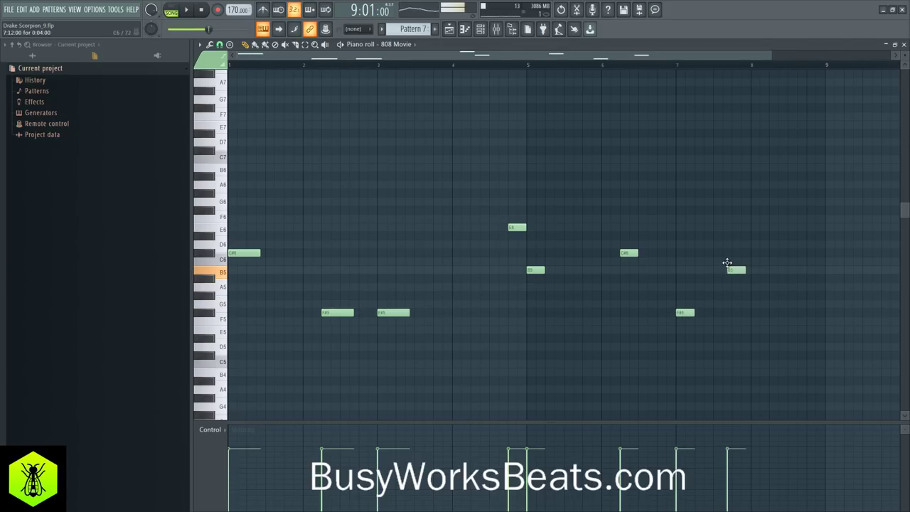
{"action": "left_click_drag", "start_coordinate": [729, 253], "coordinate": [730, 252]}
{"action": "key", "text": "space"}
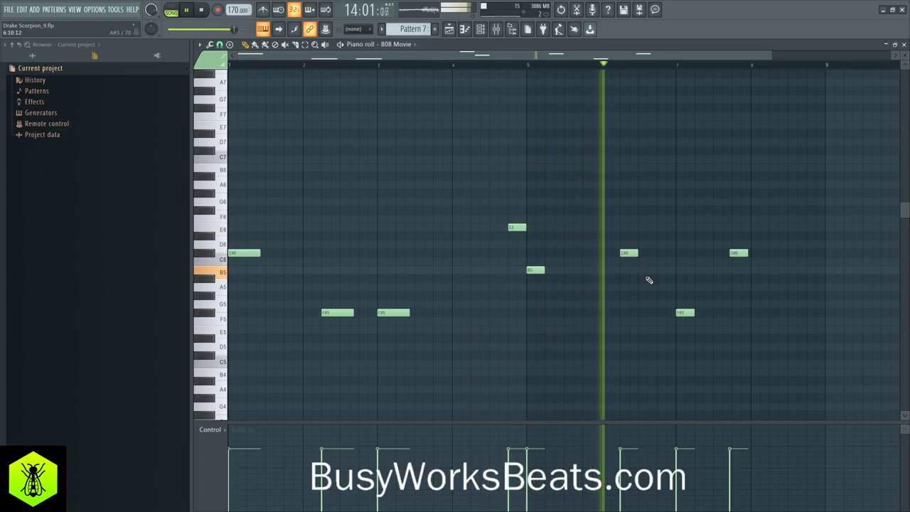
{"action": "left_click_drag", "start_coordinate": [740, 254], "coordinate": [791, 251]}
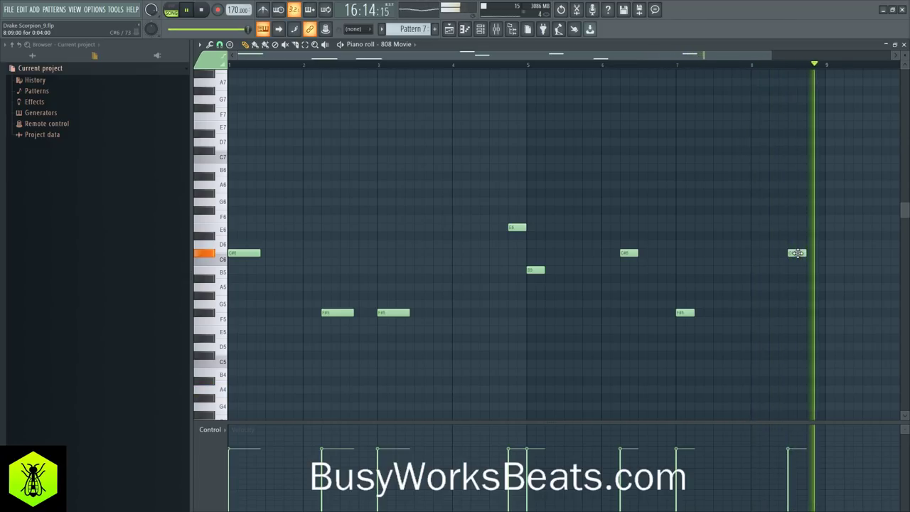
Add a 4-step E5 slide note at 2:09 beneath the first F#5 bass note.
{"action": "left_click", "coordinate": [903, 44]}
{"action": "left_click", "coordinate": [433, 236]}
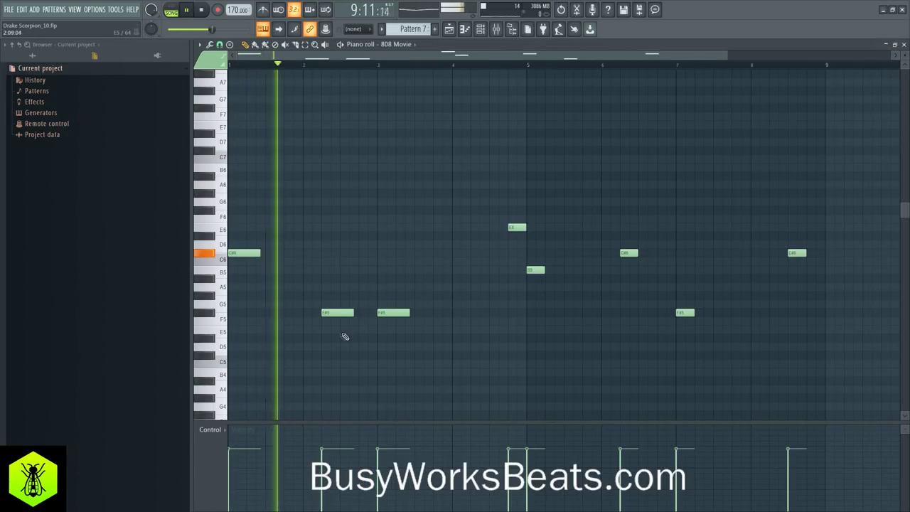
{"action": "key", "text": "space"}
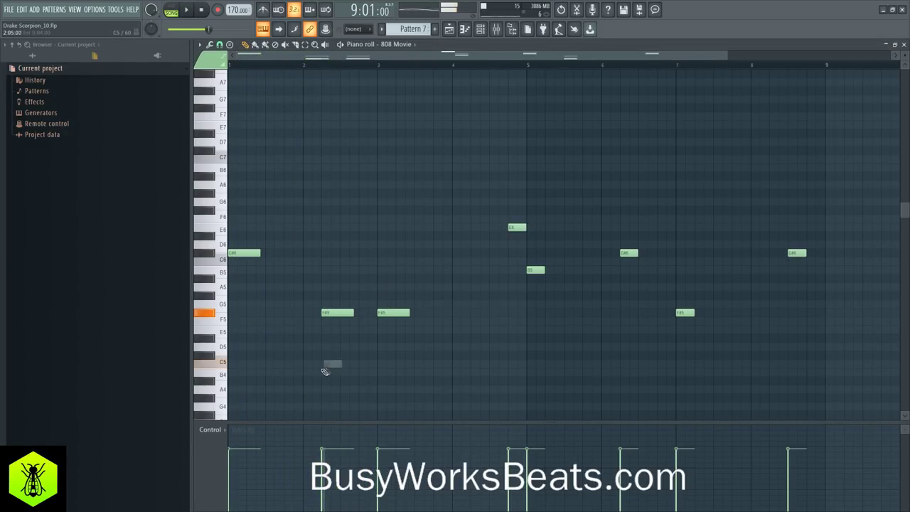
{"action": "double_click", "coordinate": [322, 330]}
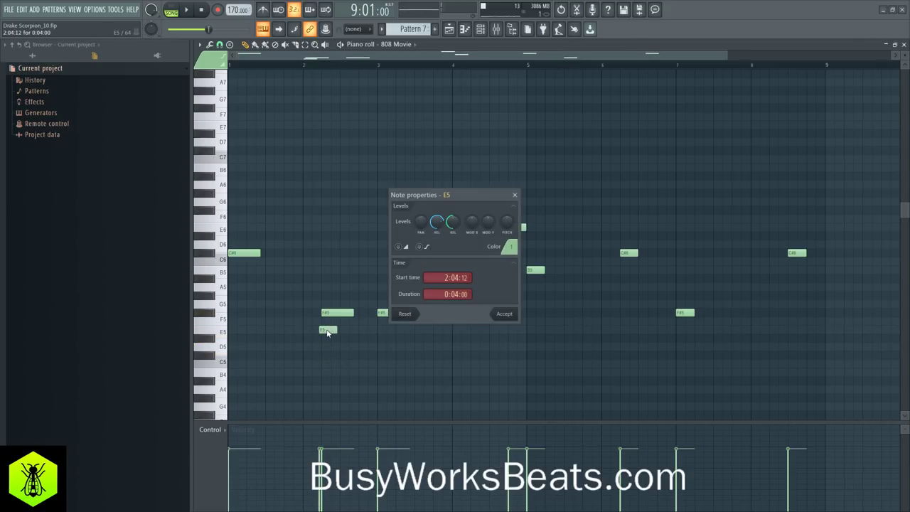
{"action": "left_click", "coordinate": [502, 313]}
{"action": "key", "text": "space"}
{"action": "left_click_drag", "start_coordinate": [326, 329], "coordinate": [347, 329]}
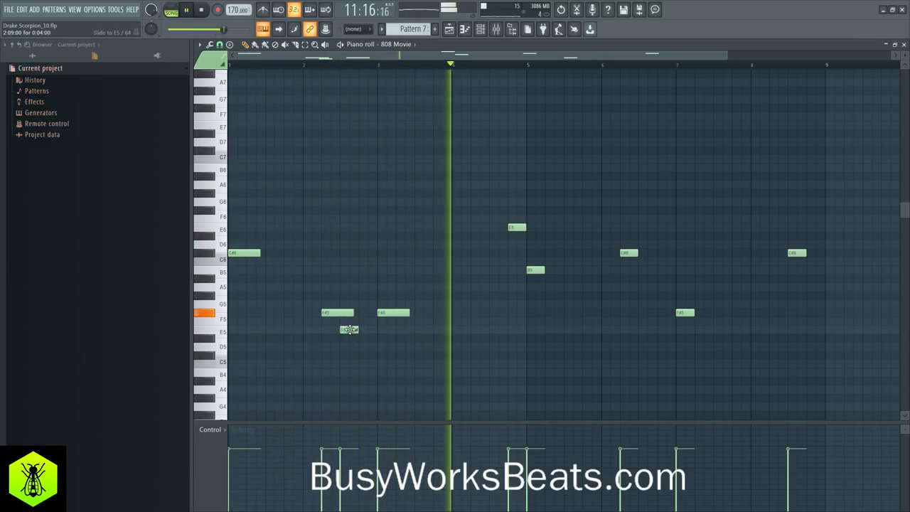
Add a 4-step E5 slide note at 7:05 and lengthen the bar 7 F#5 note to 8 steps.
{"action": "left_click", "coordinate": [684, 330]}
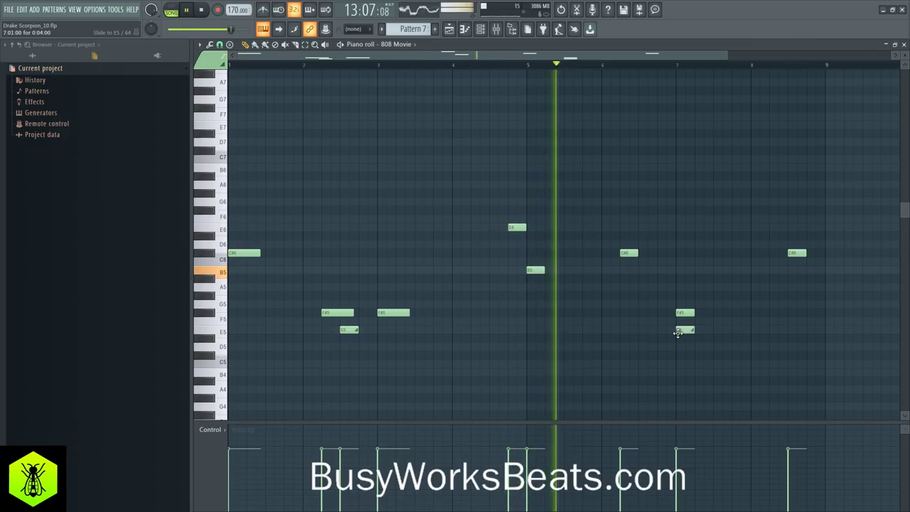
{"action": "left_click_drag", "start_coordinate": [685, 330], "coordinate": [704, 329]}
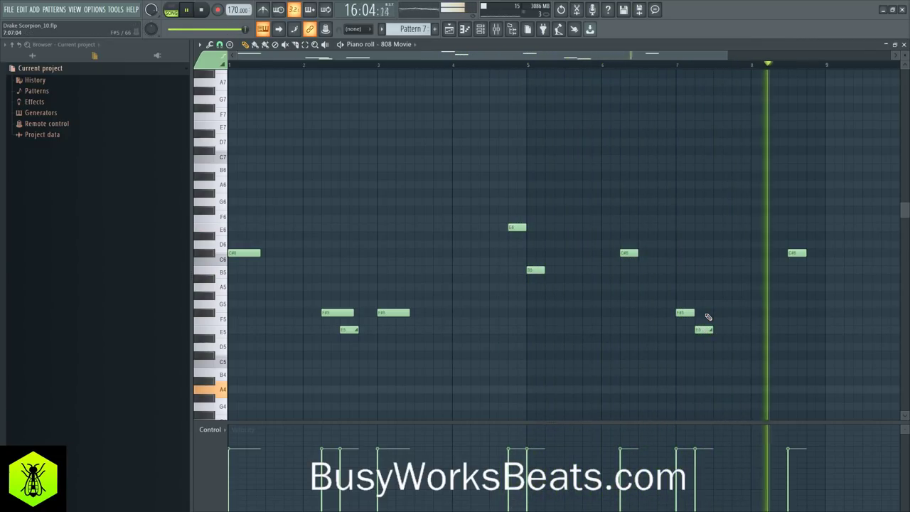
{"action": "left_click_drag", "start_coordinate": [694, 313], "coordinate": [710, 315]}
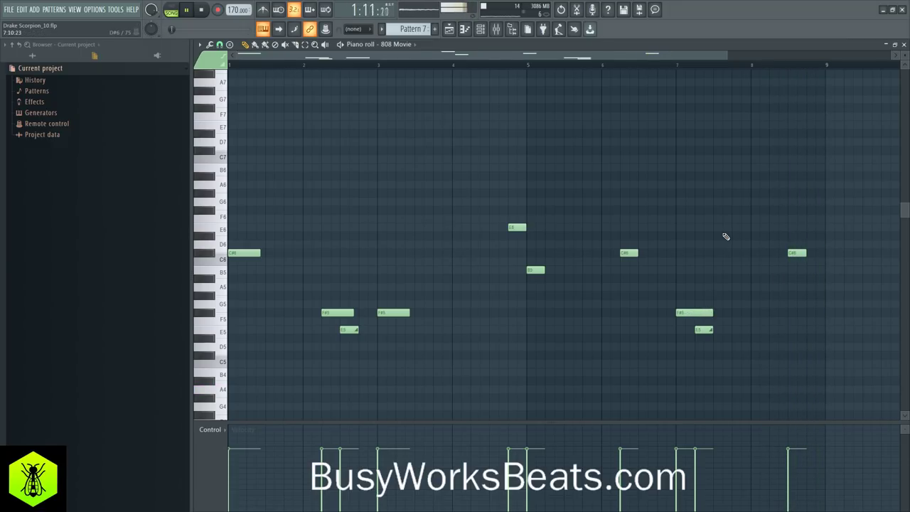
Make the Pattern 4 clip at bar 13 of the playlist unique as Pattern 5 and open it.
{"action": "left_click", "coordinate": [904, 45]}
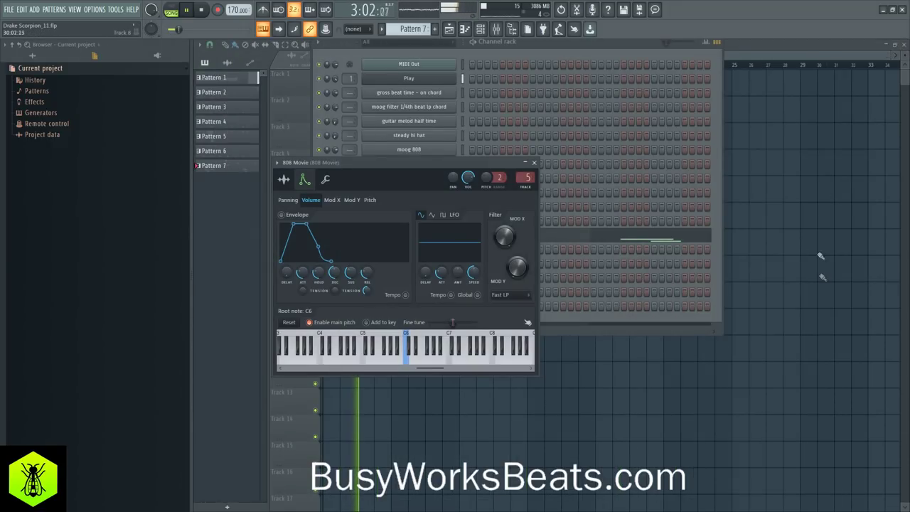
{"action": "left_click", "coordinate": [820, 256]}
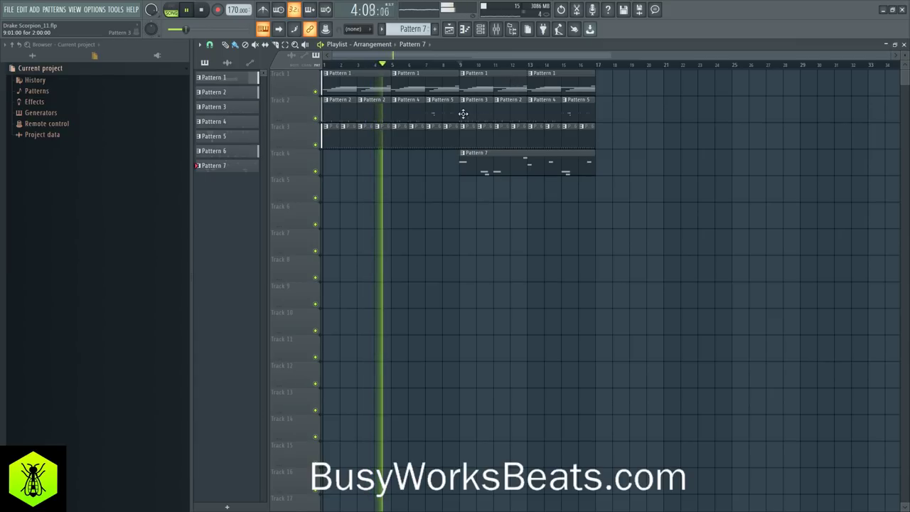
{"action": "left_click", "coordinate": [532, 100]}
{"action": "left_click", "coordinate": [545, 163]}
{"action": "double_click", "coordinate": [541, 114]}
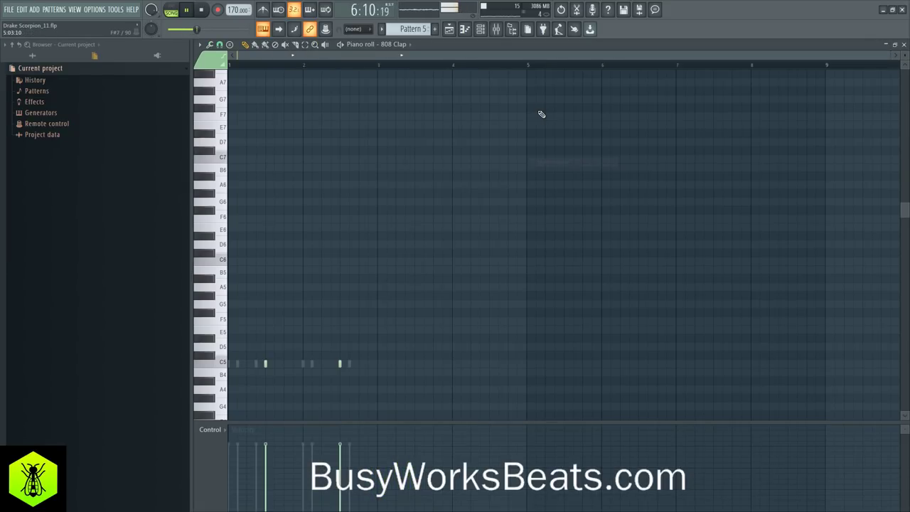
Examine Pattern 5's drum steps in the channel rack and return to the playlist.
{"action": "left_click", "coordinate": [904, 46]}
{"action": "key", "text": "F6"}
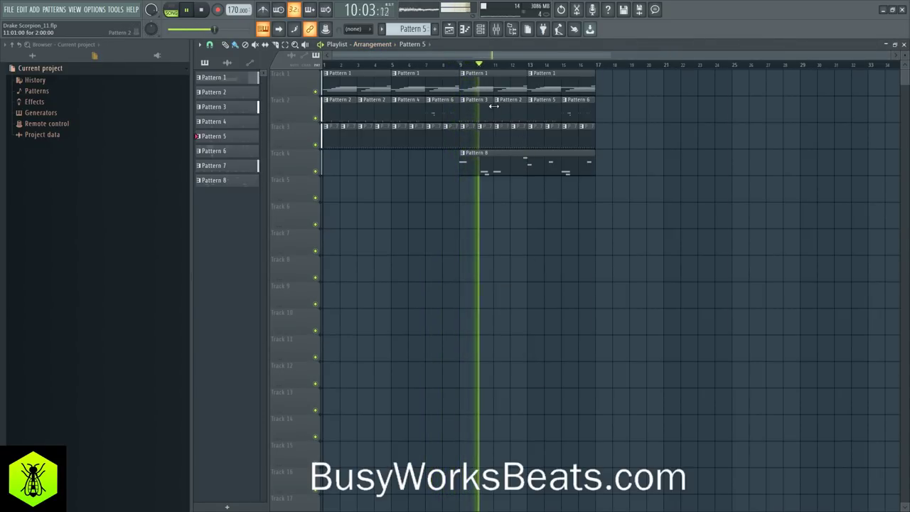
{"action": "left_click", "coordinate": [480, 29]}
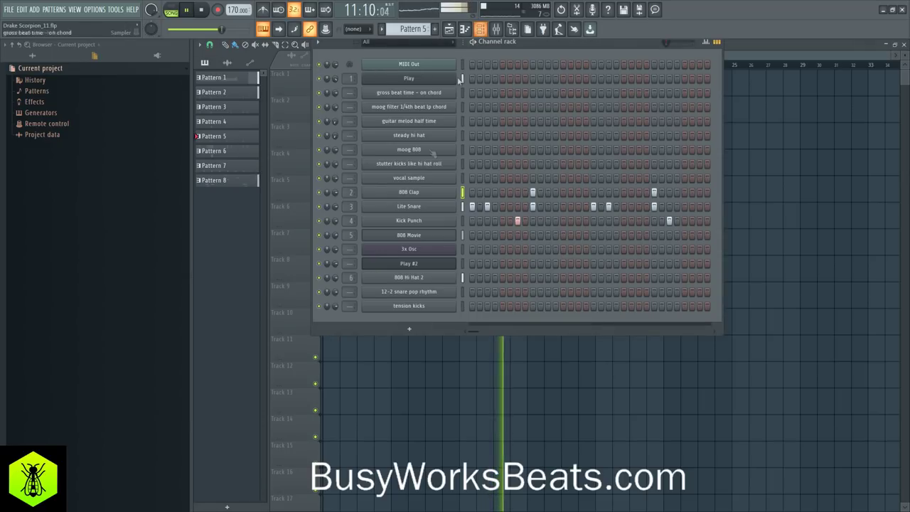
{"action": "key", "text": "F6"}
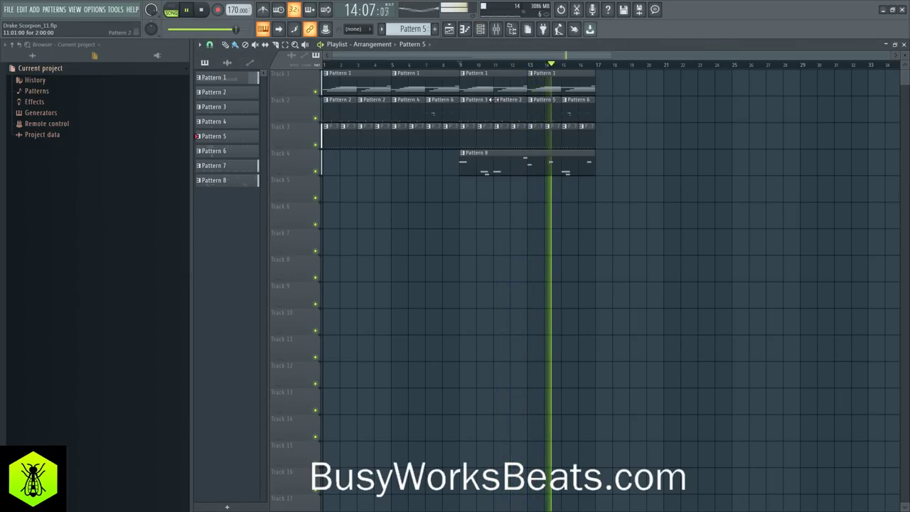
Make the Pattern 6 clip at bar 15 of the playlist unique as Pattern 7 and open it.
{"action": "left_click", "coordinate": [565, 101]}
{"action": "left_click", "coordinate": [589, 162]}
{"action": "double_click", "coordinate": [577, 109]}
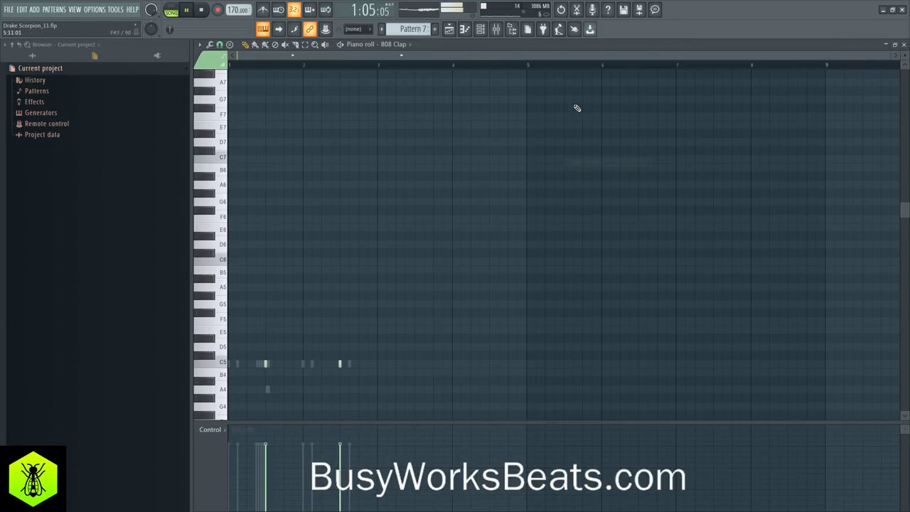
Delete the A4 note from the 808 Movie part in Pattern 7.
{"action": "left_click", "coordinate": [904, 46]}
{"action": "left_click", "coordinate": [548, 235]}
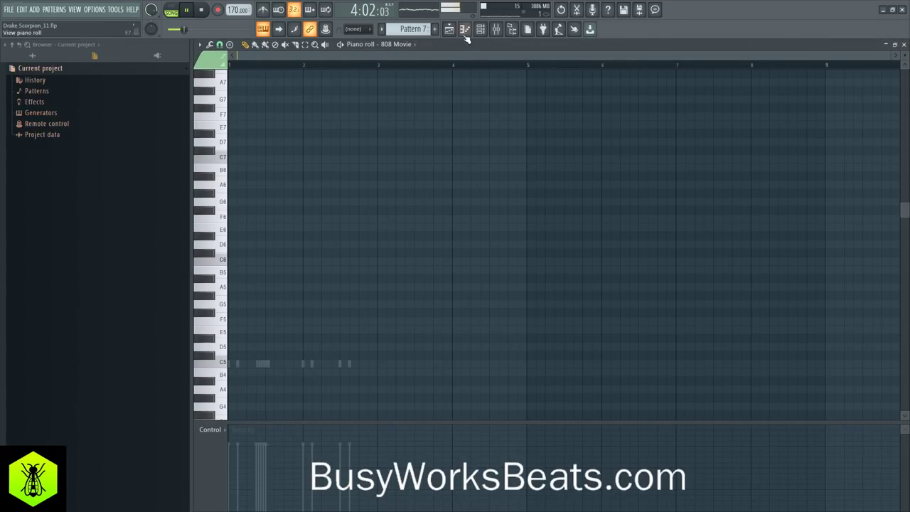
{"action": "left_click", "coordinate": [903, 45]}
In Pattern 6, replace the 808 Movie's short A4 note with an A4 note about 8 steps long, starting at step 11 of bar 1.
{"action": "key", "text": "F6"}
{"action": "left_click", "coordinate": [433, 103]}
{"action": "double_click", "coordinate": [432, 103]}
{"action": "left_click", "coordinate": [904, 45]}
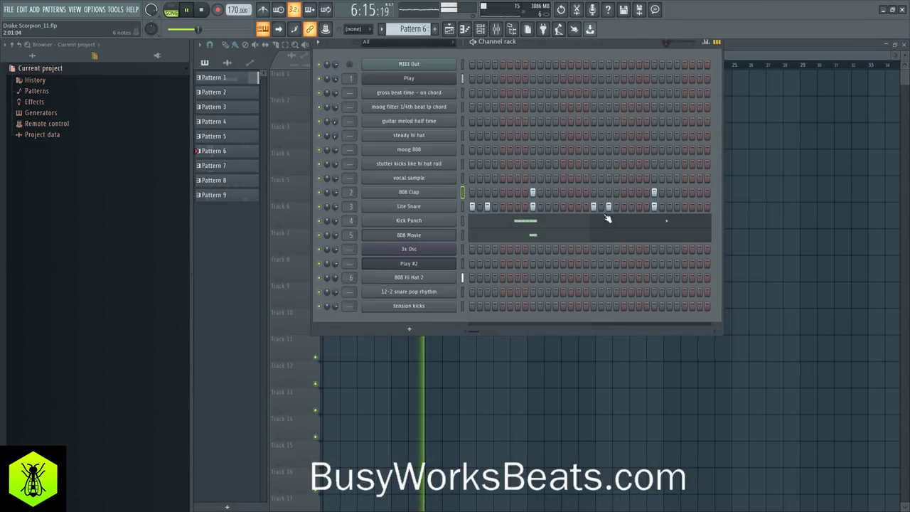
{"action": "left_click", "coordinate": [545, 237]}
{"action": "key", "text": "space"}
{"action": "right_click", "coordinate": [268, 389]}
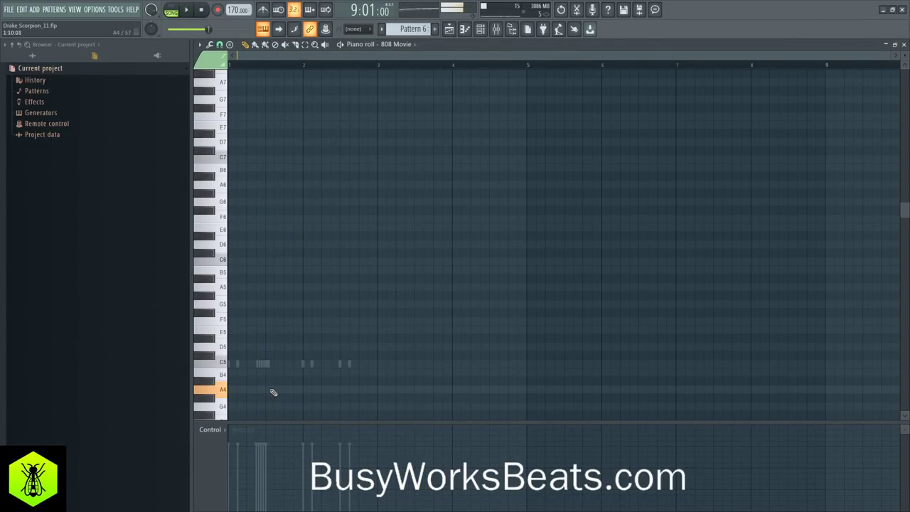
{"action": "key", "text": "space"}
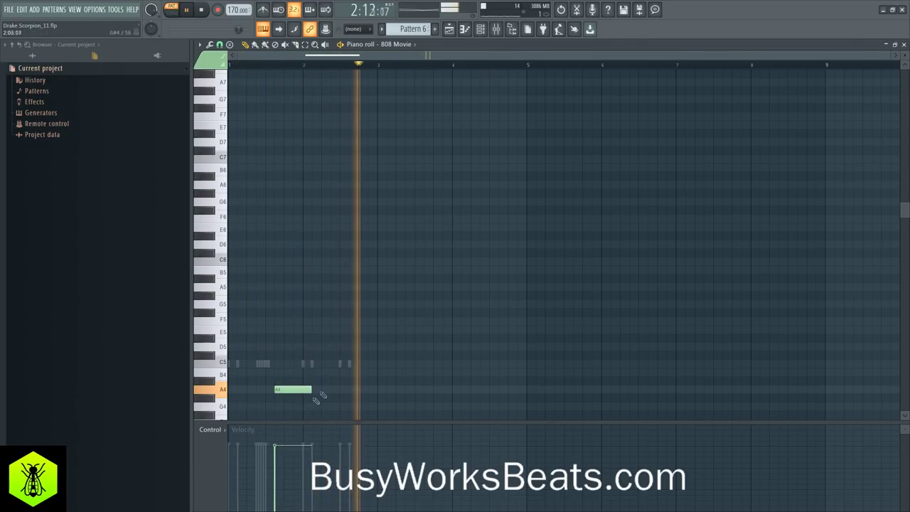
{"action": "left_click", "coordinate": [905, 45]}
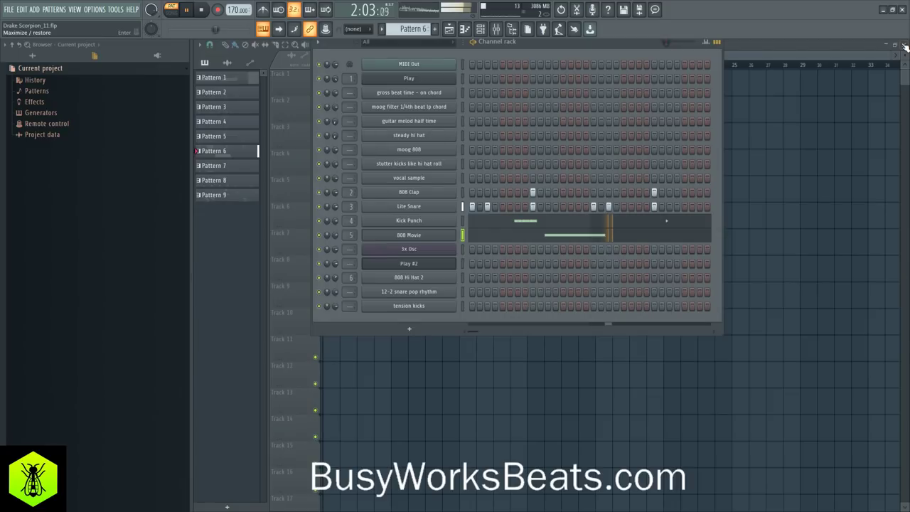
Switch playback to the whole song and lower the 808 Hi Hat 2 mixer volume to 66%.
{"action": "right_click", "coordinate": [816, 298]}
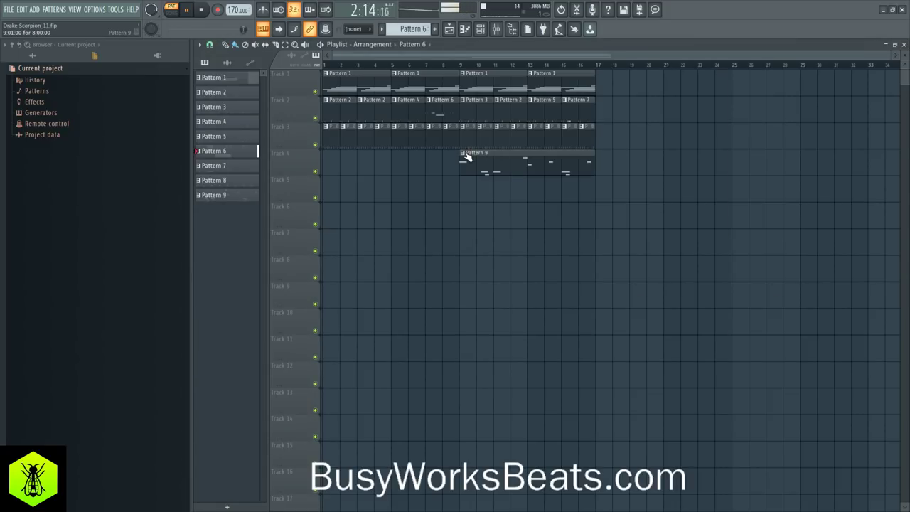
{"action": "left_click", "coordinate": [173, 17]}
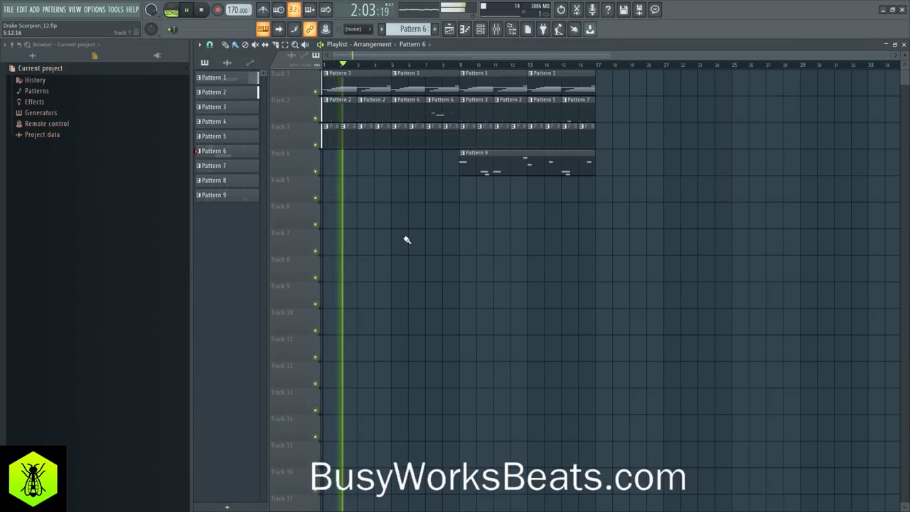
{"action": "left_click", "coordinate": [496, 29]}
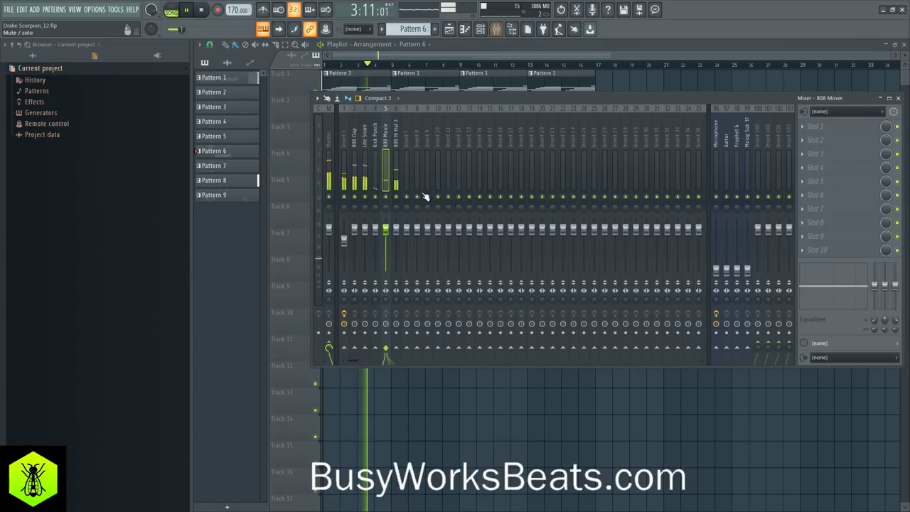
{"action": "left_click_drag", "start_coordinate": [398, 230], "coordinate": [399, 245]}
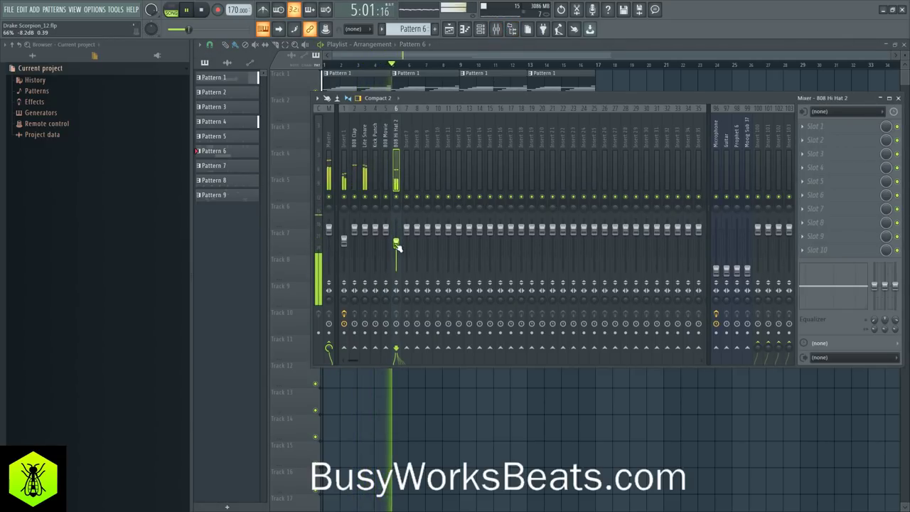
On mixer Insert 1, load UAD Roland CE-1 in the first effect slot, ahead of the reverb, with the chorus intensity at 32.6%.
{"action": "left_click", "coordinate": [348, 146]}
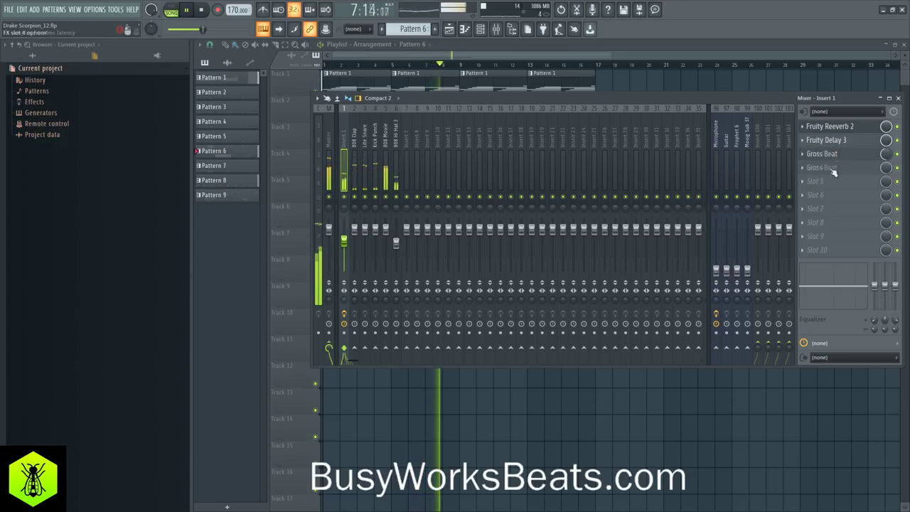
{"action": "left_click", "coordinate": [825, 128]}
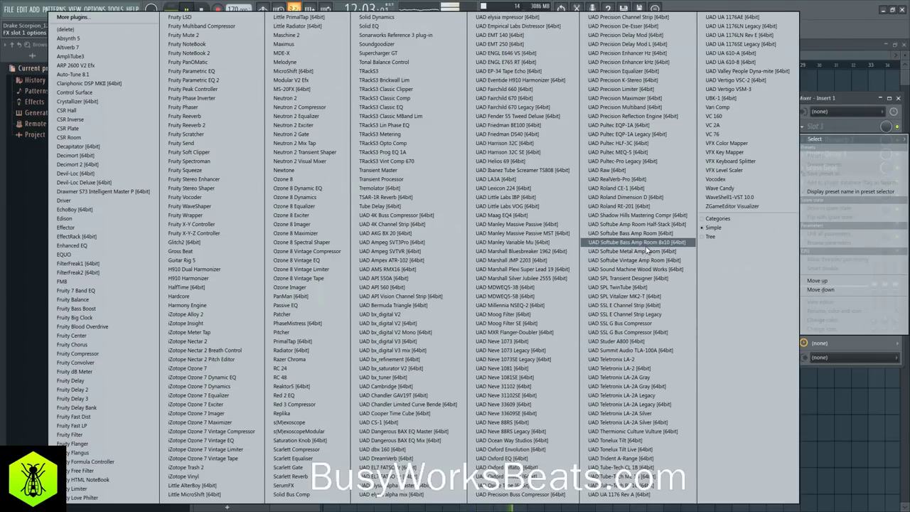
{"action": "left_click", "coordinate": [630, 189]}
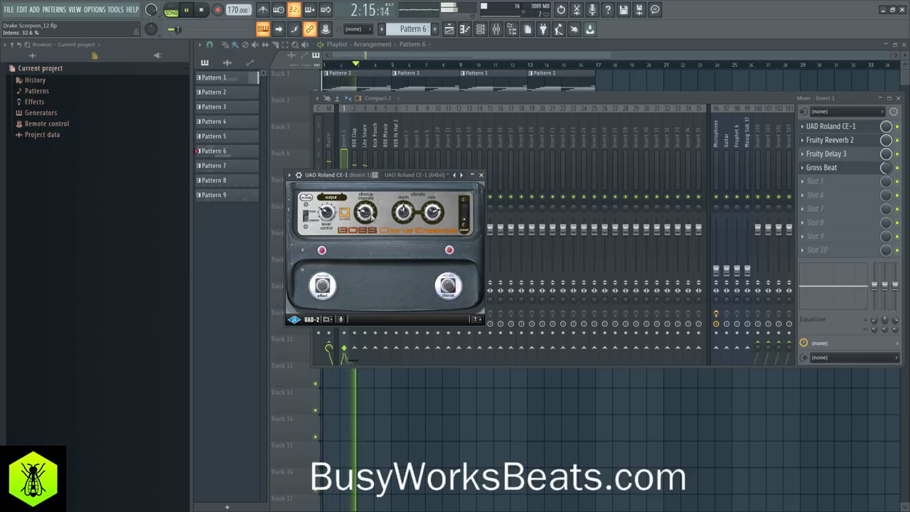
{"action": "left_click", "coordinate": [482, 175]}
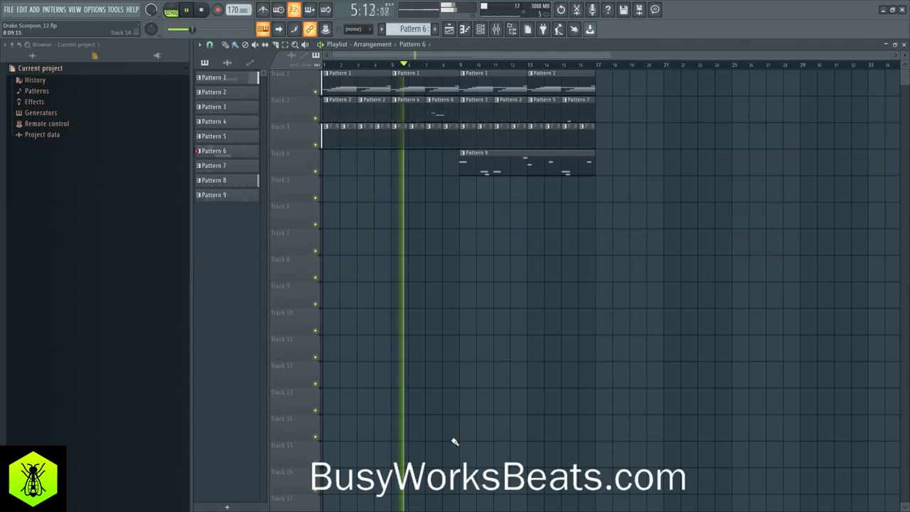
Inspect the Kick Punch mixer track while the song plays, and close the open windows.
{"action": "key", "text": "F9"}
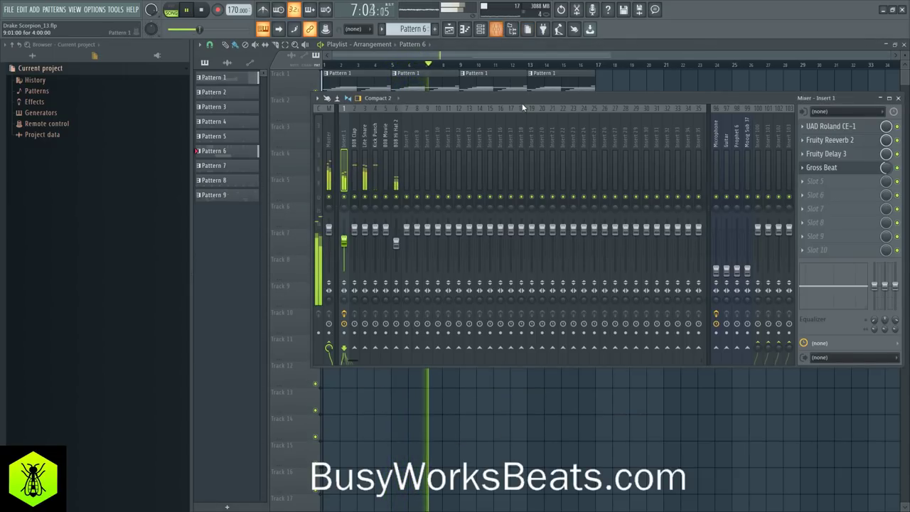
{"action": "left_click", "coordinate": [379, 143]}
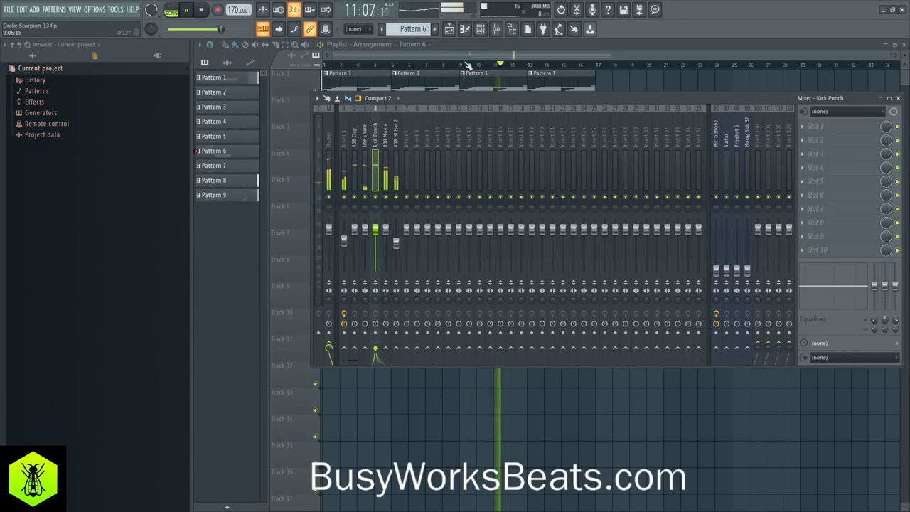
{"action": "left_click", "coordinate": [481, 29]}
{"action": "key", "text": "F12"}
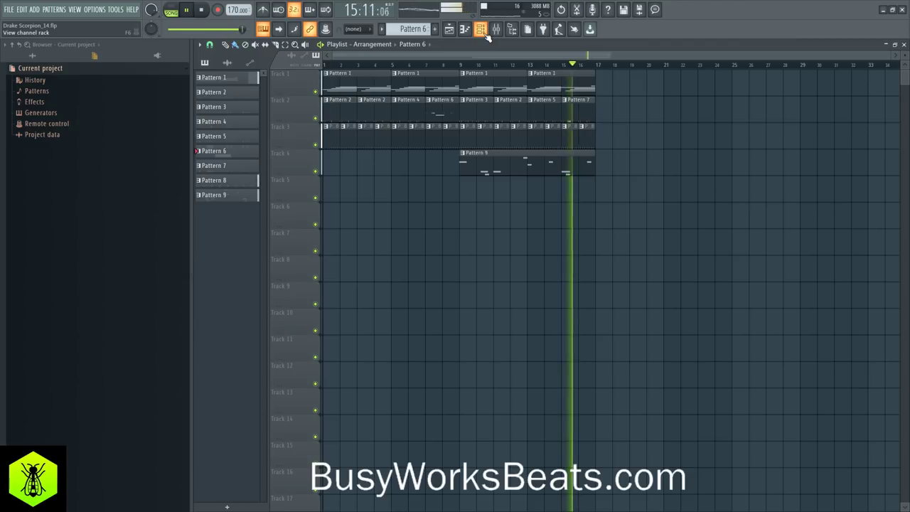
Switch the channel rack to the new empty Pattern 10.
{"action": "left_click", "coordinate": [484, 31]}
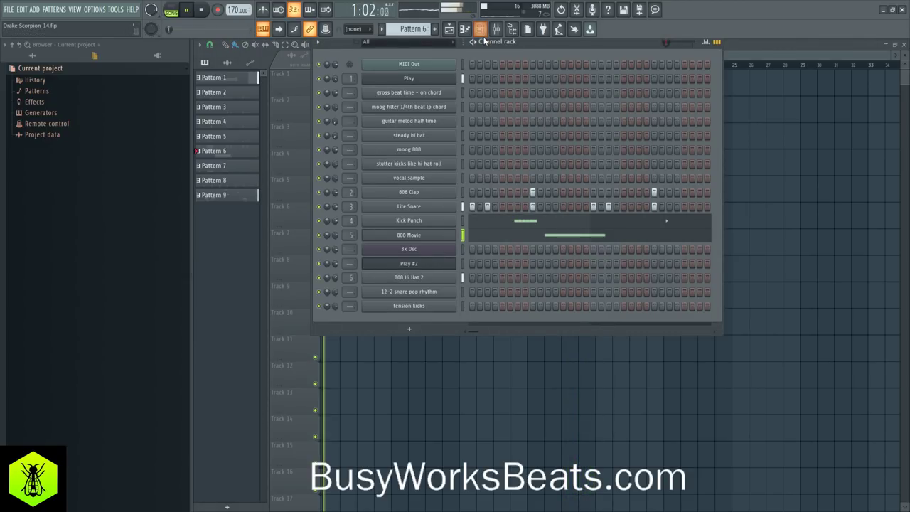
{"action": "left_click_drag", "start_coordinate": [414, 28], "coordinate": [414, 5]}
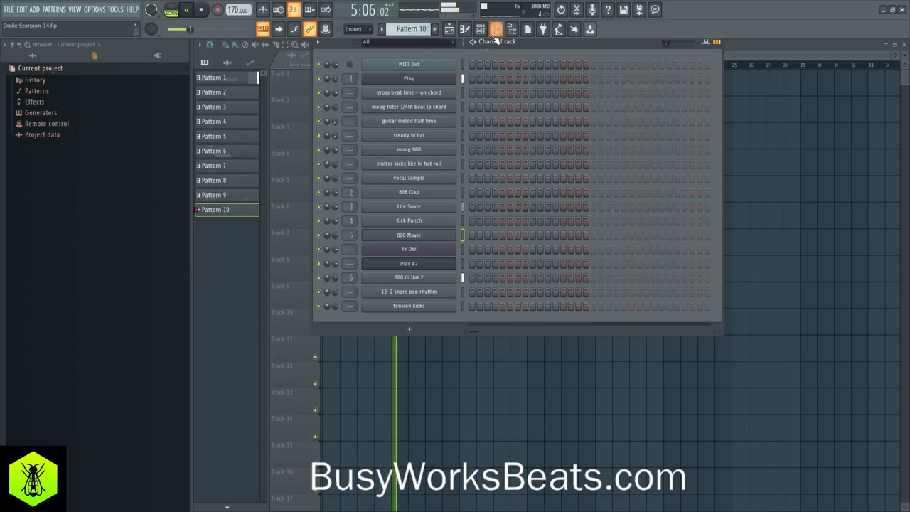
Reset the Microphone mixer track's volume to its default level and stop playback.
{"action": "left_click", "coordinate": [498, 29]}
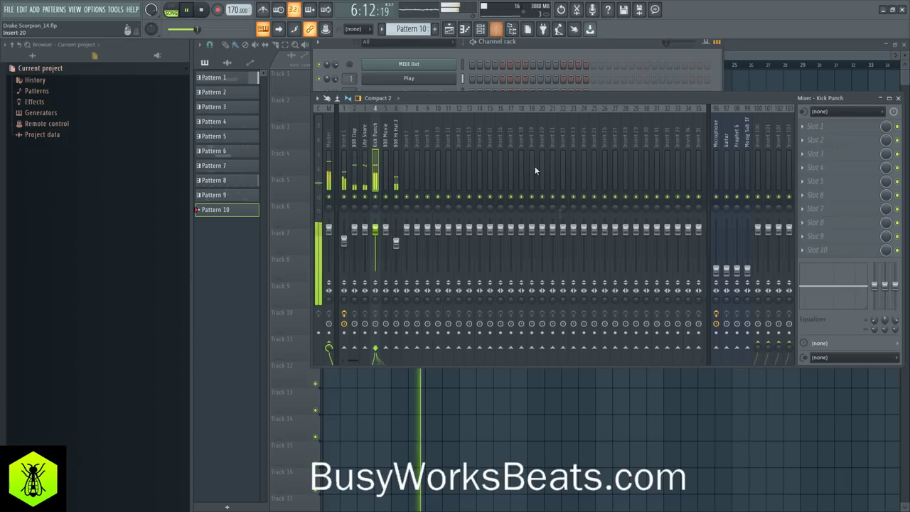
{"action": "scroll", "coordinate": [568, 123], "scroll_direction": "down", "scroll_amount": 10}
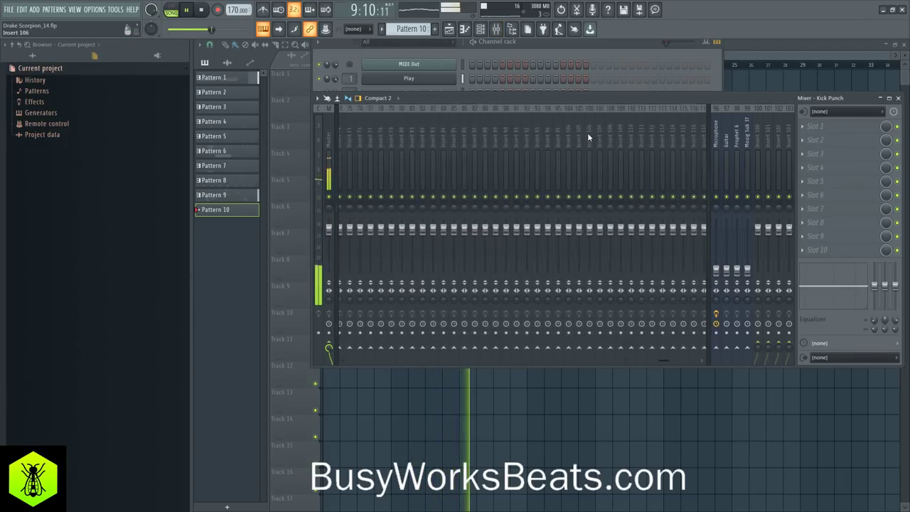
{"action": "scroll", "coordinate": [587, 132], "scroll_direction": "up", "scroll_amount": 8}
{"action": "scroll", "coordinate": [588, 137], "scroll_direction": "up", "scroll_amount": 5}
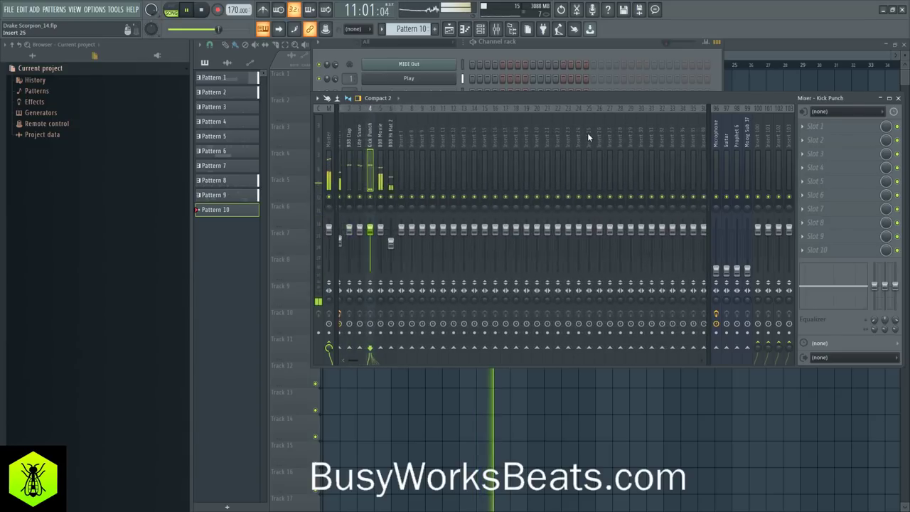
{"action": "right_click", "coordinate": [716, 269]}
{"action": "left_click", "coordinate": [726, 276]}
{"action": "key", "text": "space"}
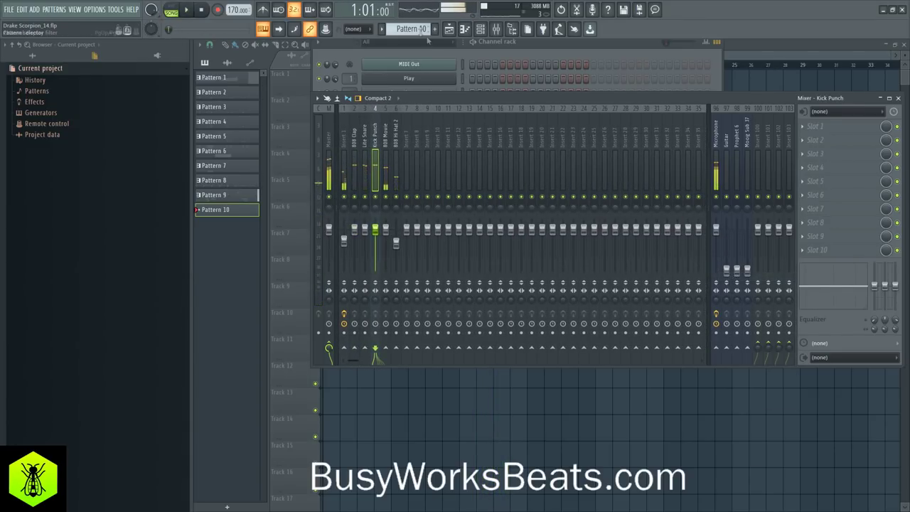
Select Pattern 1 and add a Sylenth1 [64bit] instrument channel to the channel rack.
{"action": "left_click", "coordinate": [467, 52]}
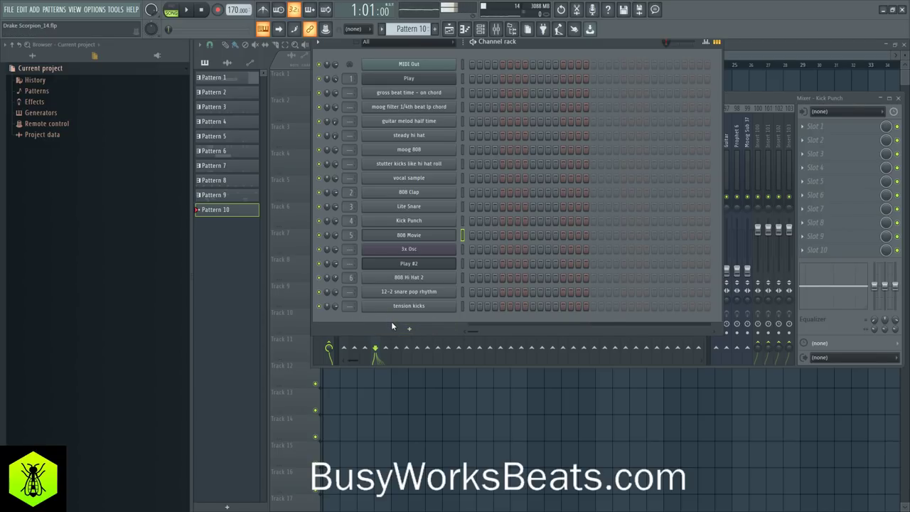
{"action": "left_click_drag", "start_coordinate": [412, 30], "coordinate": [411, 51]}
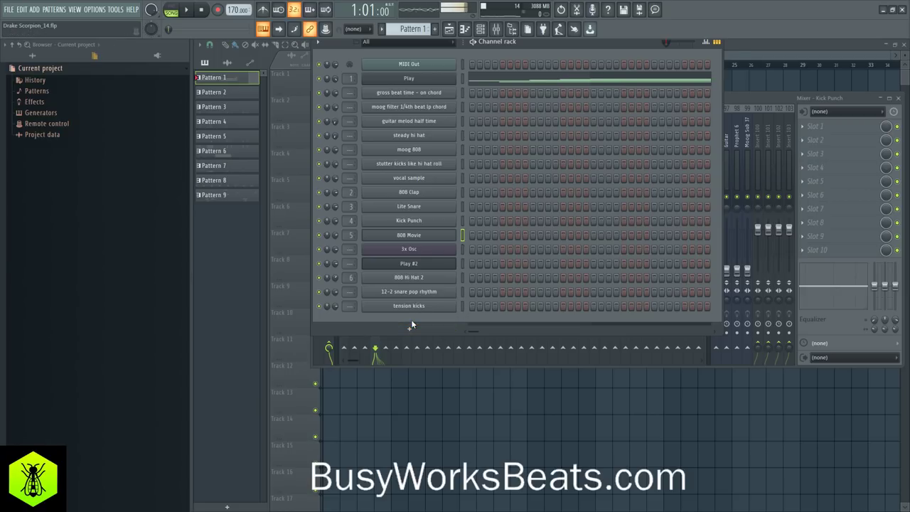
{"action": "left_click", "coordinate": [410, 327]}
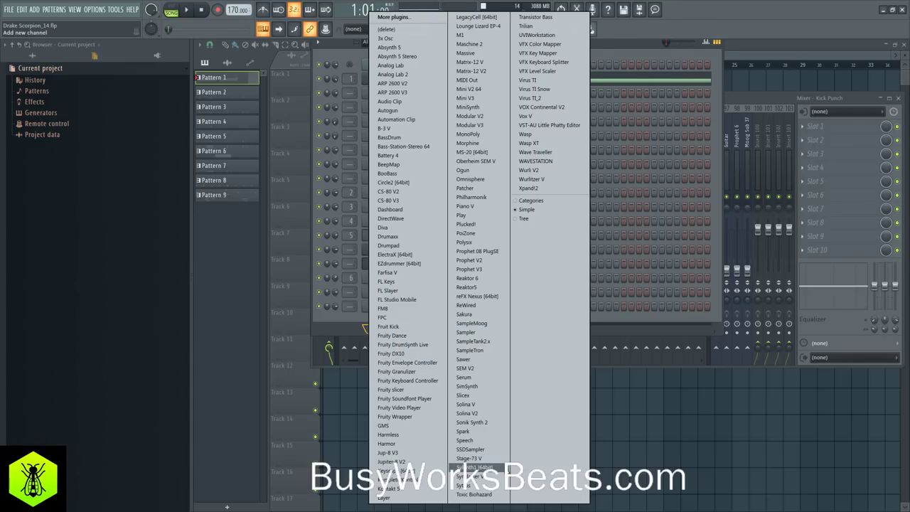
{"action": "left_click", "coordinate": [478, 467]}
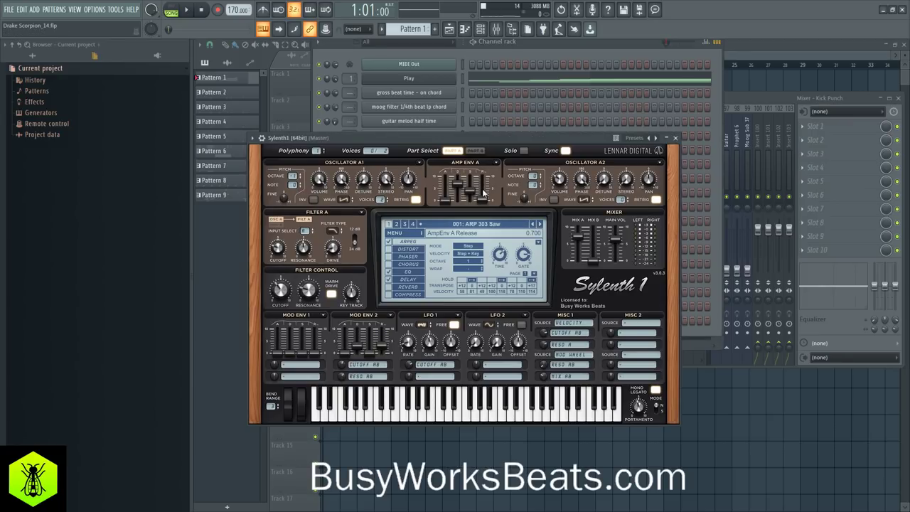
Decline the Sylenth1 update download and clear the current preset to an Init patch.
{"action": "left_click", "coordinate": [410, 237]}
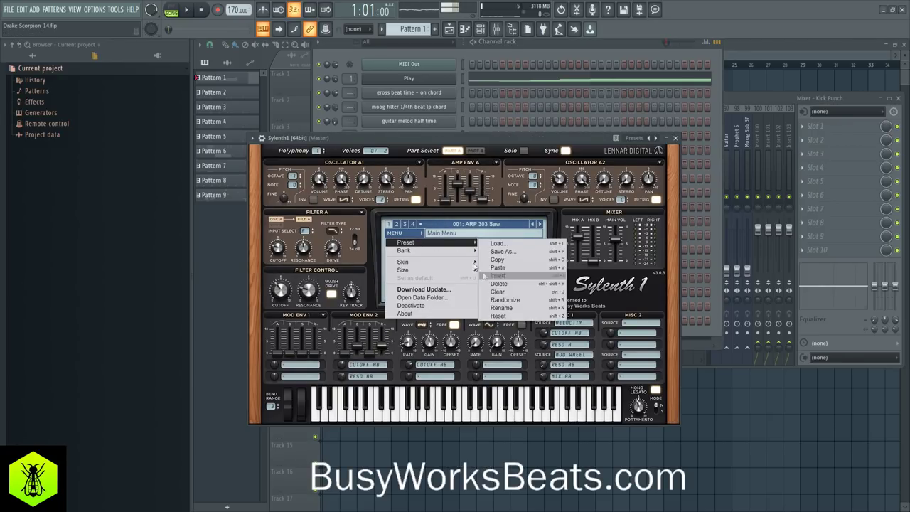
{"action": "mouse_move", "coordinate": [471, 245]}
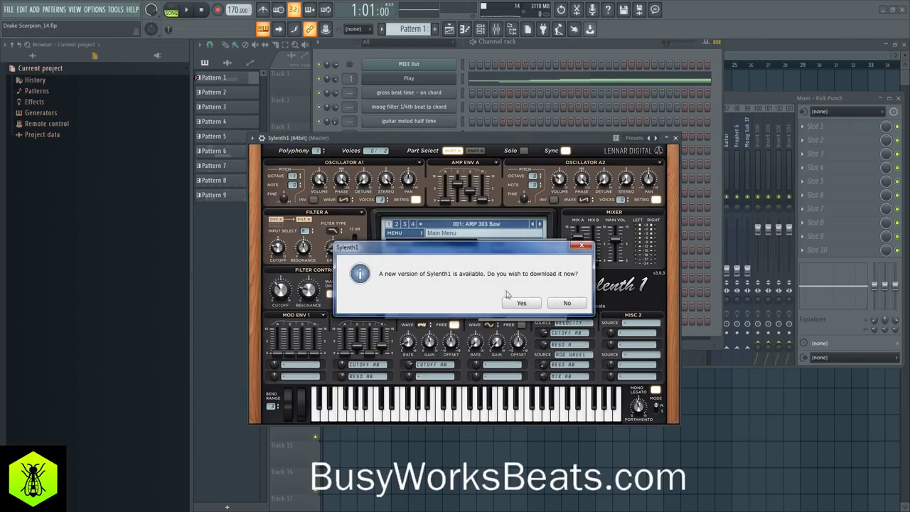
{"action": "left_click", "coordinate": [581, 246]}
{"action": "mouse_move", "coordinate": [460, 244]}
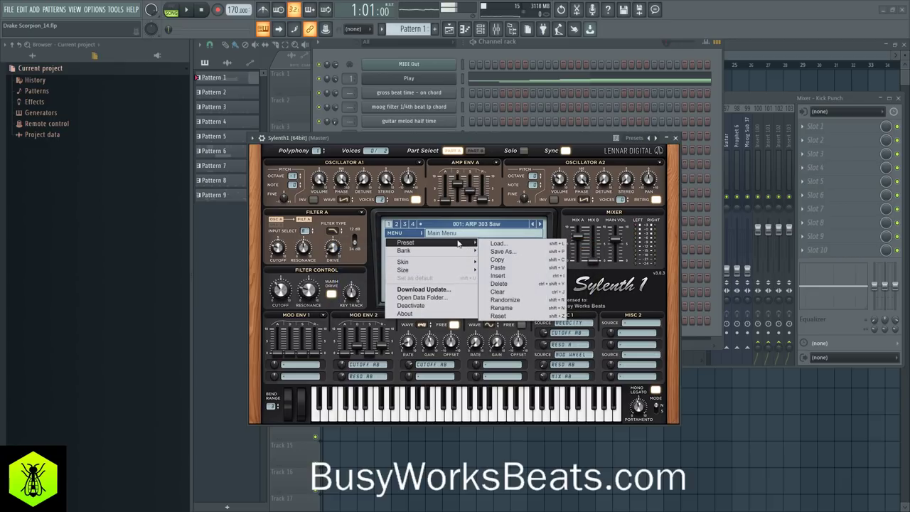
{"action": "left_click", "coordinate": [539, 291]}
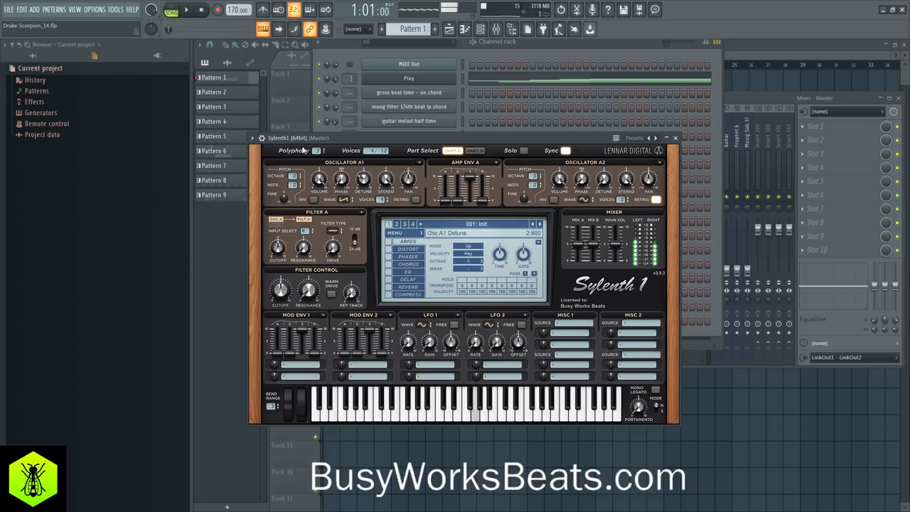
Audition a note, set the Filter A type to Bypass, and close the synth.
{"action": "key", "text": "b"}
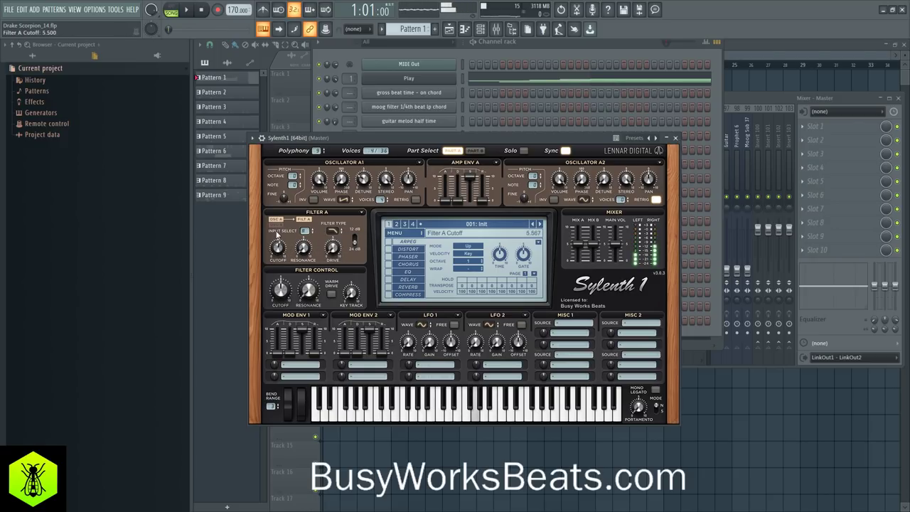
{"action": "left_click", "coordinate": [333, 230]}
{"action": "left_click", "coordinate": [345, 240]}
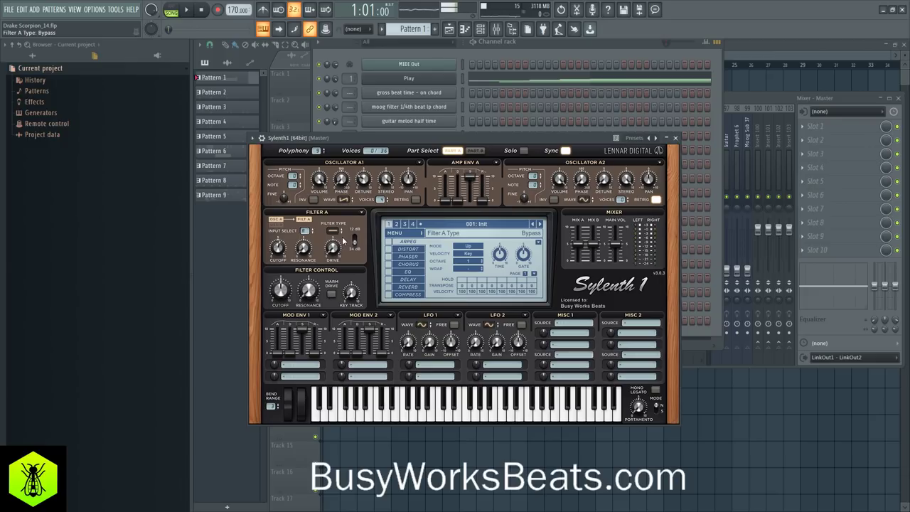
{"action": "left_click", "coordinate": [675, 137]}
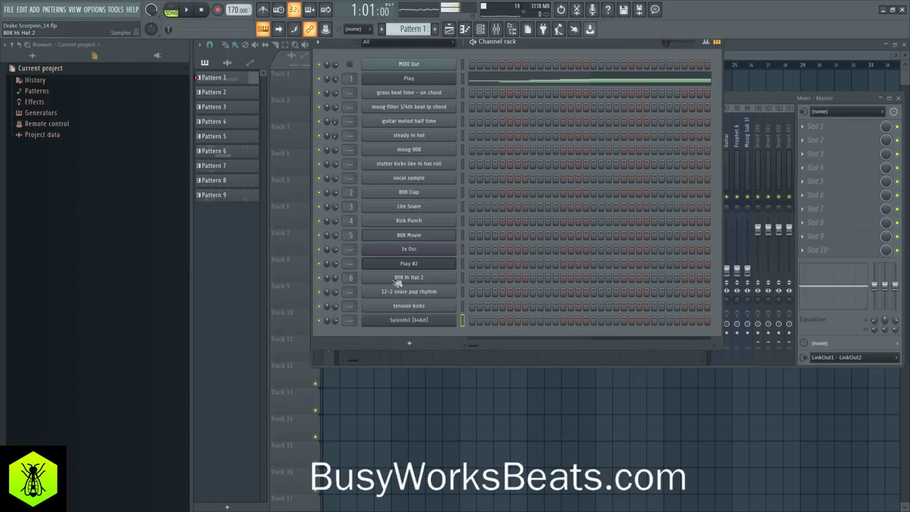
Route the Sylenth1 channel to its own mixer track and load UAD Moog Filter [64bit] in the first effect slot.
{"action": "key", "text": "ctrl+l"}
{"action": "left_click", "coordinate": [787, 104]}
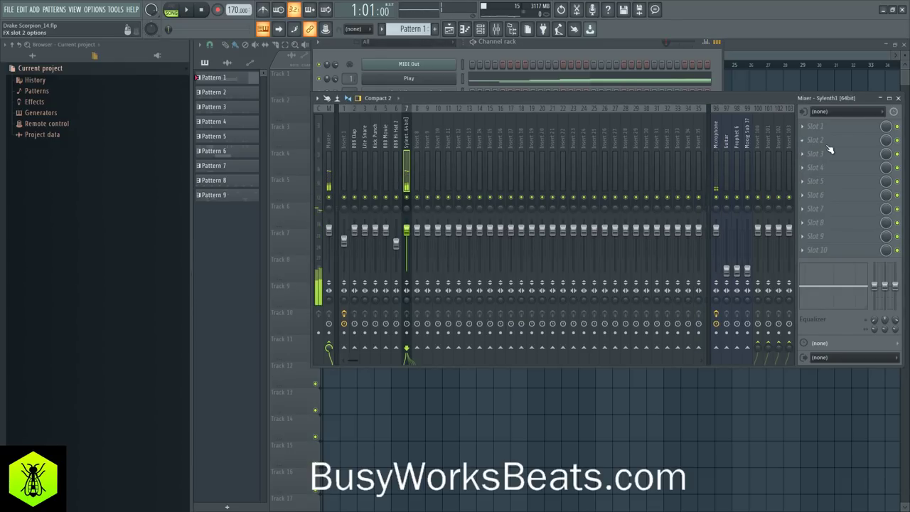
{"action": "left_click", "coordinate": [816, 127]}
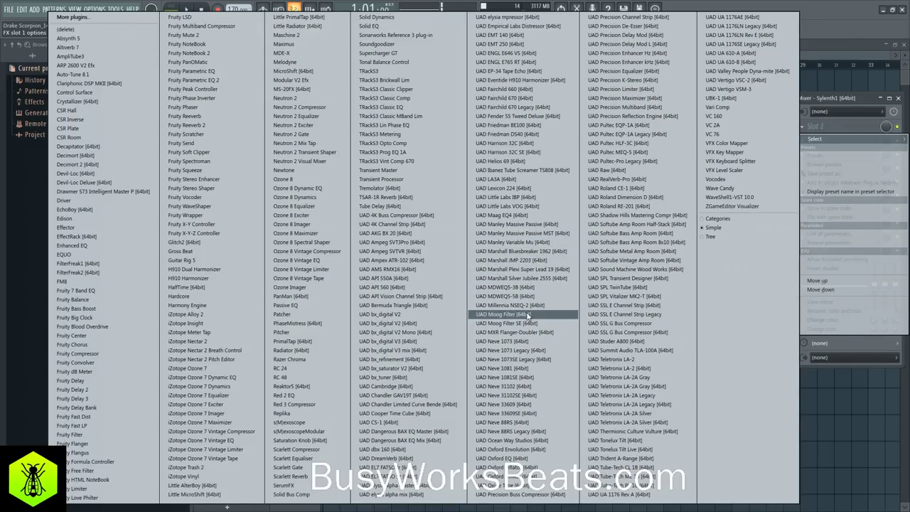
{"action": "left_click", "coordinate": [530, 315]}
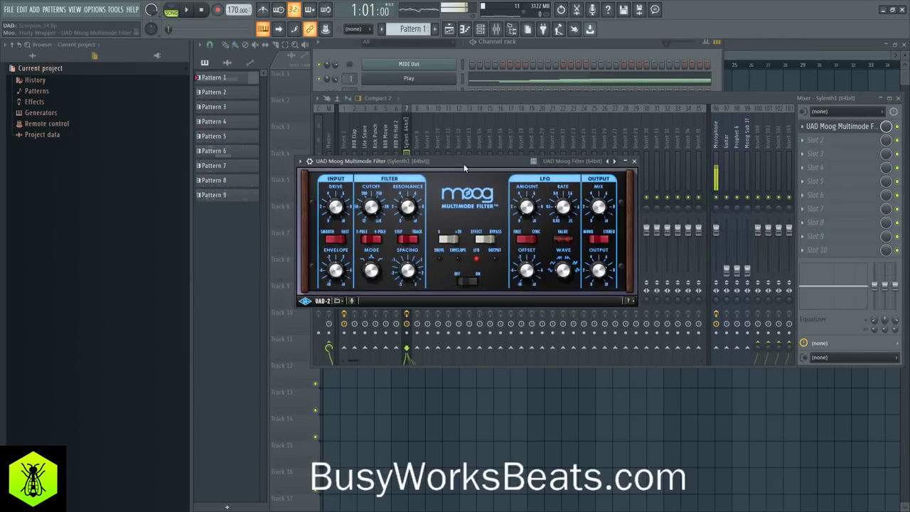
Adjust the Moog filter's LFO sync switch, LFO wave and filter cutoff.
{"action": "left_click", "coordinate": [535, 236]}
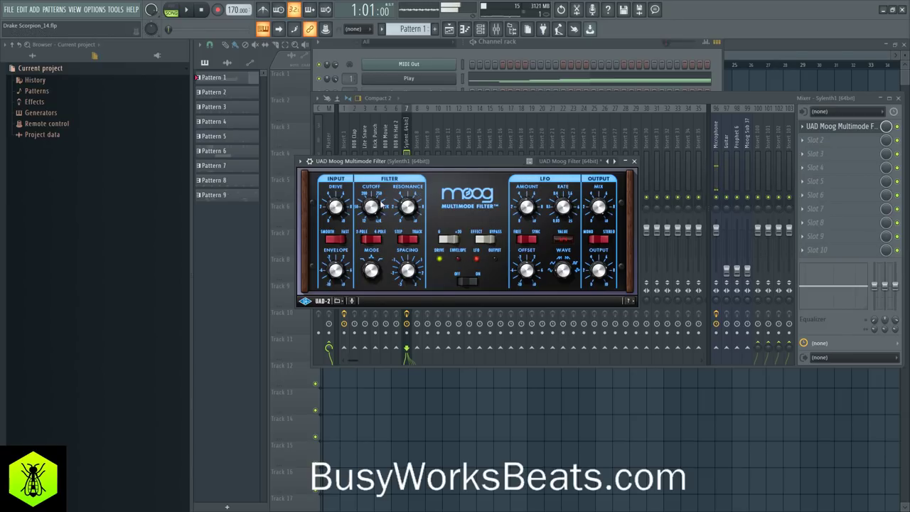
{"action": "left_click_drag", "start_coordinate": [561, 267], "coordinate": [559, 243]}
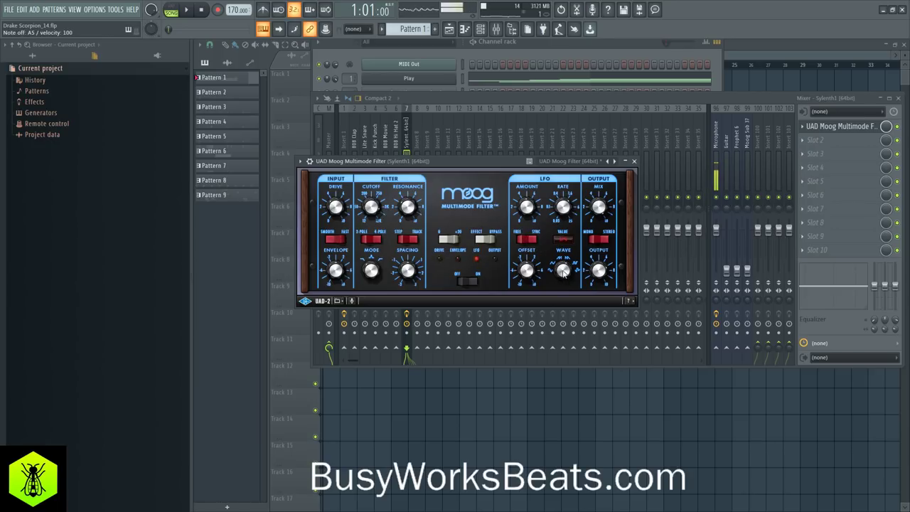
{"action": "left_click_drag", "start_coordinate": [563, 265], "coordinate": [559, 291]}
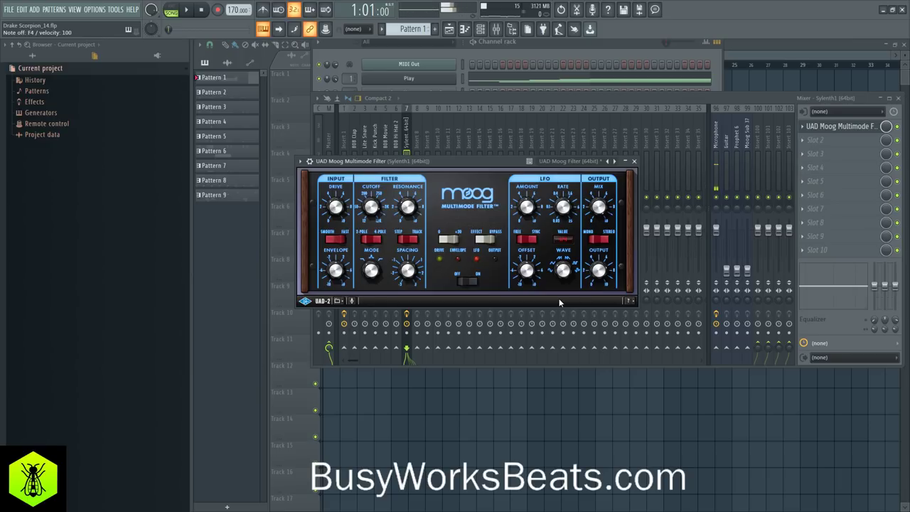
{"action": "left_click_drag", "start_coordinate": [372, 203], "coordinate": [378, 249]}
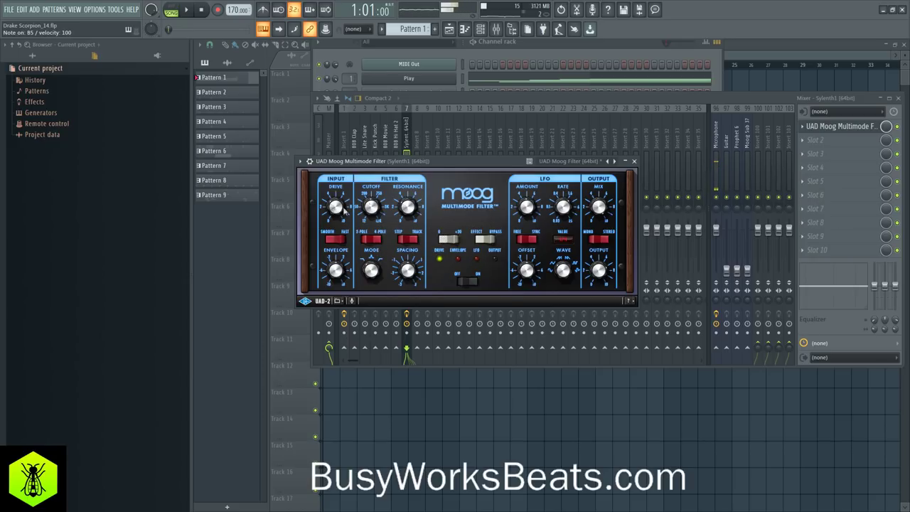
Disable the Moog Multimode Filter slot on the Sylenth1 mixer track.
{"action": "left_click", "coordinate": [540, 50]}
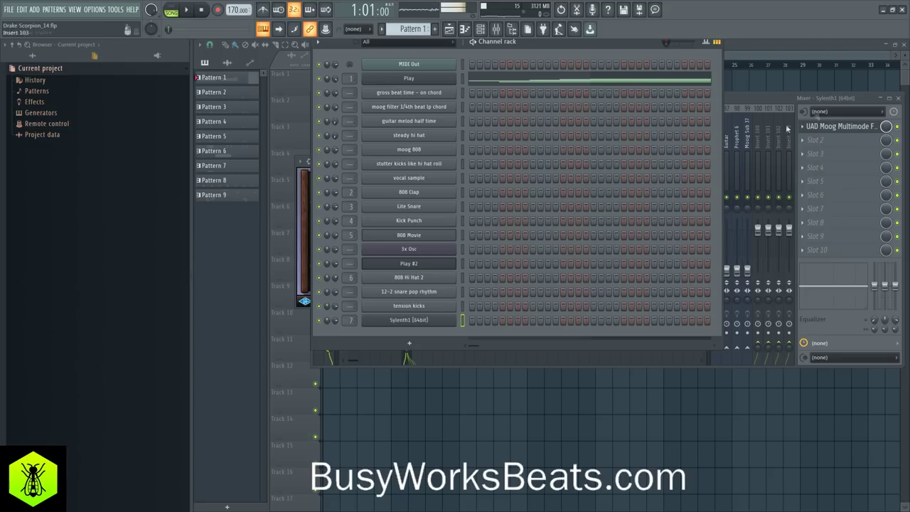
{"action": "left_click", "coordinate": [897, 127]}
{"action": "left_click", "coordinate": [539, 54]}
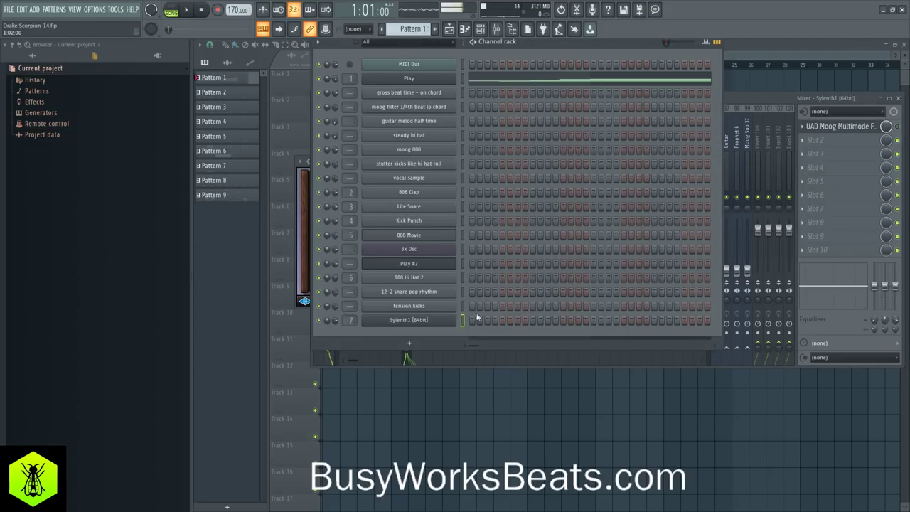
Open the Sylenth1 piano roll and draw an A5 note from bar 1, two bars long.
{"action": "right_click", "coordinate": [445, 318]}
{"action": "left_click", "coordinate": [478, 323]}
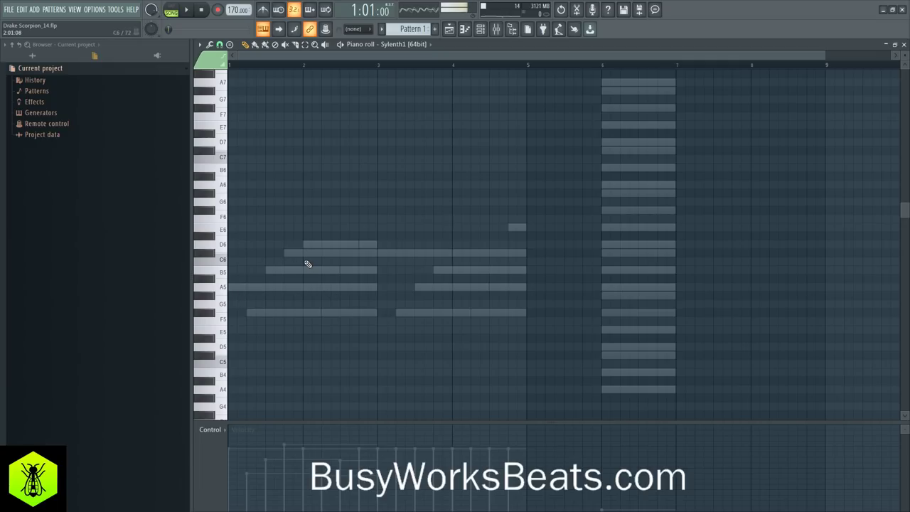
{"action": "left_click", "coordinate": [236, 286]}
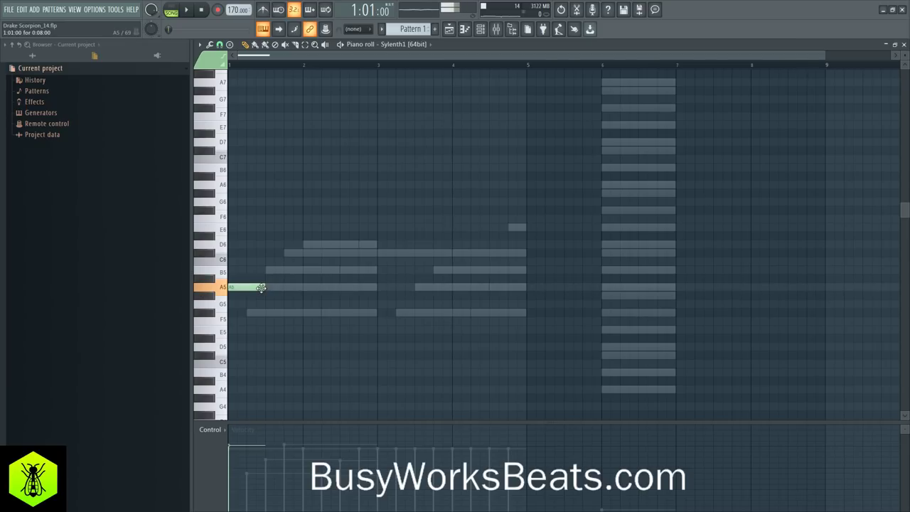
{"action": "left_click_drag", "start_coordinate": [263, 287], "coordinate": [373, 277]}
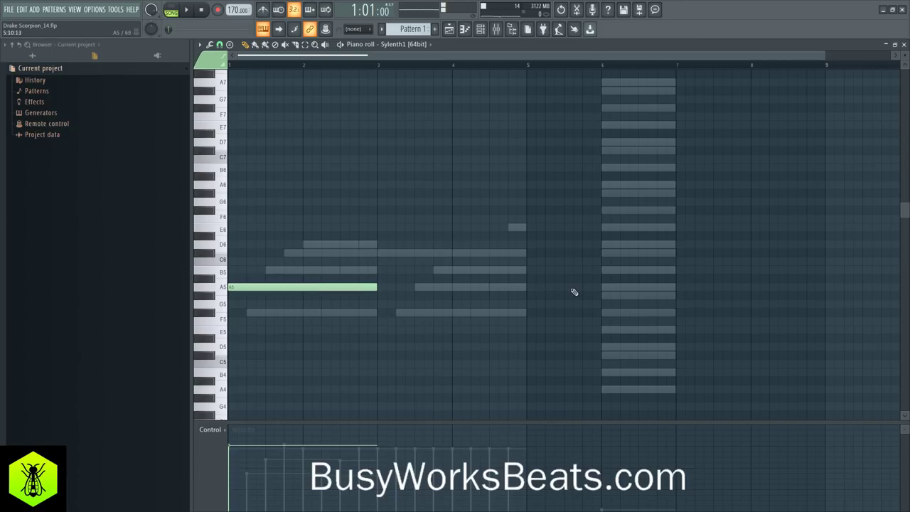
Build a two-bar A5, C#6, E6 and G#6 chord at the bar 6 scale guide, move it to bar 1, and audition it.
{"action": "left_click", "coordinate": [603, 287]}
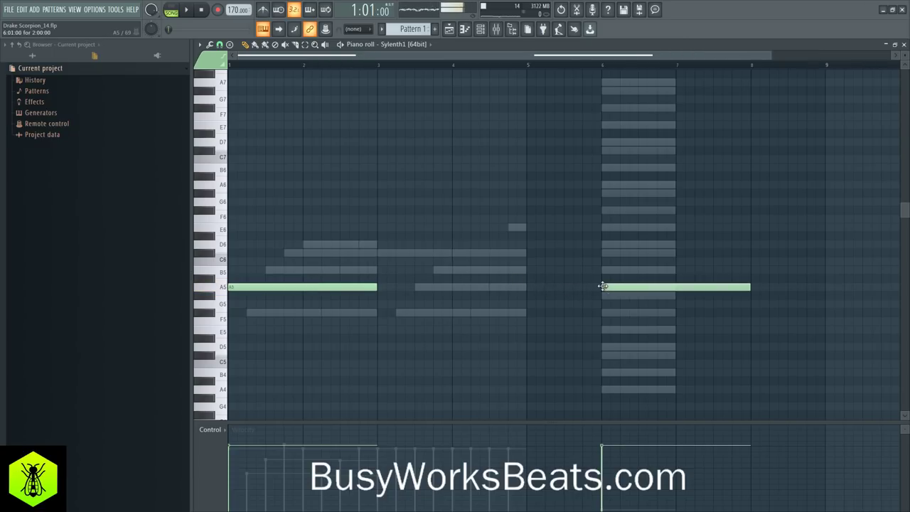
{"action": "left_click", "coordinate": [604, 252]}
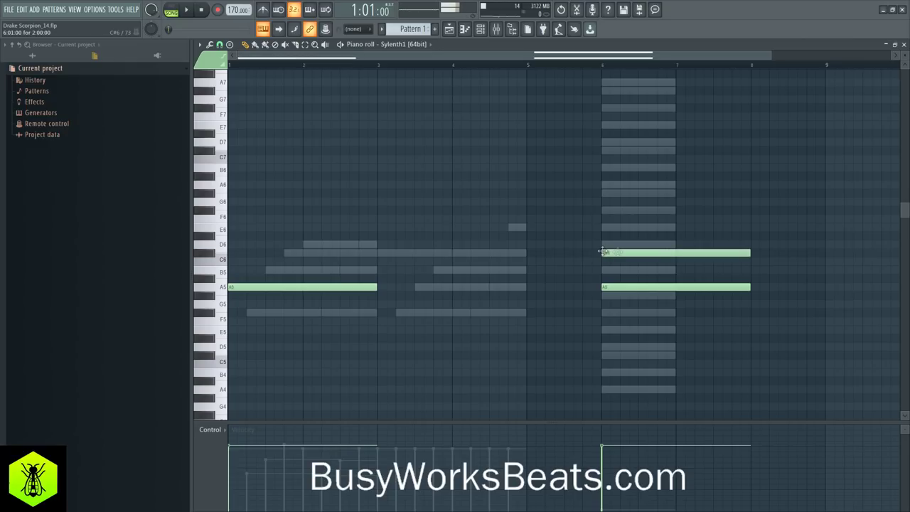
{"action": "left_click", "coordinate": [604, 229]}
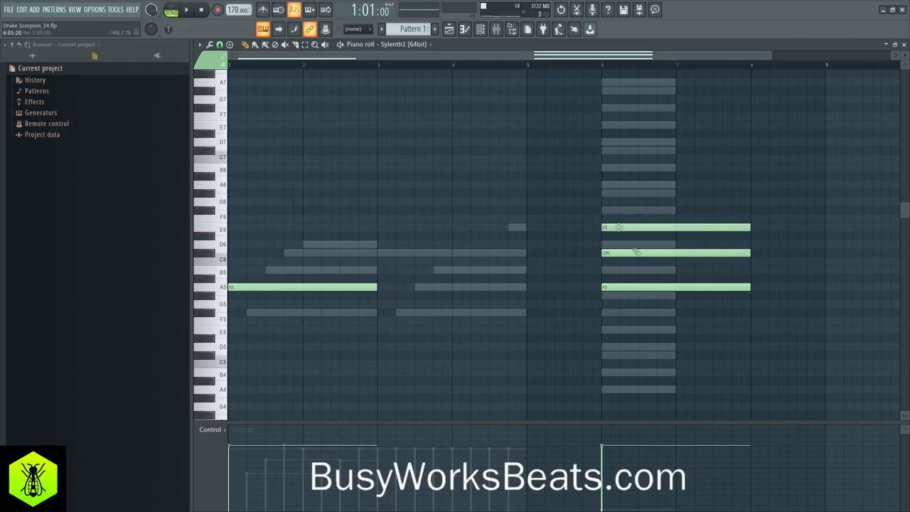
{"action": "left_click_drag", "start_coordinate": [617, 216], "coordinate": [626, 256]}
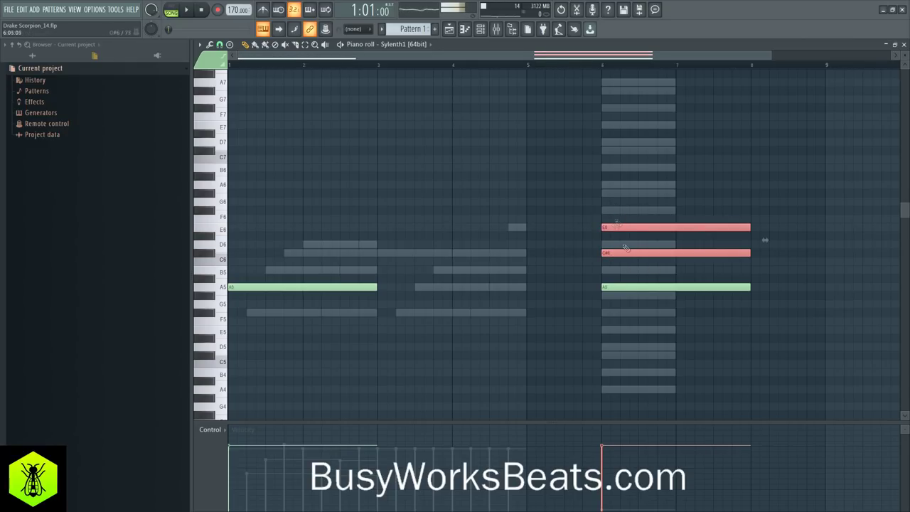
{"action": "left_click", "coordinate": [611, 216], "text": "ctrl"}
{"action": "left_click", "coordinate": [604, 193]}
{"action": "left_click", "coordinate": [614, 185]}
{"action": "right_click", "coordinate": [618, 186]}
{"action": "mouse_move", "coordinate": [611, 174]}
{"action": "left_mouse_down"}
{"action": "mouse_move", "coordinate": [646, 310]}
{"action": "mouse_move", "coordinate": [273, 287]}
{"action": "left_mouse_up"}
{"action": "right_click", "coordinate": [374, 288]}
{"action": "key", "text": "space"}
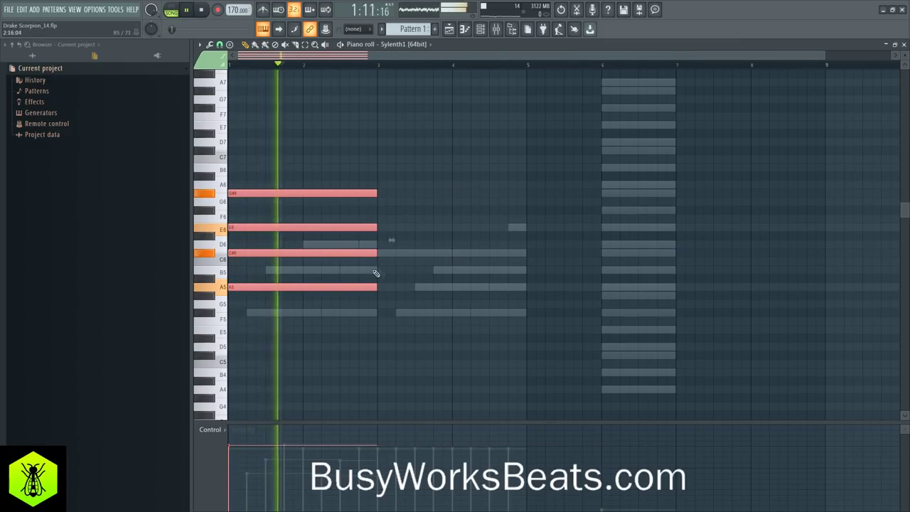
{"action": "key", "text": "space"}
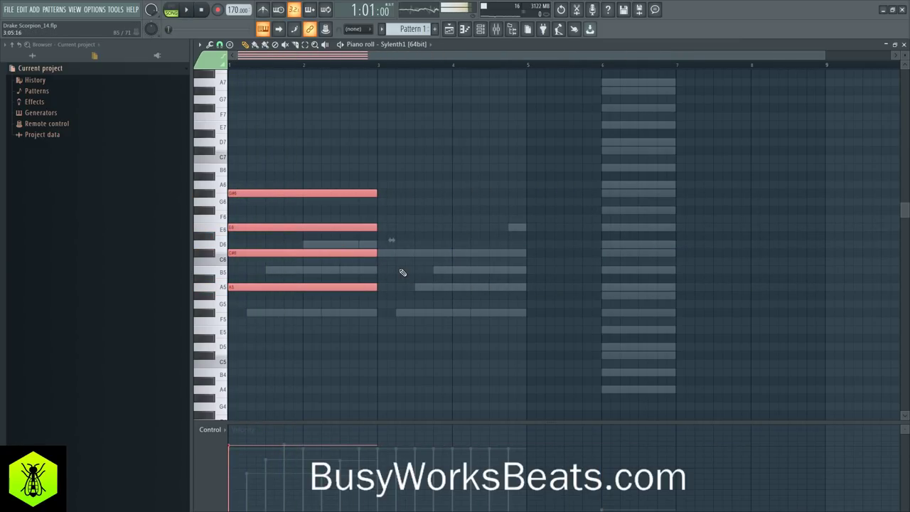
Transpose the chord down one octave, add a two-bar B5 note at bar 1, and audition the result.
{"action": "key", "text": "ctrl+Down"}
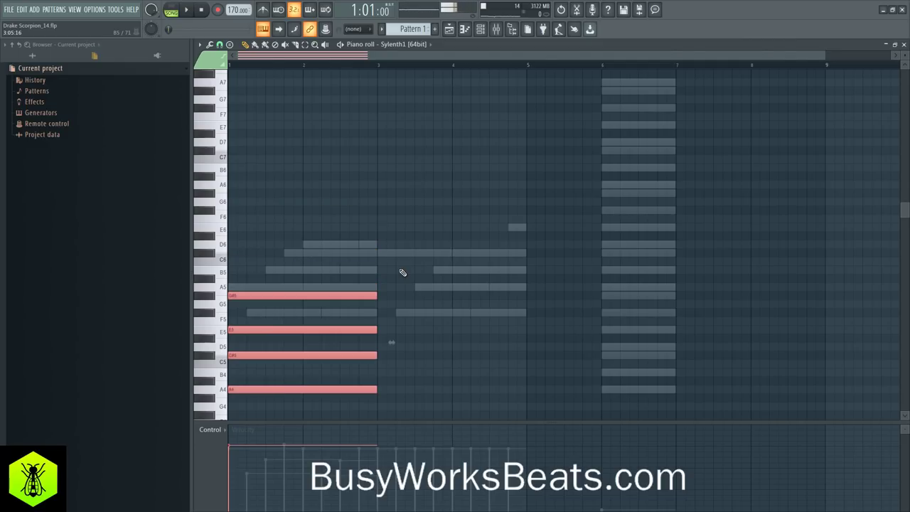
{"action": "key", "text": "ctrl+d"}
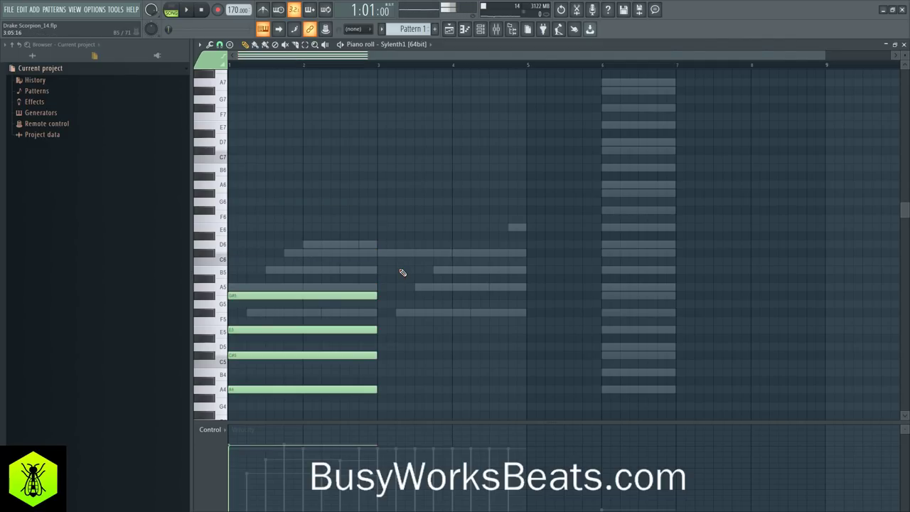
{"action": "key", "text": "space"}
{"action": "key", "text": "space"}
{"action": "mouse_move", "coordinate": [605, 270]}
{"action": "left_mouse_down"}
{"action": "mouse_move", "coordinate": [231, 252]}
{"action": "mouse_move", "coordinate": [231, 270]}
{"action": "left_mouse_up"}
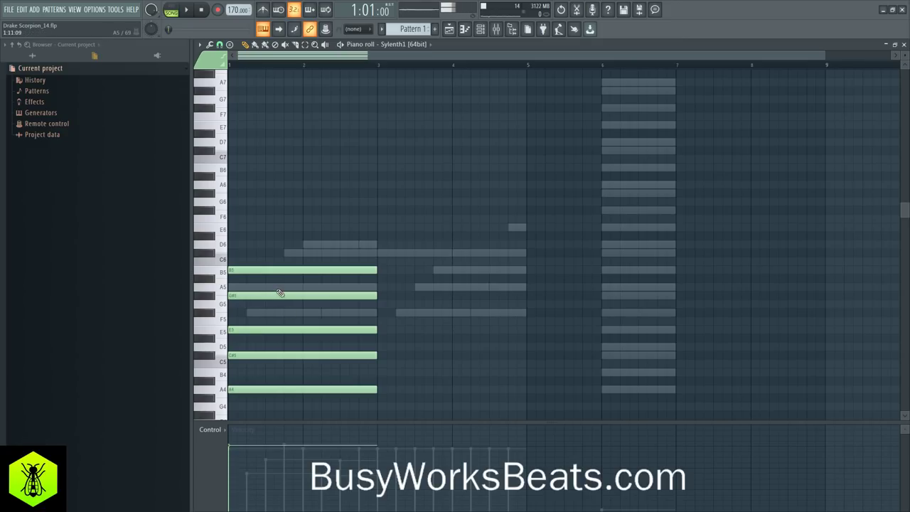
{"action": "key", "text": "space"}
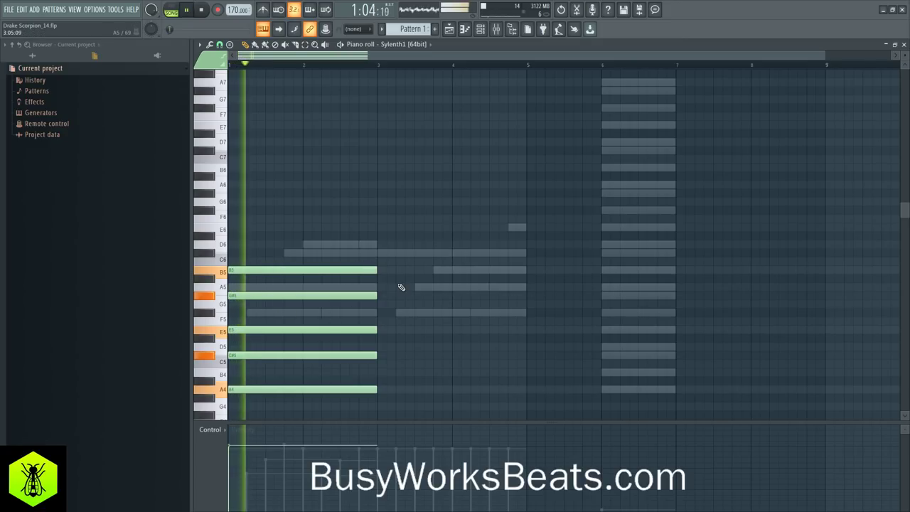
{"action": "key", "text": "space"}
Lower the Sylenth1 mixer track's volume slightly during playback and return to the piano roll.
{"action": "left_click", "coordinate": [497, 29]}
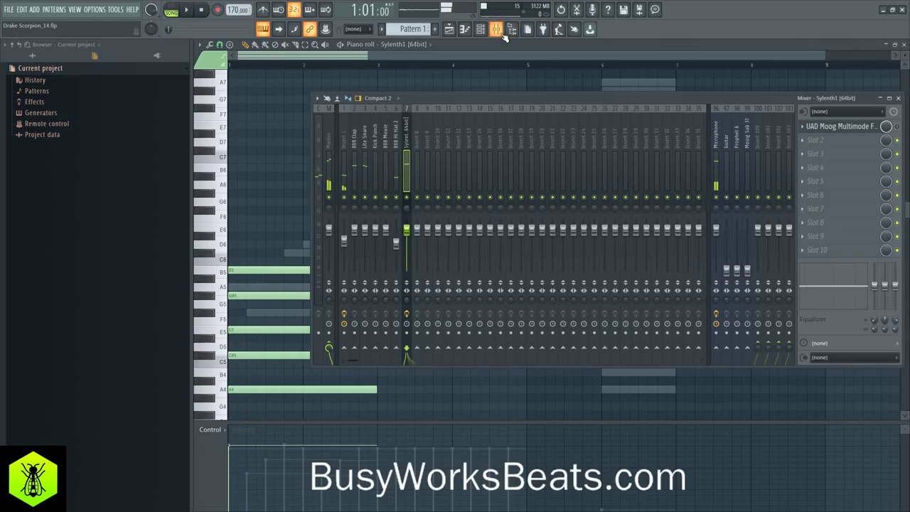
{"action": "key", "text": "space"}
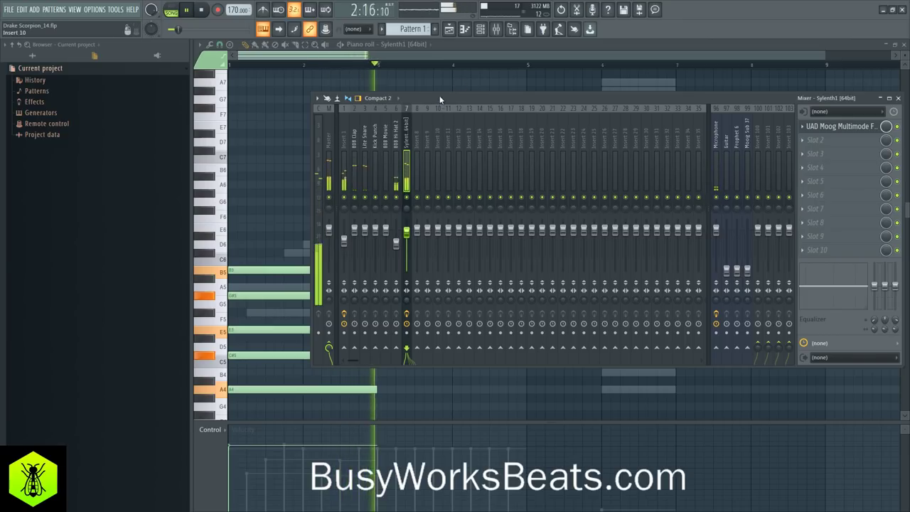
{"action": "right_click", "coordinate": [444, 393]}
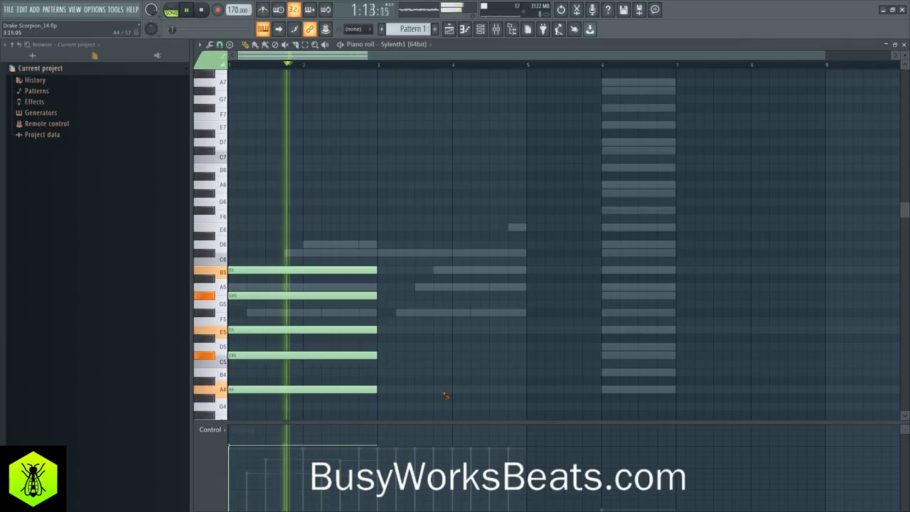
{"action": "key", "text": "space"}
Shorten all the Sylenth1 chord notes to one bar, audition them, and reduce the Sylenth1 mixer track's volume further.
{"action": "key", "text": "ctrl+a"}
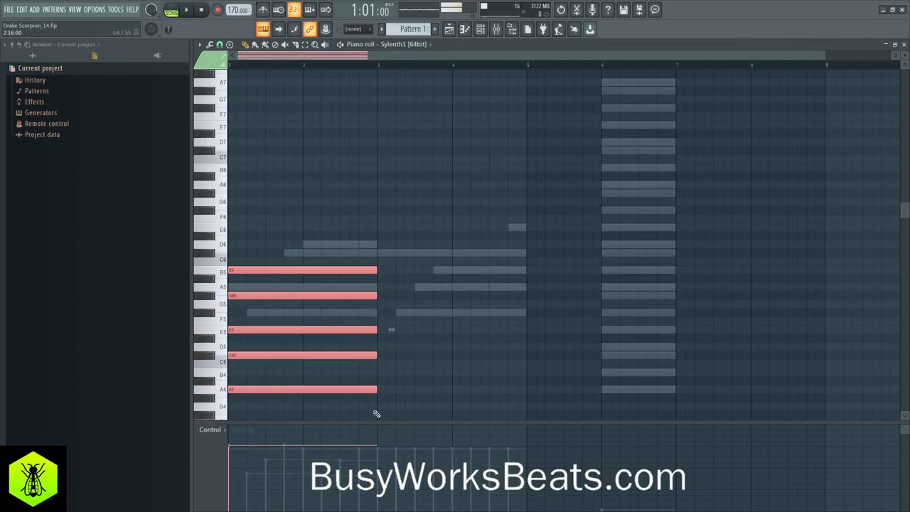
{"action": "left_click_drag", "start_coordinate": [377, 389], "coordinate": [304, 390]}
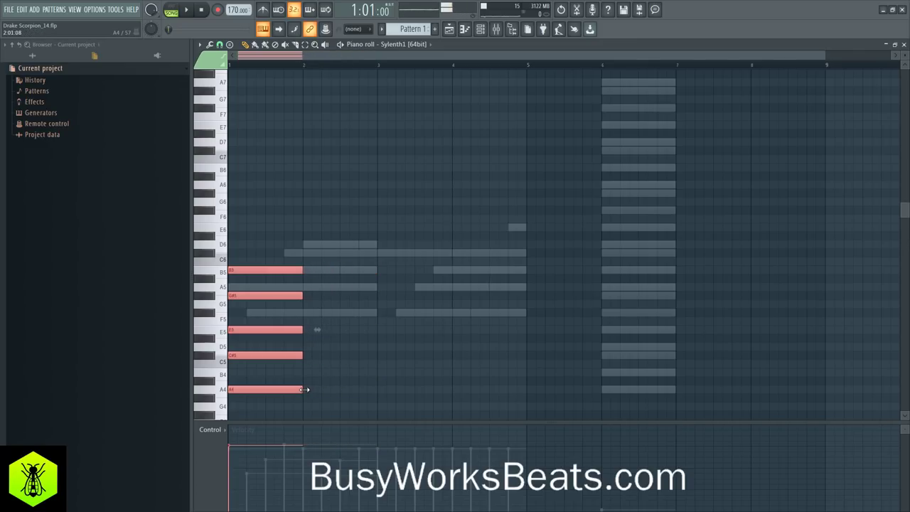
{"action": "left_click", "coordinate": [332, 310]}
{"action": "key", "text": "space"}
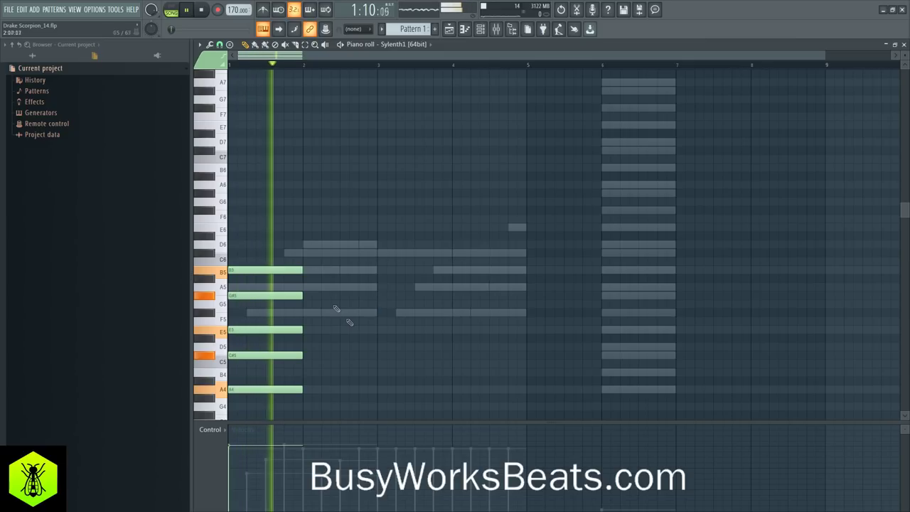
{"action": "key", "text": "space"}
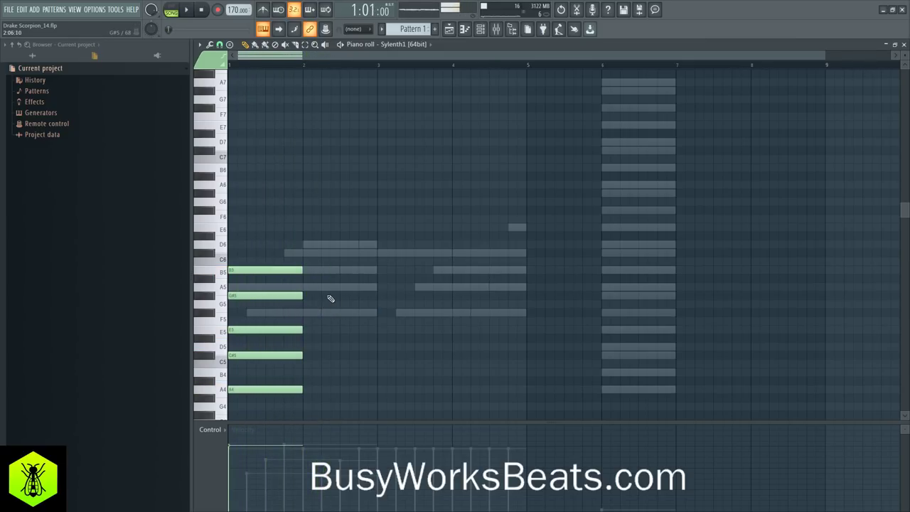
{"action": "left_click", "coordinate": [497, 28]}
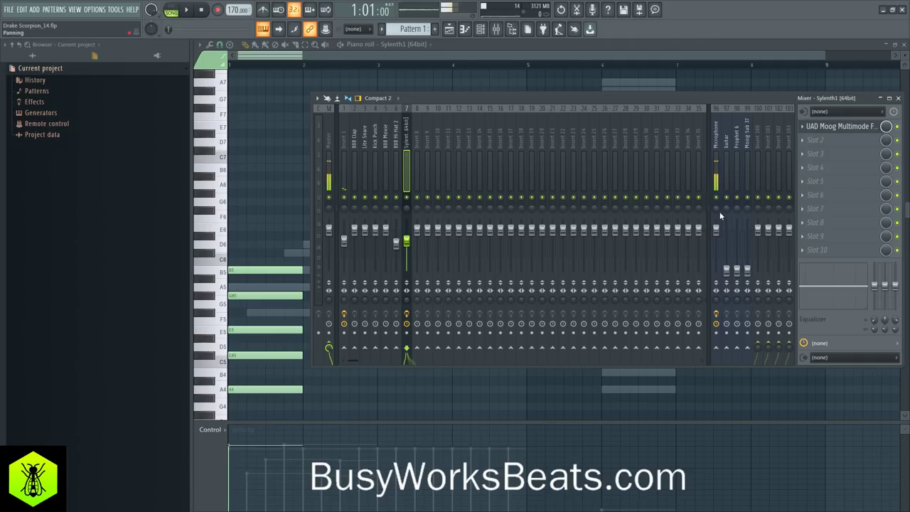
{"action": "key", "text": "F9"}
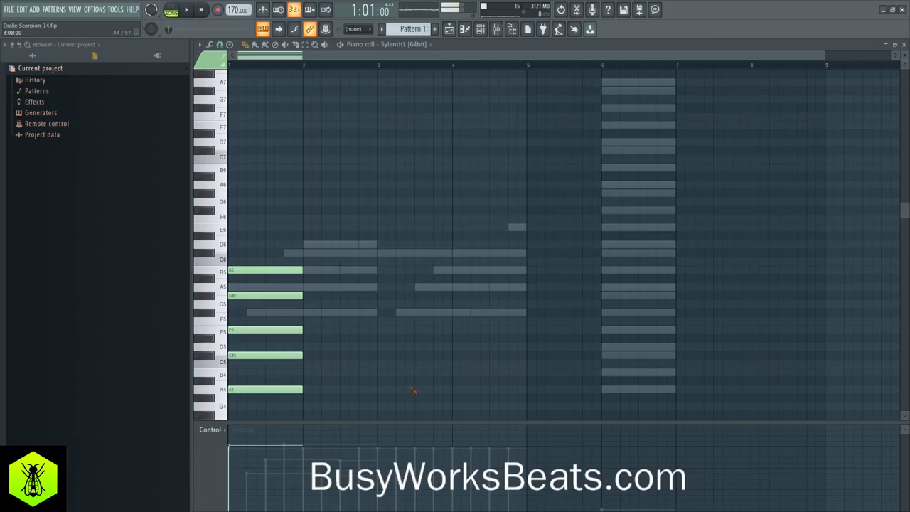
Copy the A5, first D6 and bars 3–4 C#6 notes from the Play channel into the Sylenth1 piano roll.
{"action": "left_click", "coordinate": [402, 44]}
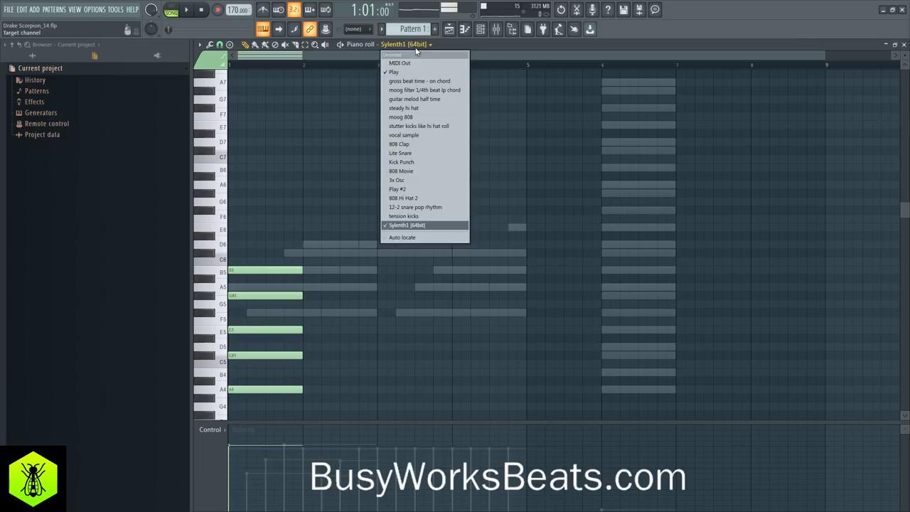
{"action": "left_click", "coordinate": [416, 73]}
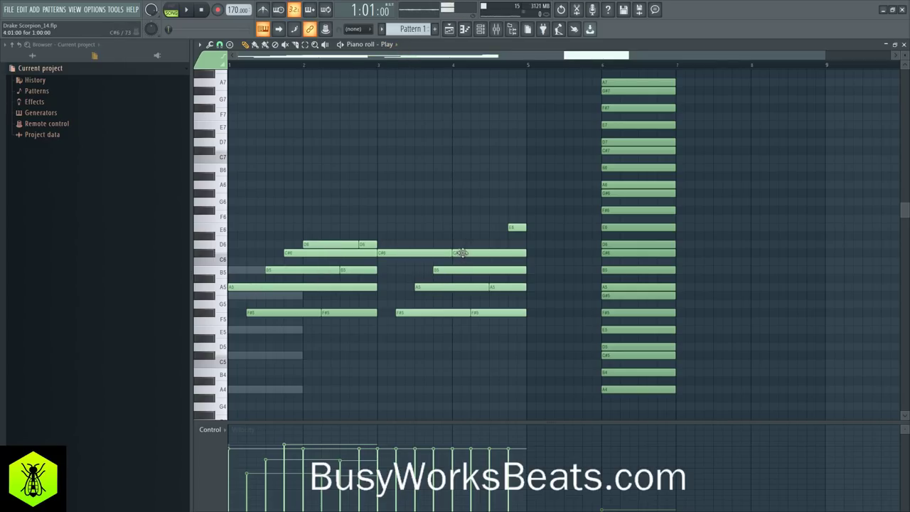
{"action": "left_click_drag", "start_coordinate": [467, 255], "coordinate": [431, 254]}
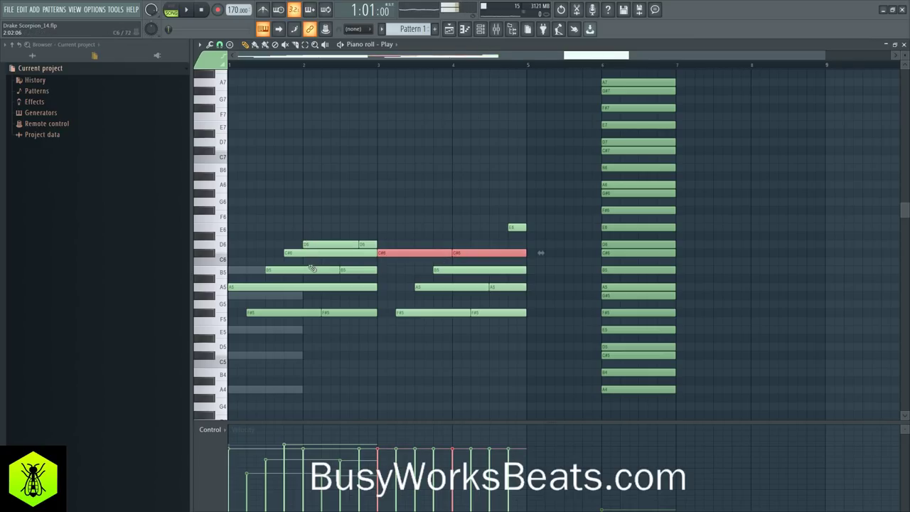
{"action": "left_click", "coordinate": [313, 246], "text": "ctrl+shift"}
{"action": "left_click", "coordinate": [279, 285], "text": "ctrl+shift"}
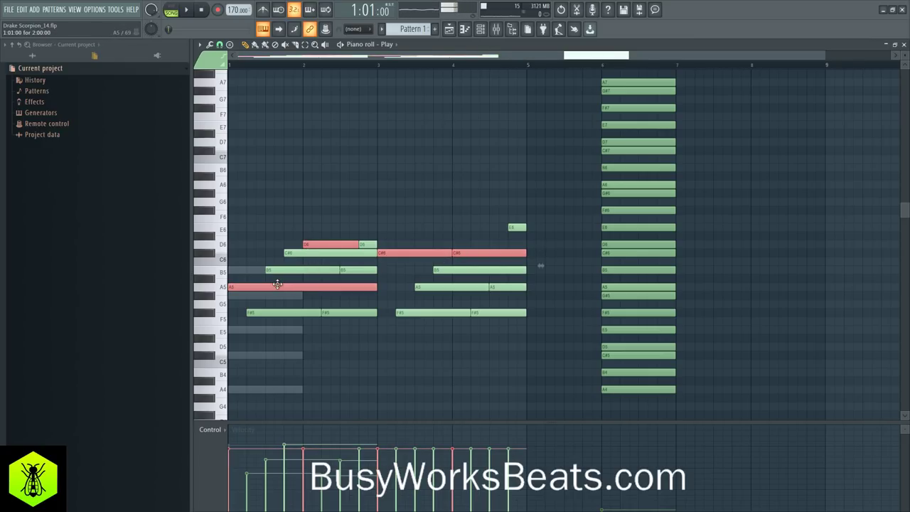
{"action": "left_click", "coordinate": [377, 45]}
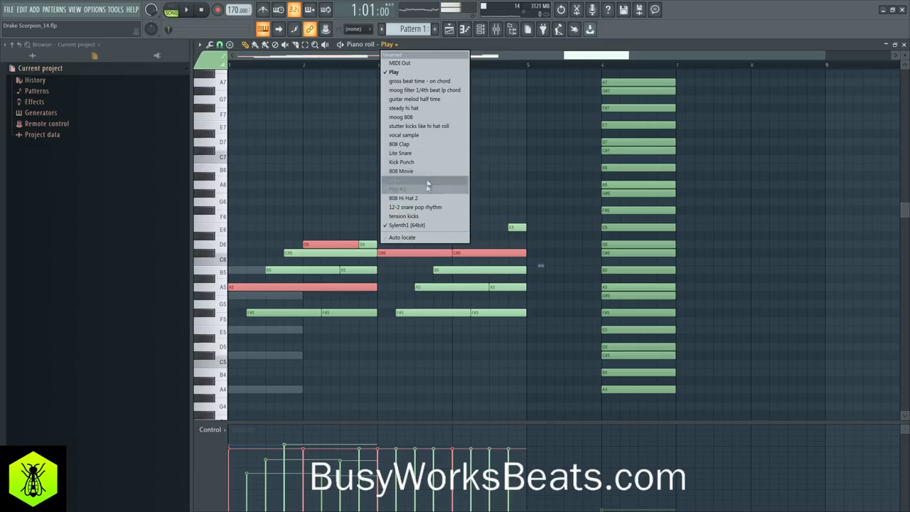
{"action": "left_click", "coordinate": [416, 225]}
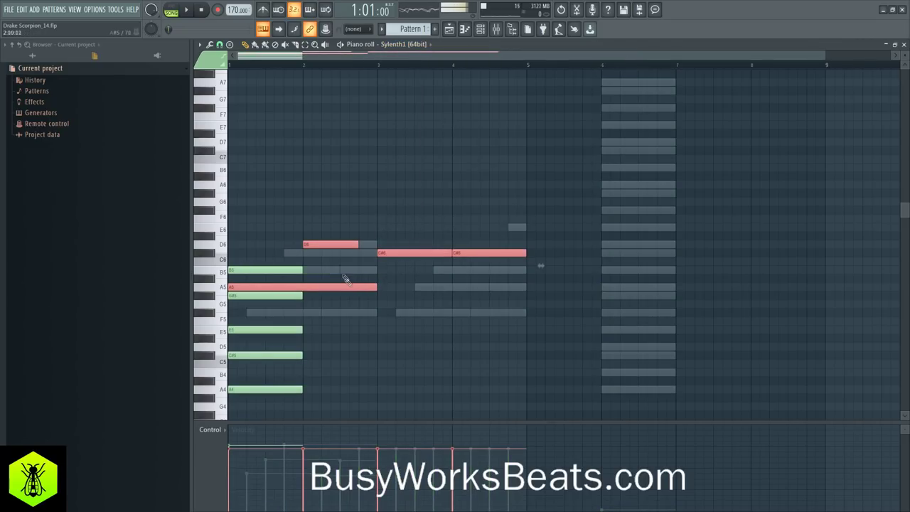
Transpose the pasted notes down one octave, remove the overlapping two-bar A4, and extend the D5 note to fill bar 2.
{"action": "key", "text": "ctrl+Down"}
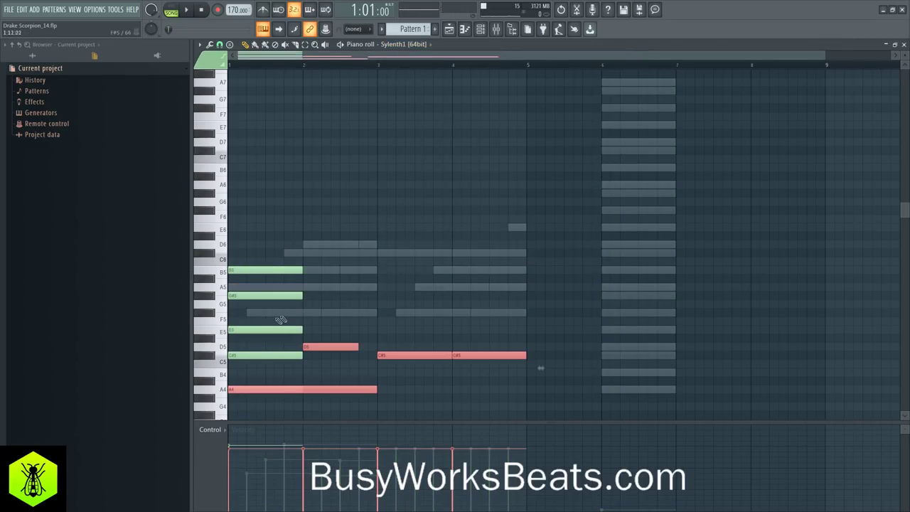
{"action": "right_click", "coordinate": [340, 391]}
{"action": "left_click", "coordinate": [355, 349], "text": "ctrl"}
{"action": "left_click_drag", "start_coordinate": [357, 346], "coordinate": [379, 339]}
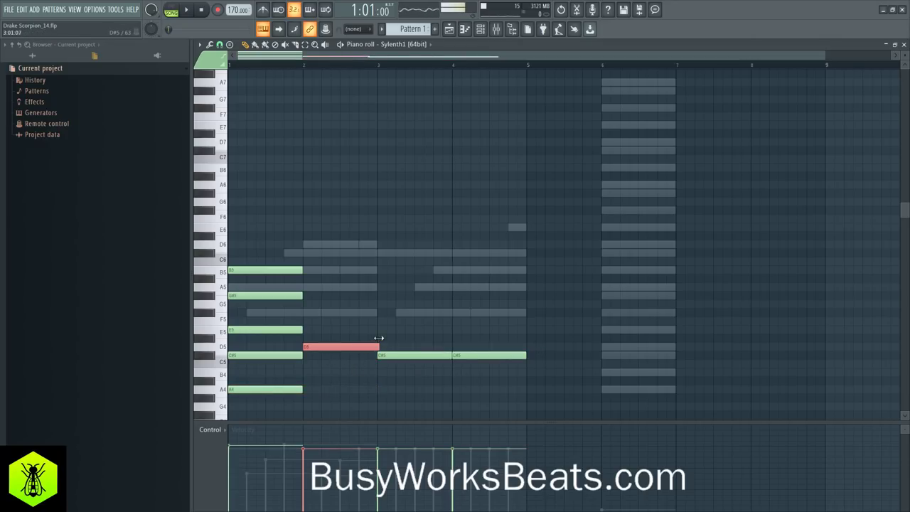
Build a one-bar D5, F#5, A5, C#6 and E6 chord at the bar 6 scale guide and move it to bar 2, replacing the single D5.
{"action": "left_click", "coordinate": [623, 350]}
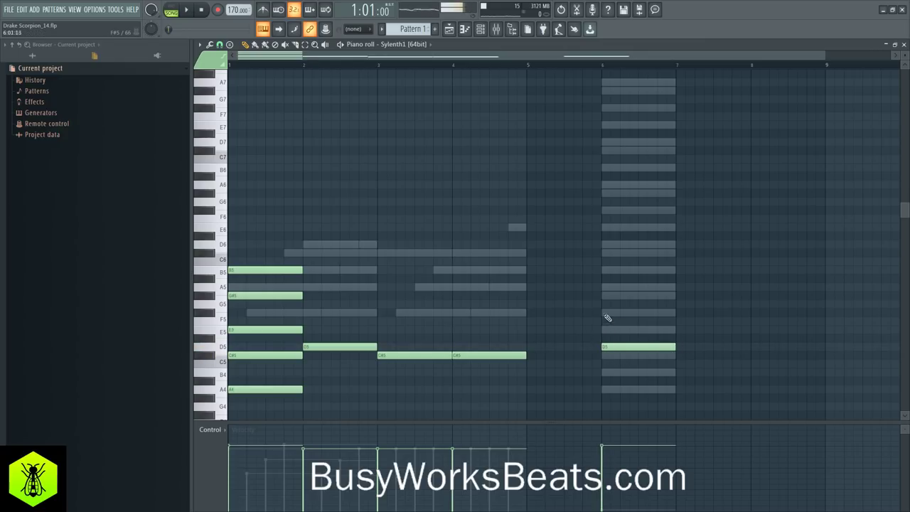
{"action": "left_click", "coordinate": [608, 312]}
{"action": "left_click", "coordinate": [617, 288]}
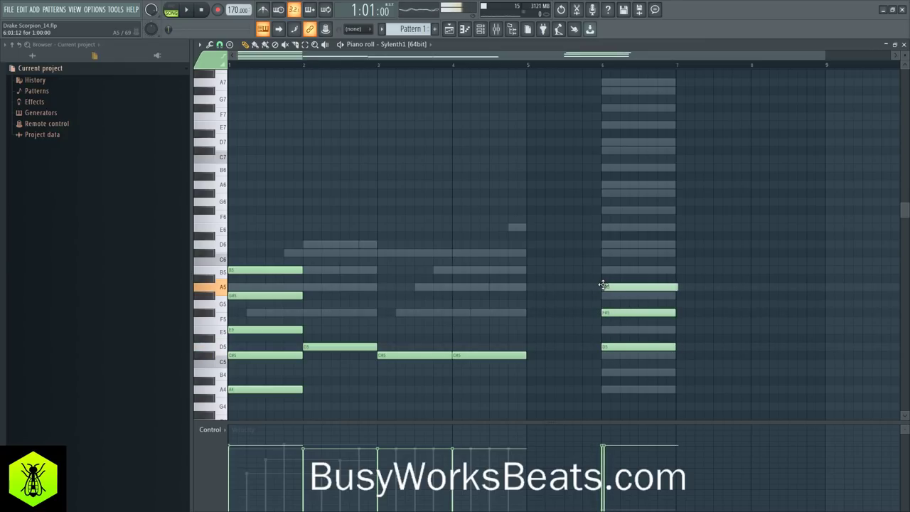
{"action": "left_click", "coordinate": [603, 253]}
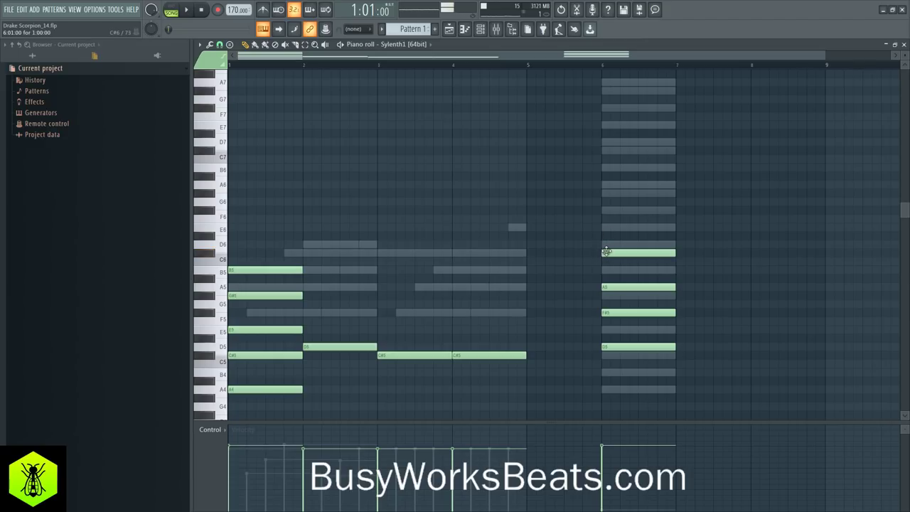
{"action": "left_click", "coordinate": [609, 228]}
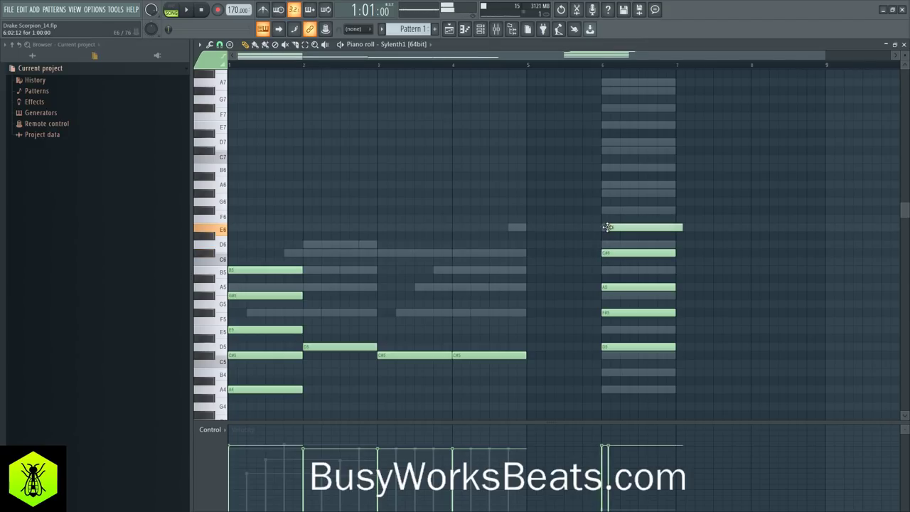
{"action": "left_click_drag", "start_coordinate": [619, 191], "coordinate": [616, 226]}
{"action": "right_click", "coordinate": [369, 349]}
{"action": "left_click_drag", "start_coordinate": [609, 350], "coordinate": [315, 349]}
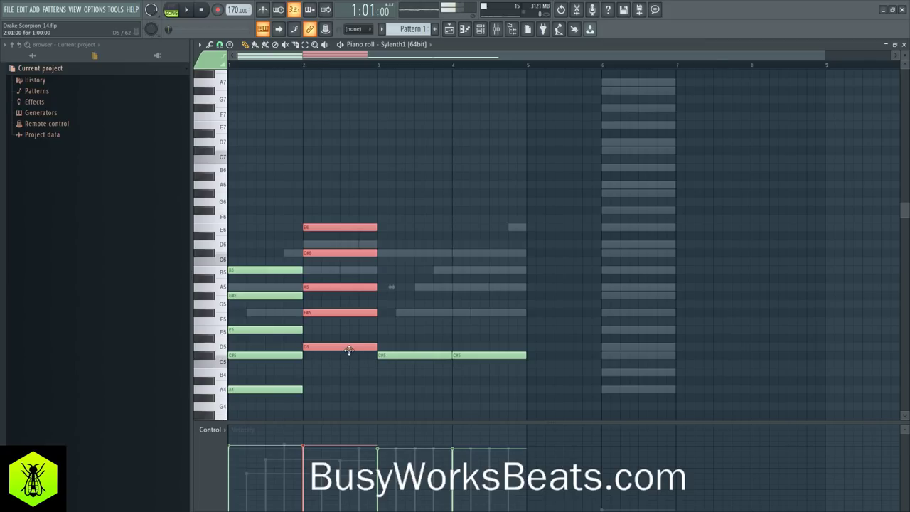
Examine the bar 2 chord's structure by selecting its lowest three notes and adding the C#6 above them.
{"action": "left_click", "coordinate": [331, 311]}
{"action": "left_click_drag", "start_coordinate": [329, 283], "coordinate": [342, 359]}
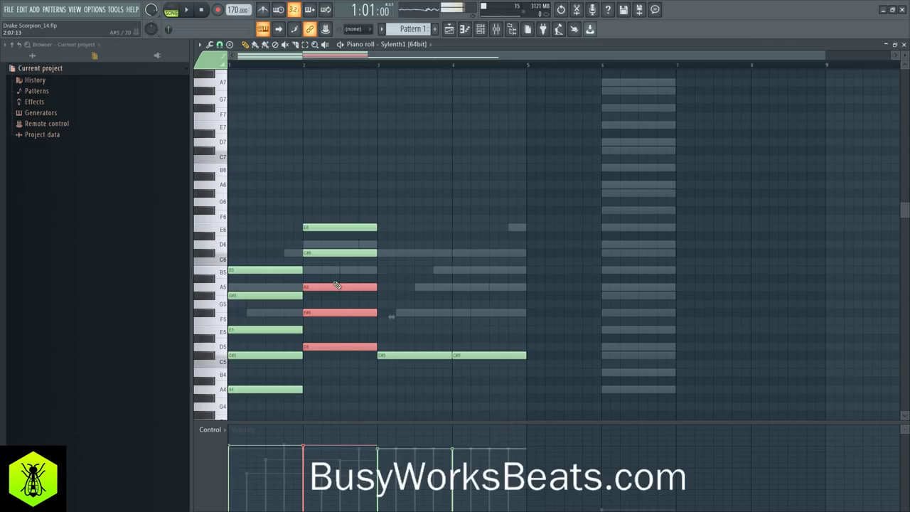
{"action": "left_click_drag", "start_coordinate": [328, 250], "coordinate": [334, 375]}
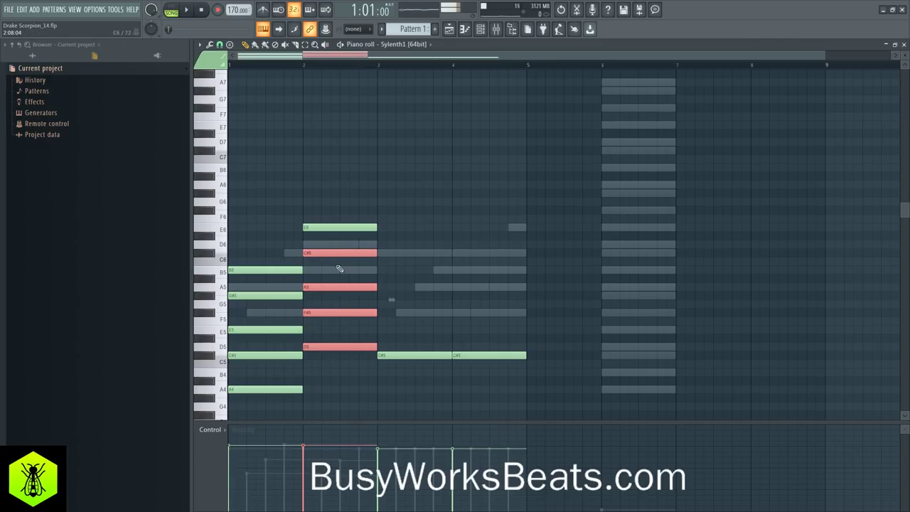
{"action": "left_click", "coordinate": [358, 193]}
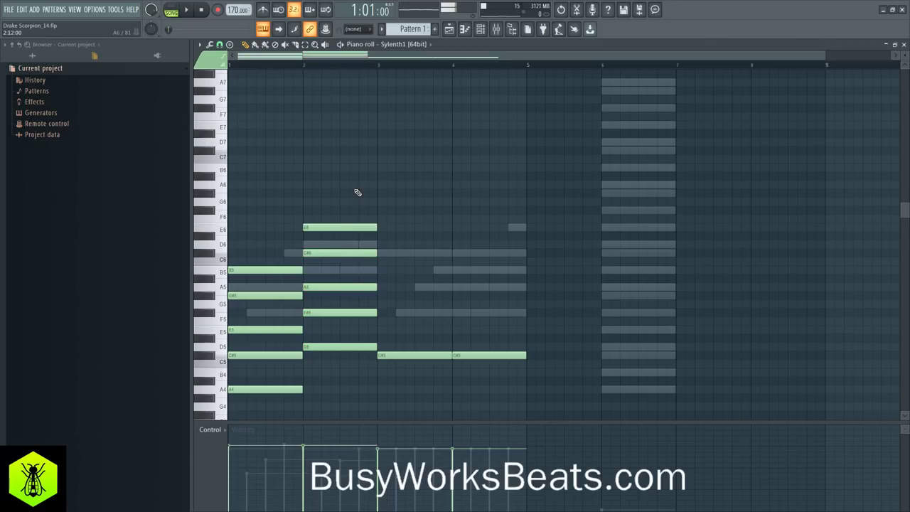
Save the project as the new version Drake Scorpion_15.flp and audition the first two chords.
{"action": "key", "text": "ctrl+n"}
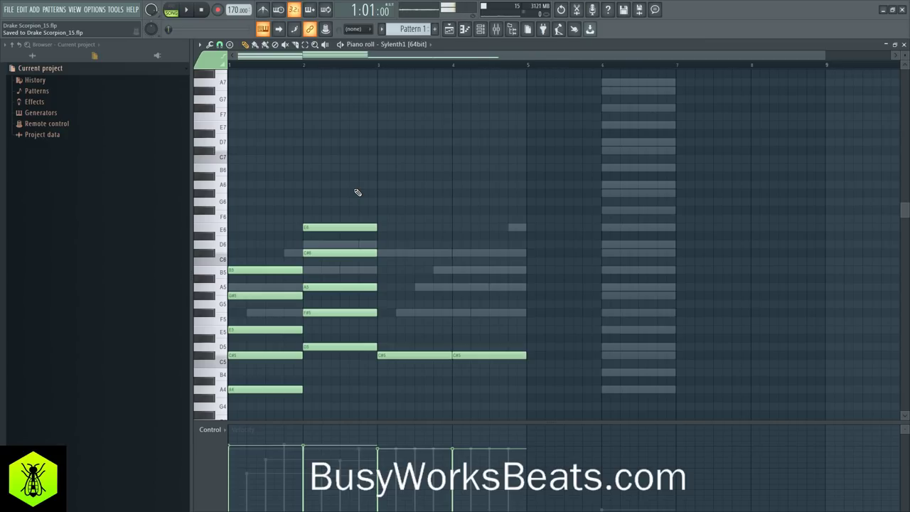
{"action": "key", "text": "space"}
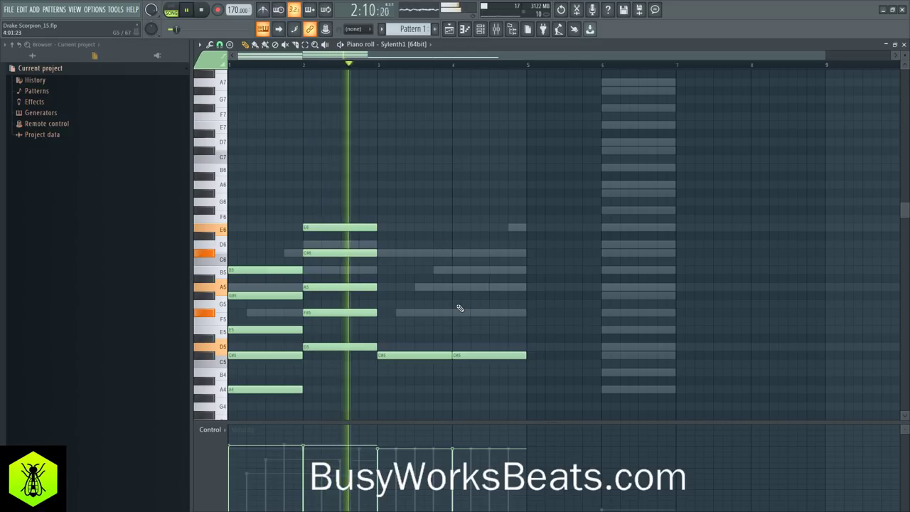
{"action": "key", "text": "space"}
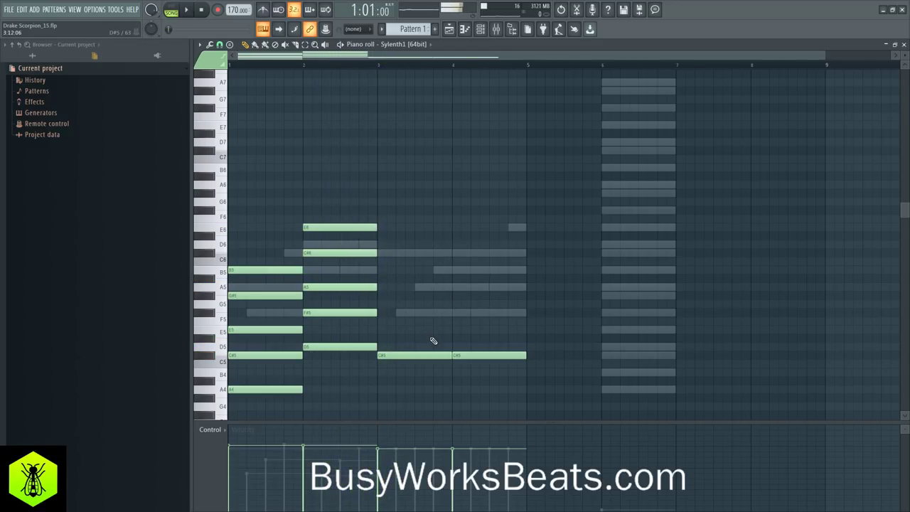
Build a one-bar chord of C#5, E5, G#5, B5 and D6 at the bar 6 scale guide.
{"action": "left_click", "coordinate": [524, 352]}
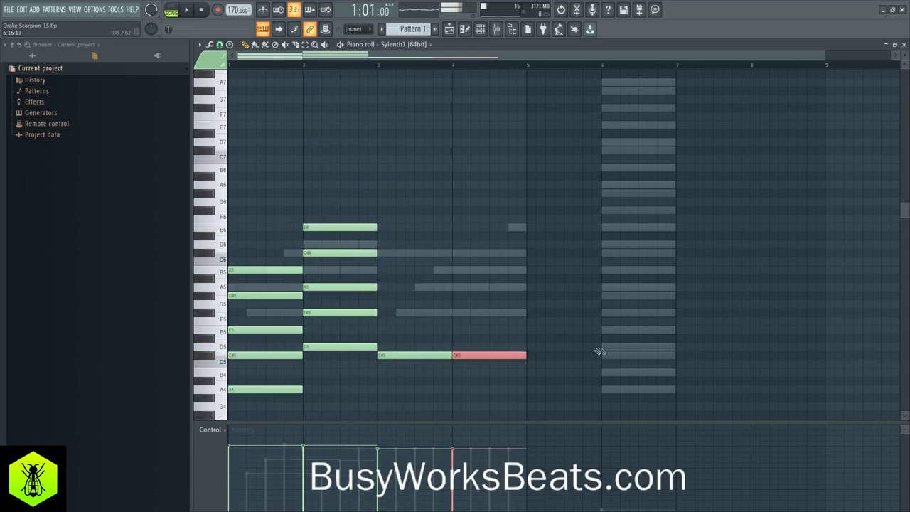
{"action": "left_click", "coordinate": [604, 331]}
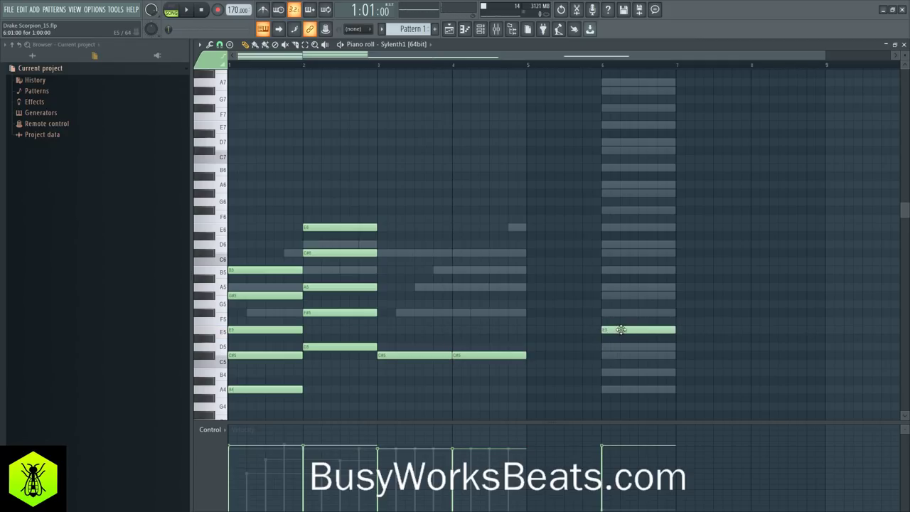
{"action": "left_click", "coordinate": [601, 355]}
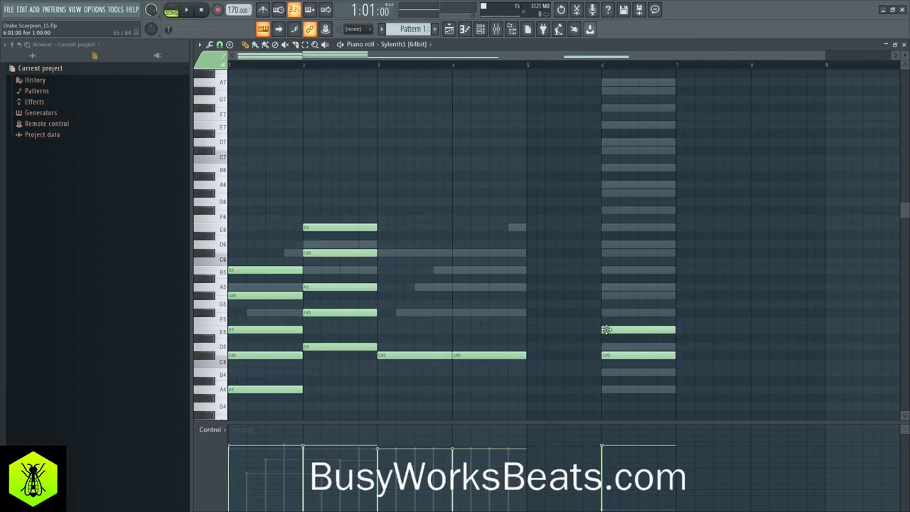
{"action": "left_click", "coordinate": [604, 296]}
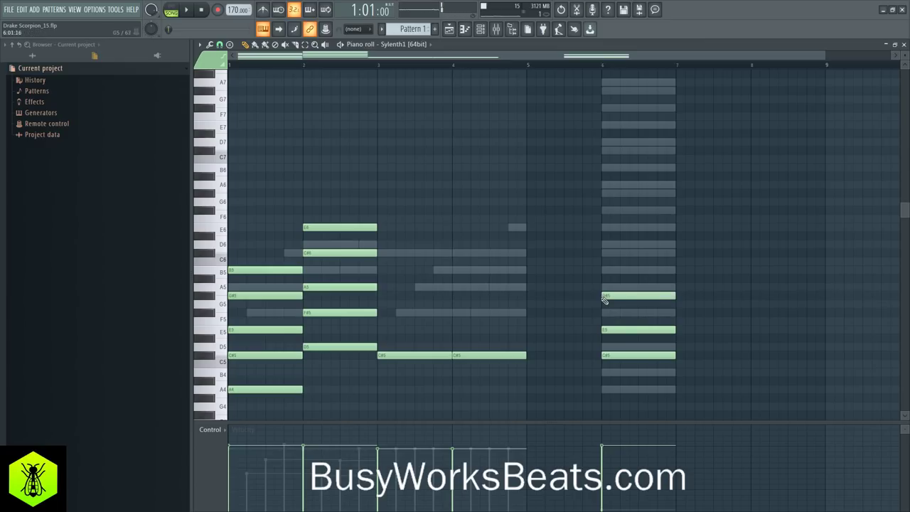
{"action": "left_click", "coordinate": [604, 270]}
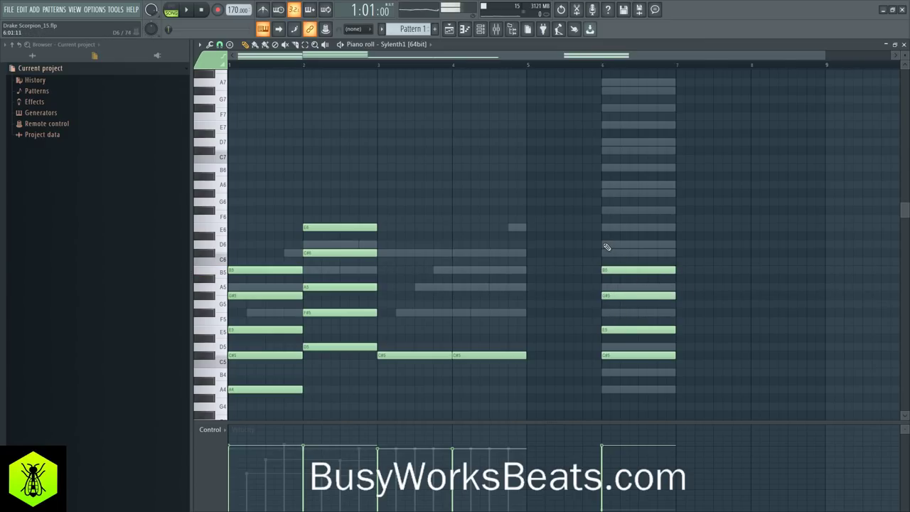
{"action": "left_click", "coordinate": [603, 244]}
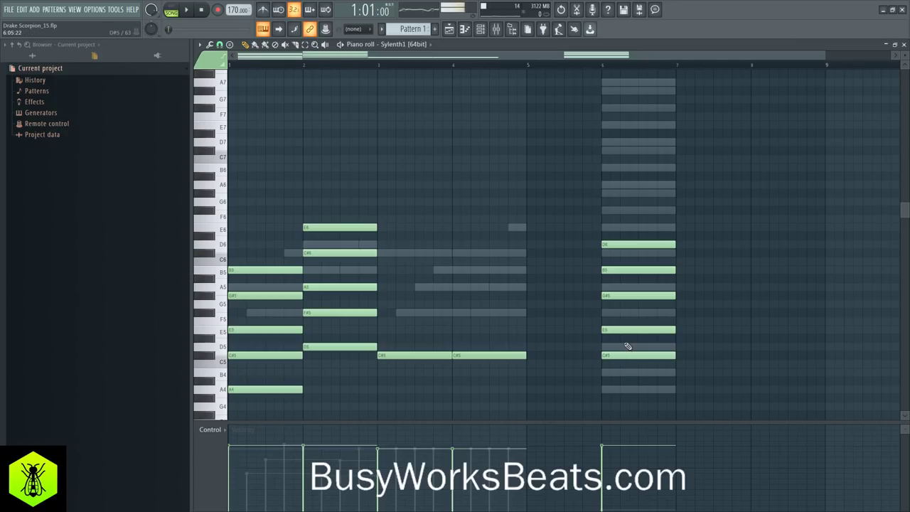
Review the new chord's stacked notes, raise its D6 to D#6, and move it to bar 4 in place of the single C#5.
{"action": "left_click_drag", "start_coordinate": [619, 296], "coordinate": [644, 377]}
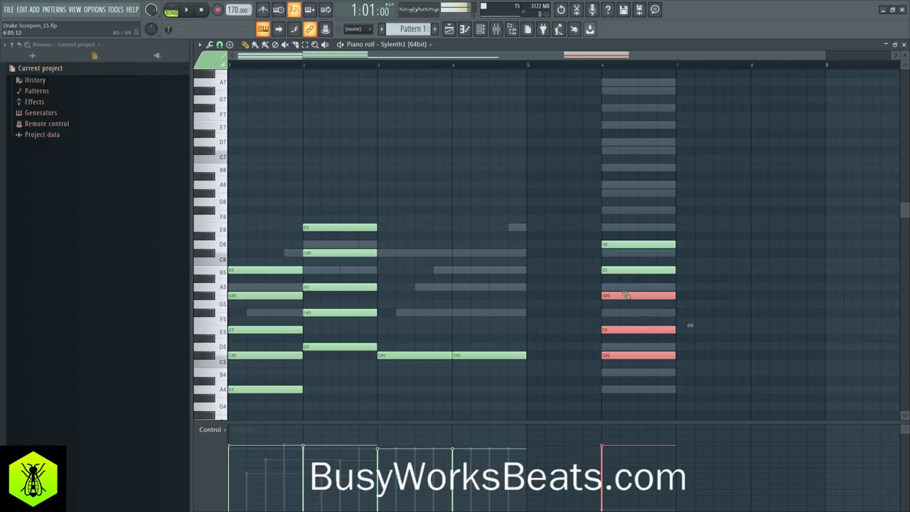
{"action": "left_click_drag", "start_coordinate": [620, 265], "coordinate": [636, 358]}
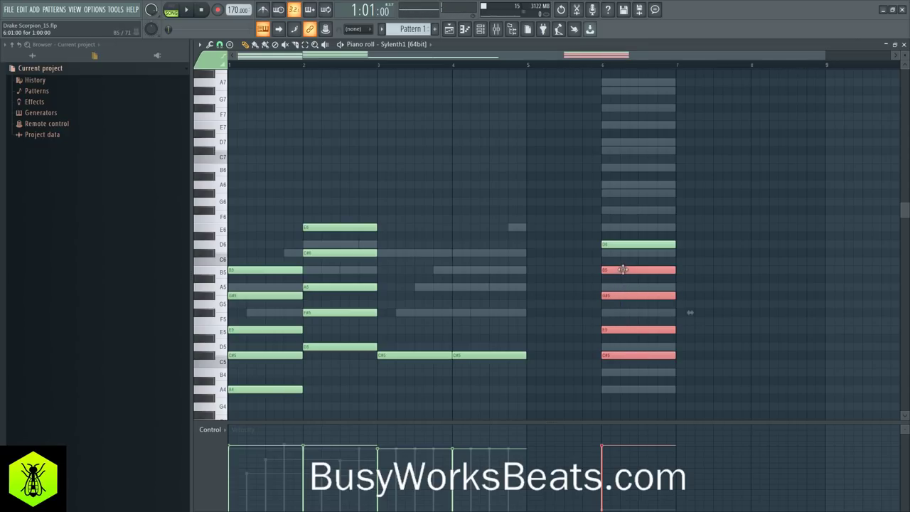
{"action": "left_click", "coordinate": [622, 244]}
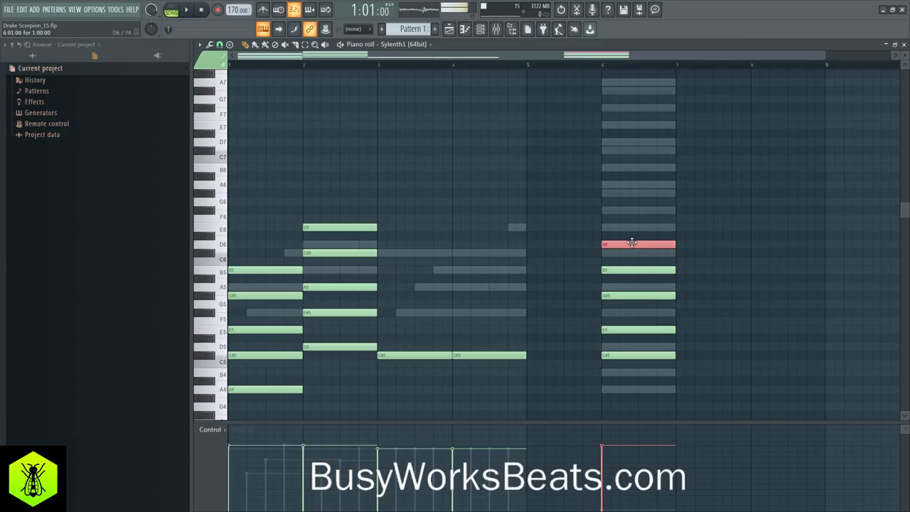
{"action": "left_click_drag", "start_coordinate": [627, 239], "coordinate": [466, 355]}
{"action": "right_click", "coordinate": [454, 356]}
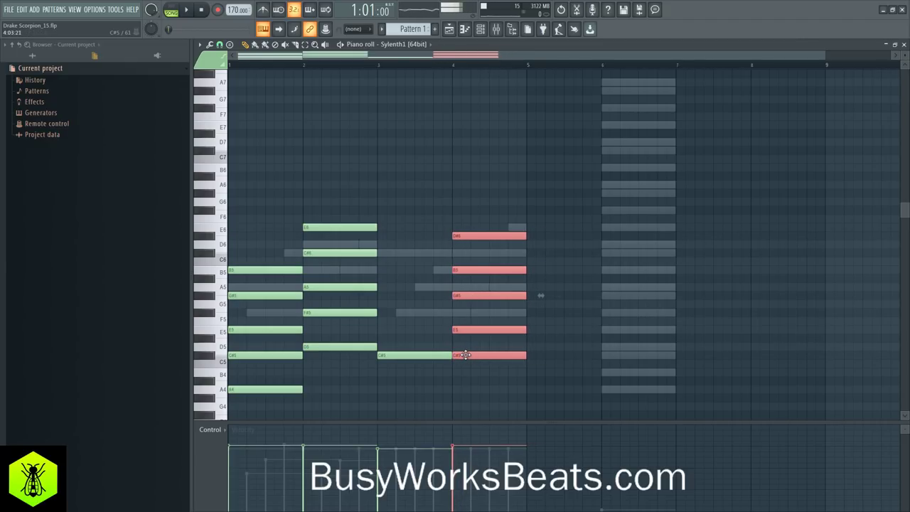
Duplicate the bar 4 chord into bar 3 in place of the single C#5 and audition the progression.
{"action": "key", "text": "space"}
{"action": "mouse_move", "coordinate": [476, 356]}
{"action": "left_mouse_down"}
{"action": "mouse_move", "coordinate": [412, 349]}
{"action": "mouse_move", "coordinate": [432, 197]}
{"action": "left_mouse_up"}
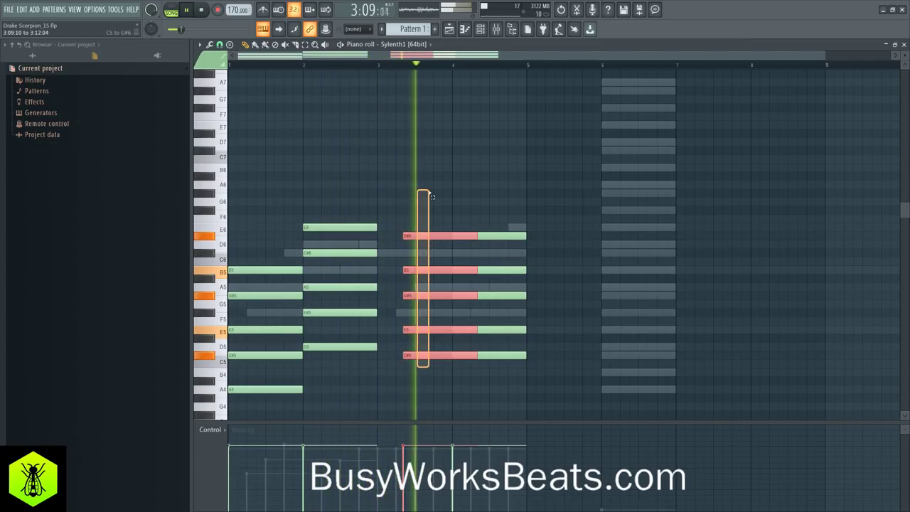
{"action": "left_click_drag", "start_coordinate": [429, 235], "coordinate": [504, 241]}
{"action": "left_click", "coordinate": [408, 254]}
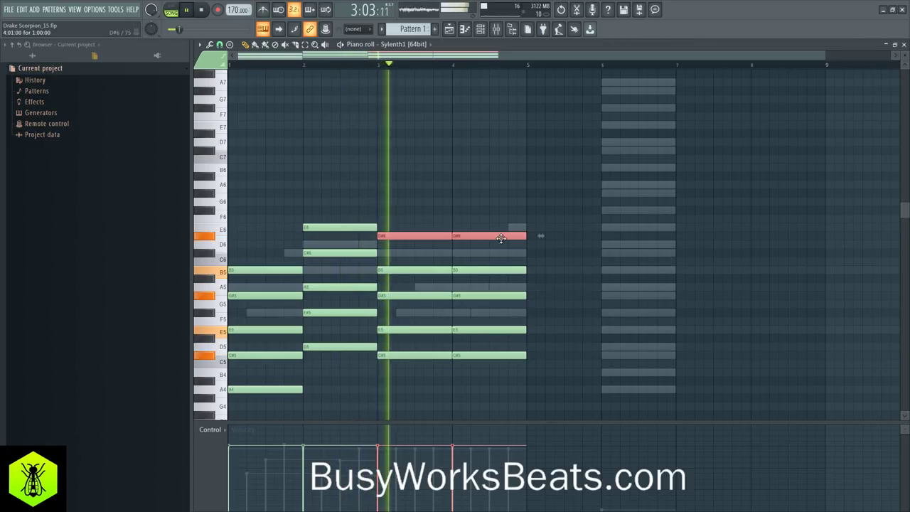
{"action": "key", "text": "space"}
Lower the bar 4 chord's top note to D6, keep it aligned to the bar, and audition the progression.
{"action": "left_click", "coordinate": [488, 234]}
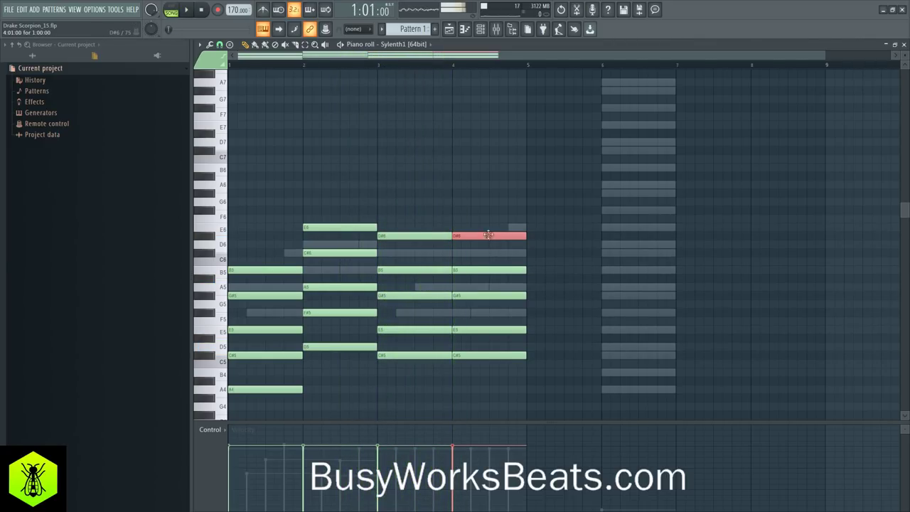
{"action": "left_click", "coordinate": [407, 236]}
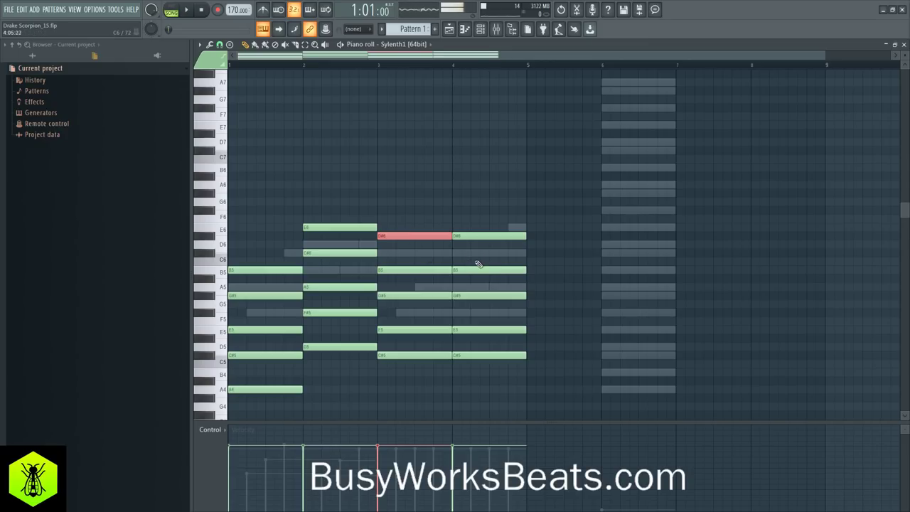
{"action": "mouse_move", "coordinate": [477, 238]}
{"action": "left_mouse_down"}
{"action": "mouse_move", "coordinate": [473, 254]}
{"action": "mouse_move", "coordinate": [482, 230]}
{"action": "mouse_move", "coordinate": [474, 250]}
{"action": "left_mouse_up"}
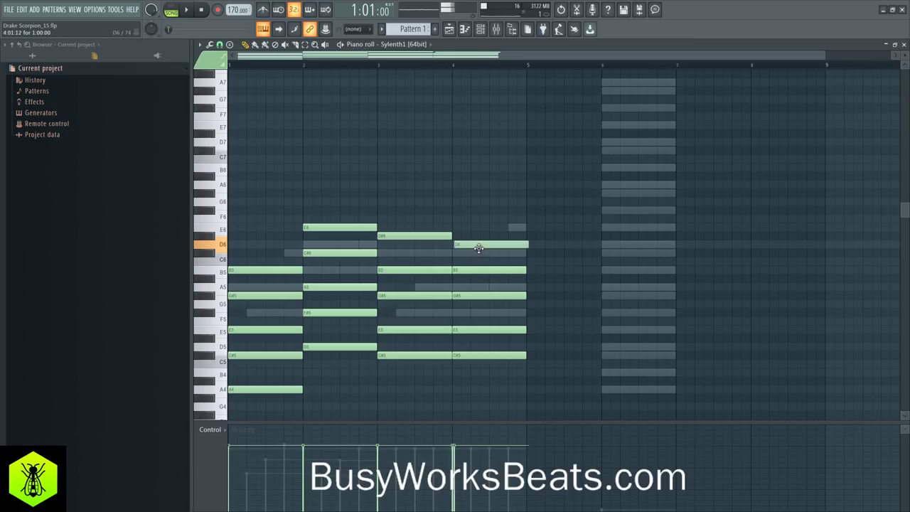
{"action": "key", "text": "space"}
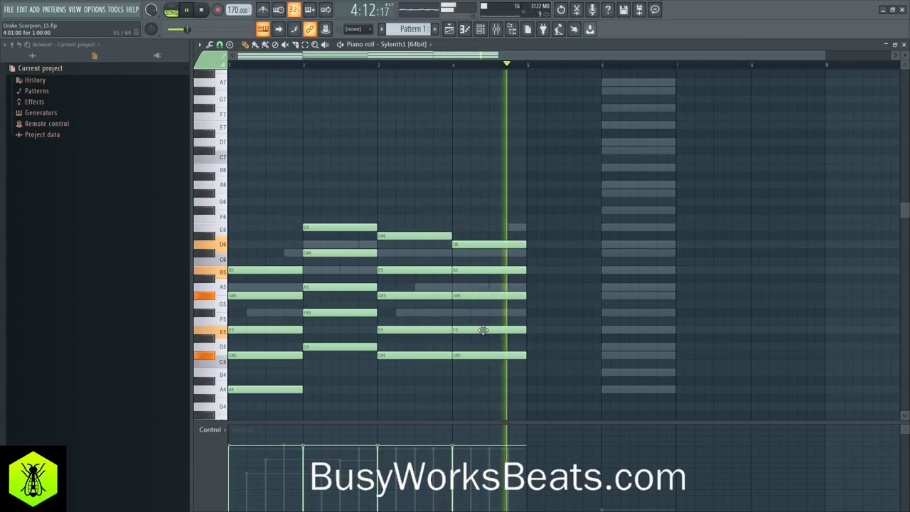
Select the lower four notes of the bar 4 chord, clear the selection, and save the project as Drake Scorpion_16.
{"action": "left_click_drag", "start_coordinate": [480, 259], "coordinate": [498, 380]}
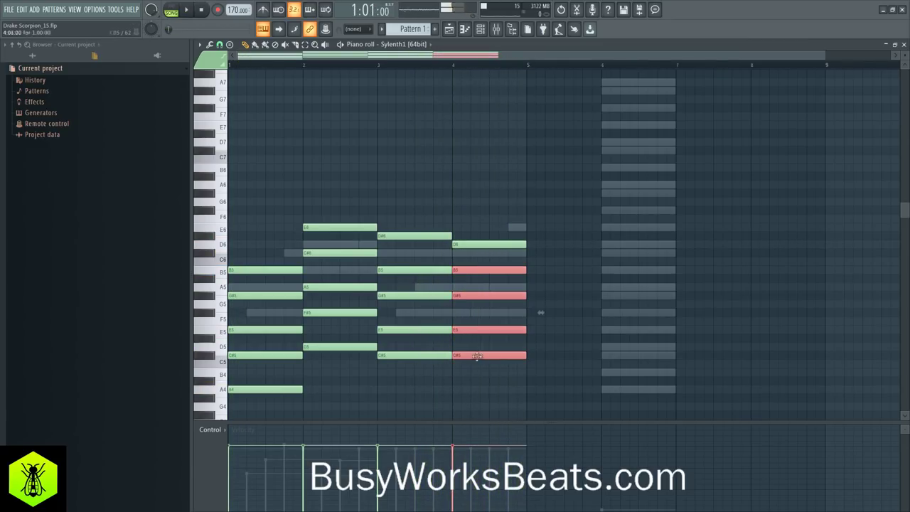
{"action": "left_click", "coordinate": [546, 211], "text": "ctrl"}
{"action": "key", "text": "ctrl+n"}
{"action": "key", "text": "space"}
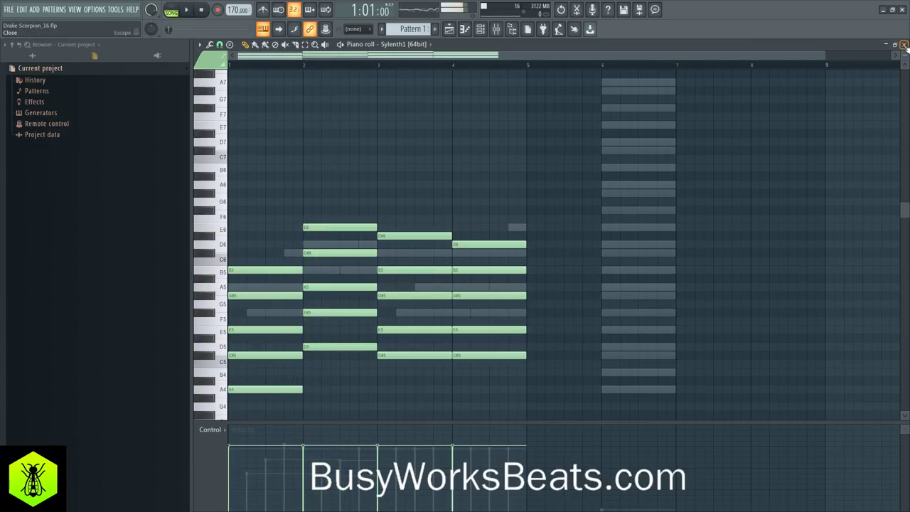
Play the beat and adjust the cutoff of the Moog Multimode Filter on the Sylenth1 mixer track.
{"action": "left_click", "coordinate": [903, 44]}
{"action": "left_click", "coordinate": [717, 138]}
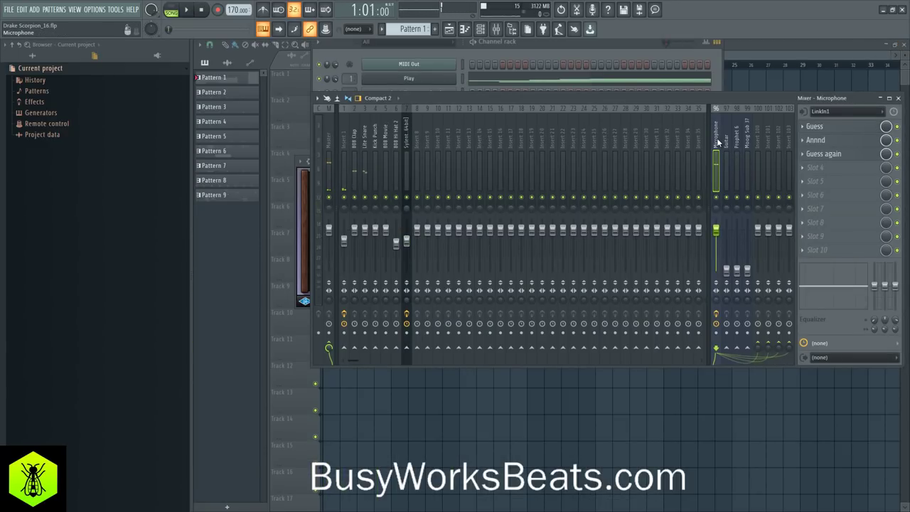
{"action": "left_click", "coordinate": [417, 135]}
{"action": "left_click", "coordinate": [407, 136]}
{"action": "key", "text": "space"}
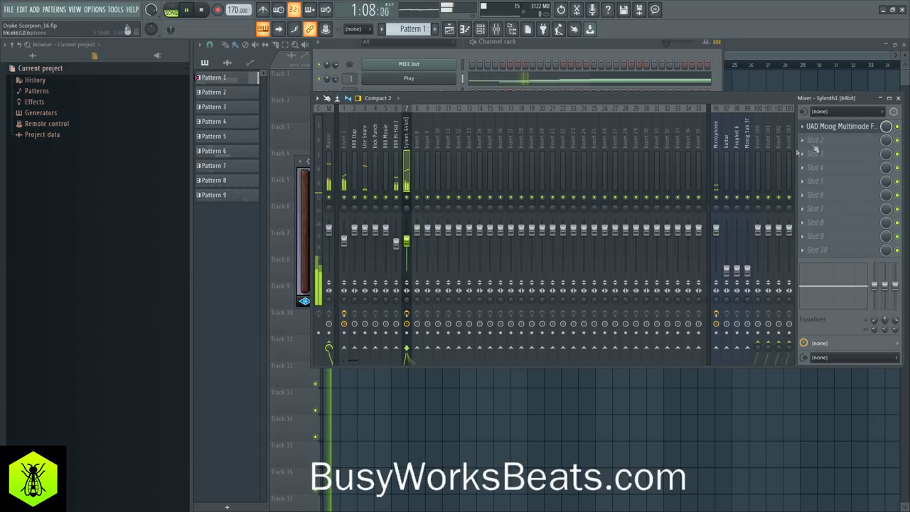
{"action": "left_click", "coordinate": [858, 128]}
{"action": "left_click", "coordinate": [858, 129]}
{"action": "left_click_drag", "start_coordinate": [372, 208], "coordinate": [373, 218]}
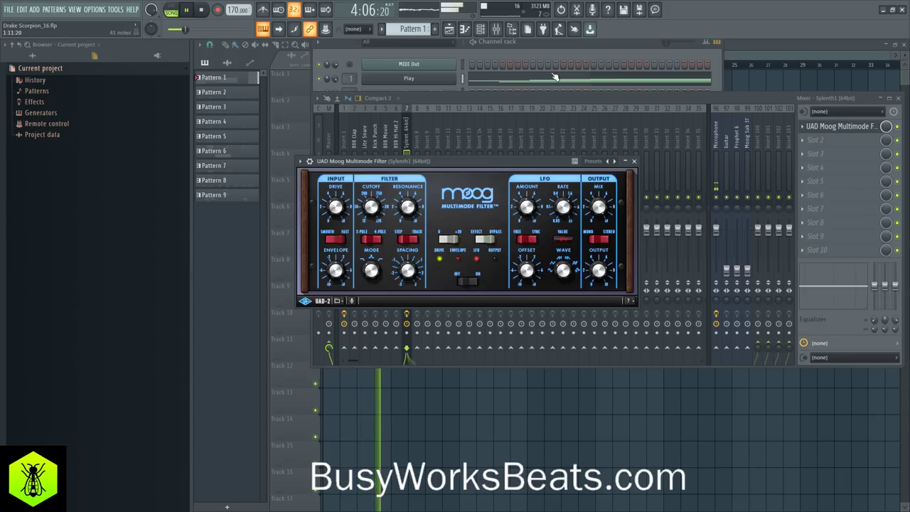
Lower the Microphone mixer track's fader to its minimum and restart playback of the beat.
{"action": "key", "text": "space"}
{"action": "left_click", "coordinate": [547, 51]}
{"action": "left_click", "coordinate": [754, 103]}
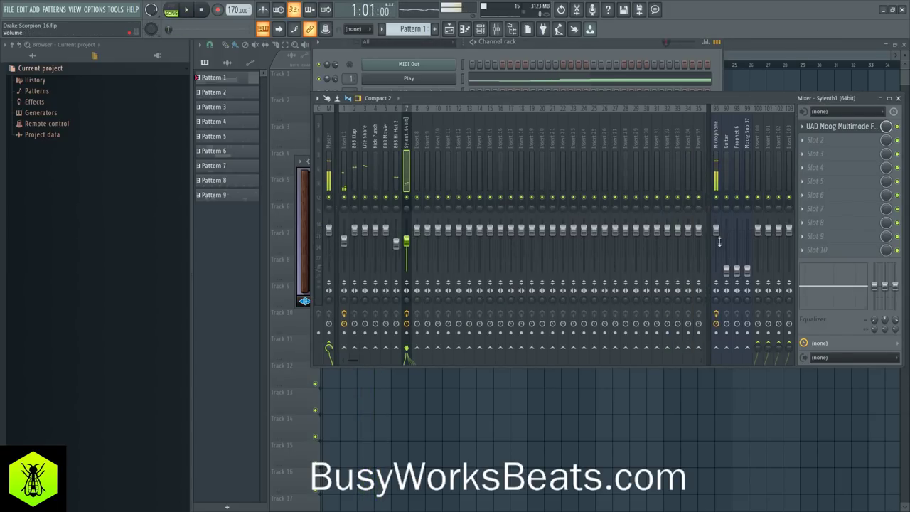
{"action": "left_click_drag", "start_coordinate": [721, 237], "coordinate": [721, 274]}
{"action": "key", "text": "space"}
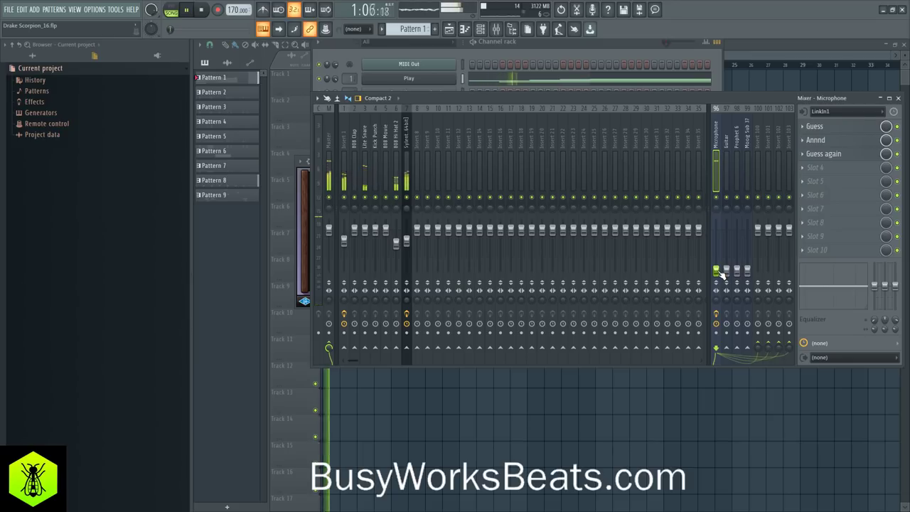
Replace the D#6 on top of Sylenth1's bar 3 chord with a one-bar C#6 and audition the progression.
{"action": "left_click", "coordinate": [555, 56]}
{"action": "left_click", "coordinate": [413, 321]}
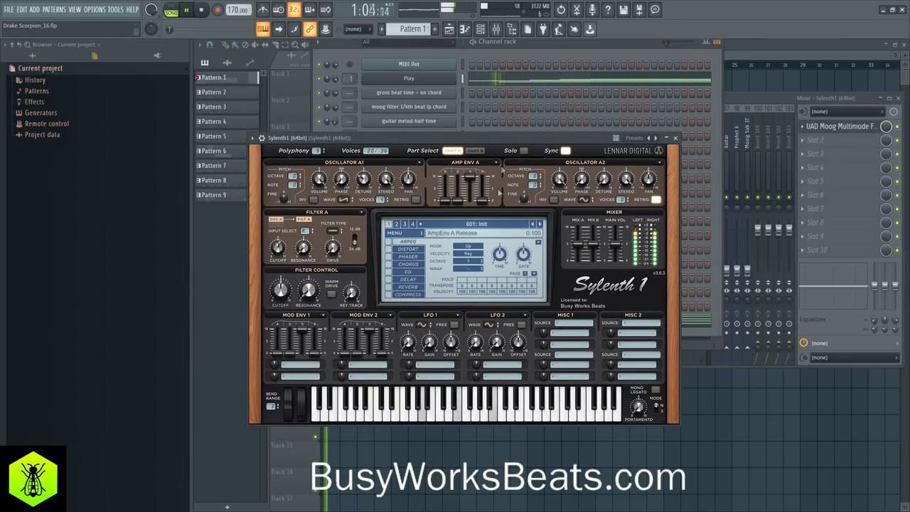
{"action": "left_click", "coordinate": [539, 57]}
{"action": "left_click", "coordinate": [563, 320]}
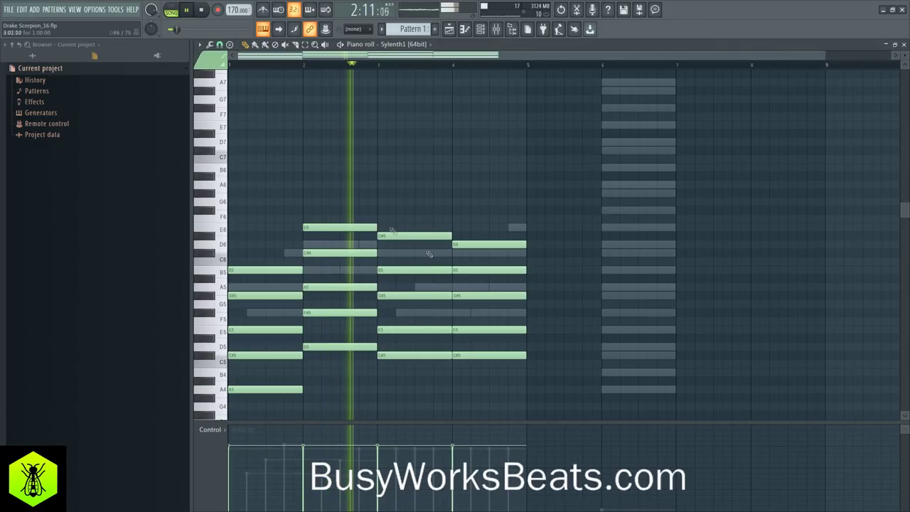
{"action": "right_click", "coordinate": [405, 236]}
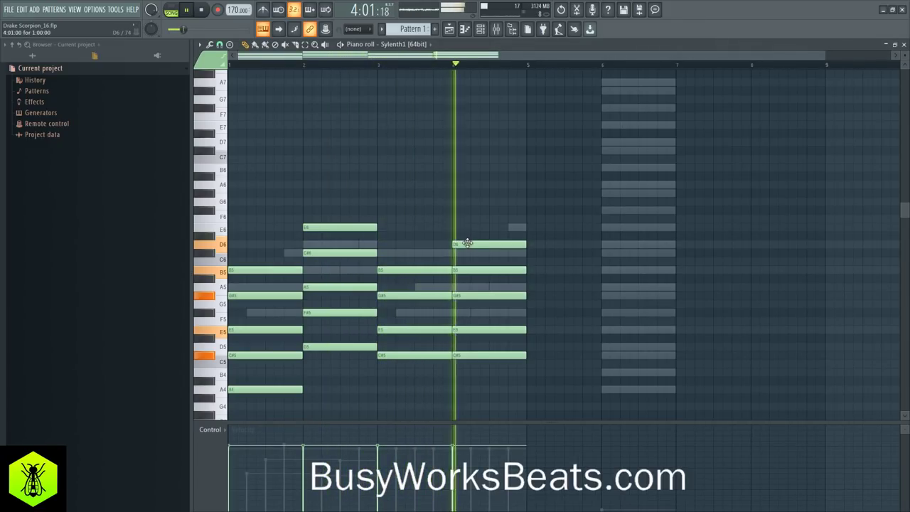
{"action": "key", "text": "space"}
{"action": "left_click_drag", "start_coordinate": [445, 248], "coordinate": [375, 252]}
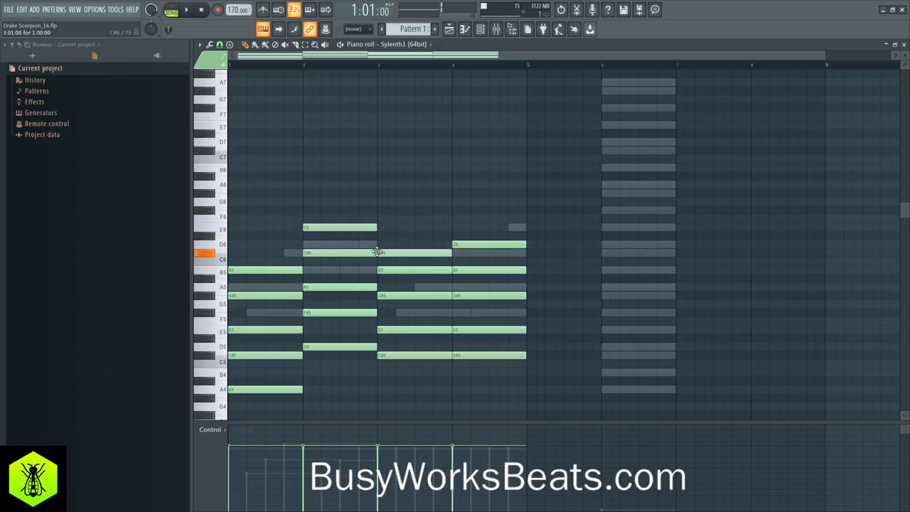
{"action": "key", "text": "space"}
Replace the bar 4 chord's D6 with C#6, save the project as Drake Scorpion_17, and close the piano roll.
{"action": "left_click", "coordinate": [456, 252]}
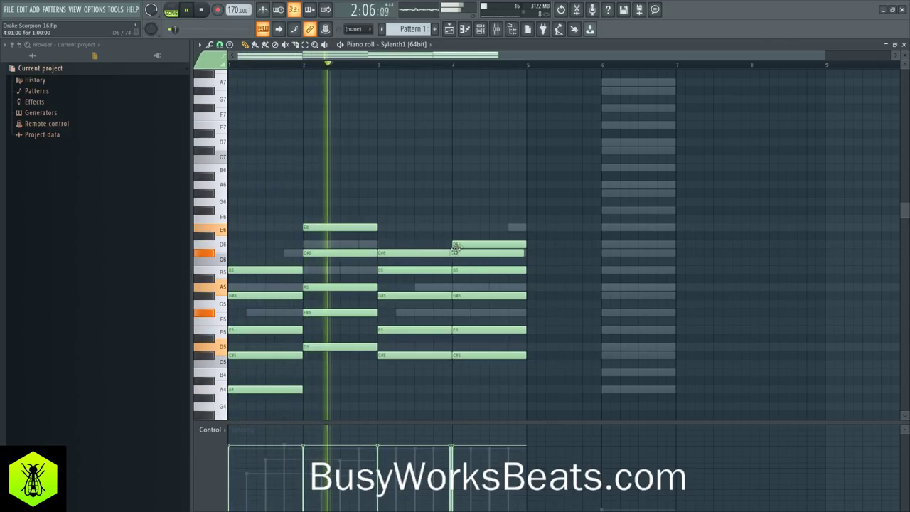
{"action": "right_click", "coordinate": [457, 246]}
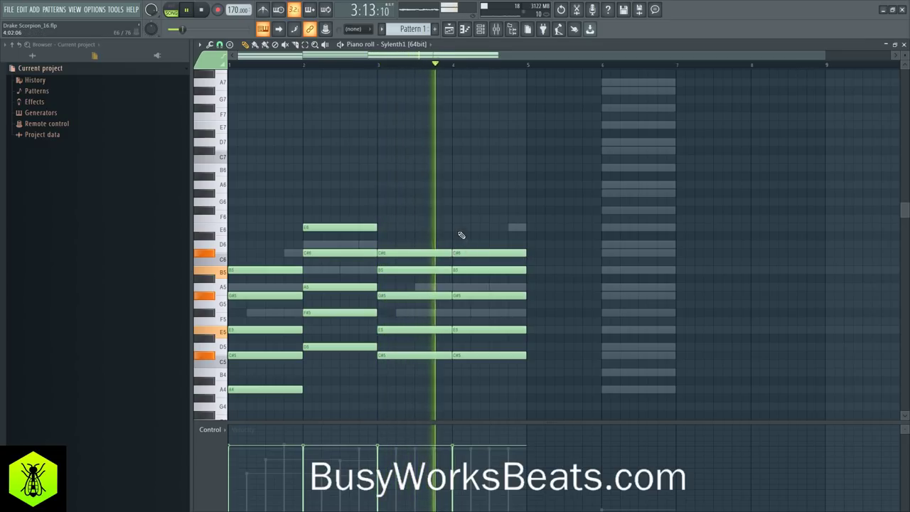
{"action": "key", "text": "ctrl+n"}
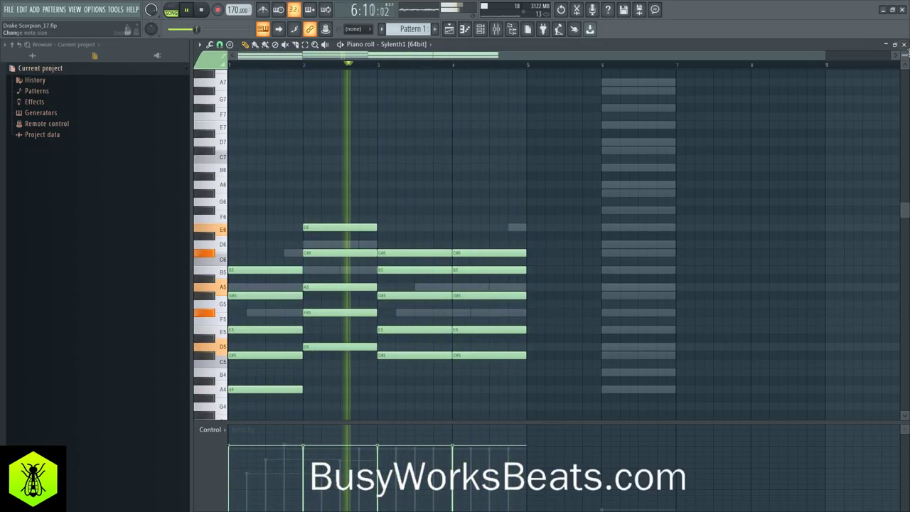
{"action": "left_click", "coordinate": [904, 44]}
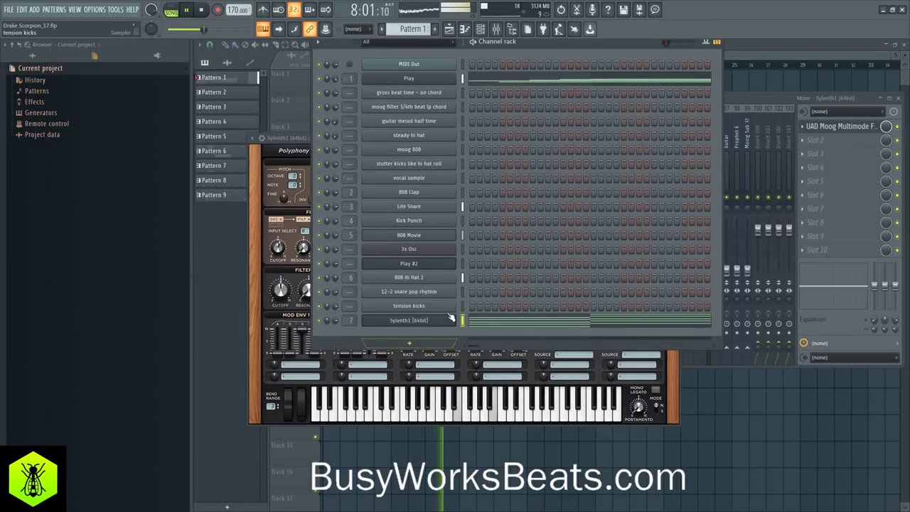
With Pattern 2 selected, set the Sylenth1 Moog filter's cutoff to 210.96 Hz and its LFO offset to 0.00.
{"action": "key", "text": "KP_Add"}
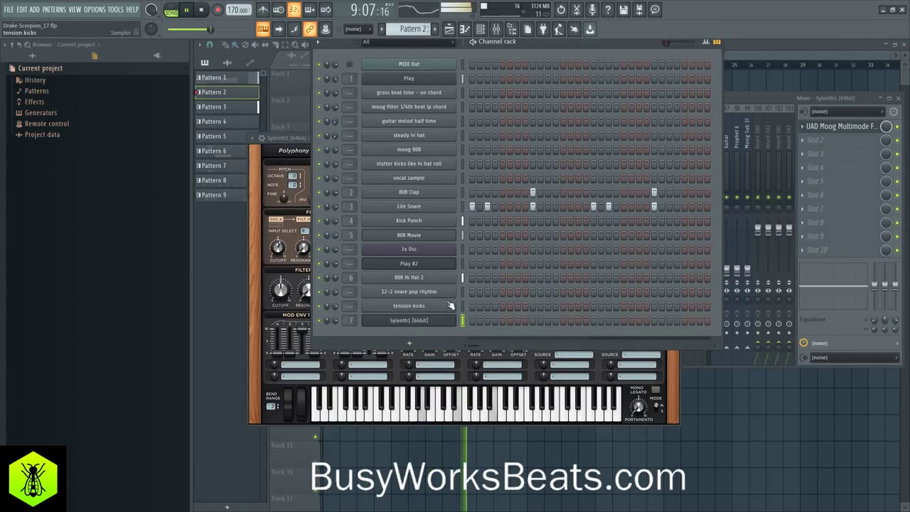
{"action": "left_click", "coordinate": [838, 128]}
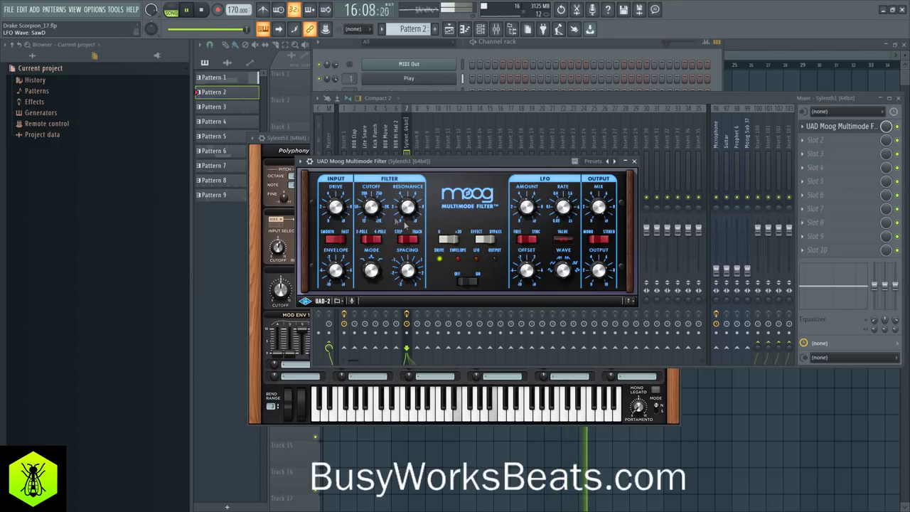
{"action": "left_click_drag", "start_coordinate": [374, 205], "coordinate": [372, 206]}
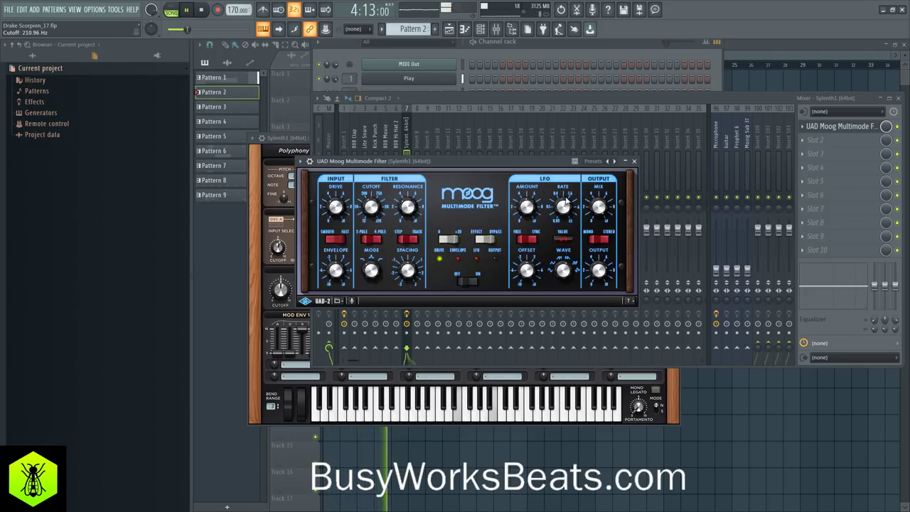
{"action": "left_click_drag", "start_coordinate": [535, 272], "coordinate": [530, 272]}
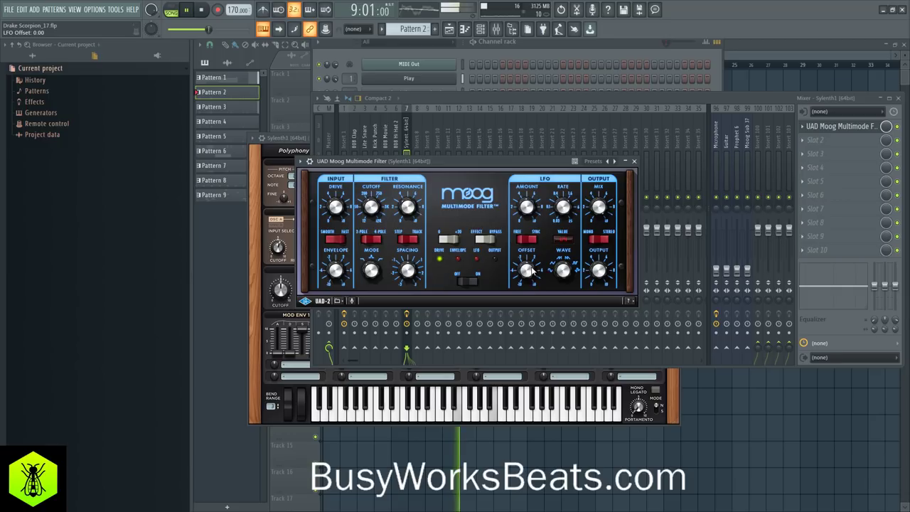
{"action": "left_click", "coordinate": [635, 161]}
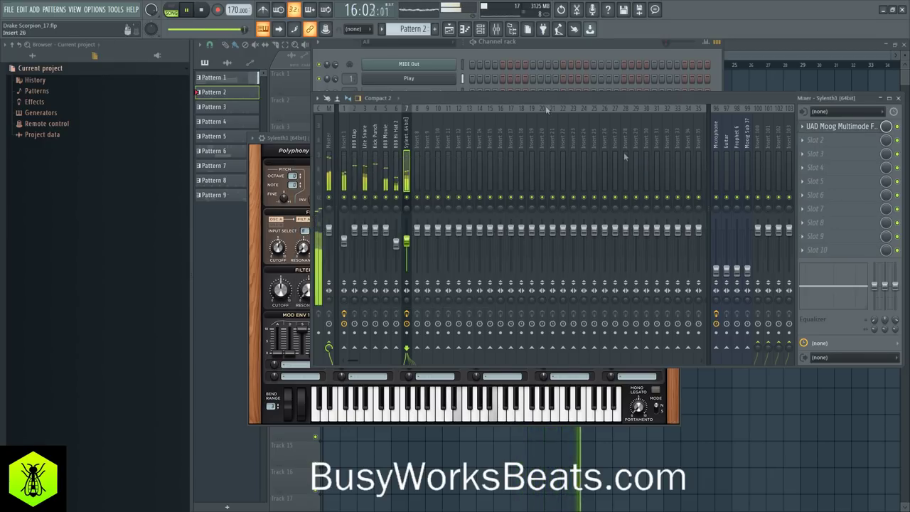
Select the Kick Punch channel in Pattern 2, browse to the empty Pattern 11 during playback, and stop the song.
{"action": "left_click", "coordinate": [507, 50]}
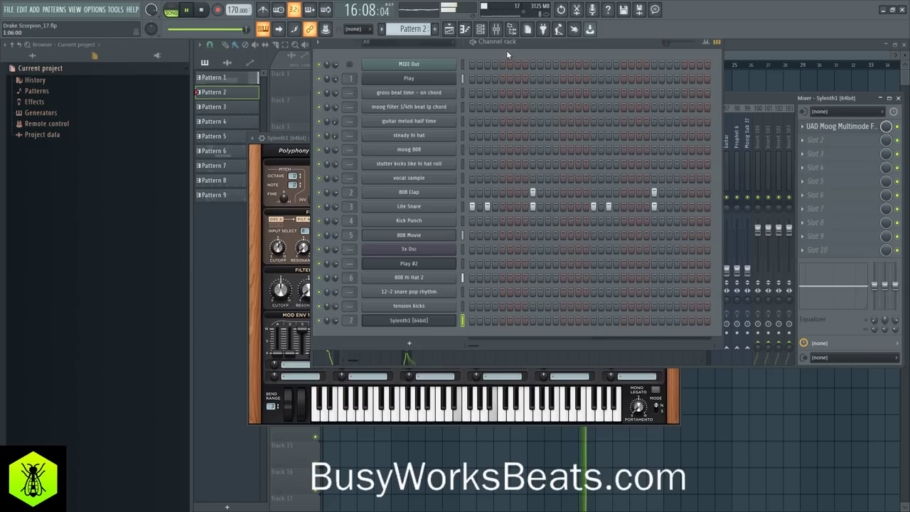
{"action": "right_click", "coordinate": [446, 220]}
{"action": "left_click", "coordinate": [429, 331]}
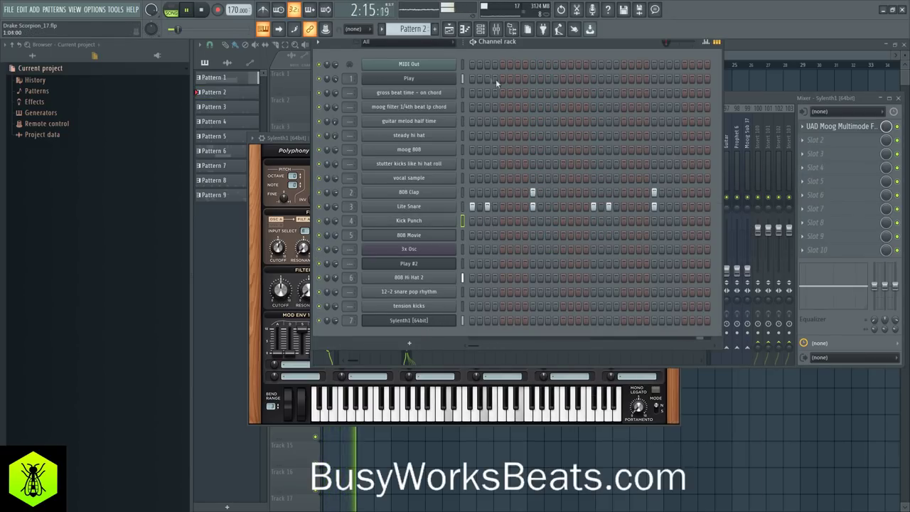
{"action": "left_click", "coordinate": [425, 29]}
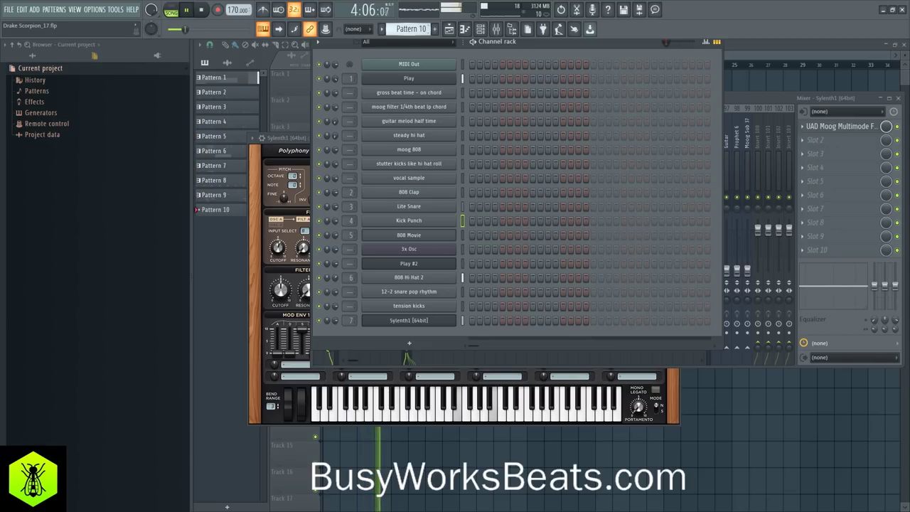
{"action": "mouse_move", "coordinate": [425, 29]}
{"action": "left_mouse_down"}
{"action": "mouse_move", "coordinate": [426, 37]}
{"action": "mouse_move", "coordinate": [425, 27]}
{"action": "left_mouse_up"}
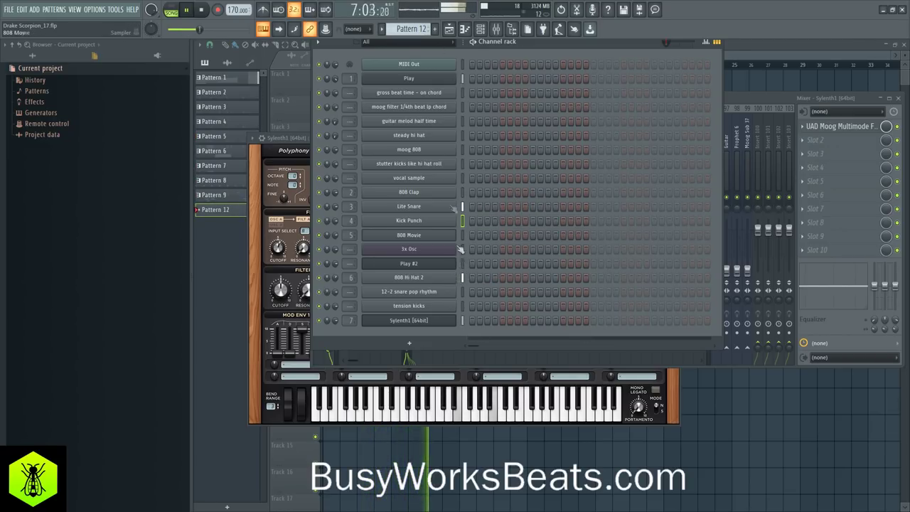
{"action": "mouse_move", "coordinate": [412, 29]}
{"action": "left_mouse_down"}
{"action": "mouse_move", "coordinate": [413, 37]}
{"action": "mouse_move", "coordinate": [412, 29]}
{"action": "left_mouse_up"}
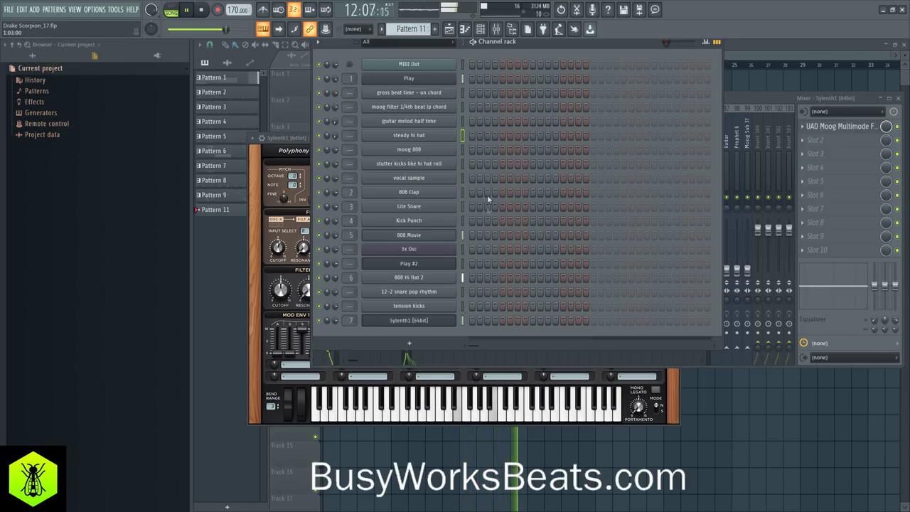
{"action": "key", "text": "space"}
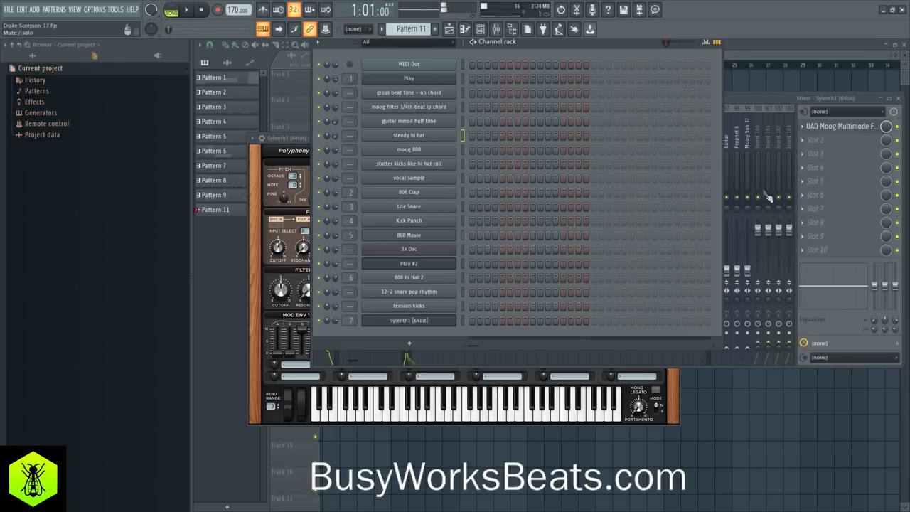
Raise the Microphone mixer track's fader back level with the neighbouring inserts and save the project as Drake Scorpion_18.
{"action": "left_click", "coordinate": [733, 144]}
{"action": "left_click", "coordinate": [717, 184]}
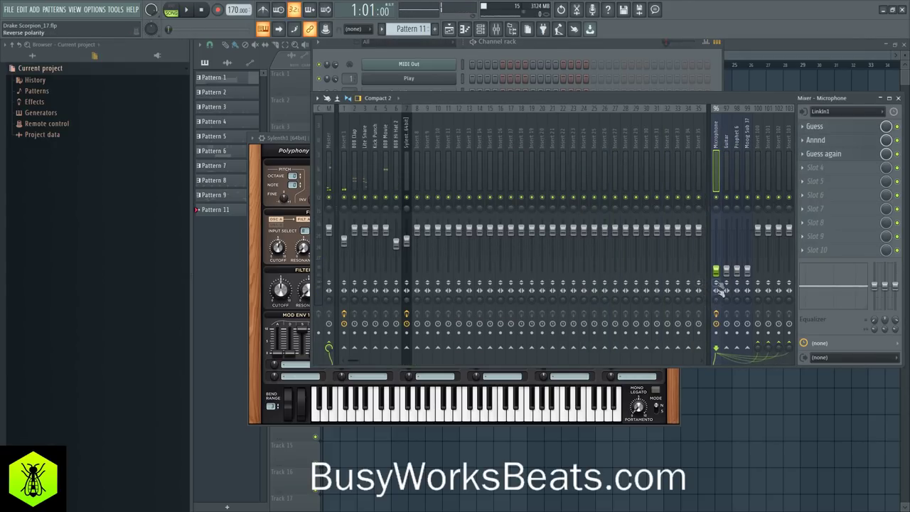
{"action": "left_click_drag", "start_coordinate": [717, 271], "coordinate": [717, 229]}
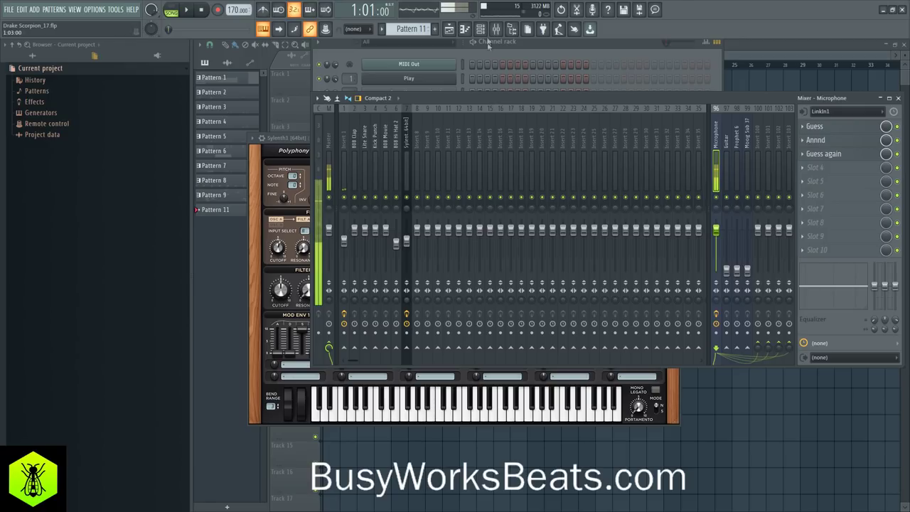
{"action": "left_click", "coordinate": [497, 43]}
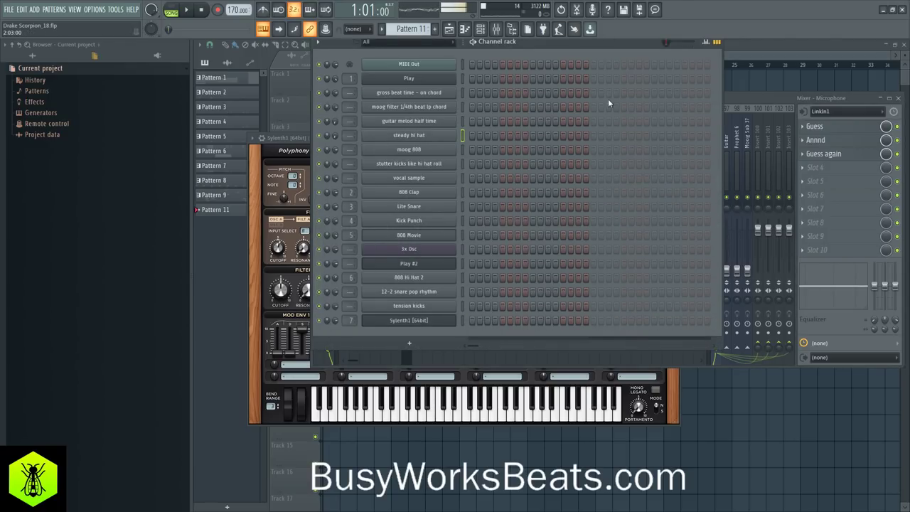
Browse back through the patterns from Pattern 11 to Pattern 1 and examine their channel contents.
{"action": "scroll", "coordinate": [410, 29], "scroll_direction": "down", "scroll_amount": 2}
{"action": "scroll", "coordinate": [410, 29], "scroll_direction": "up", "scroll_amount": 1}
{"action": "scroll", "coordinate": [411, 29], "scroll_direction": "down", "scroll_amount": 1}
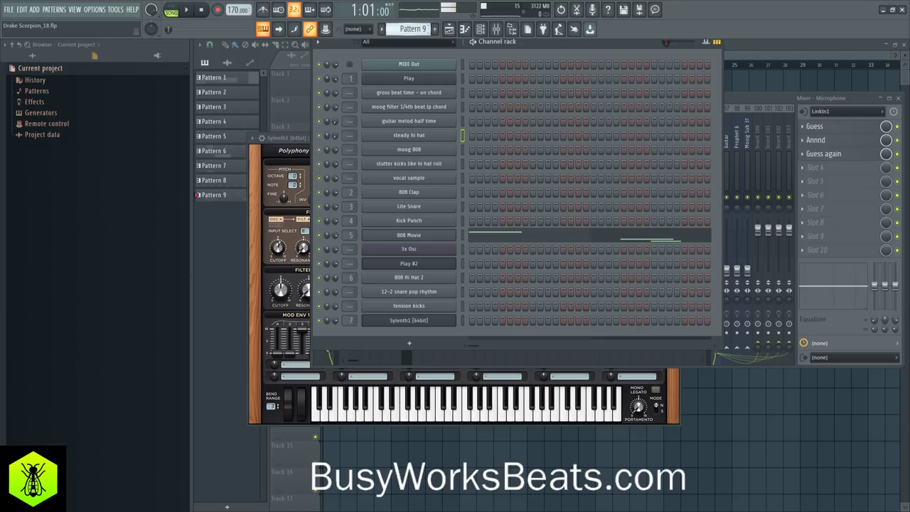
{"action": "scroll", "coordinate": [410, 29], "scroll_direction": "down", "scroll_amount": 8}
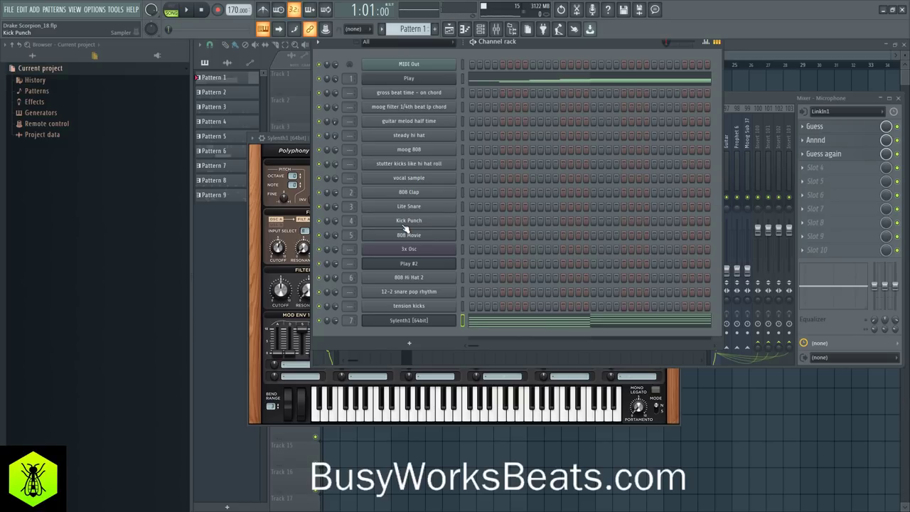
Go through the tension kicks, 12-2 snare pop rhythm and 808 Hi Hat 2 channels, and briefly open the Play #2 instrument.
{"action": "left_click", "coordinate": [461, 306]}
{"action": "double_click", "coordinate": [461, 305]}
{"action": "double_click", "coordinate": [461, 291]}
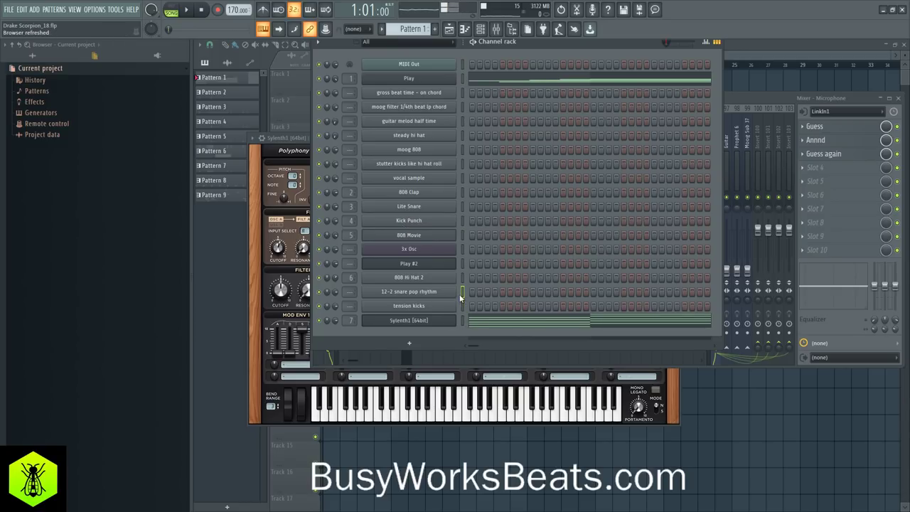
{"action": "left_click", "coordinate": [460, 279]}
{"action": "double_click", "coordinate": [460, 279]}
{"action": "left_click", "coordinate": [460, 279]}
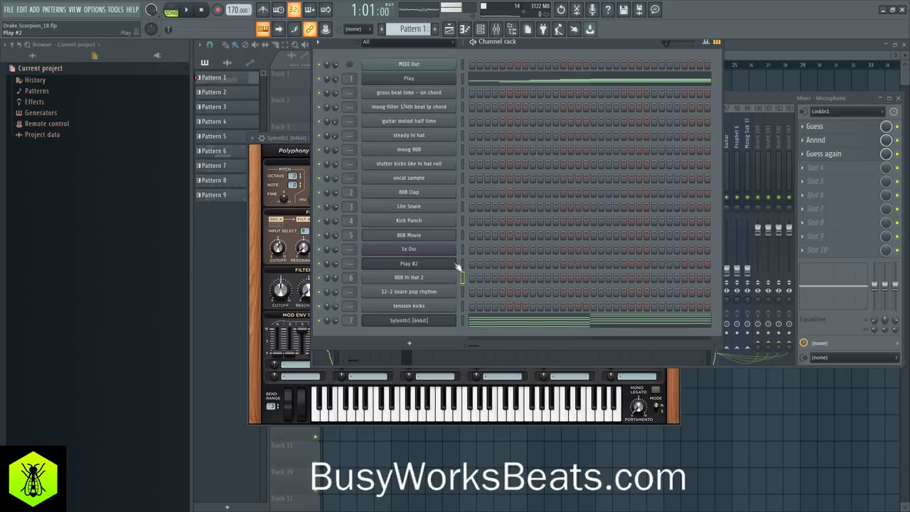
{"action": "left_click", "coordinate": [455, 265]}
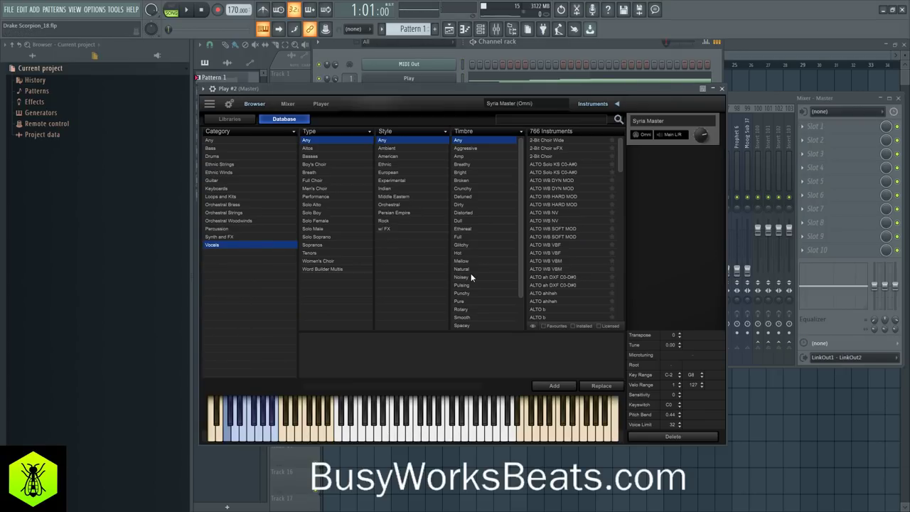
{"action": "left_click_drag", "start_coordinate": [671, 83], "coordinate": [785, 131]}
{"action": "left_click", "coordinate": [835, 135]}
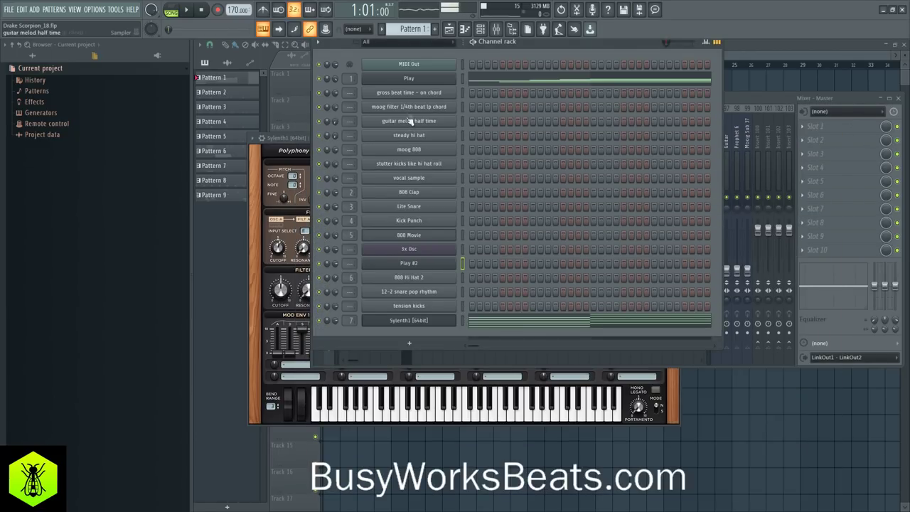
Clone the Sylenth1 channel and route the copy to its own mixer insert 8.
{"action": "left_click", "coordinate": [462, 322]}
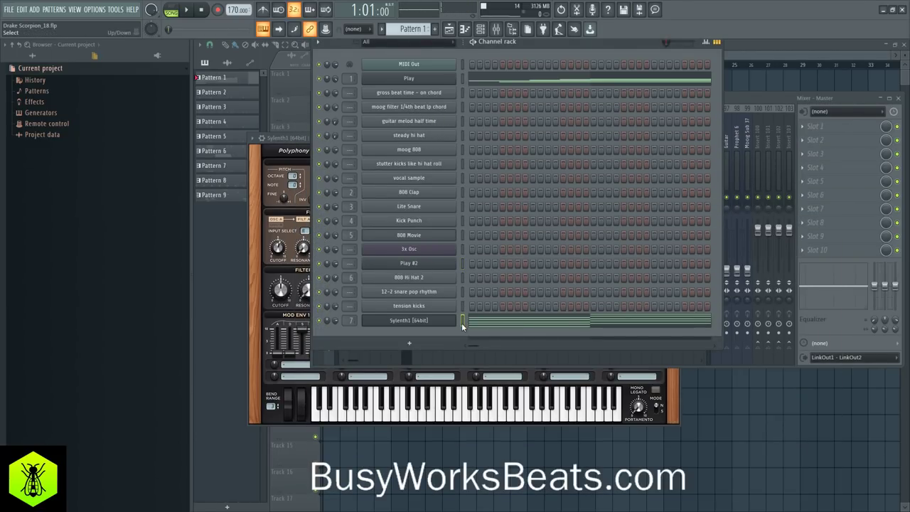
{"action": "left_click", "coordinate": [420, 345]}
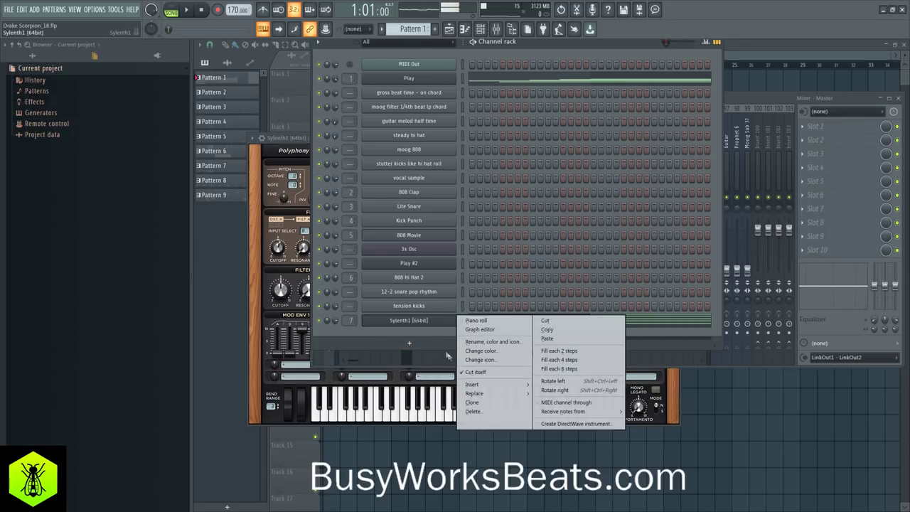
{"action": "left_click", "coordinate": [473, 404]}
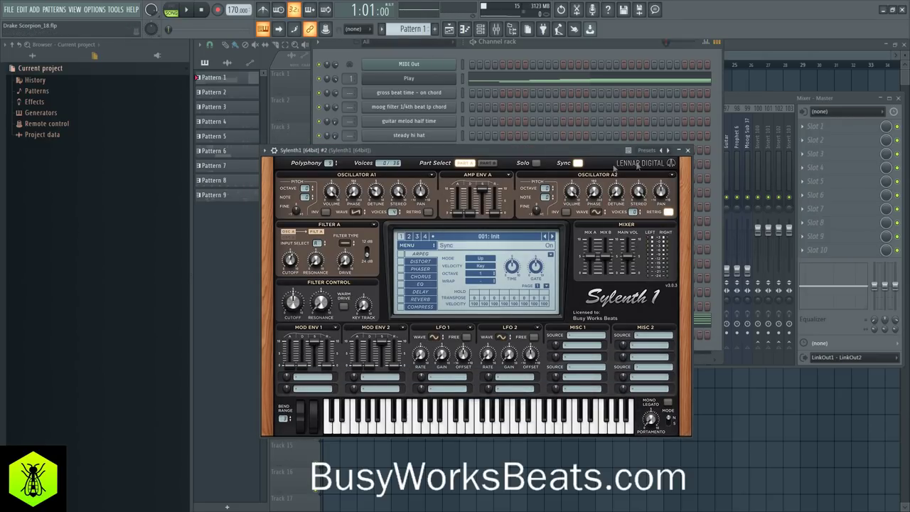
{"action": "left_click", "coordinate": [684, 151]}
{"action": "left_click", "coordinate": [435, 335]}
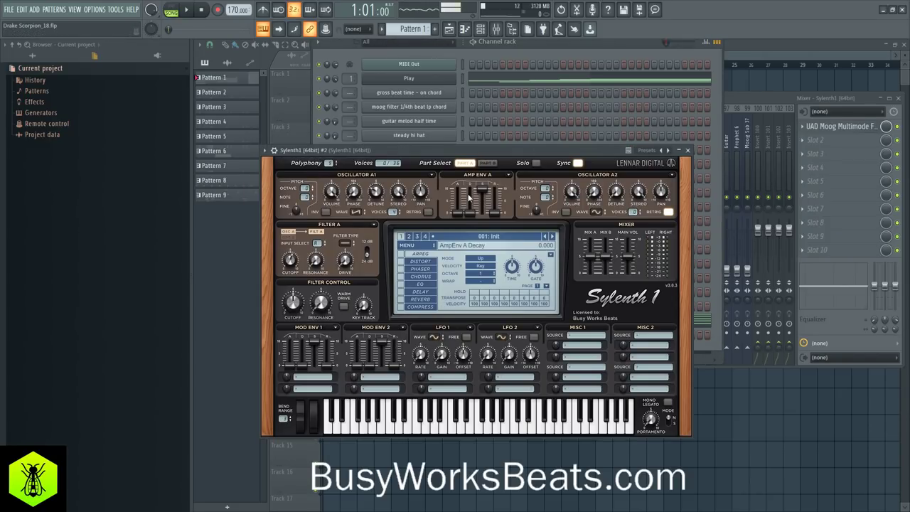
{"action": "key", "text": "F9"}
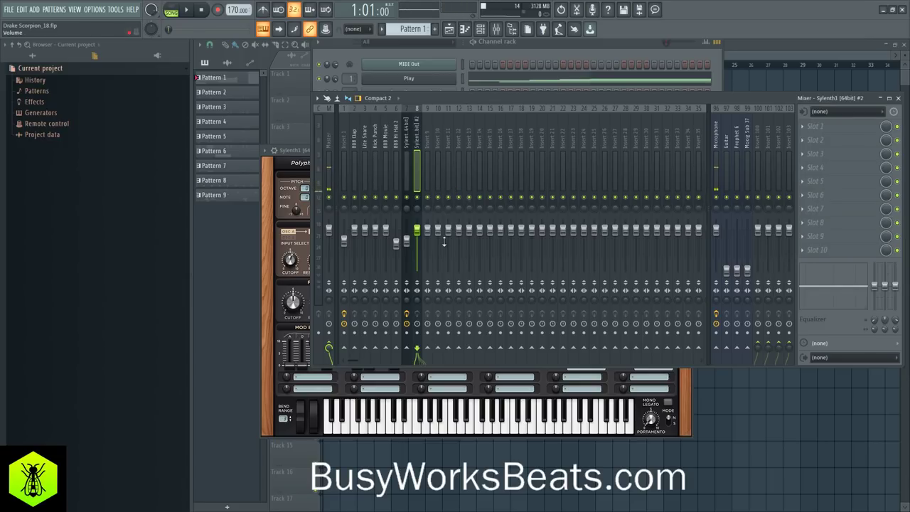
Duplicate the original Sylenth1 channel's chord notes into the cloned Sylenth1 channel of Pattern 1, keeping them in both channels.
{"action": "left_click", "coordinate": [518, 51]}
{"action": "left_click", "coordinate": [463, 322]}
{"action": "key", "text": "ctrl+x"}
{"action": "left_click_drag", "start_coordinate": [412, 29], "coordinate": [413, 29]}
{"action": "left_click", "coordinate": [501, 79]}
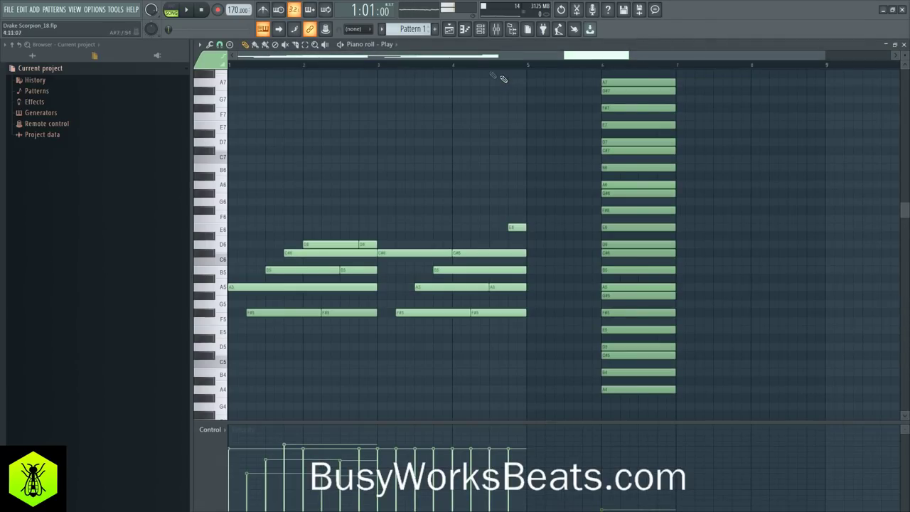
{"action": "left_click", "coordinate": [904, 45]}
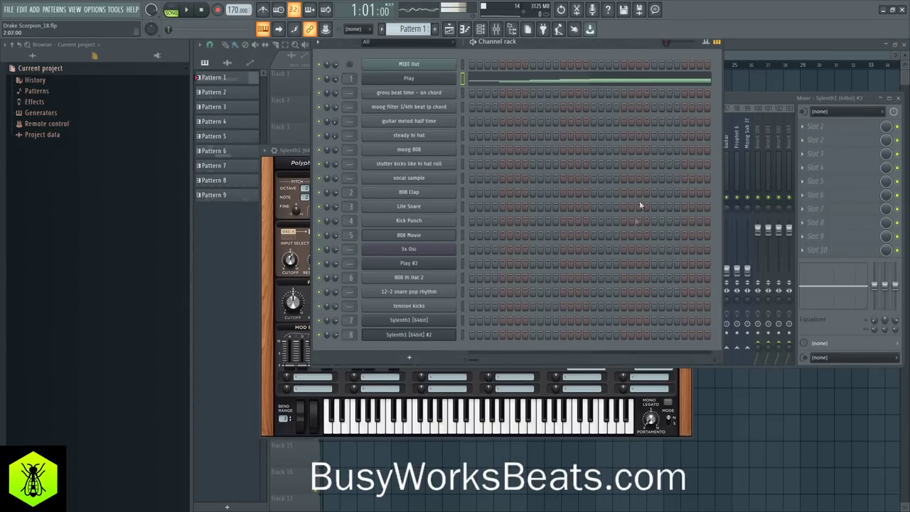
{"action": "key", "text": "ctrl+z"}
{"action": "left_click", "coordinate": [462, 320]}
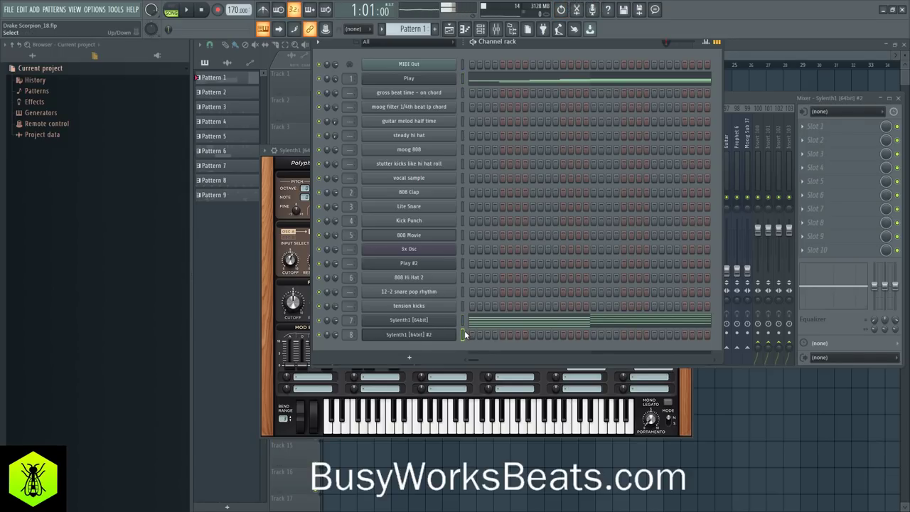
{"action": "key", "text": "ctrl+v"}
Set Oscillator A1 of the cloned Sylenth1 to the Triangle waveform and listen to it in the song while watching the mixer levels.
{"action": "left_click", "coordinate": [441, 335]}
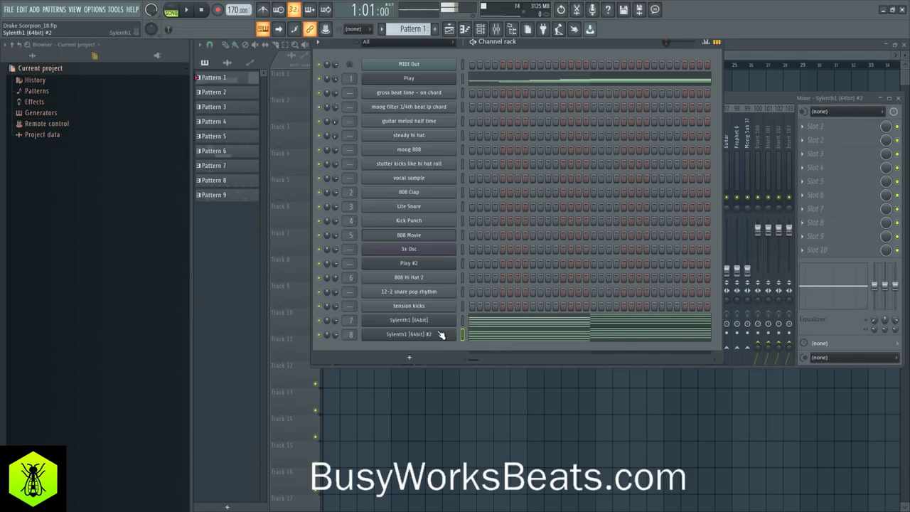
{"action": "left_click", "coordinate": [356, 212]}
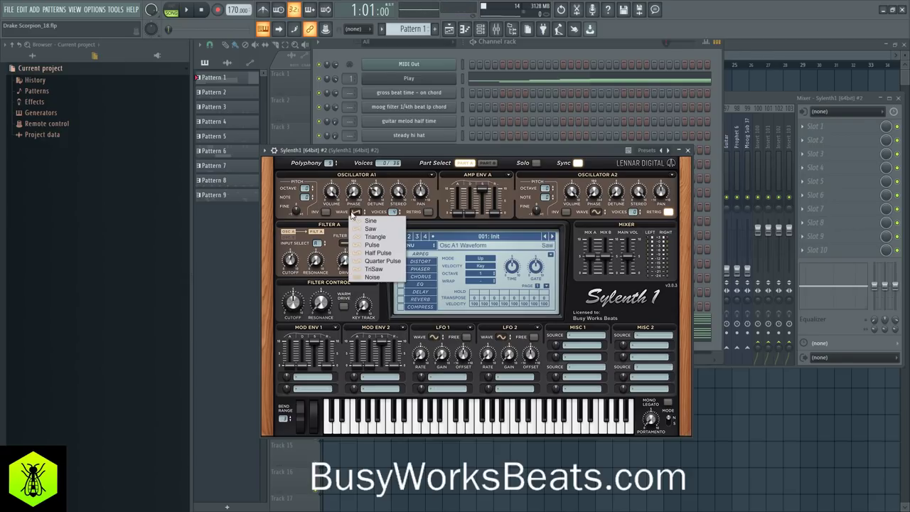
{"action": "left_click", "coordinate": [369, 238]}
{"action": "key", "text": "space"}
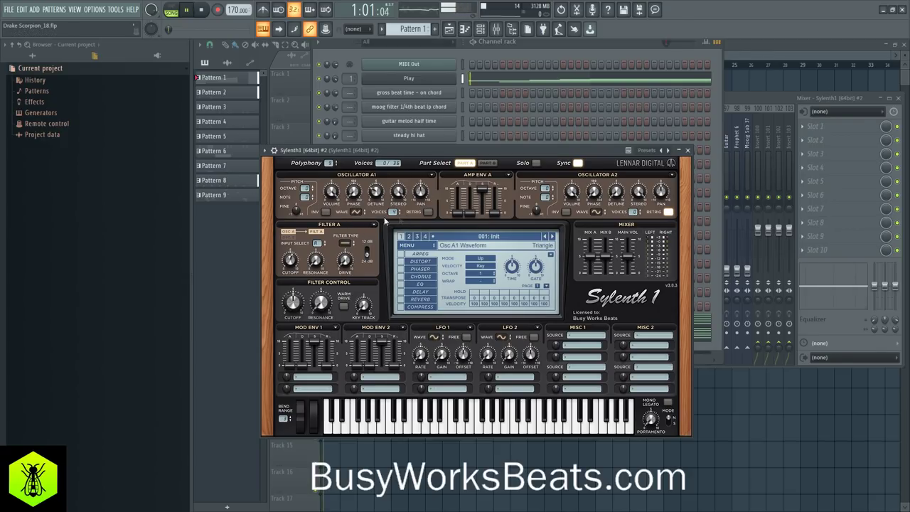
{"action": "left_click", "coordinate": [731, 104]}
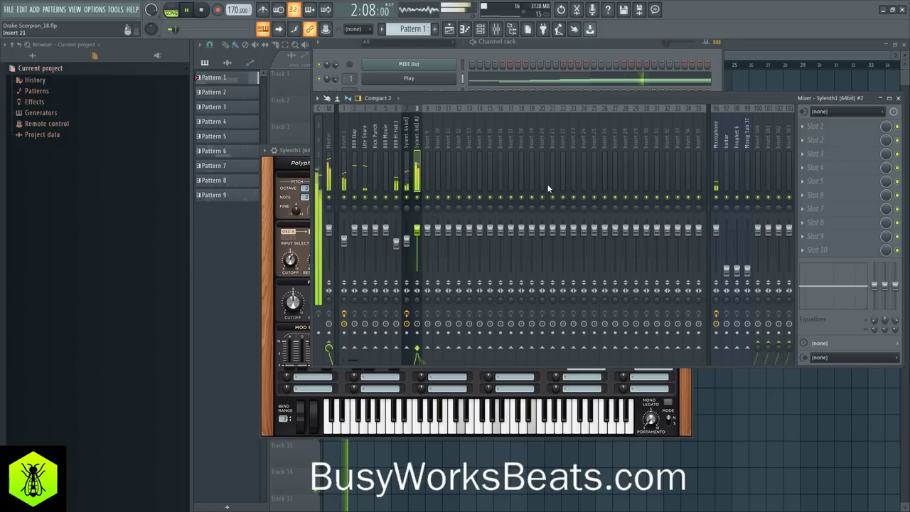
{"action": "key", "text": "space"}
Load Gross Beat into the first effect slot of the cloned Sylenth1's mixer insert.
{"action": "left_click", "coordinate": [804, 126]}
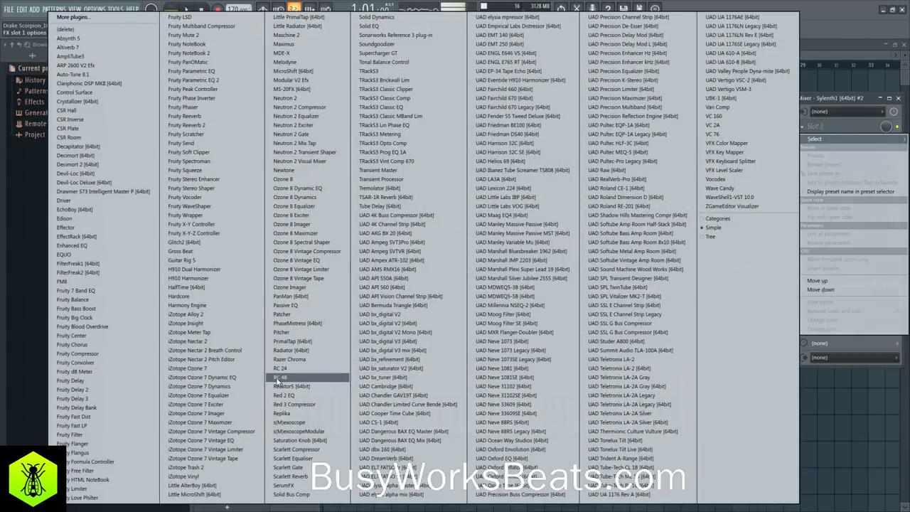
{"action": "left_click", "coordinate": [209, 253]}
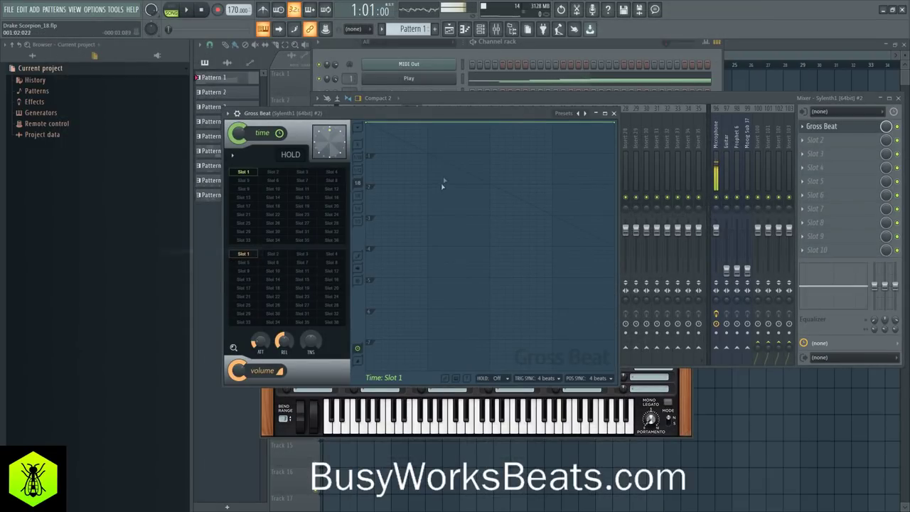
{"action": "left_click", "coordinate": [596, 44]}
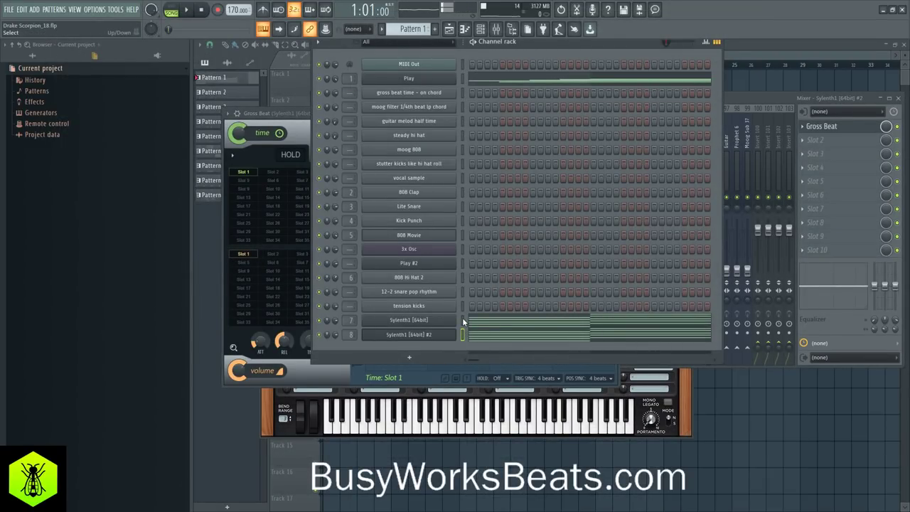
{"action": "left_click", "coordinate": [737, 101]}
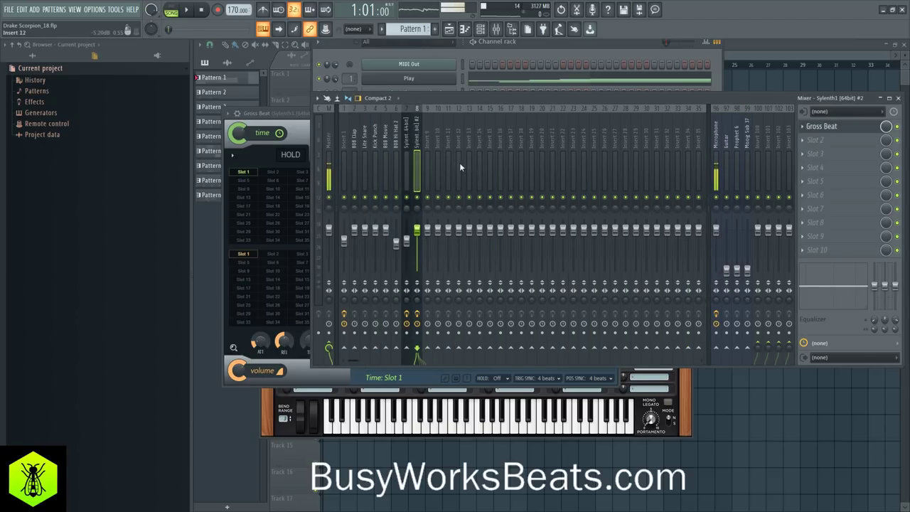
Review the UAD Moog Multimode Filter on the original Sylenth1's insert and return to the cloned Sylenth1's insert.
{"action": "left_click", "coordinate": [403, 144]}
{"action": "left_click", "coordinate": [862, 126]}
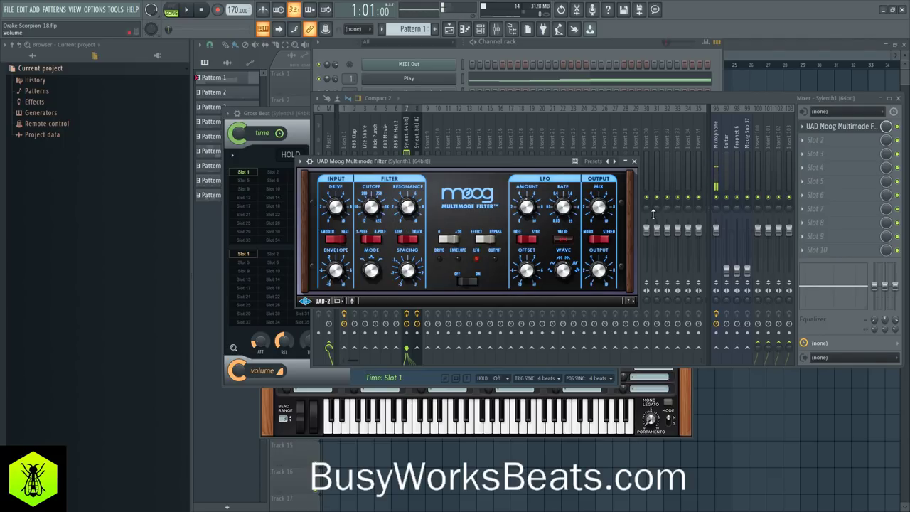
{"action": "left_click", "coordinate": [638, 162]}
{"action": "left_click", "coordinate": [417, 136]}
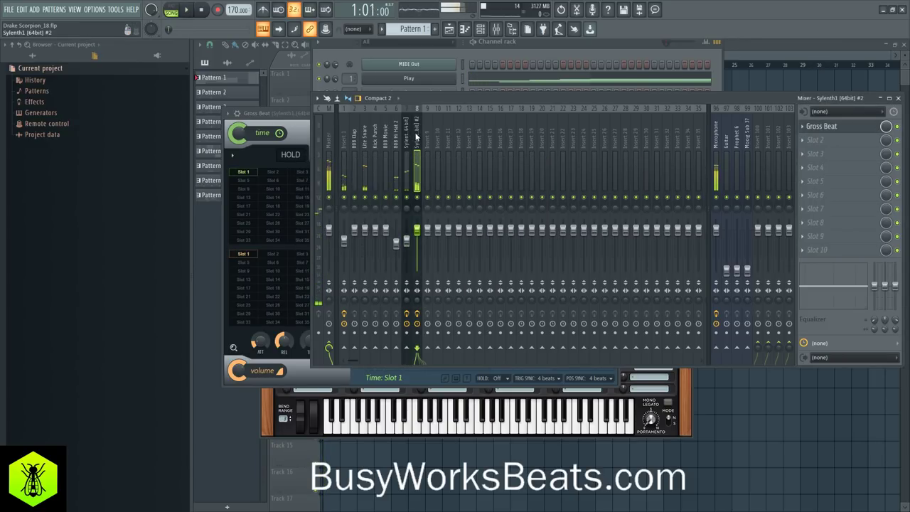
Try to shape Gross Beat's empty Volume Slot 1 envelope by adding a slightly lowered point a quarter of the way in.
{"action": "left_click", "coordinate": [822, 127]}
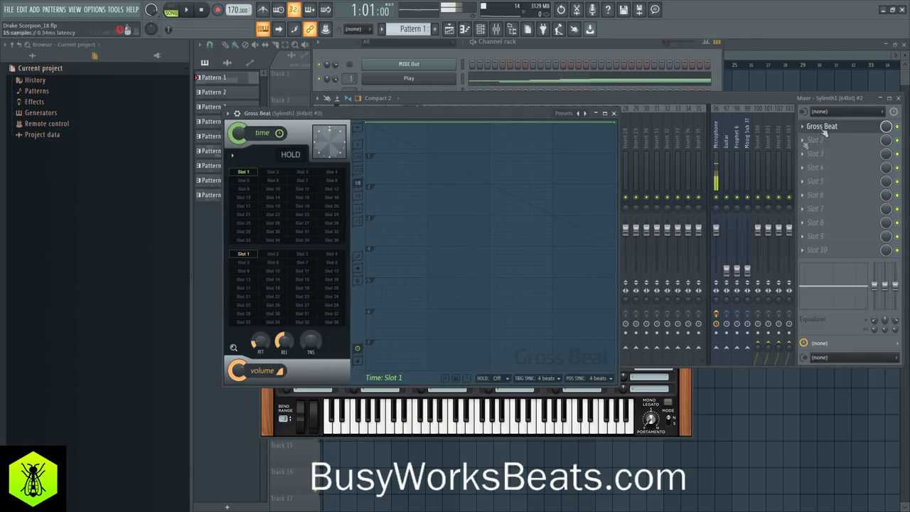
{"action": "left_click", "coordinate": [252, 256]}
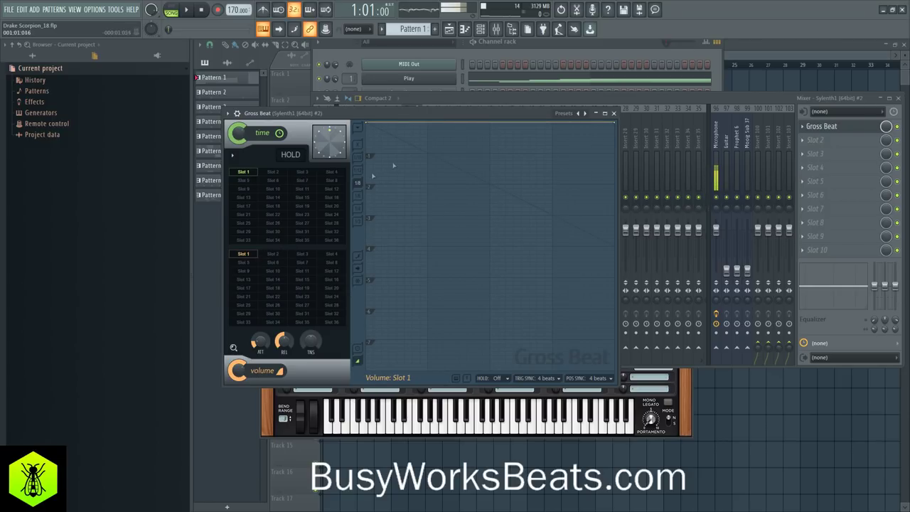
{"action": "left_click", "coordinate": [511, 29]}
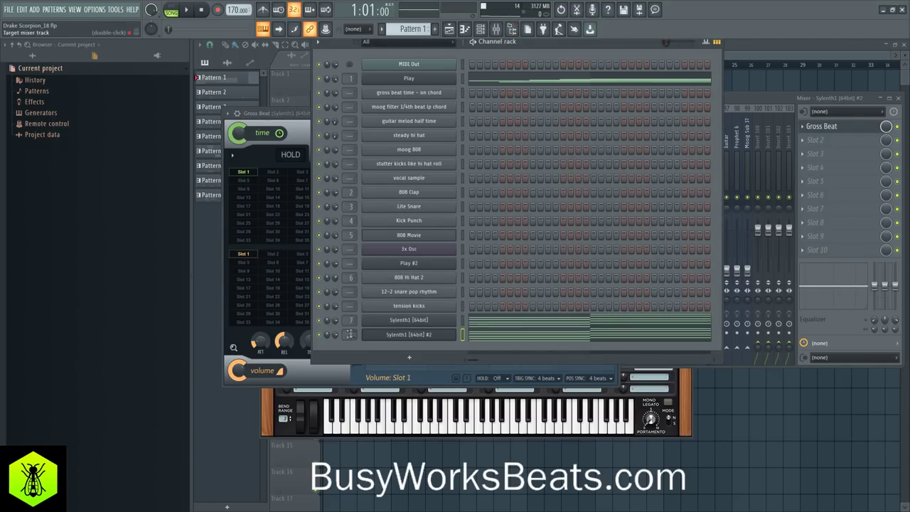
{"action": "left_click", "coordinate": [754, 103]}
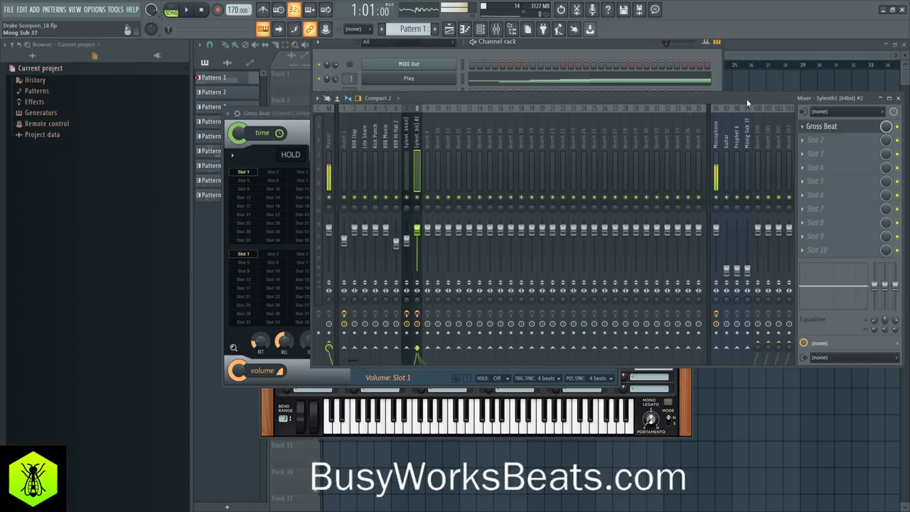
{"action": "left_click", "coordinate": [250, 254]}
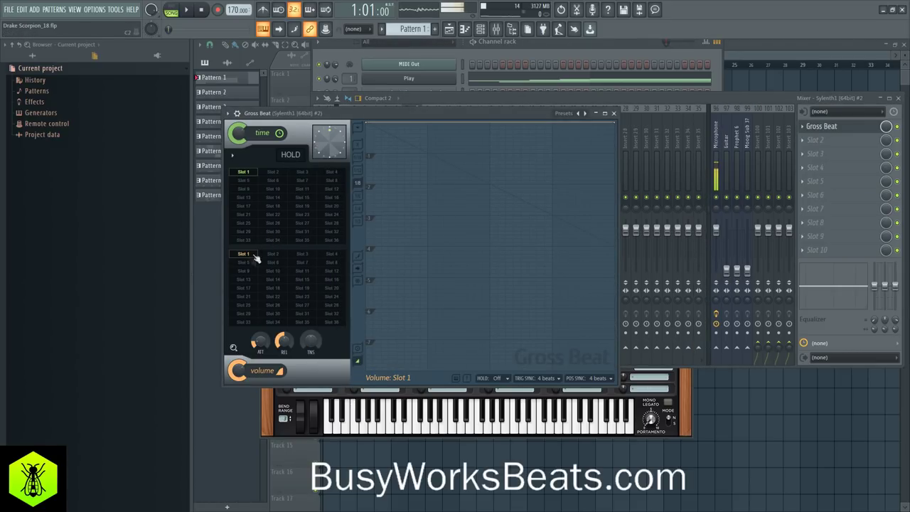
{"action": "right_click", "coordinate": [426, 233]}
{"action": "left_click_drag", "start_coordinate": [426, 233], "coordinate": [429, 125]}
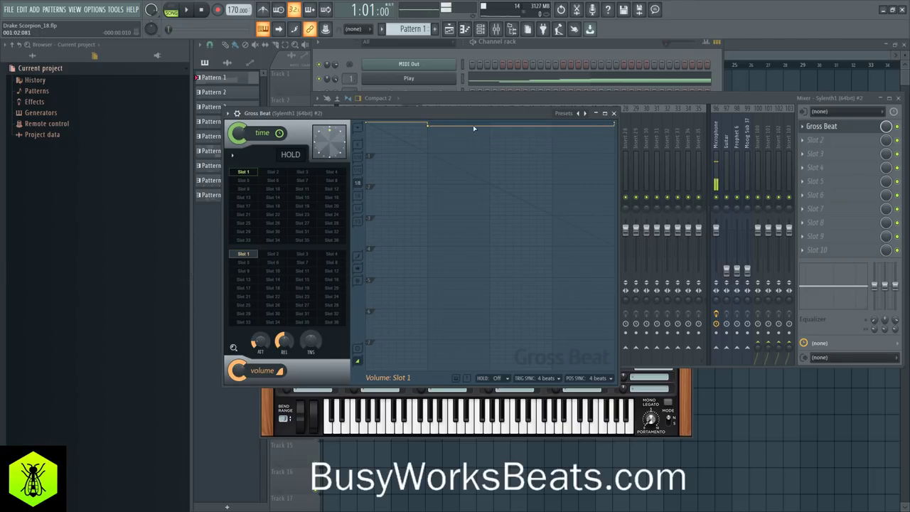
Browse Gross Beat's Turntablist, Stutter and Repeater presets and load the Patterns preset.
{"action": "left_click", "coordinate": [566, 114]}
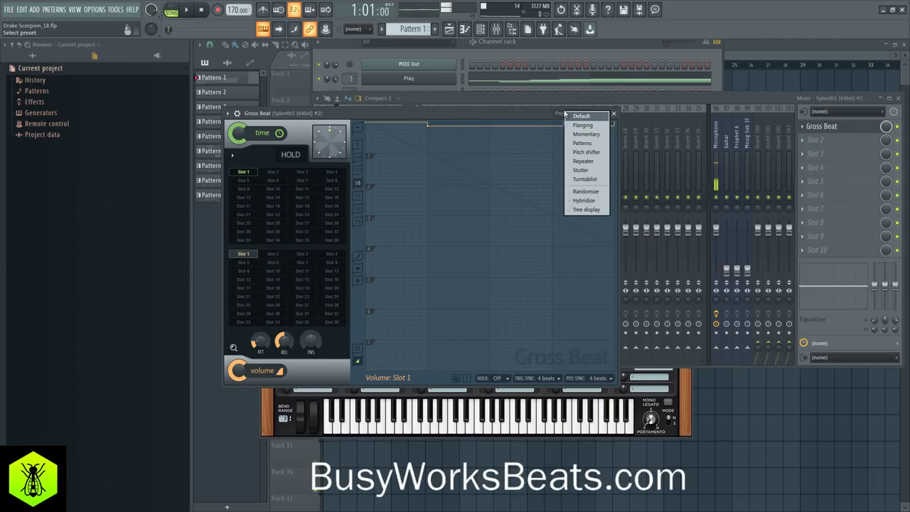
{"action": "left_click", "coordinate": [585, 179]}
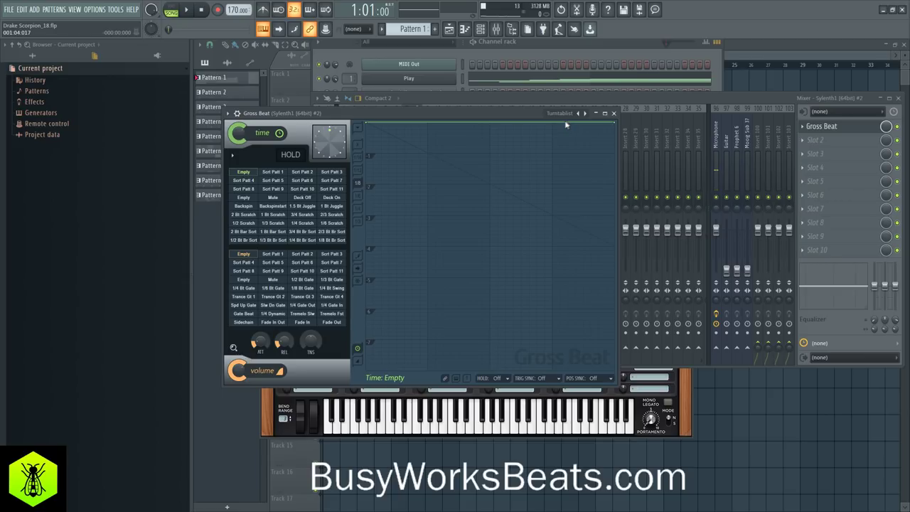
{"action": "left_click", "coordinate": [566, 113]}
{"action": "left_click", "coordinate": [577, 175]}
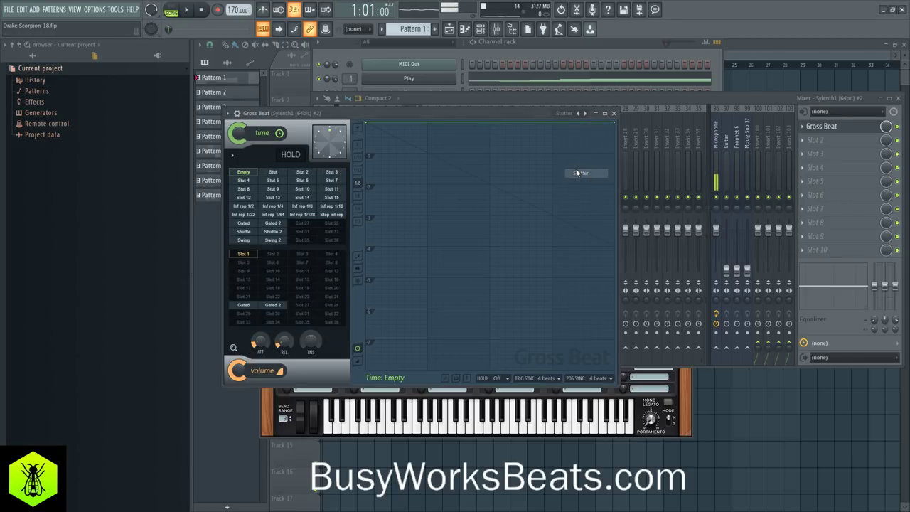
{"action": "left_click", "coordinate": [578, 114]}
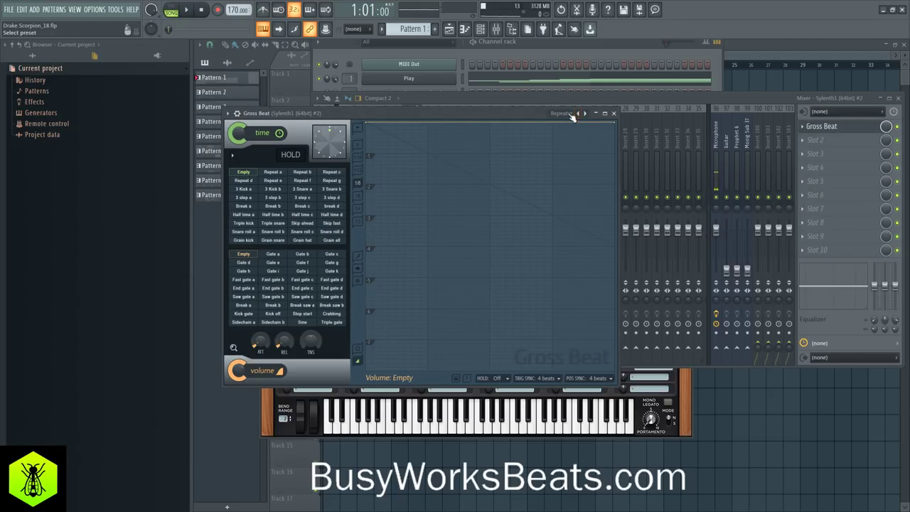
{"action": "left_click", "coordinate": [579, 114]}
{"action": "left_click", "coordinate": [578, 113]}
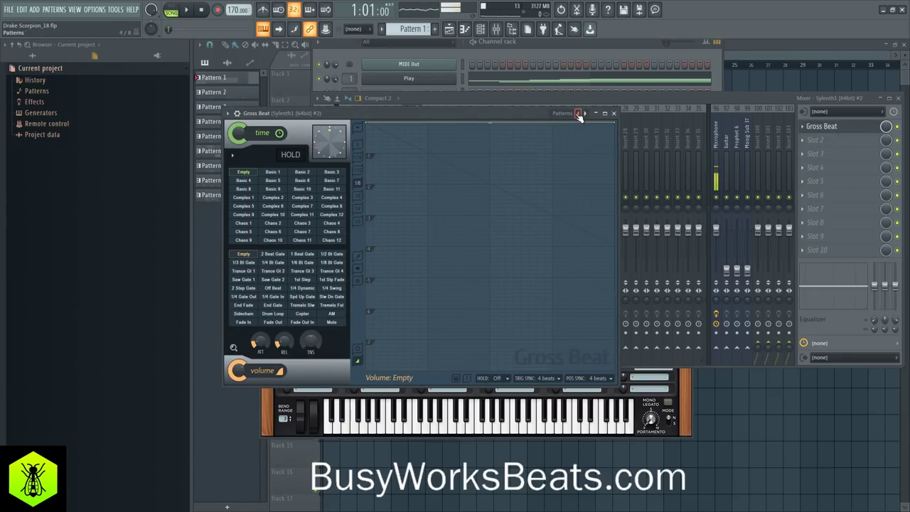
Audition Gross Beat's 1/4 Bt Gate volume pattern with the song, and switch the volume pattern to 1 Beat Gate.
{"action": "left_click", "coordinate": [281, 264]}
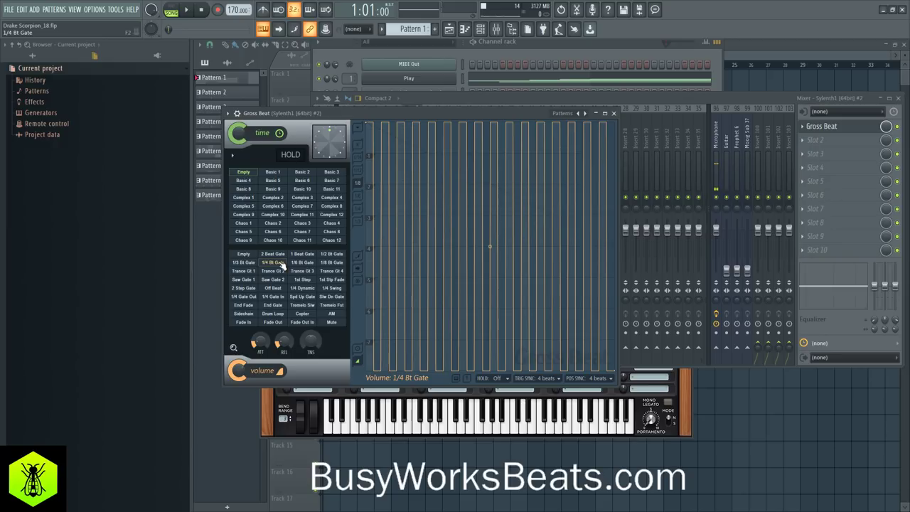
{"action": "key", "text": "space"}
{"action": "left_click", "coordinate": [327, 255]}
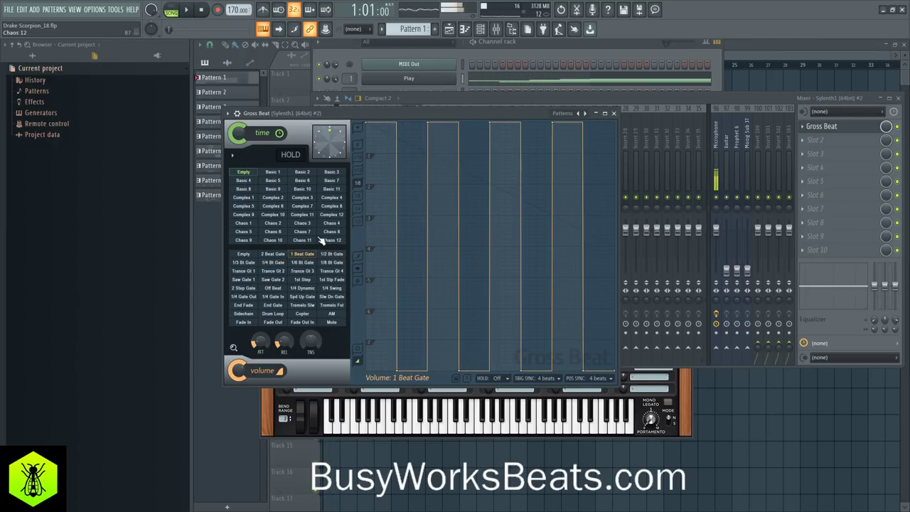
{"action": "key", "text": "space"}
{"action": "left_click", "coordinate": [614, 113]}
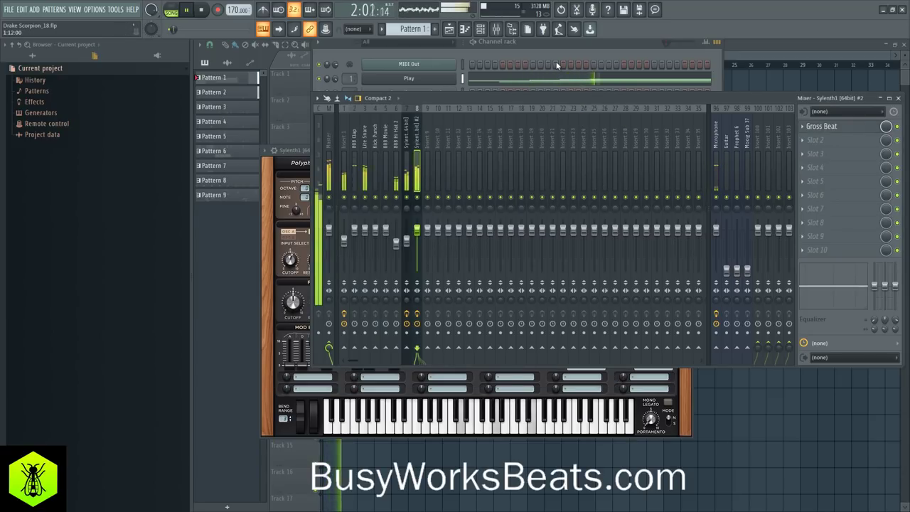
Save the project, replay the song and briefly check the cloned Sylenth1's settings during playback.
{"action": "left_click", "coordinate": [549, 55]}
{"action": "key", "text": "space"}
{"action": "key", "text": "ctrl+s"}
{"action": "key", "text": "space"}
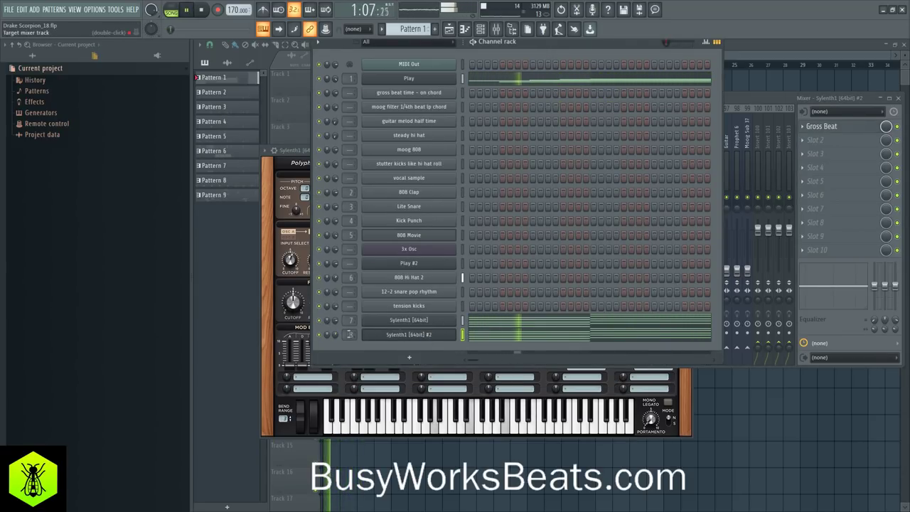
{"action": "left_click", "coordinate": [444, 334]}
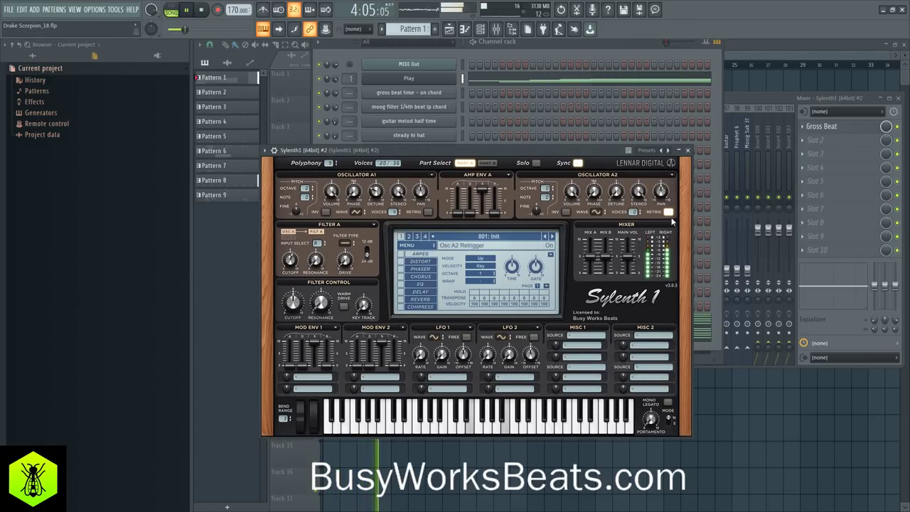
{"action": "left_click", "coordinate": [687, 150]}
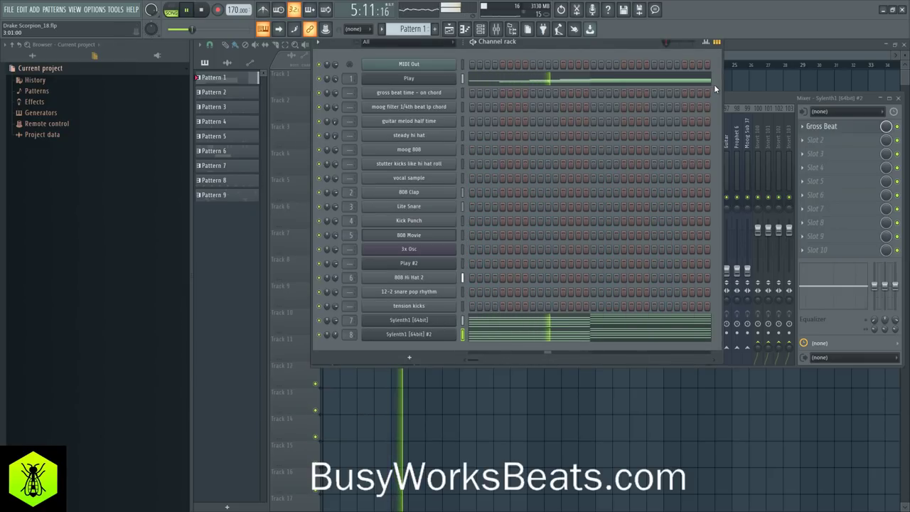
Lower the Sylenth1 #2 mixer track's volume slightly, and add Fruity Reeverb 2 to its second effect slot with a reduced high cut.
{"action": "left_click", "coordinate": [745, 99]}
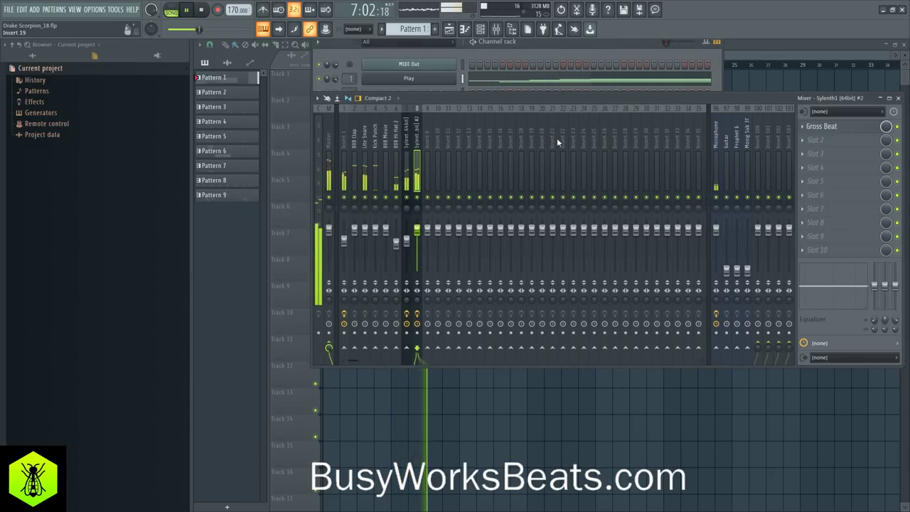
{"action": "left_click_drag", "start_coordinate": [418, 229], "coordinate": [418, 237]}
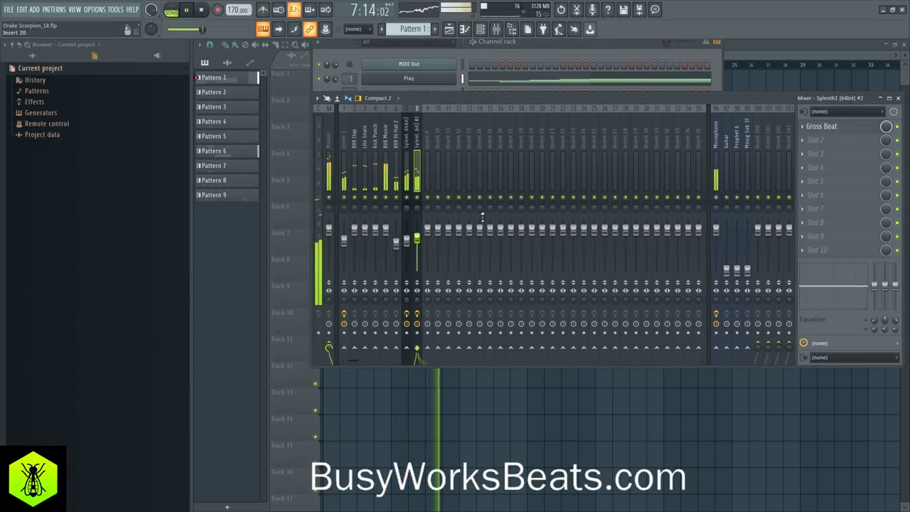
{"action": "left_click", "coordinate": [818, 140]}
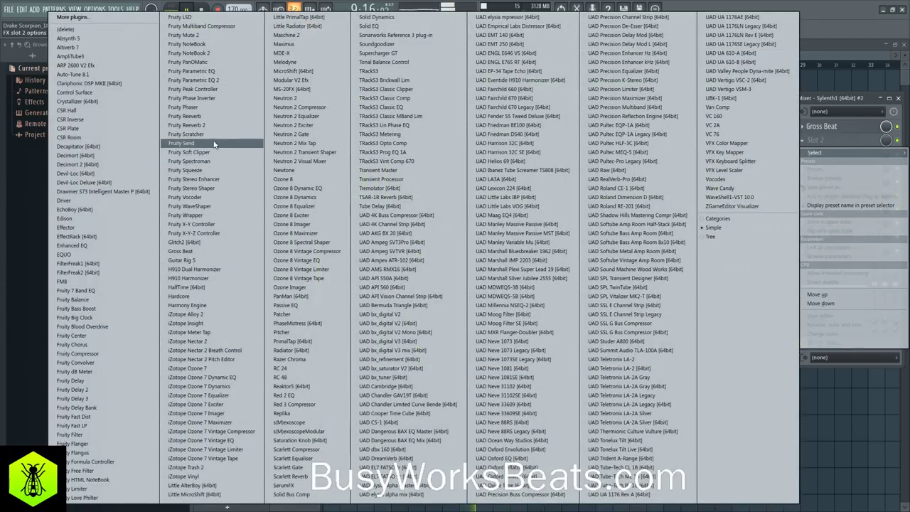
{"action": "left_click", "coordinate": [186, 125]}
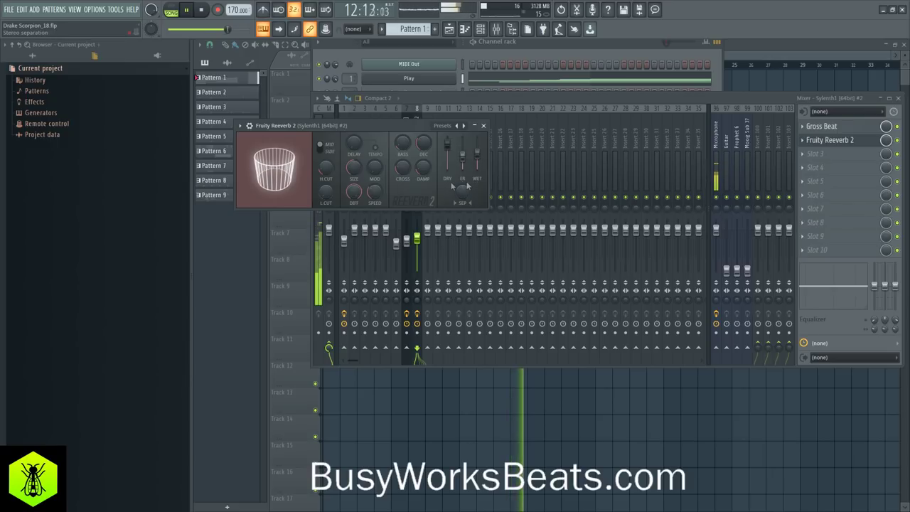
{"action": "left_click_drag", "start_coordinate": [327, 169], "coordinate": [327, 184]}
{"action": "left_click", "coordinate": [484, 125]}
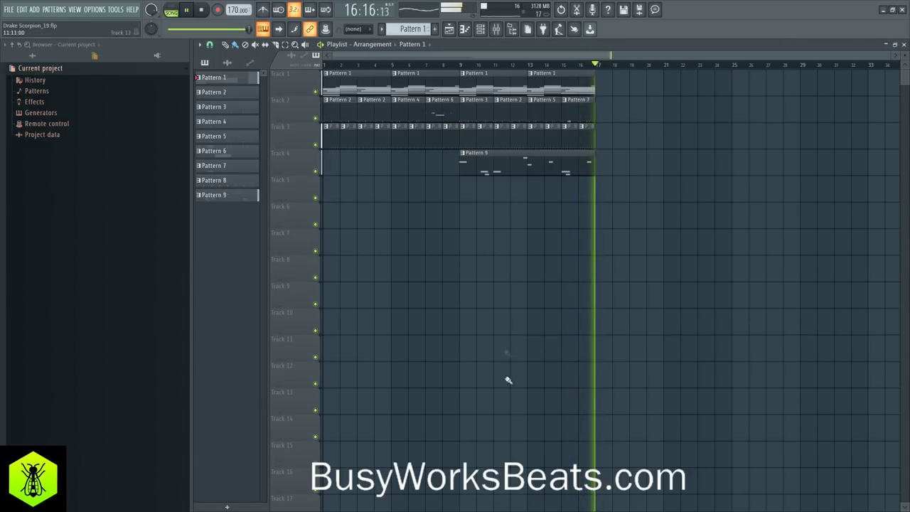
Switch to the empty Pattern 10 and look over its channels and the arrangement while the song plays.
{"action": "left_click", "coordinate": [481, 29]}
{"action": "left_click_drag", "start_coordinate": [410, 30], "coordinate": [410, 4]}
{"action": "key", "text": "KP_Add"}
{"action": "key", "text": "KP_Add"}
{"action": "key", "text": "KP_Add"}
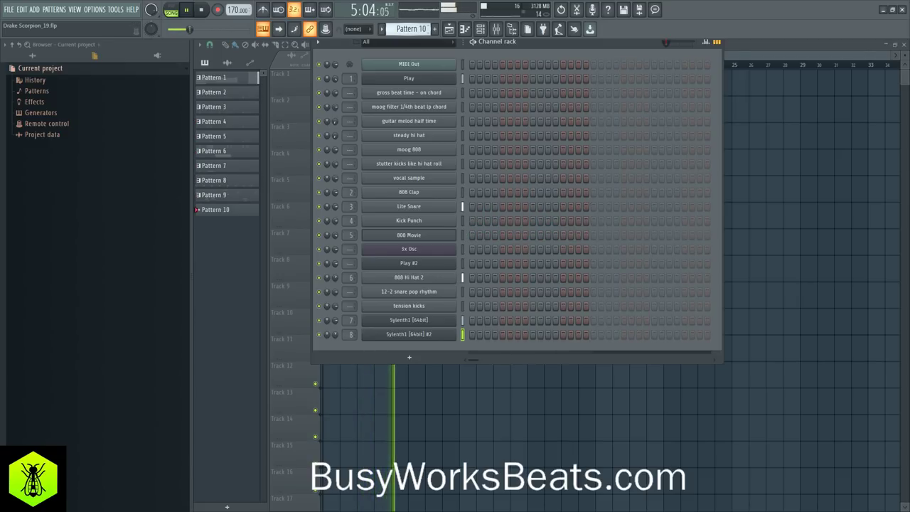
{"action": "key", "text": "F6"}
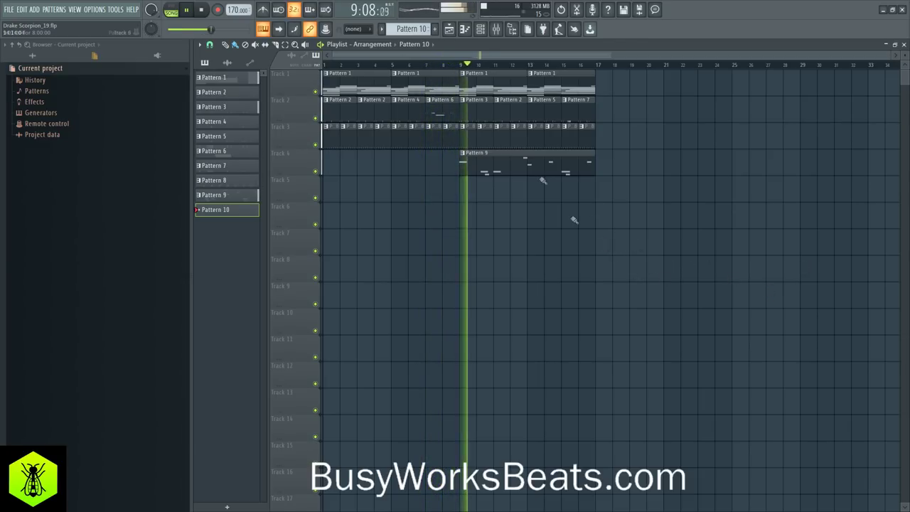
{"action": "left_click", "coordinate": [480, 28]}
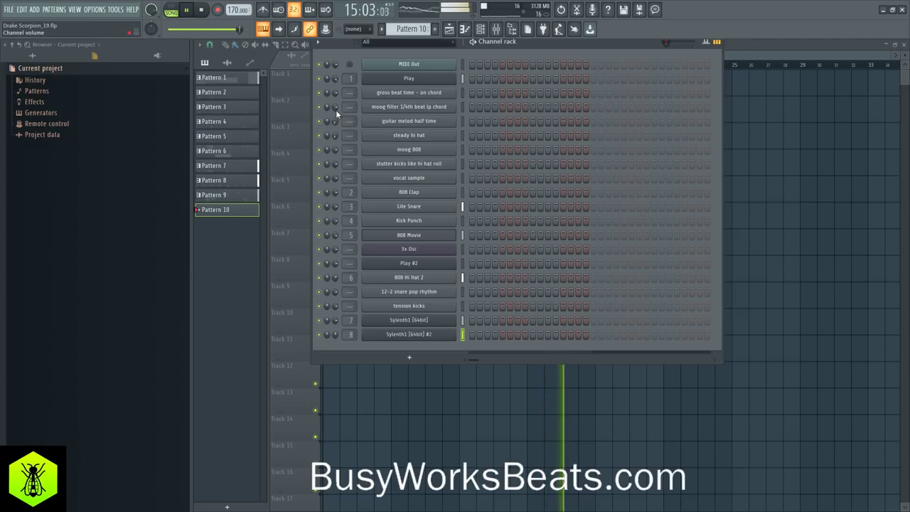
{"action": "right_click", "coordinate": [794, 185]}
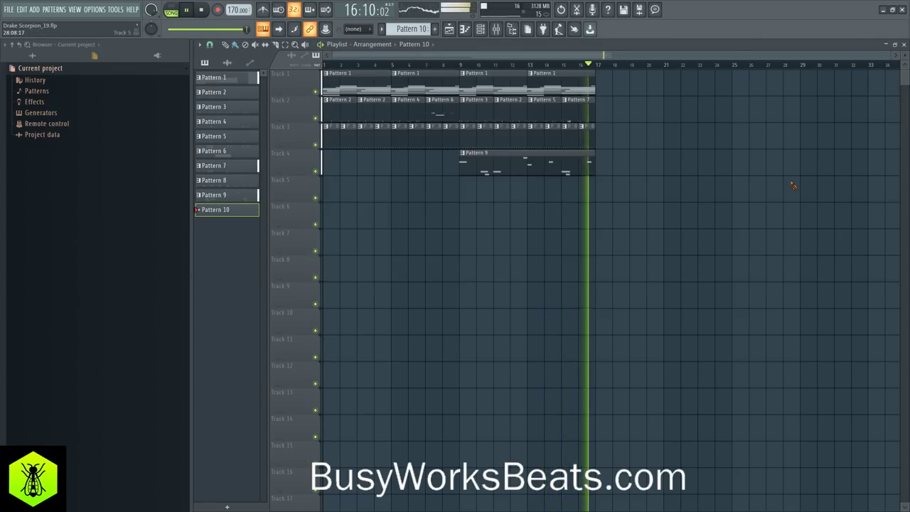
{"action": "left_click", "coordinate": [481, 29]}
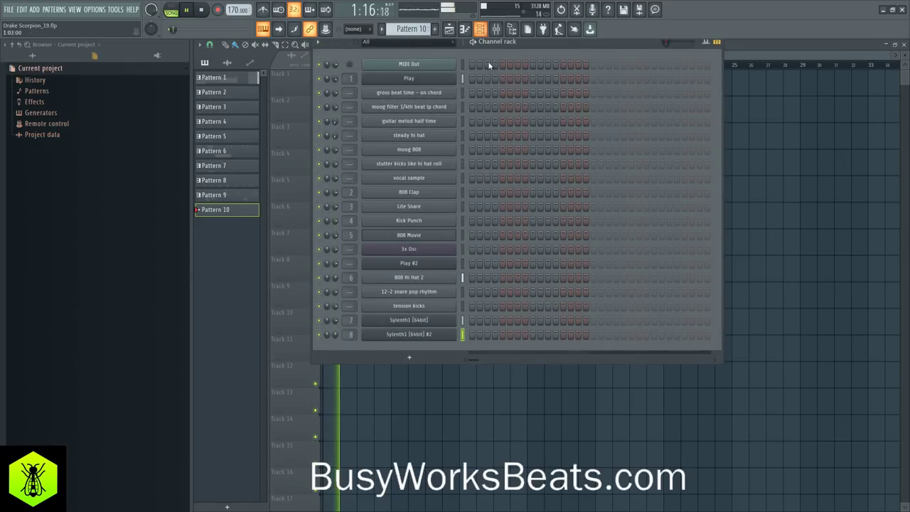
Browse Play #2's libraries and its Vocals database limited to installed instruments, with the song playing.
{"action": "key", "text": "space"}
{"action": "left_click", "coordinate": [461, 265]}
{"action": "left_click", "coordinate": [451, 267]}
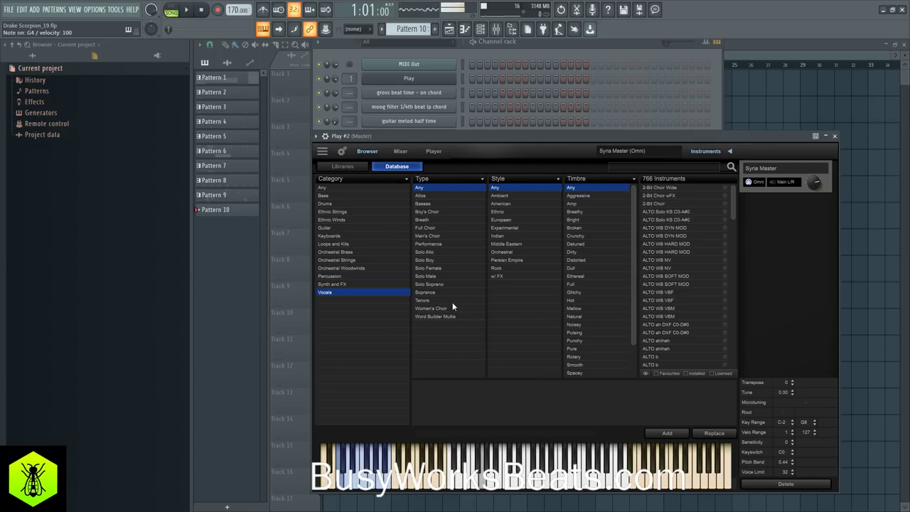
{"action": "left_click", "coordinate": [345, 170]}
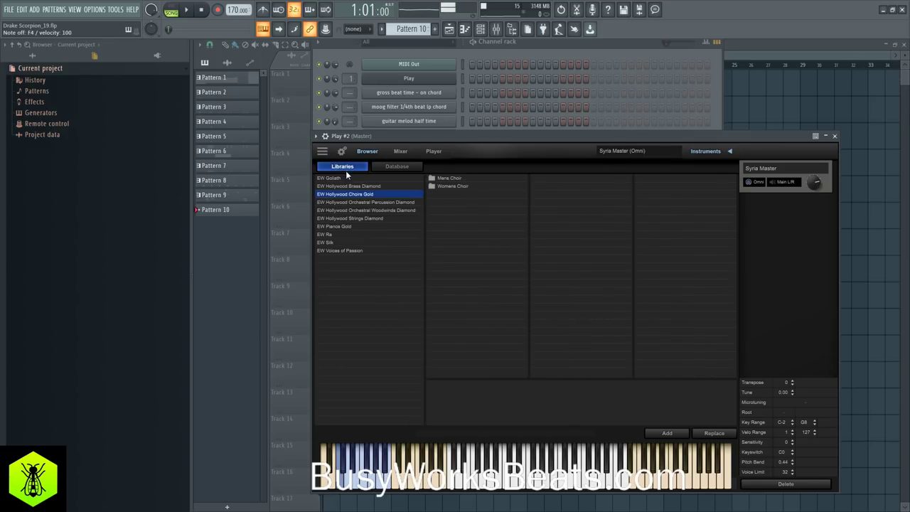
{"action": "left_click", "coordinate": [388, 167]}
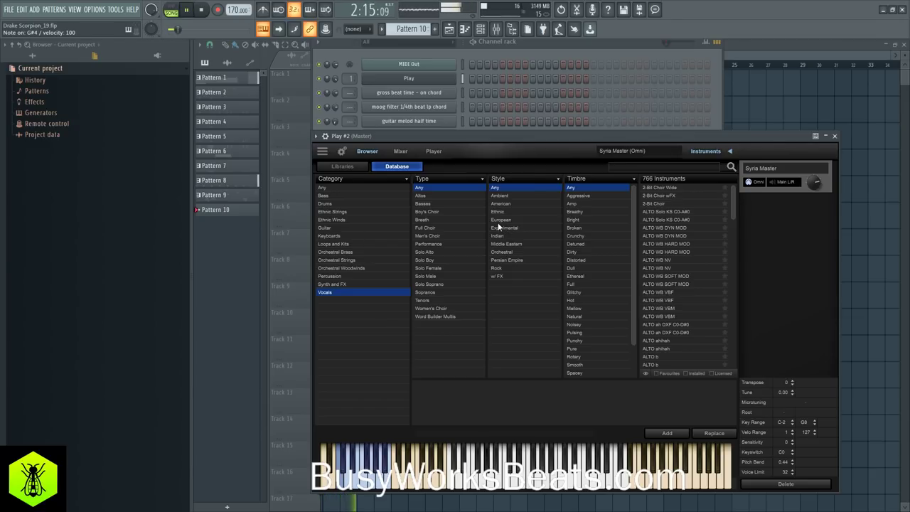
{"action": "key", "text": "space"}
{"action": "left_click", "coordinate": [691, 372]}
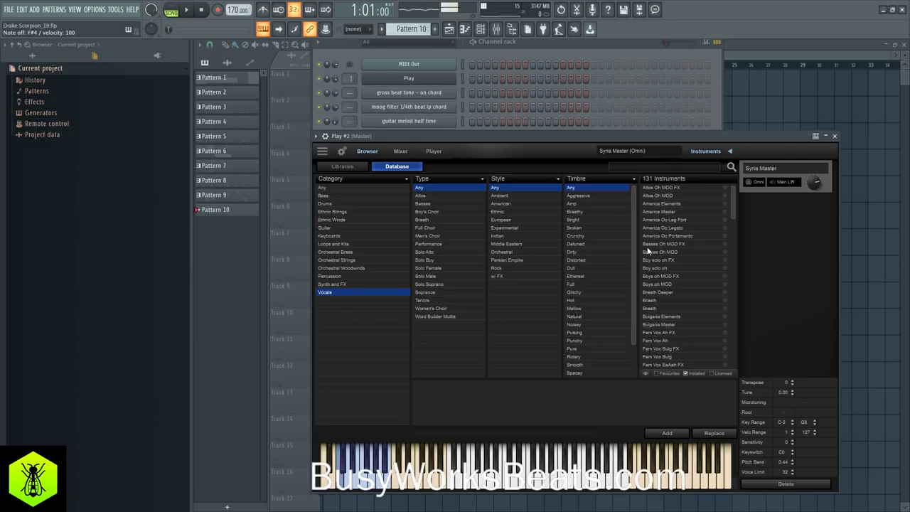
{"action": "key", "text": "space"}
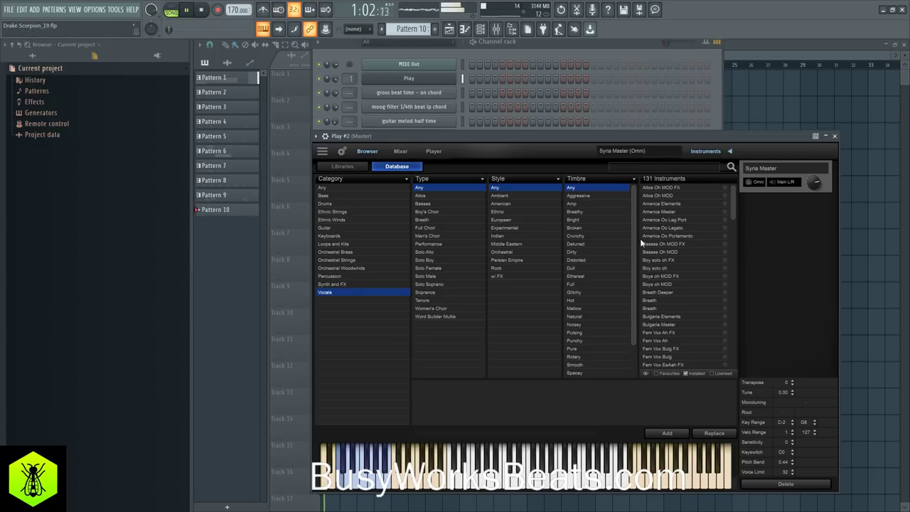
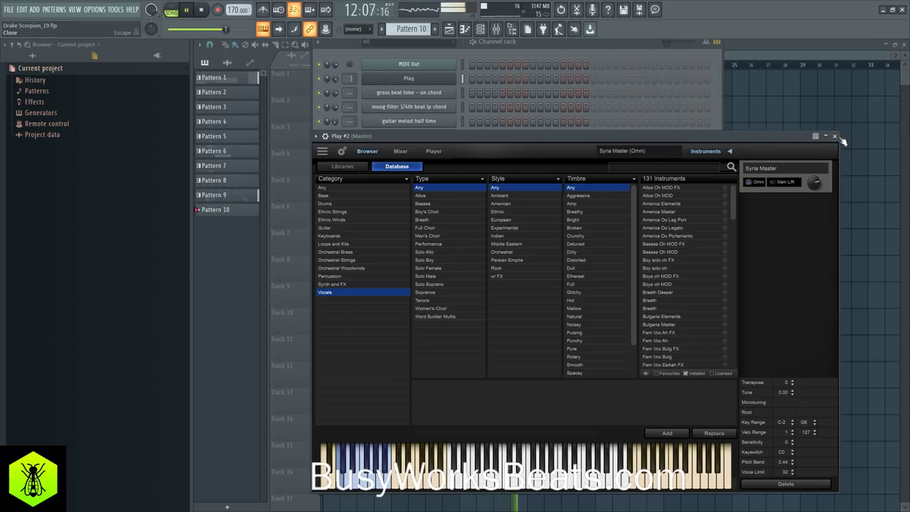
{"action": "left_click", "coordinate": [835, 136]}
Pull the Microphone mixer track's volume all the way down and select the Kick Punch track.
{"action": "key", "text": "F9"}
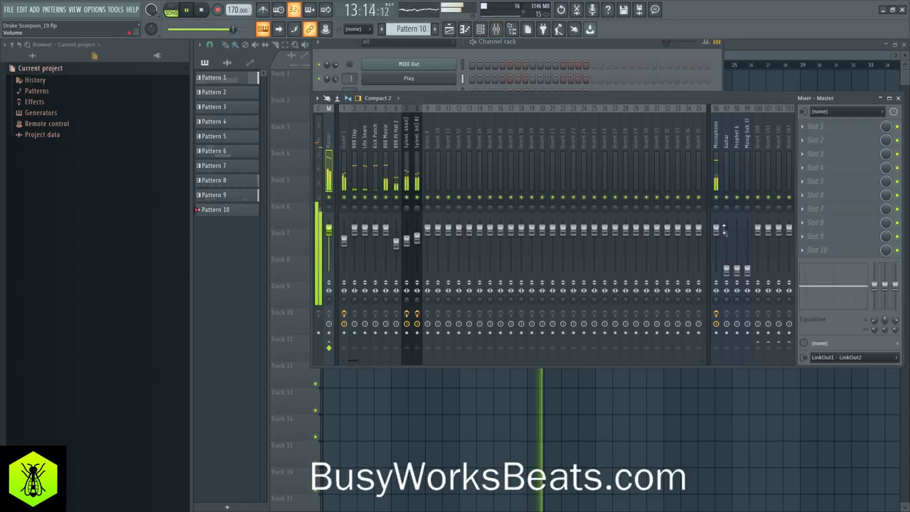
{"action": "left_click_drag", "start_coordinate": [717, 230], "coordinate": [719, 271]}
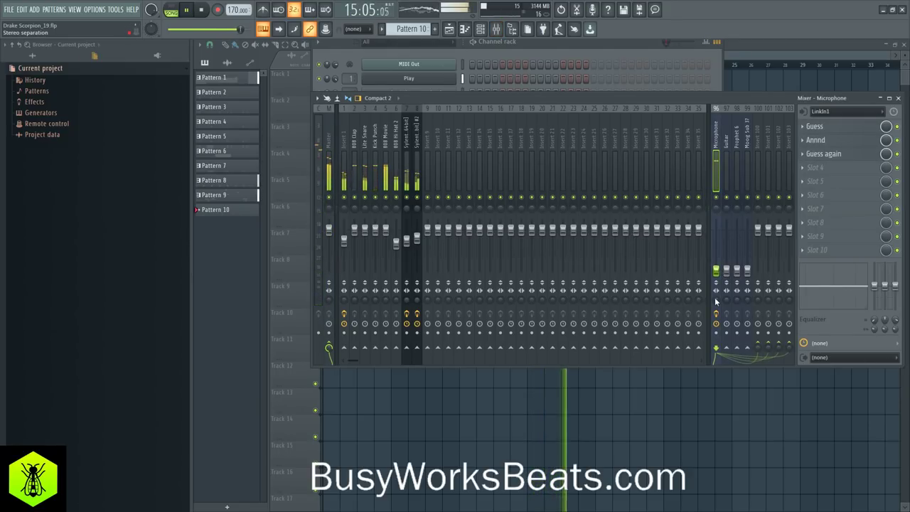
{"action": "left_click", "coordinate": [377, 164]}
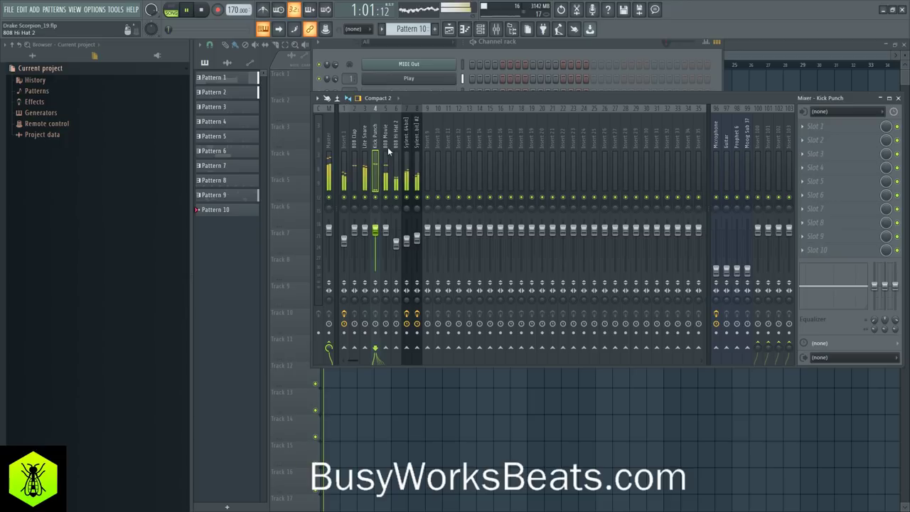
Audition the drum patterns on their own in pattern mode and select Pattern 6.
{"action": "left_click", "coordinate": [495, 49]}
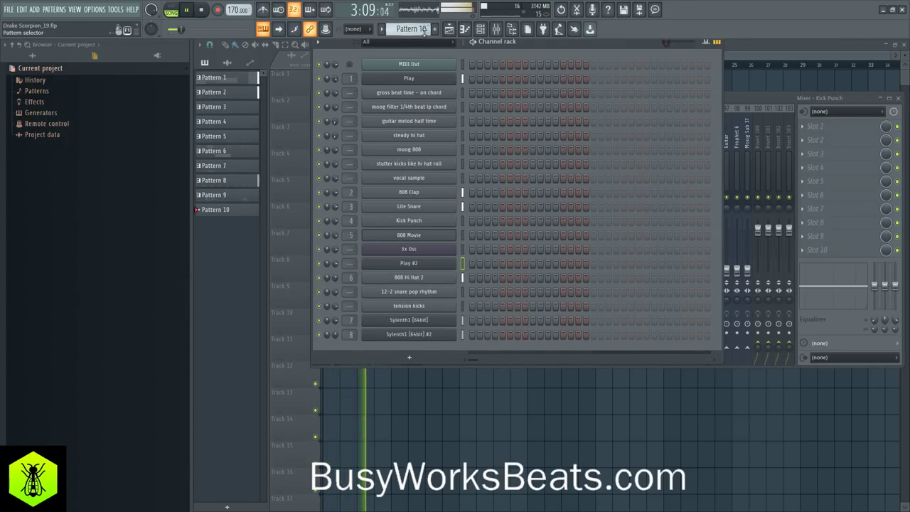
{"action": "left_click_drag", "start_coordinate": [428, 32], "coordinate": [427, 57]}
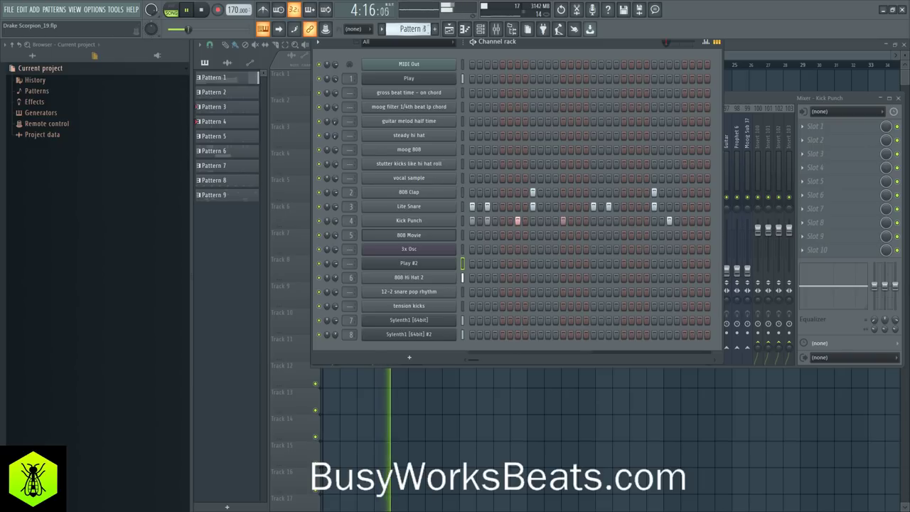
{"action": "key", "text": "space"}
{"action": "left_click", "coordinate": [184, 11]}
{"action": "left_click", "coordinate": [184, 11]}
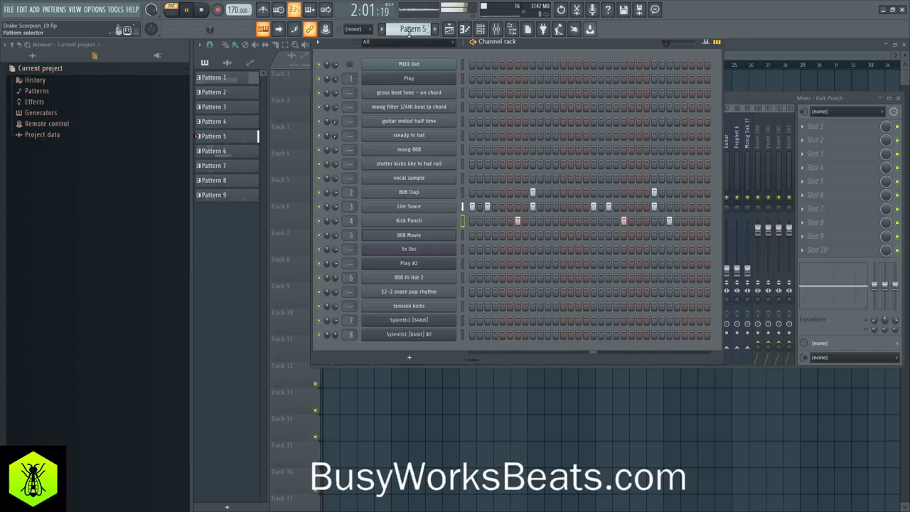
{"action": "scroll", "coordinate": [408, 29], "scroll_direction": "down", "scroll_amount": 1}
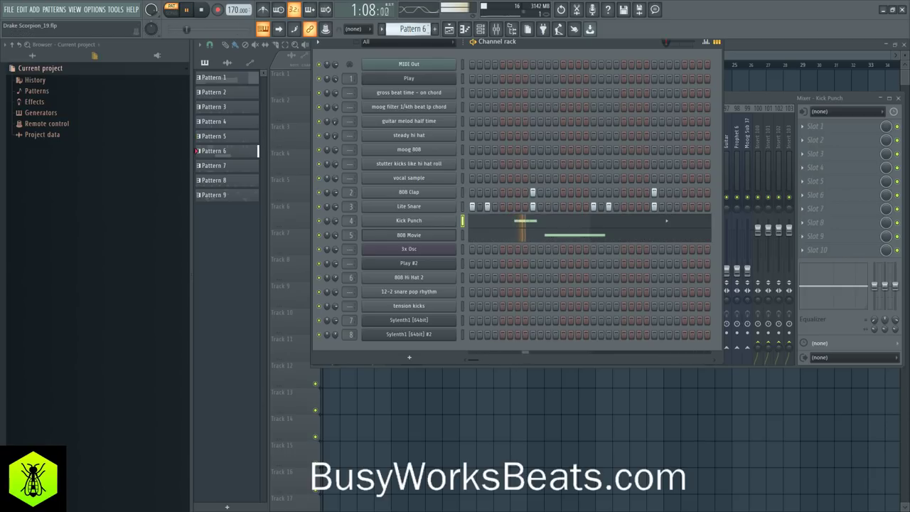
In Pattern 6's Kick Punch piano roll, lower the velocities of the kick roll's first four notes and delete its last note.
{"action": "left_click", "coordinate": [516, 220]}
{"action": "key", "text": "space"}
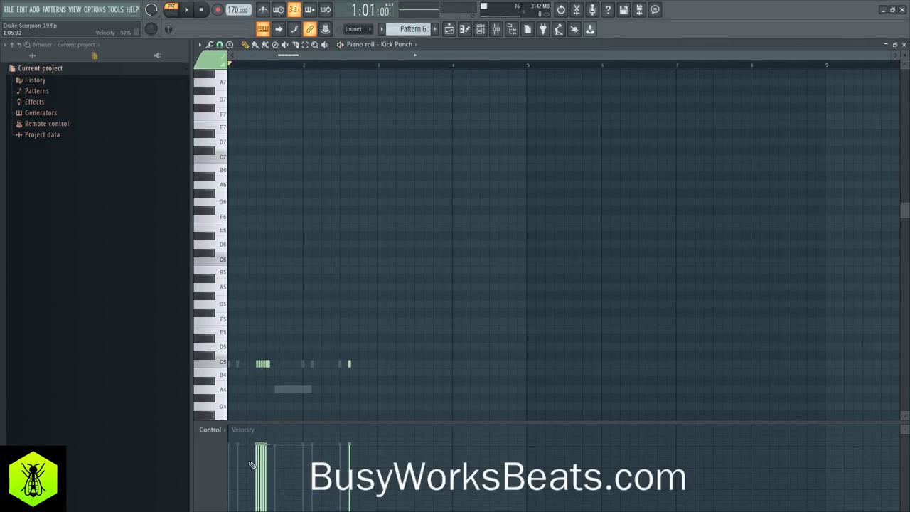
{"action": "key", "text": "space"}
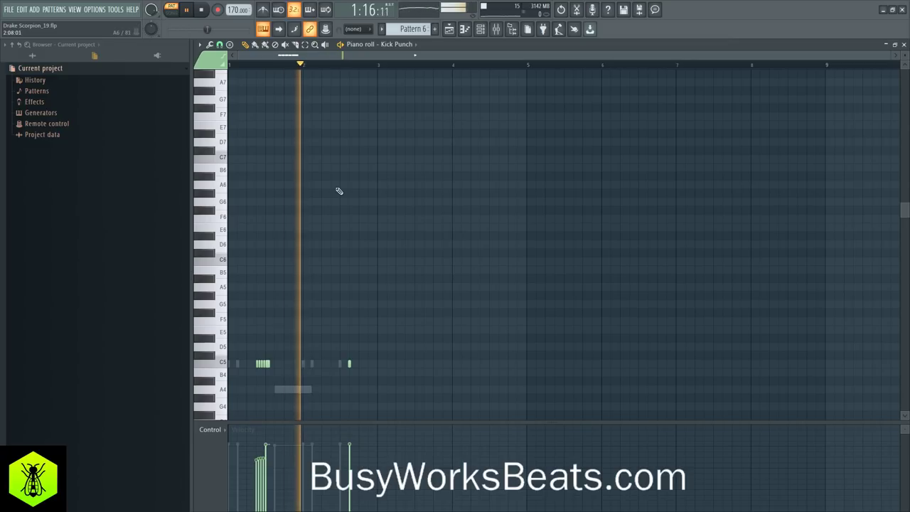
{"action": "scroll", "coordinate": [256, 66], "scroll_direction": "up", "scroll_amount": 5}
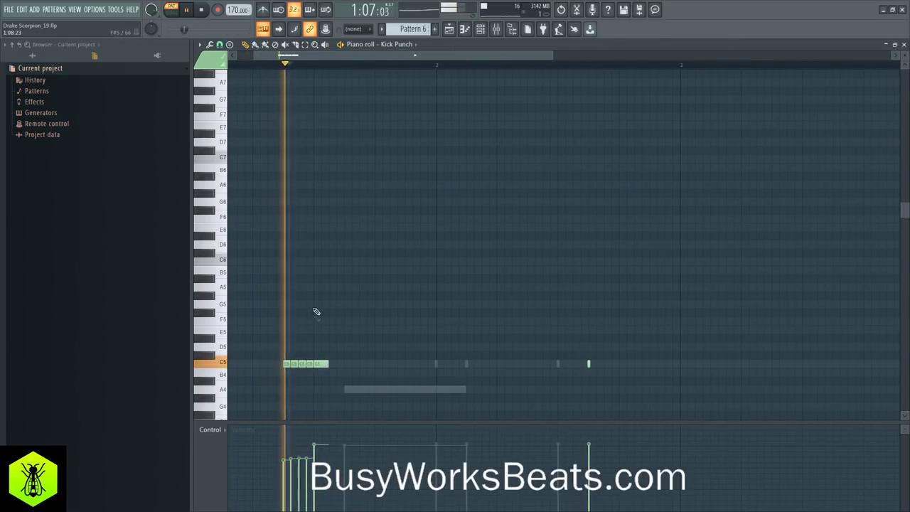
{"action": "right_click", "coordinate": [321, 364]}
{"action": "key", "text": "space"}
{"action": "key", "text": "space"}
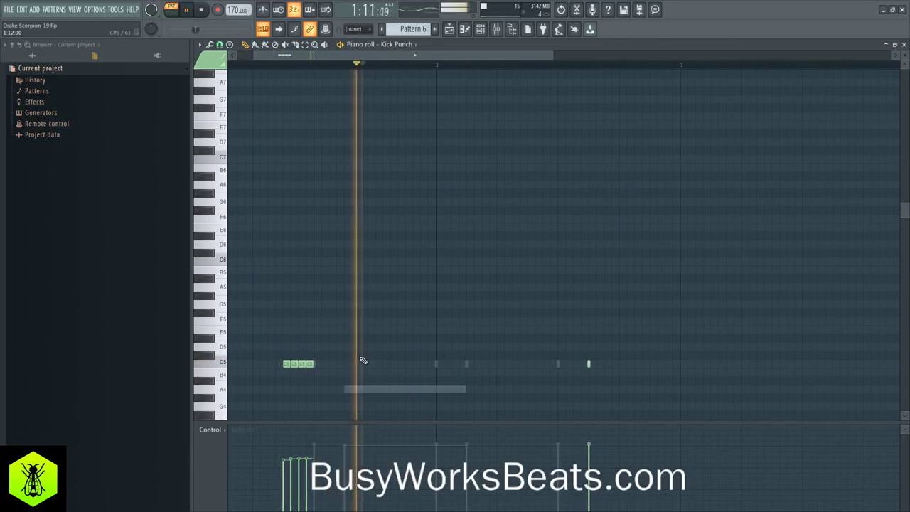
{"action": "left_click", "coordinate": [904, 44]}
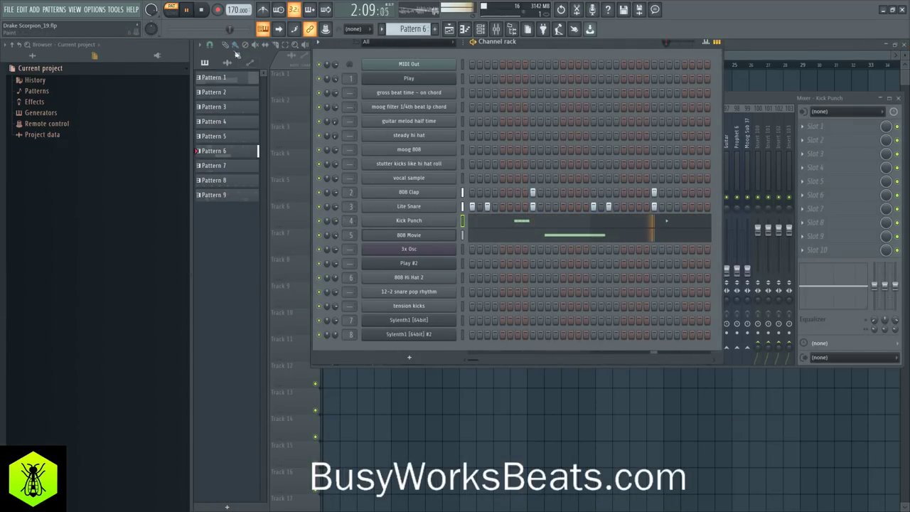
Switch back to song playback and save the project as the new version Drake Scorpion_20.flp.
{"action": "key", "text": "l"}
{"action": "left_click", "coordinate": [462, 292]}
{"action": "key", "text": "ctrl+n"}
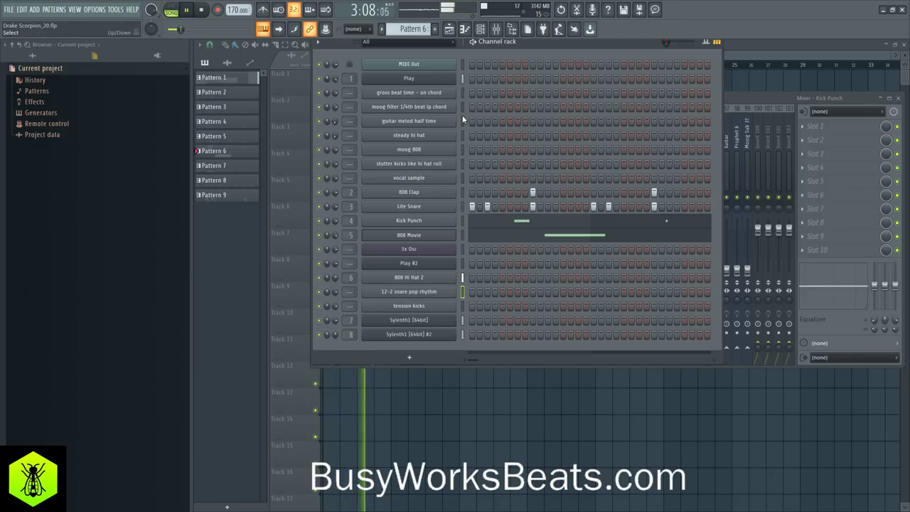
Check the mixer levels and the first Sylenth1 track's effects while the song plays.
{"action": "left_click", "coordinate": [733, 100]}
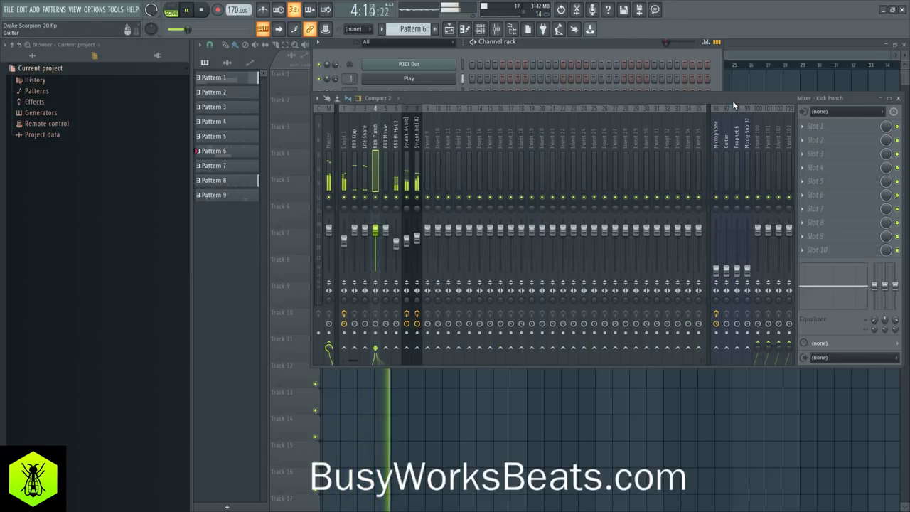
{"action": "left_click", "coordinate": [410, 138]}
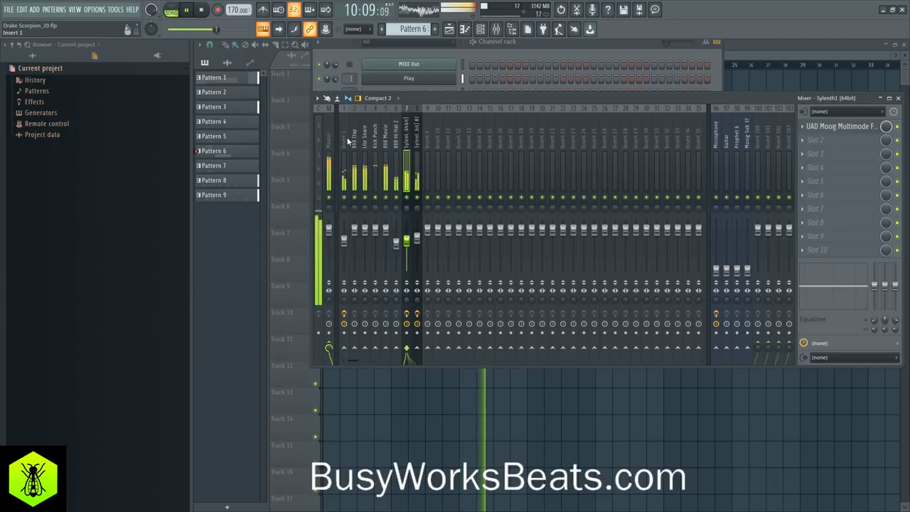
{"action": "left_click", "coordinate": [515, 409]}
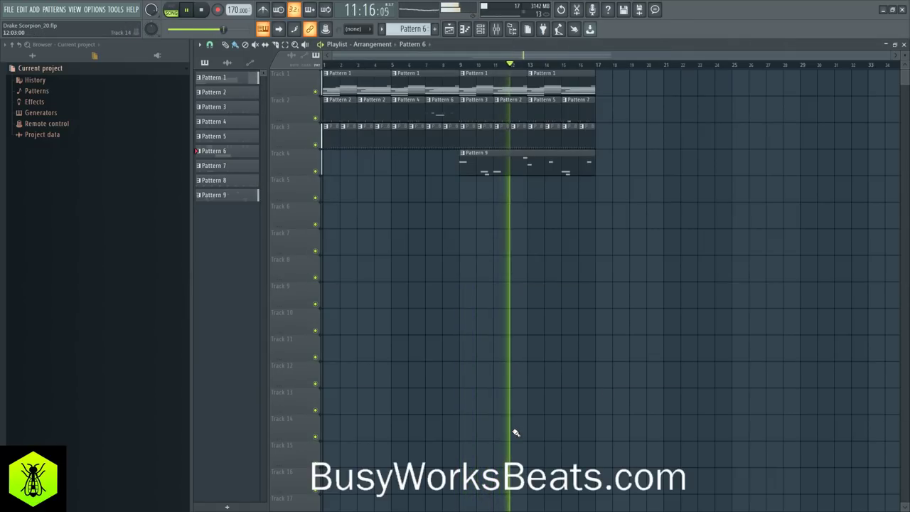
Select the whole 16-bar arrangement in the playlist and switch to the empty Pattern 10.
{"action": "key", "text": "ctrl+a"}
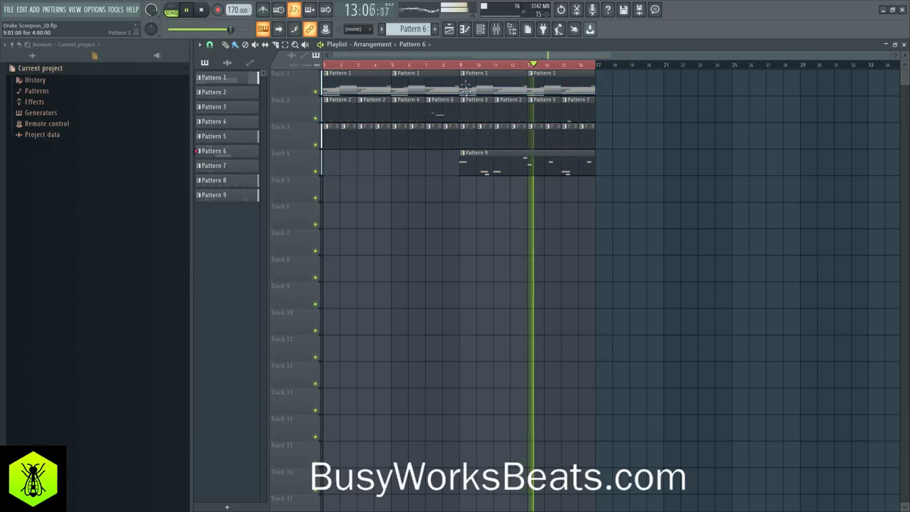
{"action": "key", "text": "F6"}
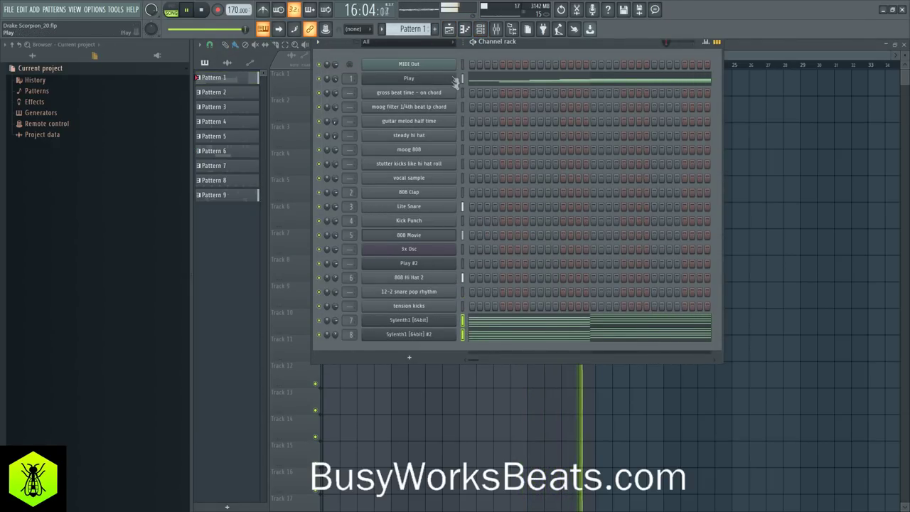
{"action": "left_click", "coordinate": [411, 29]}
{"action": "left_click", "coordinate": [484, 34]}
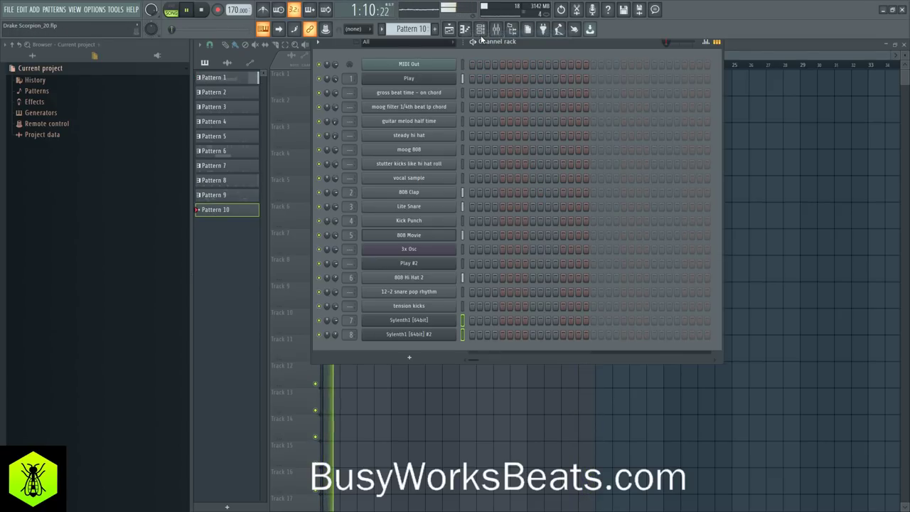
Paste the chords of both Sylenth1 channels into Pattern 10, and split the Sylenth1 #2 chords off into a new Pattern 11.
{"action": "key", "text": "ctrl+v"}
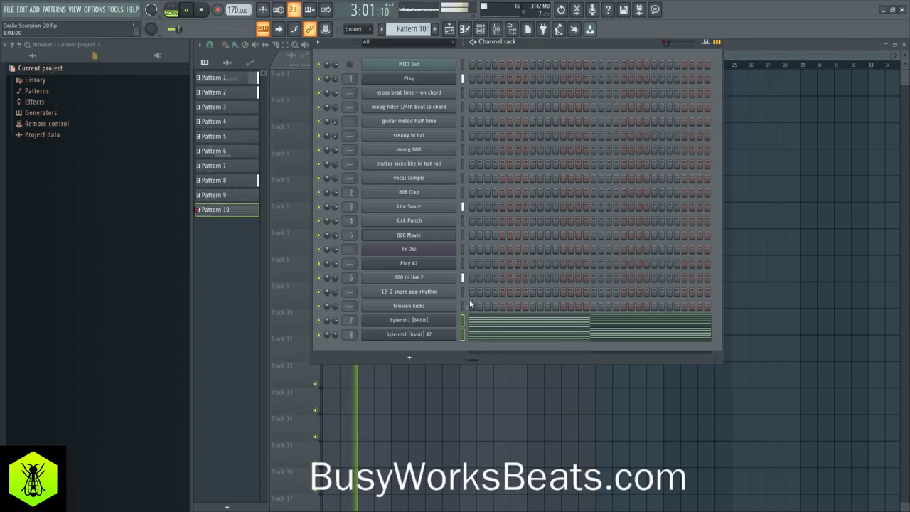
{"action": "left_click", "coordinate": [463, 334]}
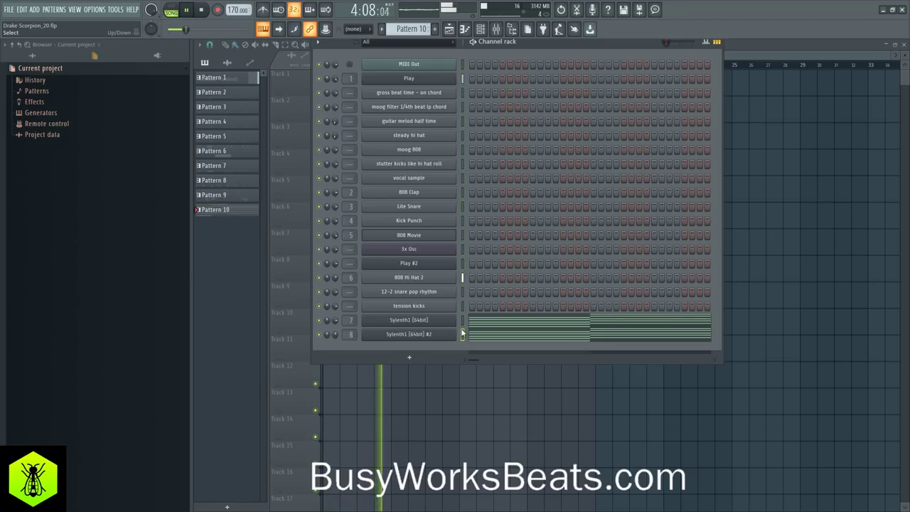
{"action": "key", "text": "F4"}
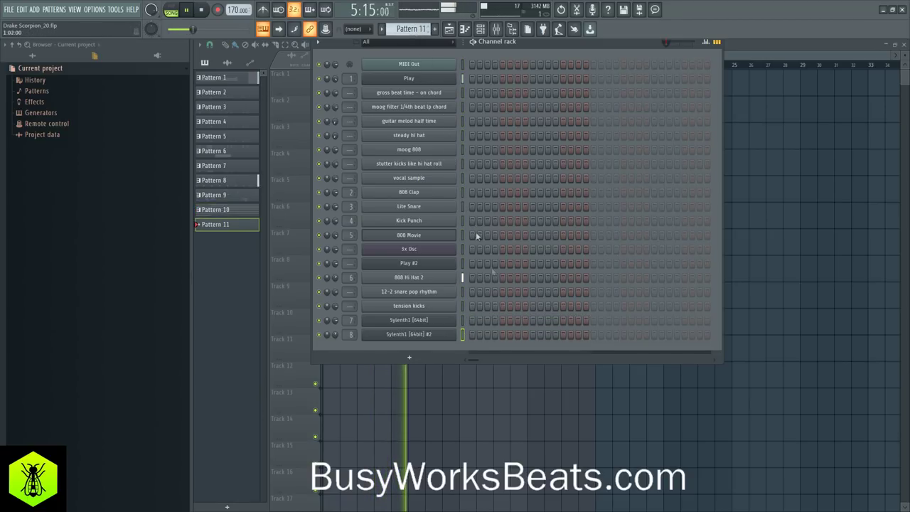
{"action": "key", "text": "F6"}
Place a Pattern 11 clip on track 6 and a Pattern 10 clip on track 5, both starting at bar 17.
{"action": "left_click", "coordinate": [601, 215]}
{"action": "left_click", "coordinate": [598, 189]}
{"action": "left_click", "coordinate": [599, 180]}
{"action": "mouse_move", "coordinate": [629, 207]}
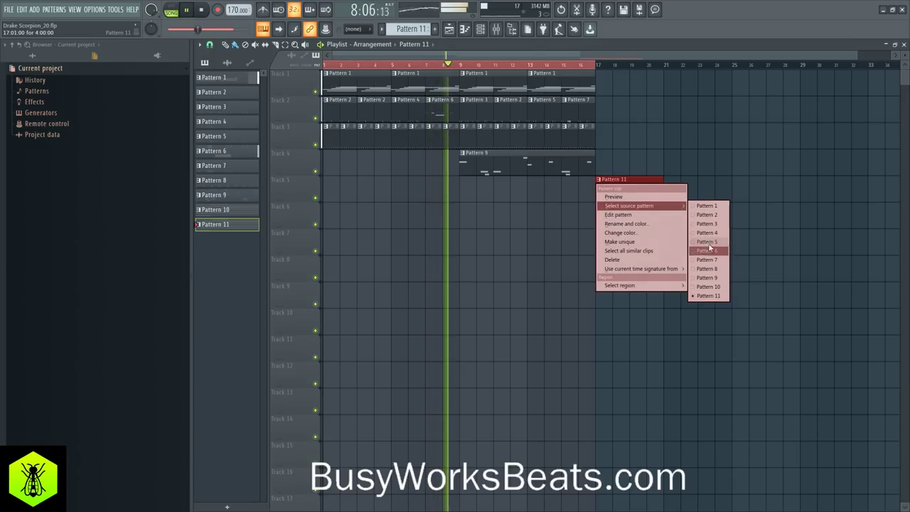
{"action": "left_click", "coordinate": [708, 286]}
Duplicate all clips of bars 1 to 16 into bars 17 to 32 and save the project as Drake Scorpion_21.flp.
{"action": "left_click_drag", "start_coordinate": [608, 174], "coordinate": [334, 82]}
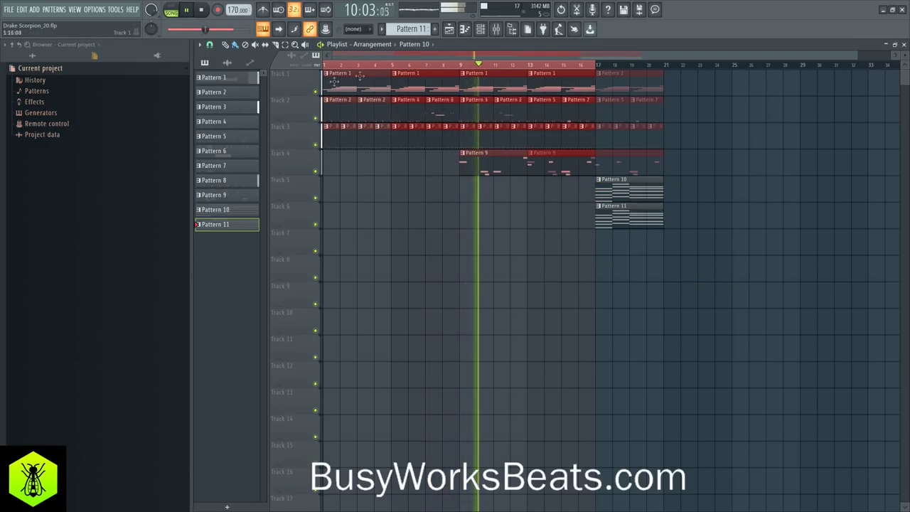
{"action": "key", "text": "ctrl+b"}
{"action": "key", "text": "ctrl+d"}
{"action": "right_click", "coordinate": [581, 57]}
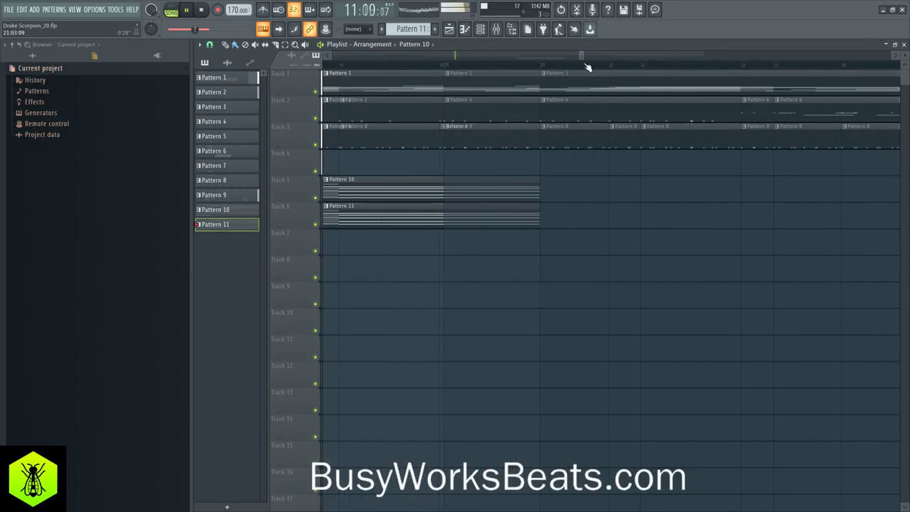
{"action": "scroll", "coordinate": [591, 71], "scroll_direction": "down", "scroll_amount": 6}
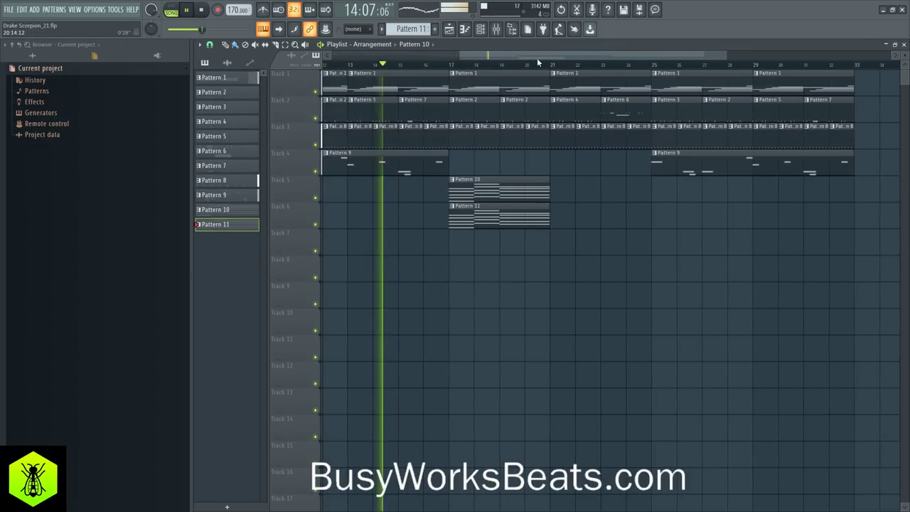
Repeat the Pattern 10 and Pattern 11 clips at bar 21, and continue Pattern 11 alone on track 6 through bar 32.
{"action": "left_click", "coordinate": [486, 30]}
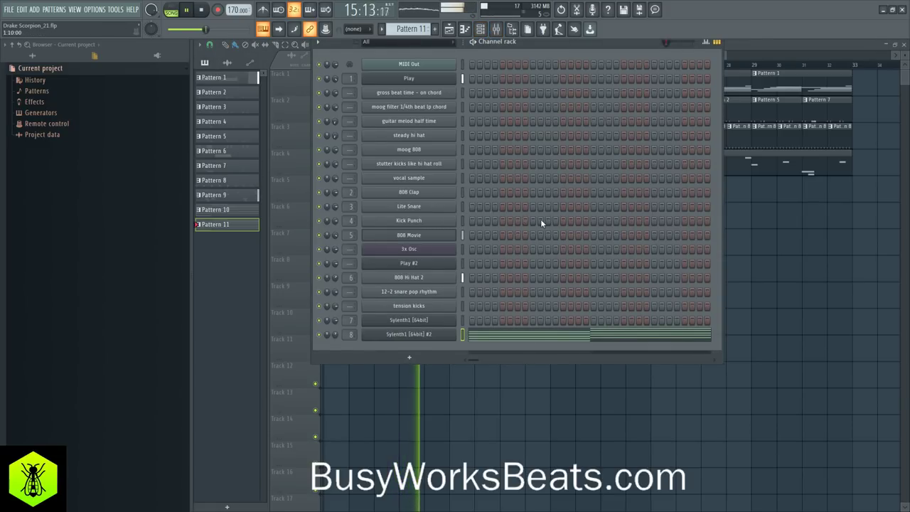
{"action": "right_click", "coordinate": [764, 243]}
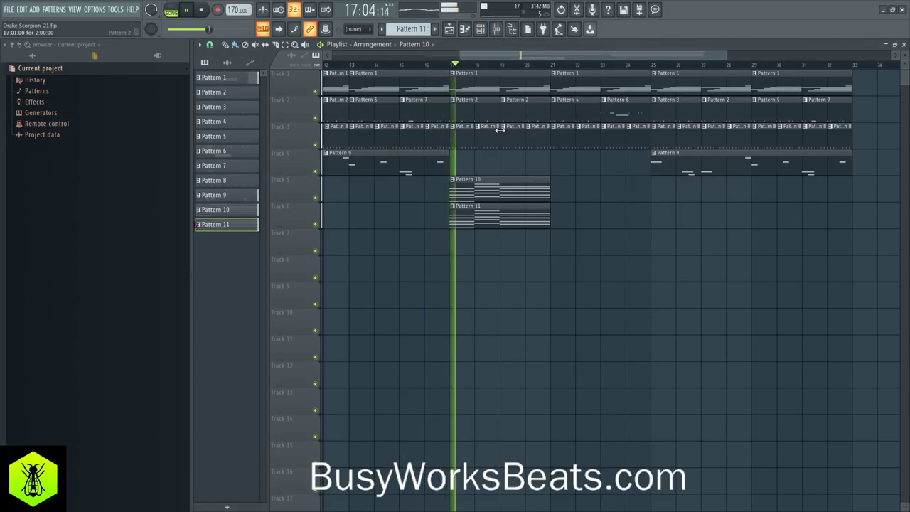
{"action": "left_click_drag", "start_coordinate": [542, 222], "coordinate": [494, 190]}
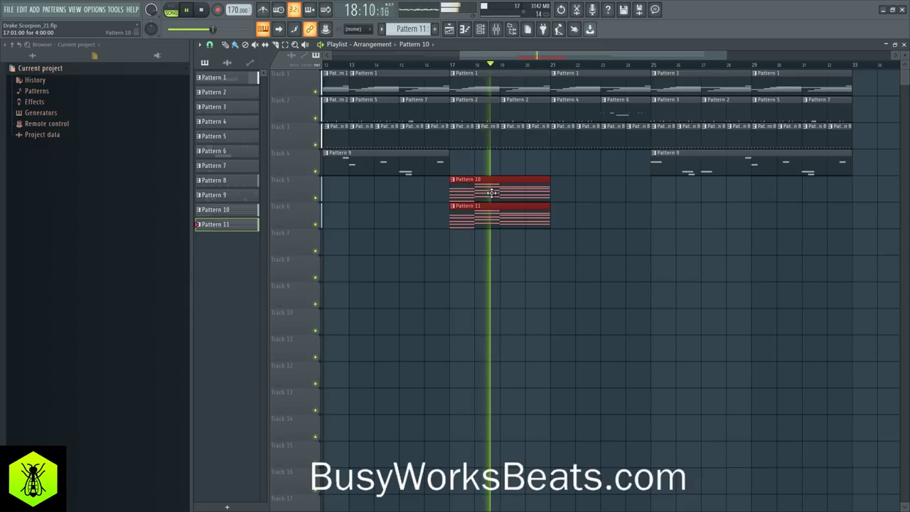
{"action": "key", "text": "ctrl+b"}
{"action": "left_click", "coordinate": [603, 217]}
{"action": "left_click_drag", "start_coordinate": [603, 217], "coordinate": [698, 221]}
{"action": "key", "text": "ctrl+b"}
{"action": "left_click", "coordinate": [764, 273]}
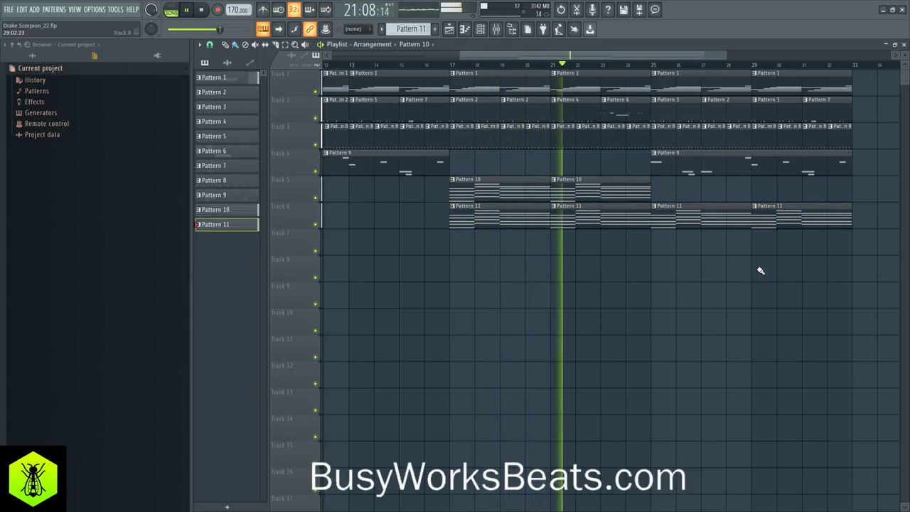
Adjust Gross Beat's volume attack smoothing on the Sylenth1 #2 mixer track and save the project as Drake Scorpion_24.flp.
{"action": "key", "text": "F9"}
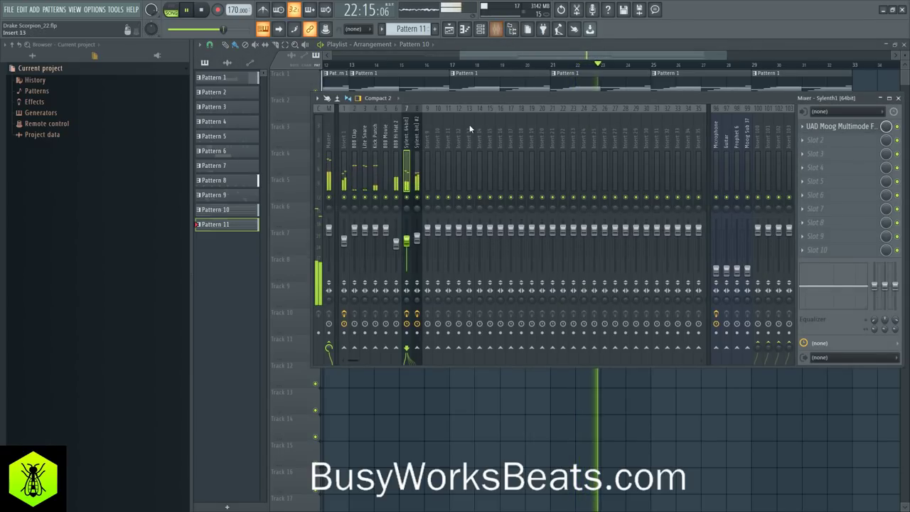
{"action": "left_click", "coordinate": [417, 135]}
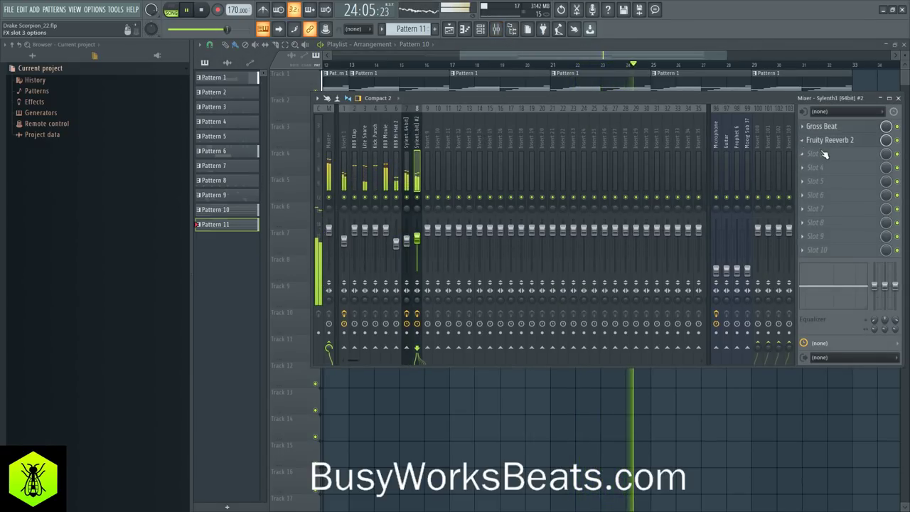
{"action": "left_click", "coordinate": [822, 126]}
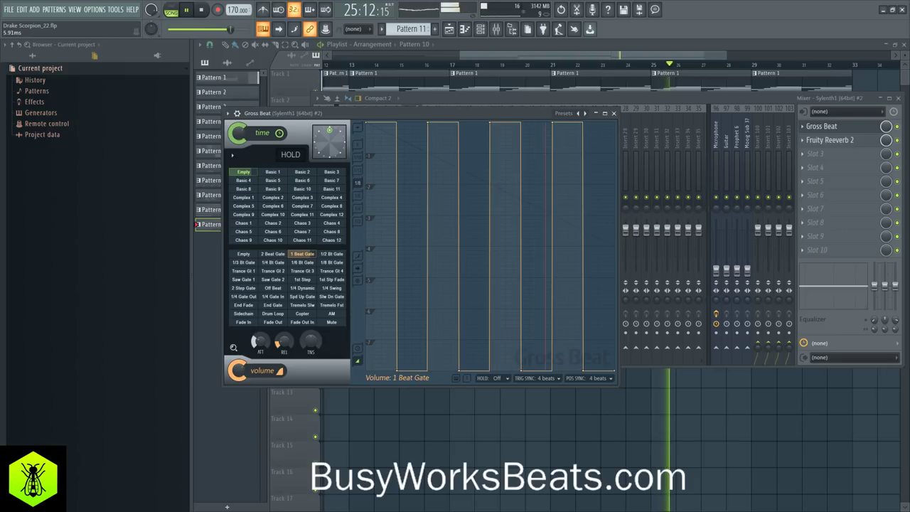
{"action": "left_click_drag", "start_coordinate": [263, 345], "coordinate": [262, 342]}
{"action": "right_click", "coordinate": [262, 342]}
{"action": "left_click", "coordinate": [276, 346]}
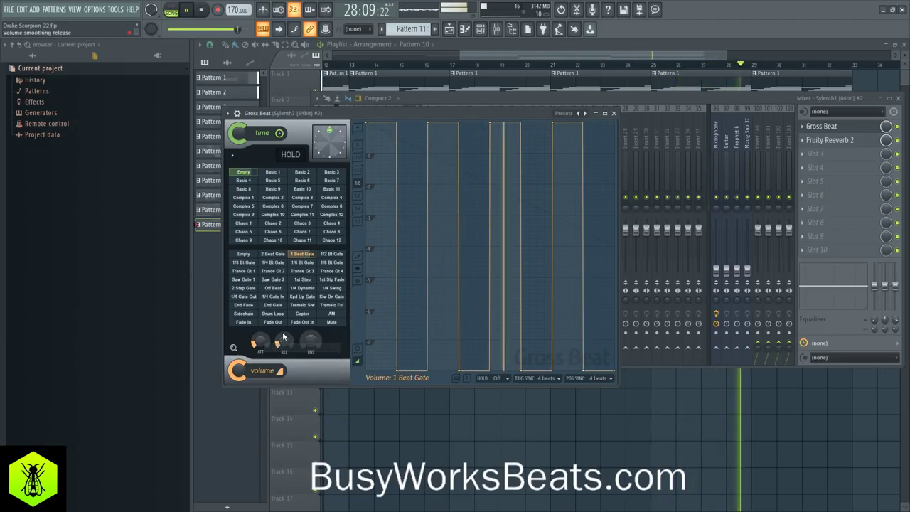
{"action": "left_click", "coordinate": [615, 114]}
{"action": "right_click", "coordinate": [513, 431]}
{"action": "key", "text": "ctrl+s"}
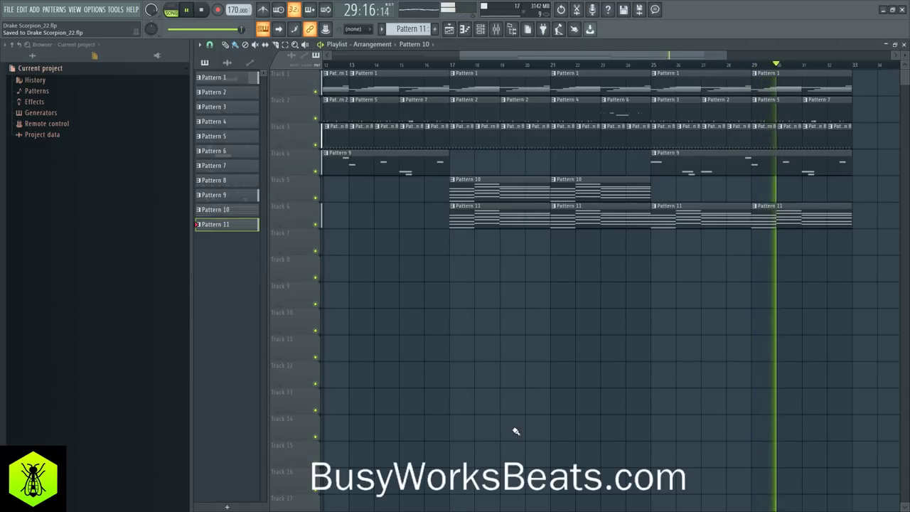
{"action": "key", "text": "ctrl+n"}
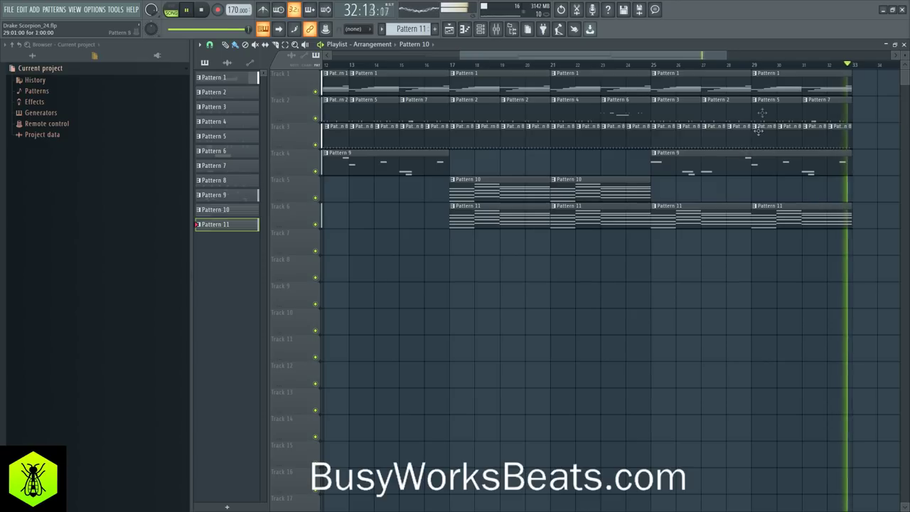
Make the final Pattern 7 clip on track 2 unique as Pattern 8 and remove an early note from its Kick Punch piano roll.
{"action": "right_click", "coordinate": [809, 105]}
{"action": "left_click", "coordinate": [811, 160]}
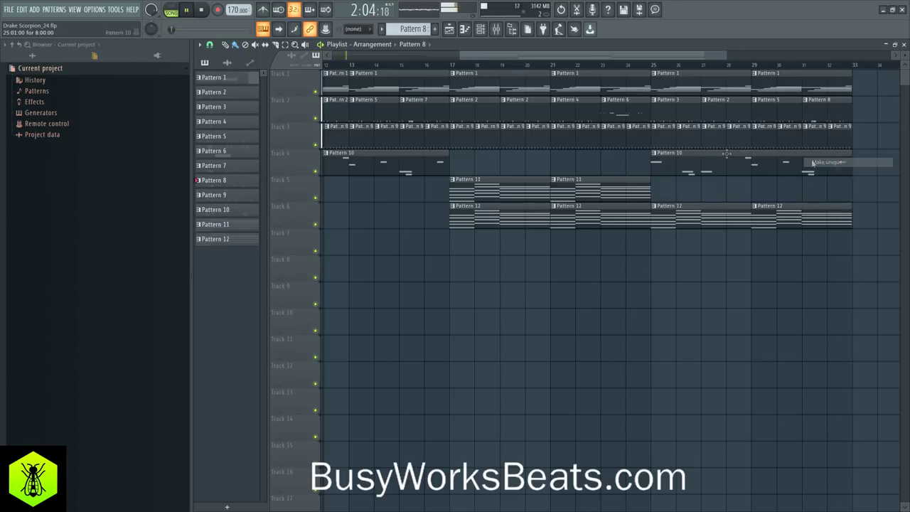
{"action": "double_click", "coordinate": [825, 110]}
{"action": "left_click", "coordinate": [906, 45]}
{"action": "left_click", "coordinate": [535, 223]}
{"action": "right_click", "coordinate": [347, 364]}
{"action": "left_click", "coordinate": [904, 44]}
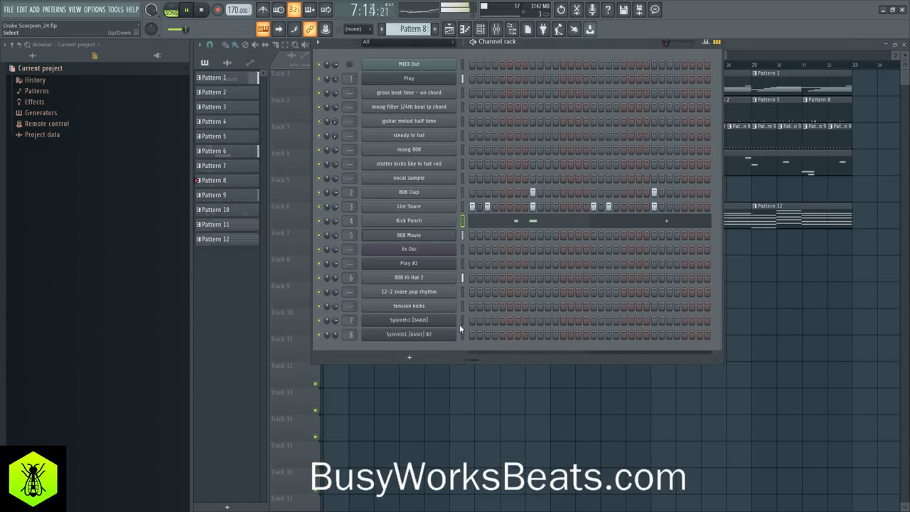
Audition the Syria Master vocal in the Play #2 instrument while the song plays.
{"action": "left_click", "coordinate": [440, 265]}
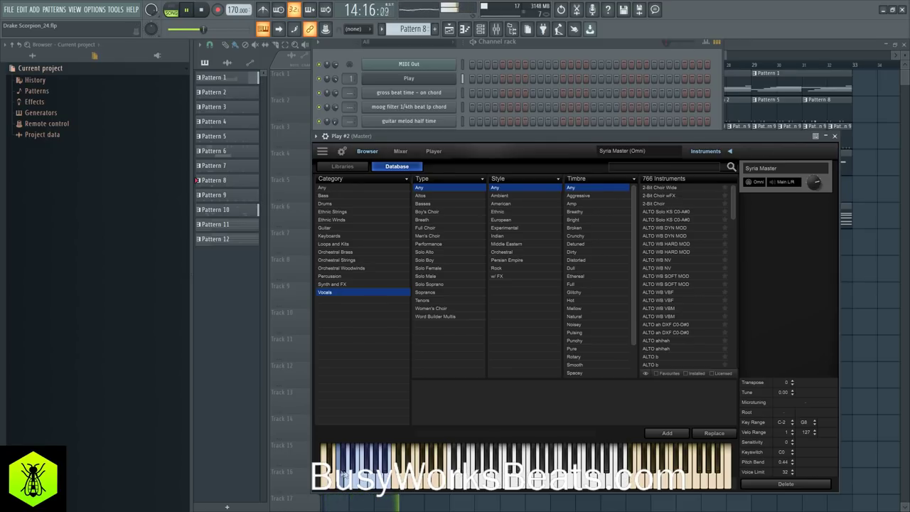
{"action": "left_click", "coordinate": [482, 485]}
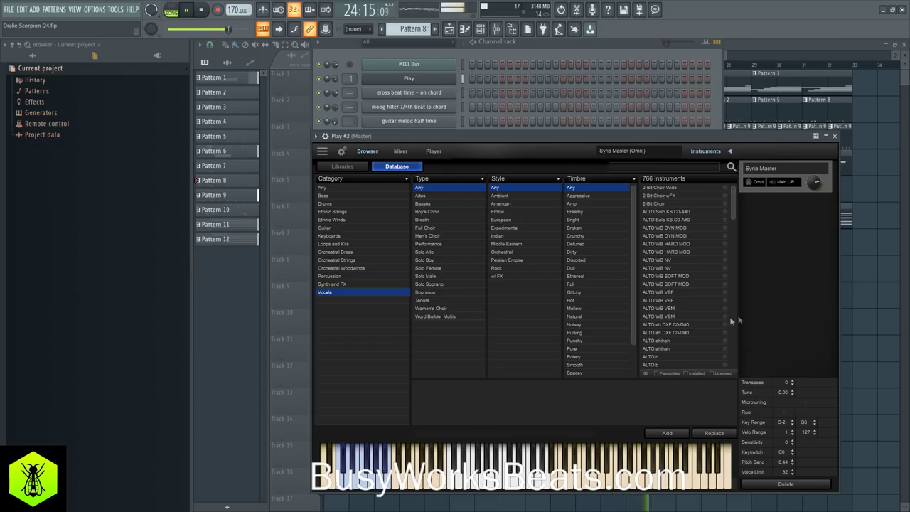
{"action": "left_click", "coordinate": [864, 323]}
Stop playback, set the song position to bar 16 and create a new empty Pattern 13.
{"action": "key", "text": "space"}
{"action": "left_click", "coordinate": [430, 65]}
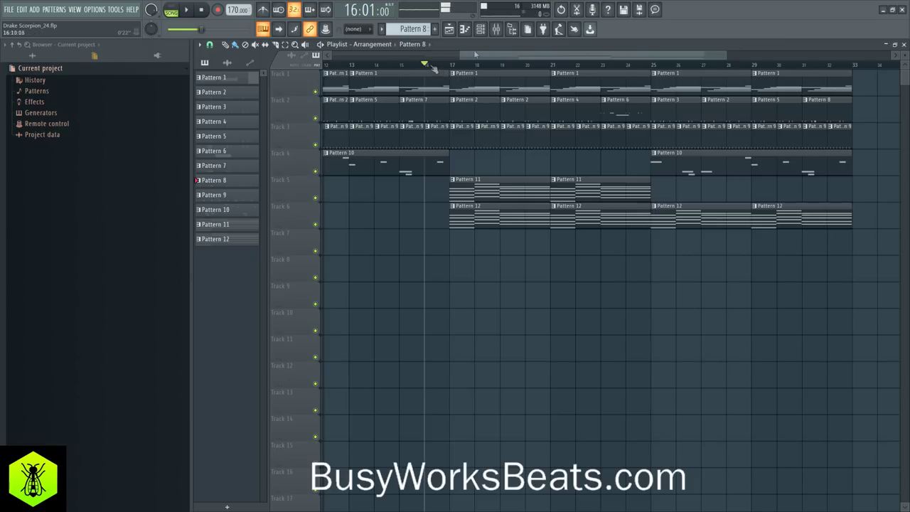
{"action": "left_click", "coordinate": [480, 28]}
{"action": "left_click", "coordinate": [418, 29]}
{"action": "left_click", "coordinate": [474, 37]}
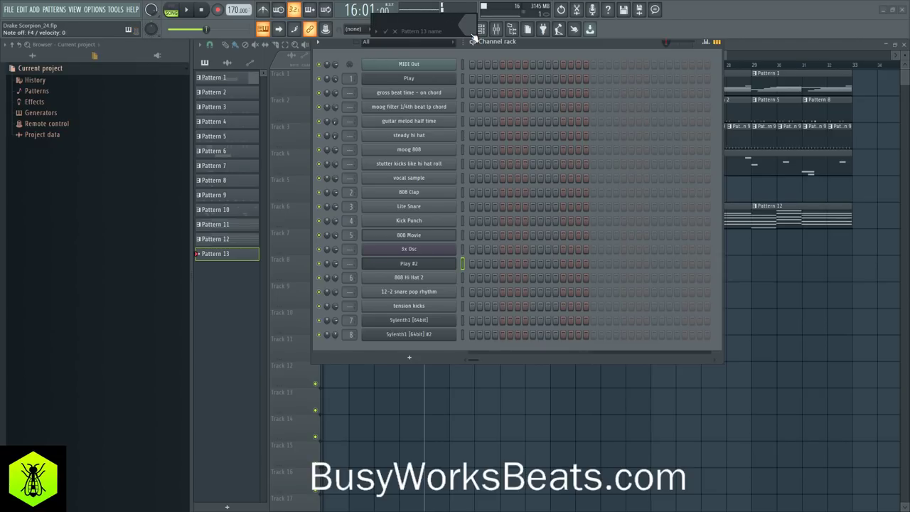
{"action": "left_click", "coordinate": [400, 31]}
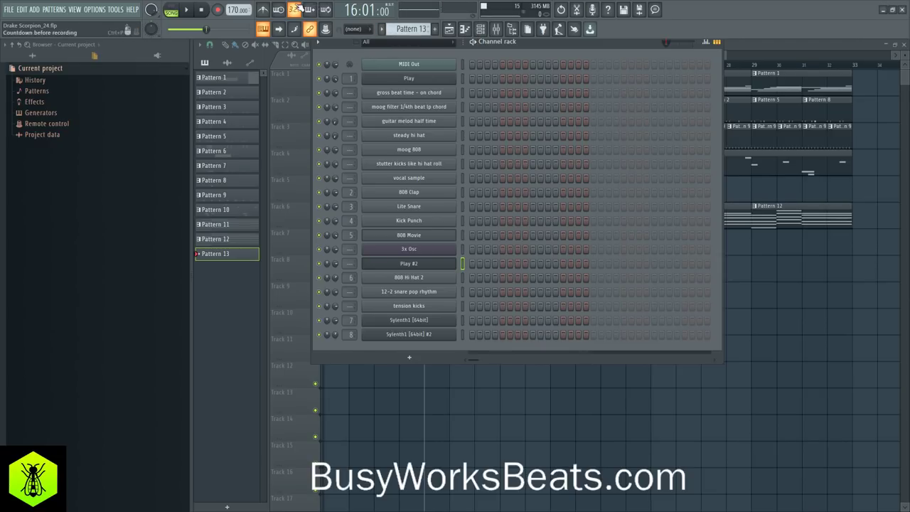
Record a Play #2 vocal melody into Pattern 13 over the song, starting from bar 16 and running through bar 20.
{"action": "left_click", "coordinate": [221, 10]}
{"action": "left_click", "coordinate": [460, 306]}
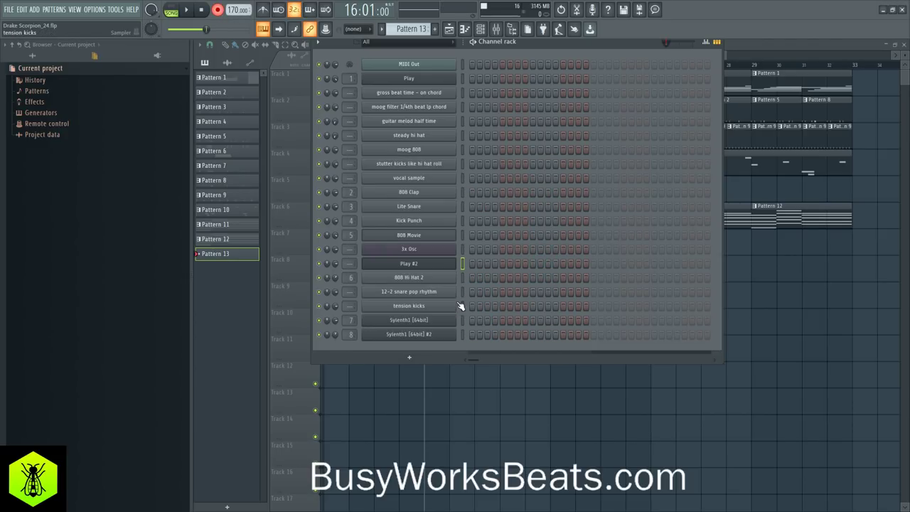
{"action": "key", "text": "space"}
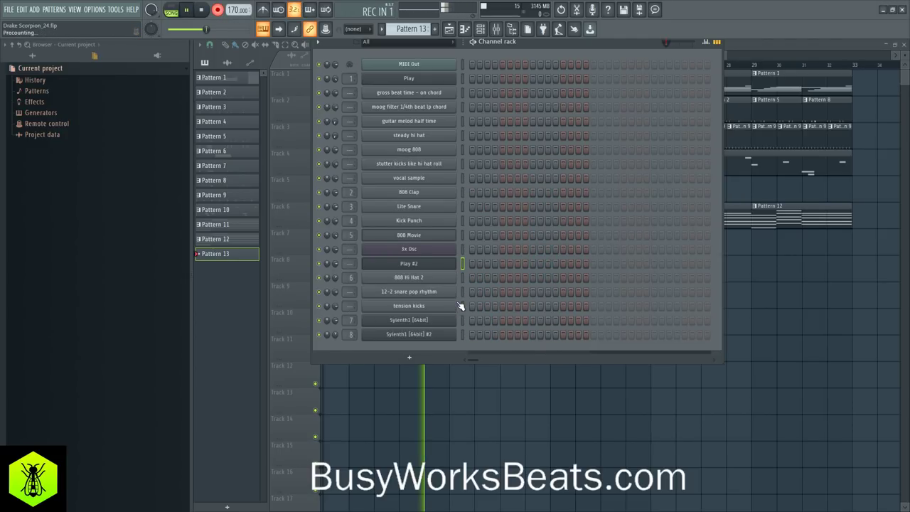
{"action": "left_click", "coordinate": [560, 405]}
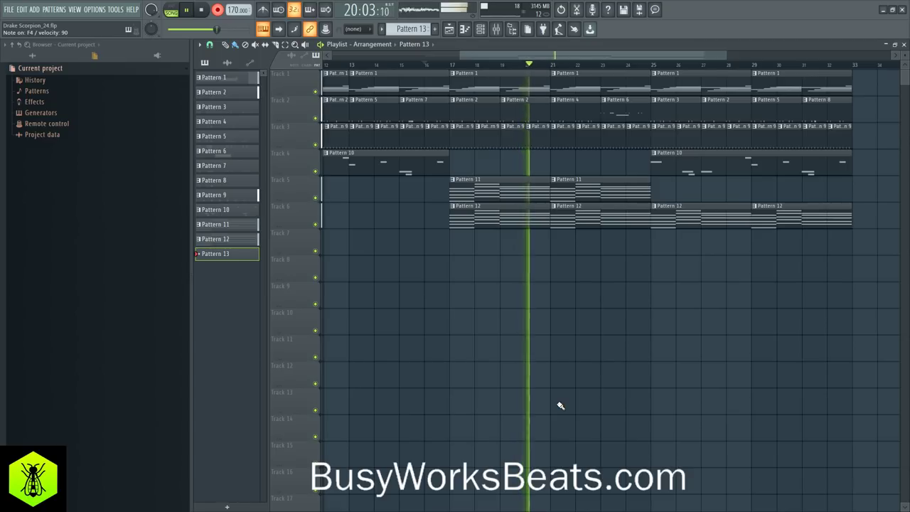
{"action": "key", "text": "space"}
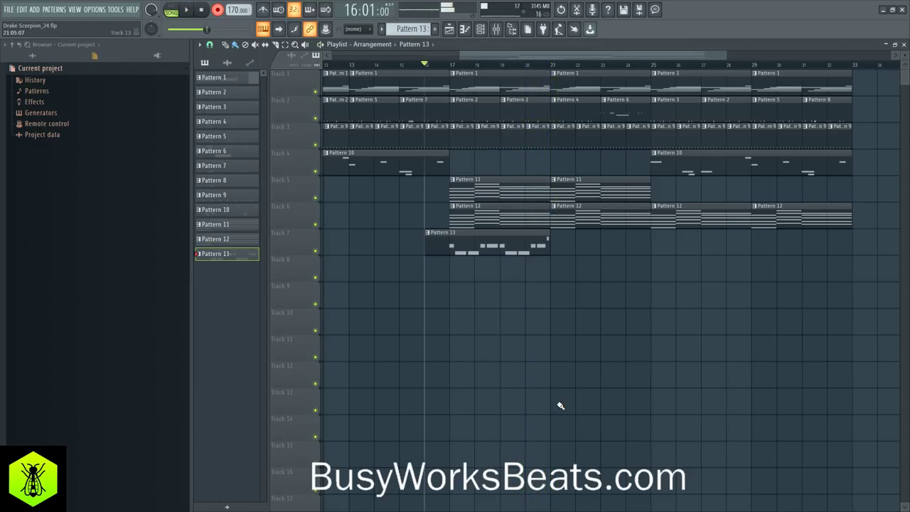
Play back the recorded vocal melody and view its notes in Pattern 13's Play #2 piano roll.
{"action": "key", "text": "space"}
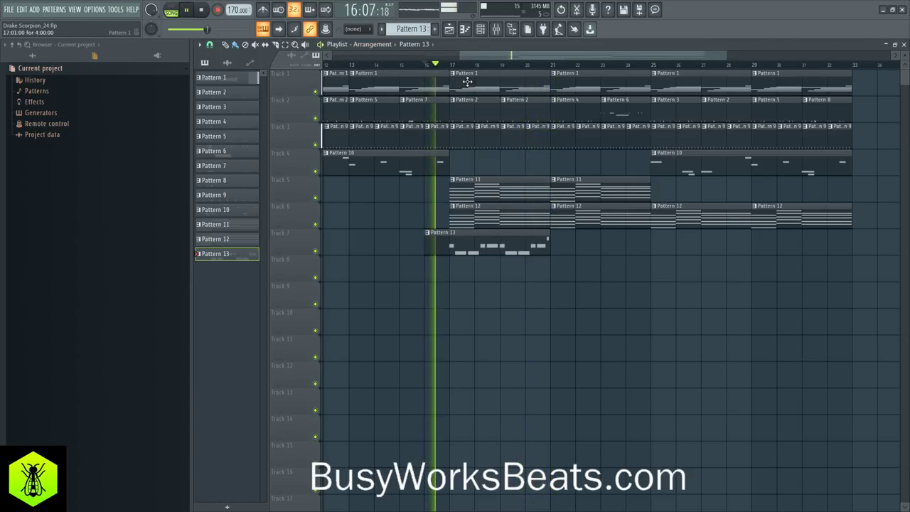
{"action": "key", "text": "F6"}
{"action": "left_click", "coordinate": [498, 263]}
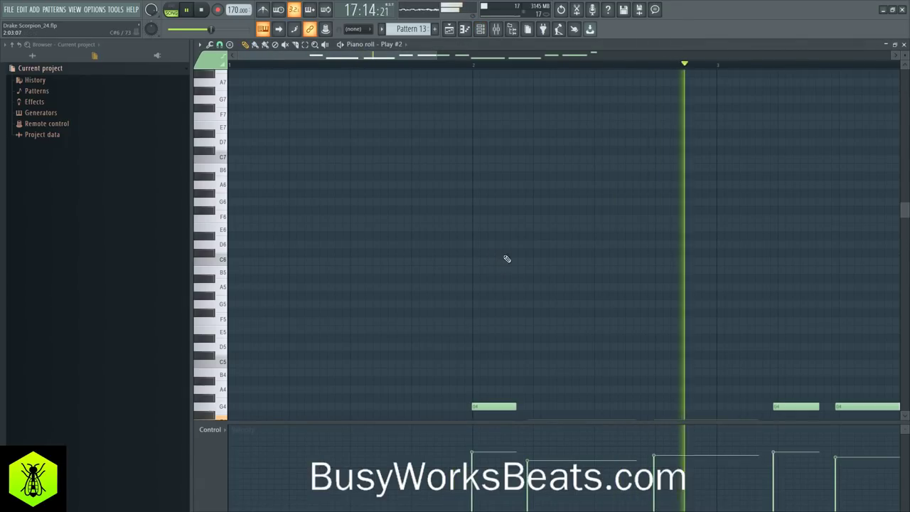
{"action": "scroll", "coordinate": [651, 66], "scroll_direction": "down", "scroll_amount": 1}
{"action": "scroll", "coordinate": [682, 204], "scroll_direction": "down", "scroll_amount": 3}
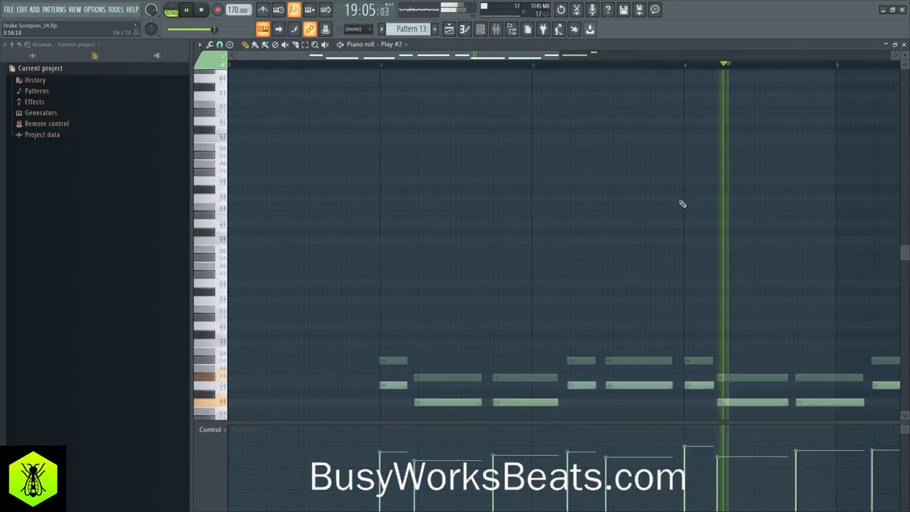
{"action": "scroll", "coordinate": [626, 72], "scroll_direction": "down", "scroll_amount": 1}
Lower the last short note of the vocal melody to D#4 and play the part again from bar 16.
{"action": "key", "text": "space"}
{"action": "left_click_drag", "start_coordinate": [670, 279], "coordinate": [674, 335]}
{"action": "key", "text": "space"}
{"action": "right_click", "coordinate": [705, 339]}
{"action": "key", "text": "space"}
{"action": "left_click", "coordinate": [675, 288], "text": "ctrl"}
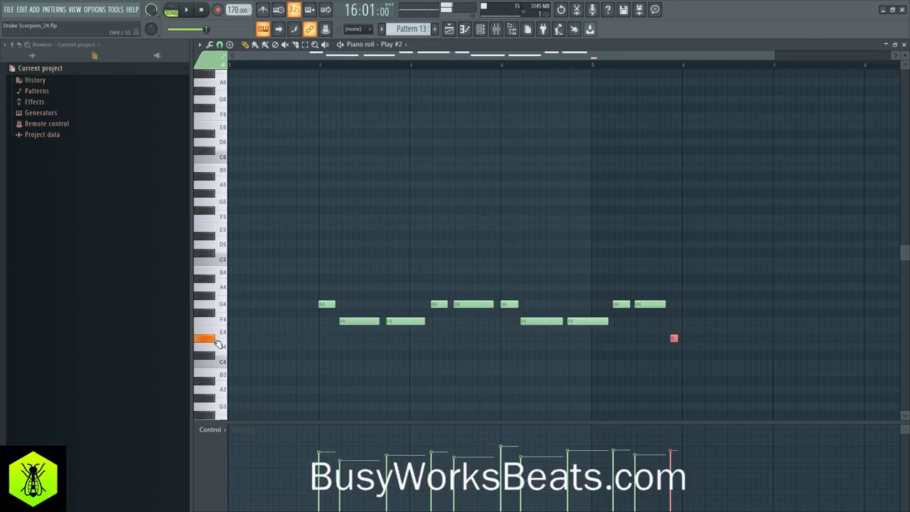
{"action": "key", "text": "space"}
{"action": "left_click", "coordinate": [352, 252], "text": "ctrl"}
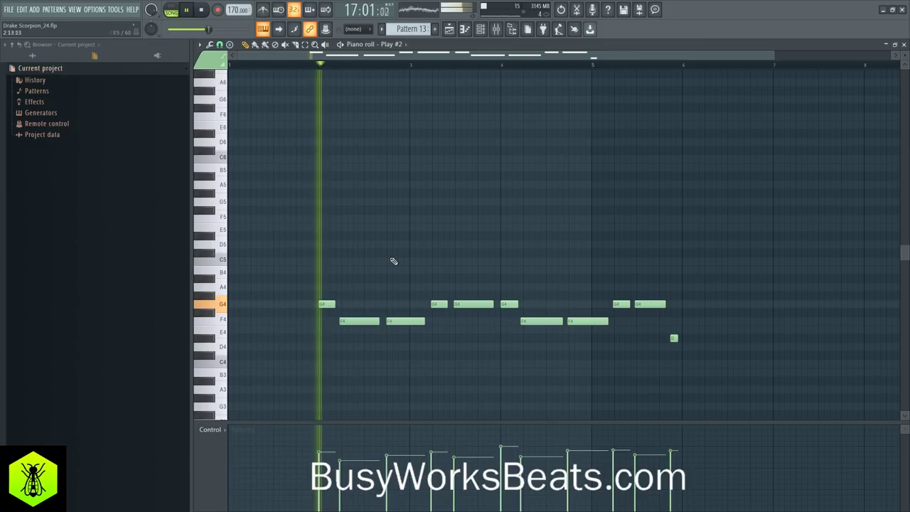
Add Fruity Reeverb 2 to the Play #2 vocal's mixer track and lower its wet level.
{"action": "key", "text": "F6"}
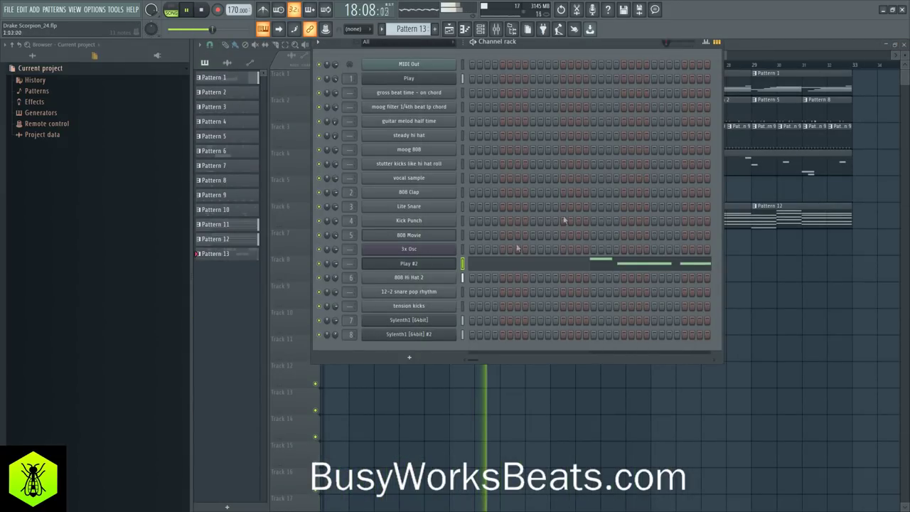
{"action": "left_click", "coordinate": [412, 264]}
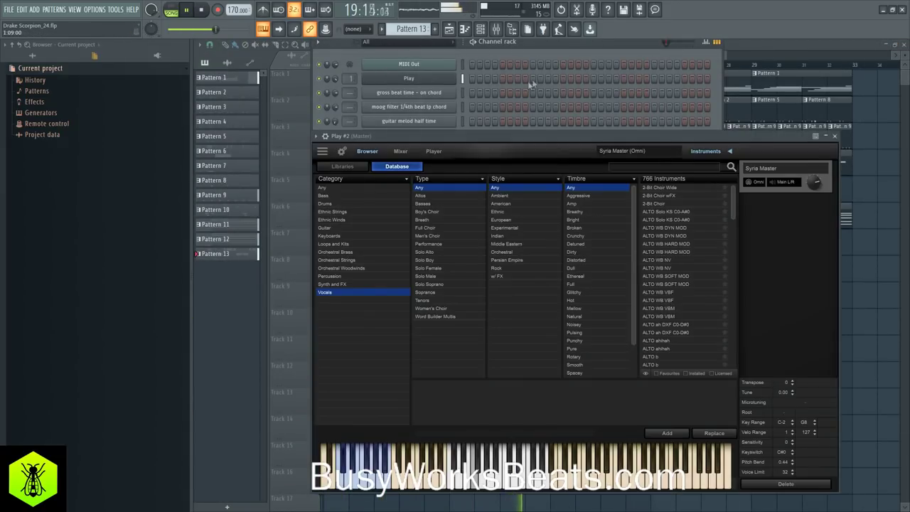
{"action": "key", "text": "F9"}
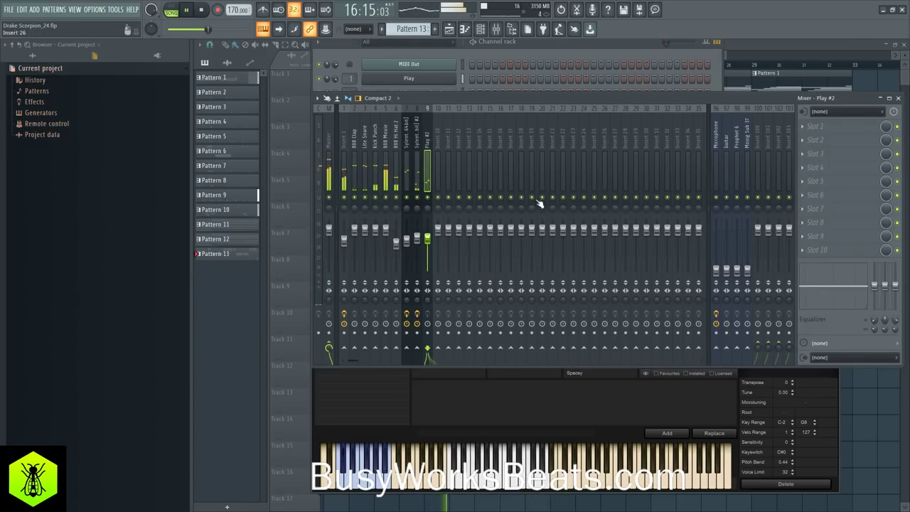
{"action": "left_click", "coordinate": [820, 128]}
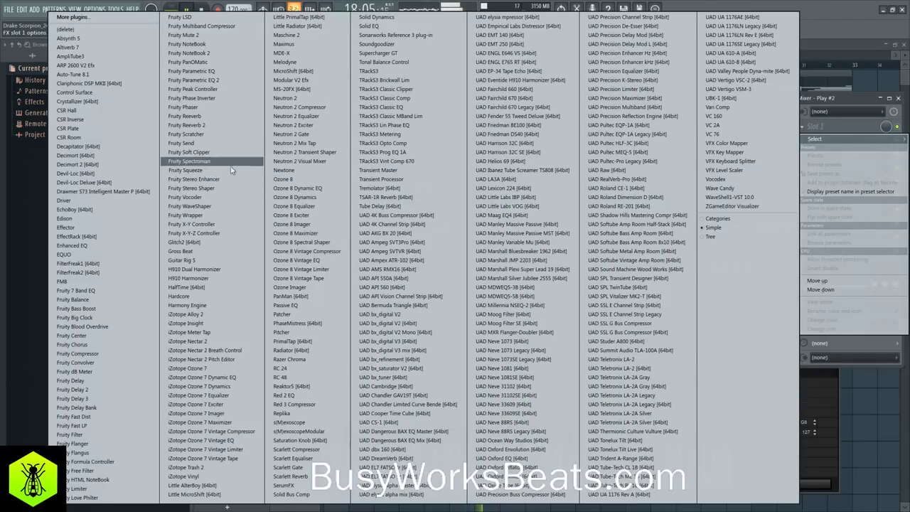
{"action": "left_click", "coordinate": [188, 126]}
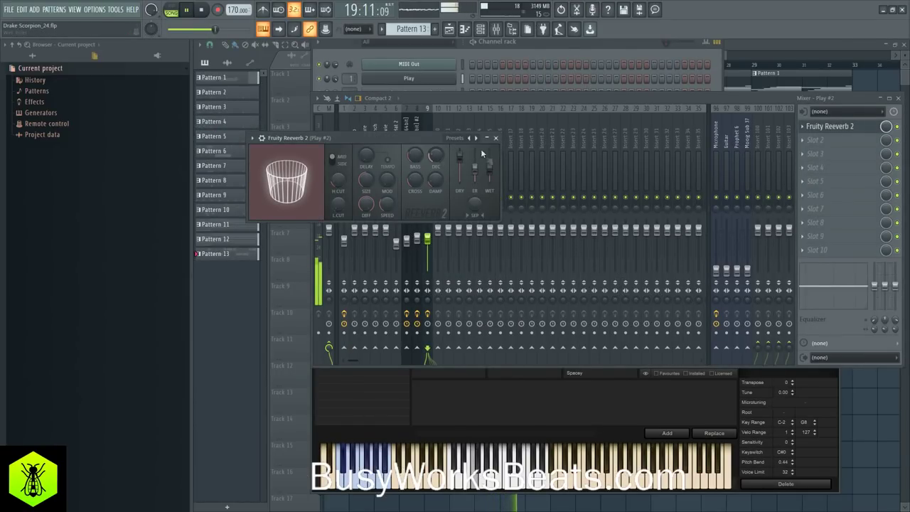
{"action": "left_click_drag", "start_coordinate": [489, 165], "coordinate": [489, 175]}
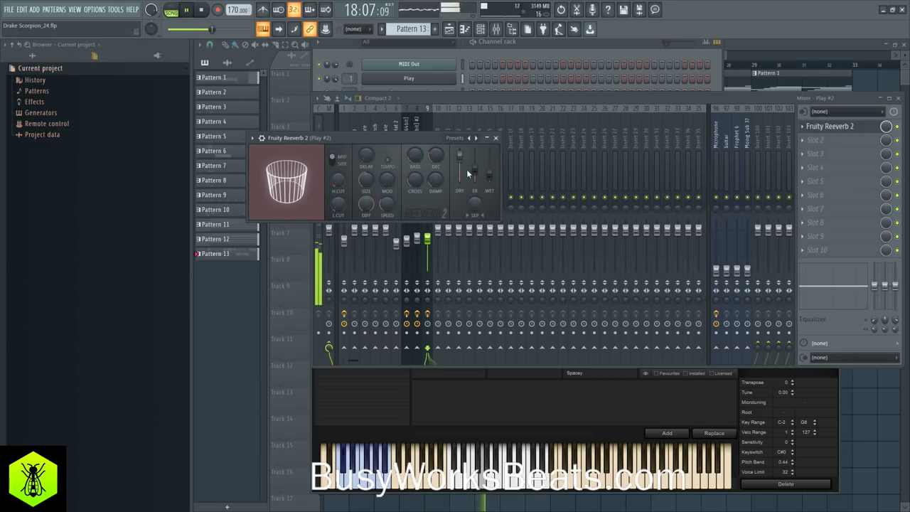
{"action": "left_click", "coordinate": [497, 138]}
Examine the Syria Master vocal's player settings in the Play #2 instrument.
{"action": "left_click", "coordinate": [618, 407]}
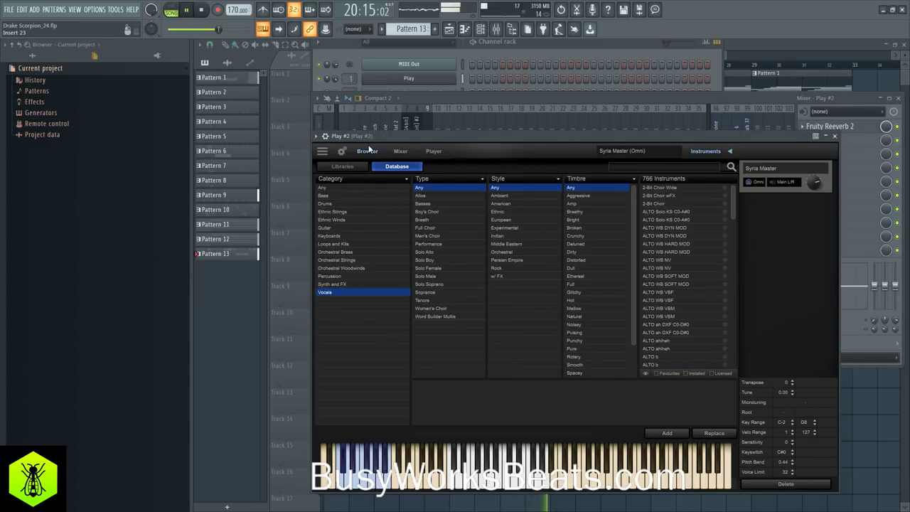
{"action": "left_click", "coordinate": [434, 151]}
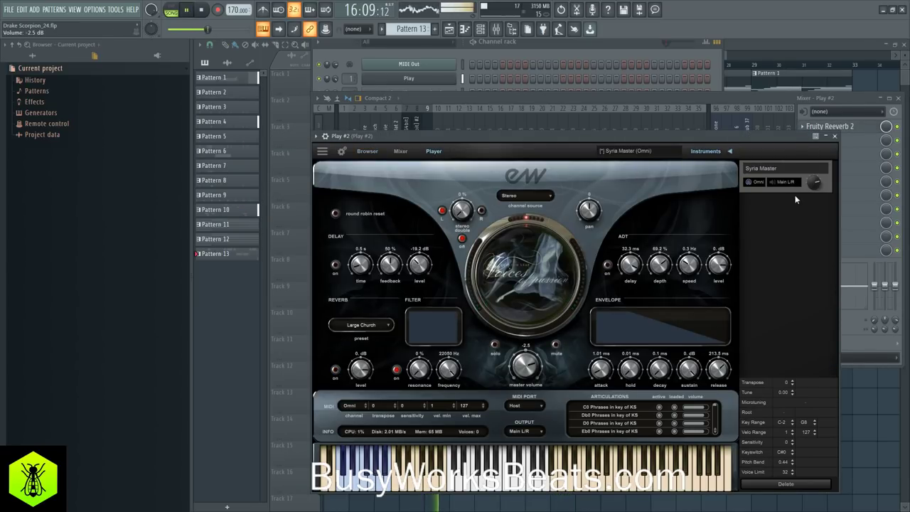
{"action": "left_click", "coordinate": [835, 136]}
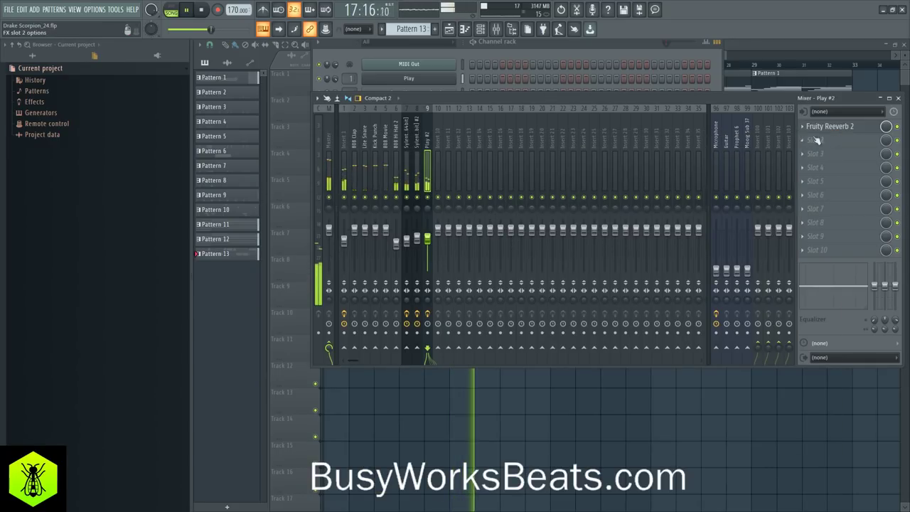
Lower the dry level and raise the wet level of the Play #2 vocal's Fruity Reeverb 2.
{"action": "left_click", "coordinate": [829, 128]}
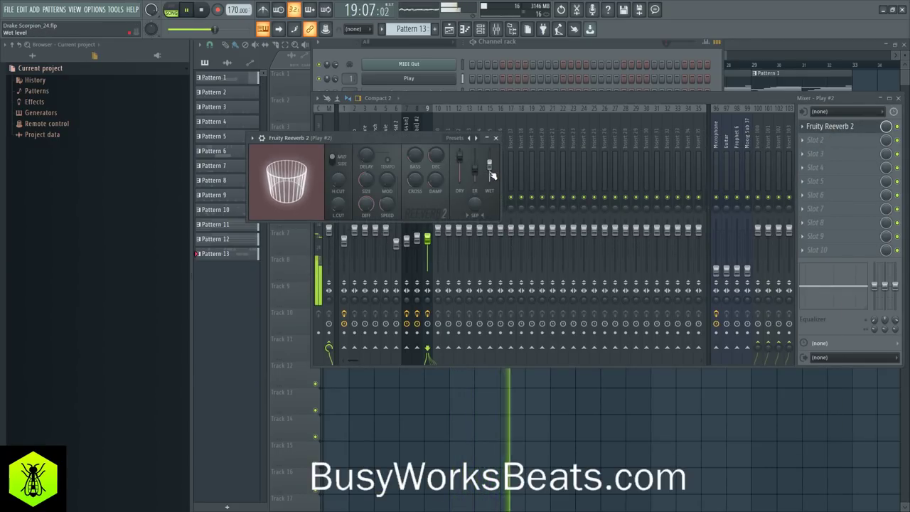
{"action": "left_click_drag", "start_coordinate": [460, 157], "coordinate": [460, 164]}
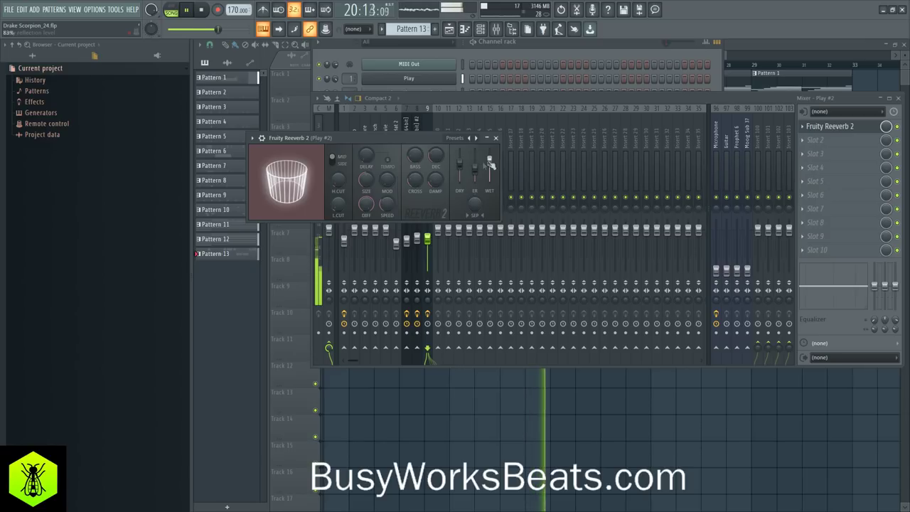
{"action": "left_click", "coordinate": [502, 50]}
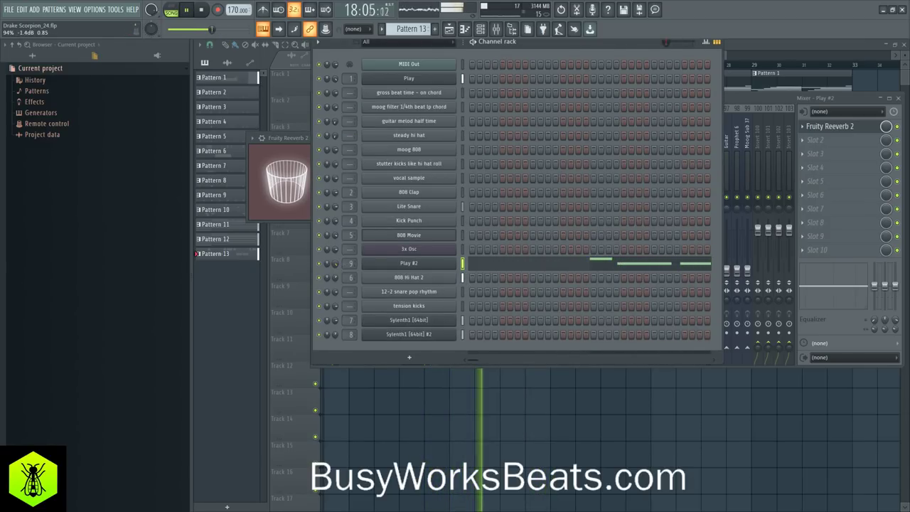
{"action": "left_click", "coordinate": [838, 127]}
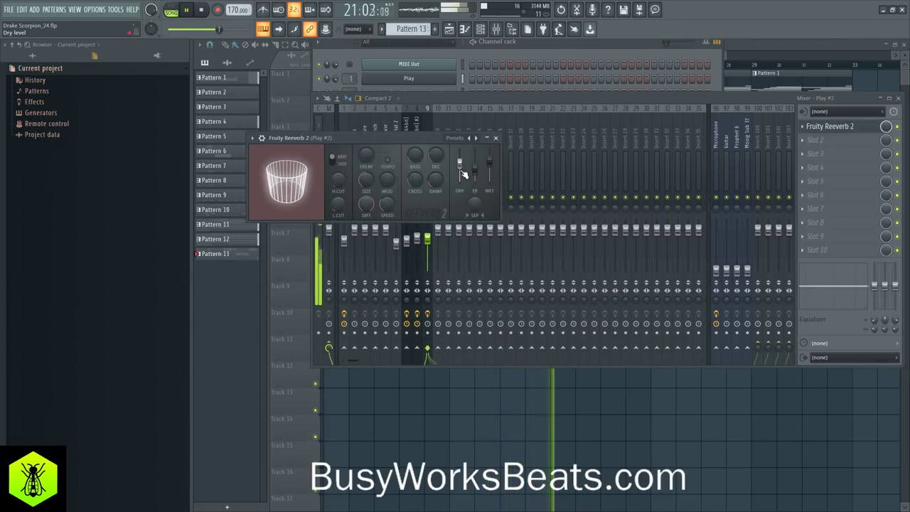
{"action": "left_click", "coordinate": [426, 121]}
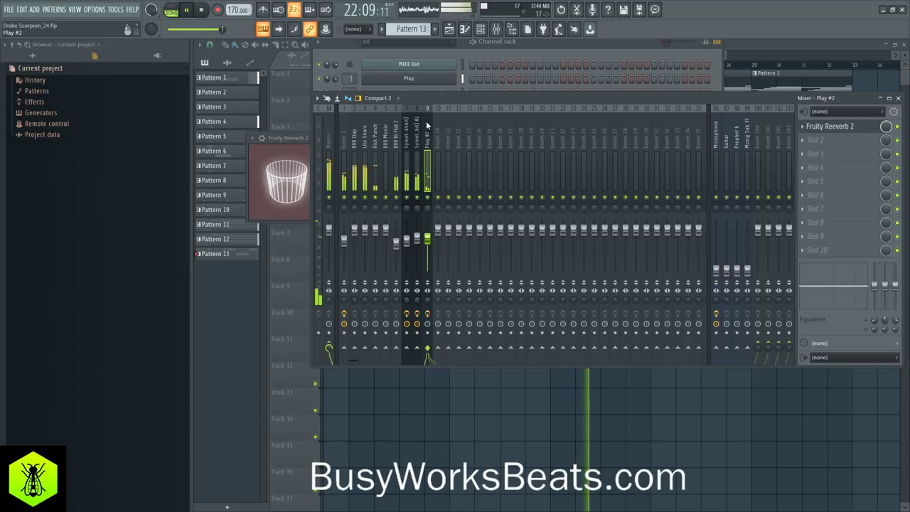
Place a second Pattern 13 clip on Track 7 from bar 24 and save the project as Drake Scorpion_25.
{"action": "left_click", "coordinate": [483, 435]}
{"action": "left_click_drag", "start_coordinate": [662, 246], "coordinate": [642, 243]}
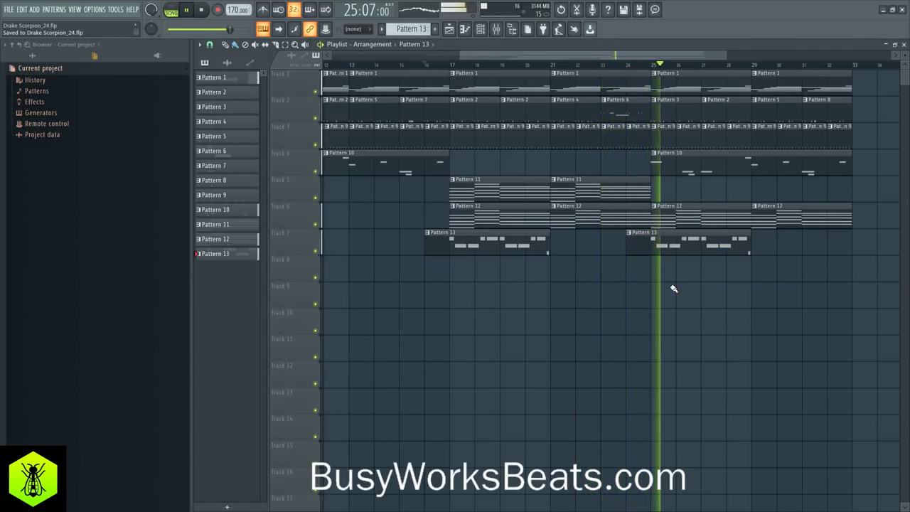
{"action": "scroll", "coordinate": [538, 66], "scroll_direction": "down", "scroll_amount": 5}
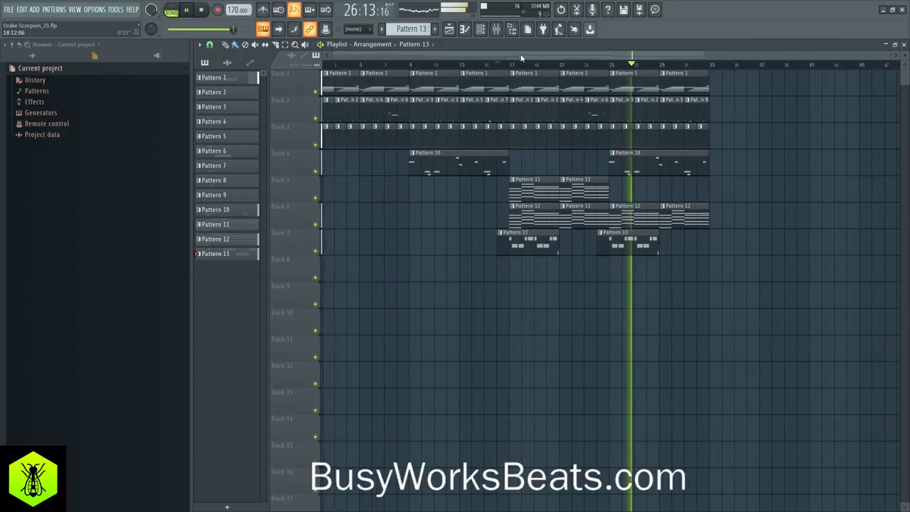
Add Fruity parametric EQ 2 to the Play #2 track, lower its band 1 level, and save the project as Drake Scorpion_26.
{"action": "left_click", "coordinate": [496, 28]}
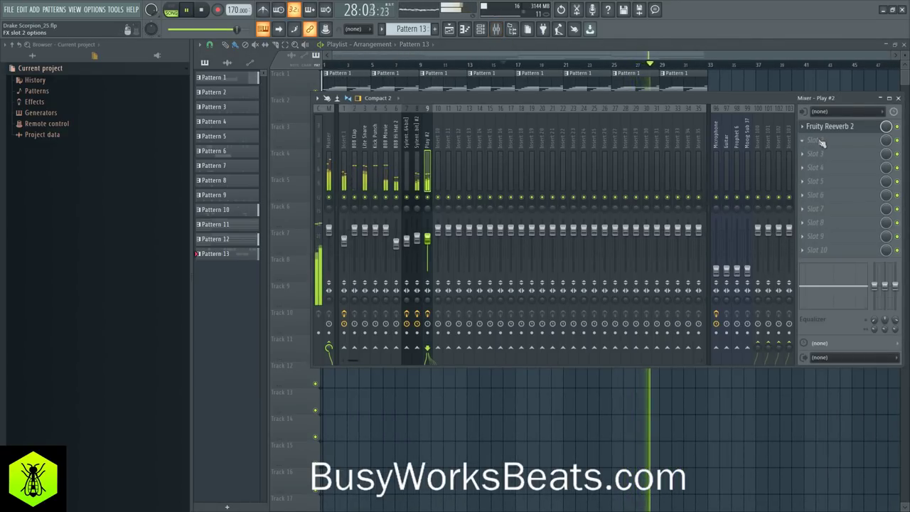
{"action": "left_click", "coordinate": [819, 141]}
{"action": "mouse_move", "coordinate": [814, 152]}
{"action": "left_click", "coordinate": [194, 80]}
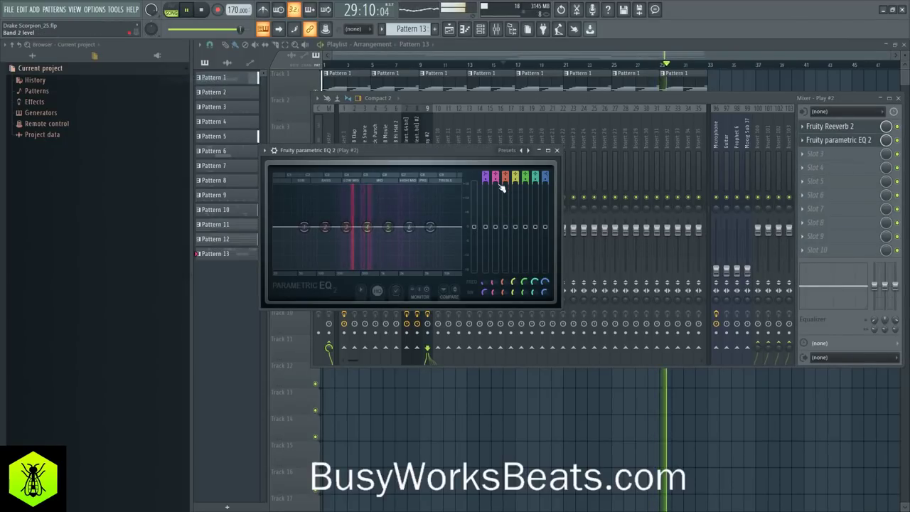
{"action": "left_click_drag", "start_coordinate": [485, 176], "coordinate": [487, 261]}
{"action": "left_click", "coordinate": [557, 151]}
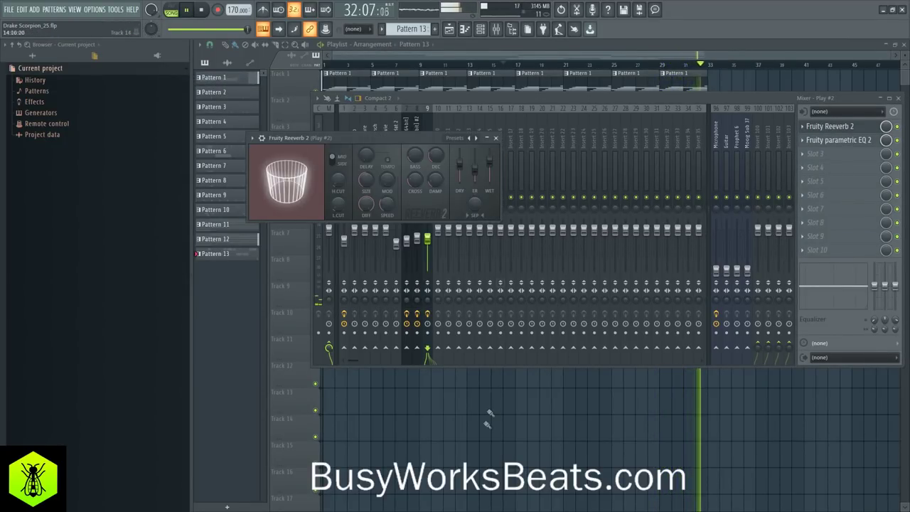
{"action": "right_click", "coordinate": [487, 420]}
{"action": "key", "text": "ctrl+s"}
{"action": "key", "text": "ctrl+n"}
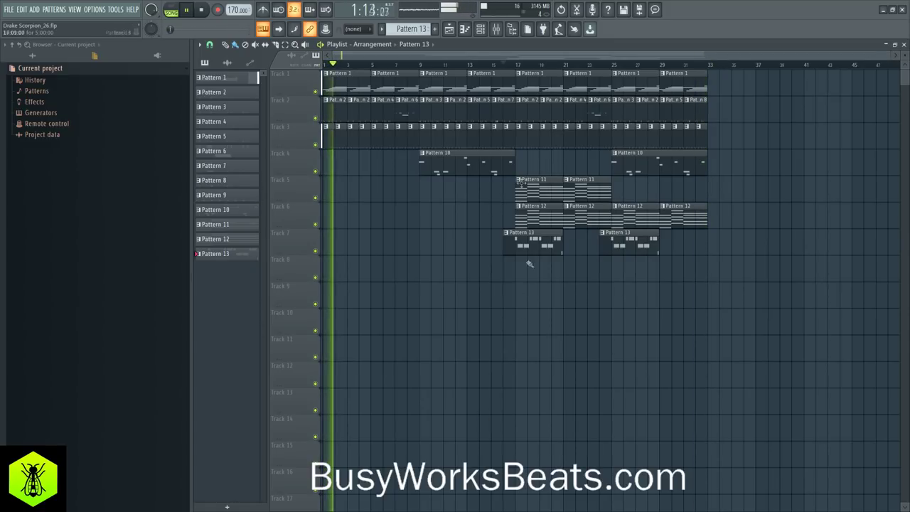
Reset the Microphone mixer track's volume to its default level and save the project as Drake Scorpion_27.
{"action": "left_click", "coordinate": [496, 29]}
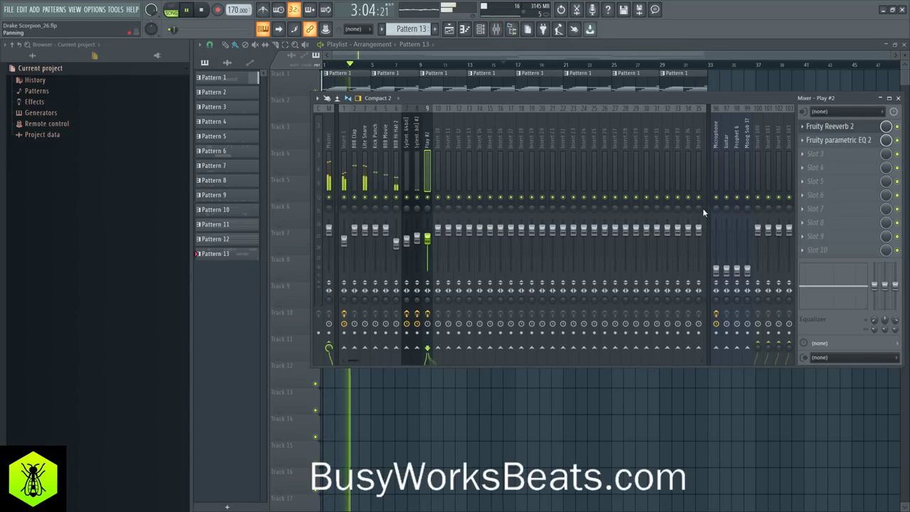
{"action": "left_click", "coordinate": [715, 152]}
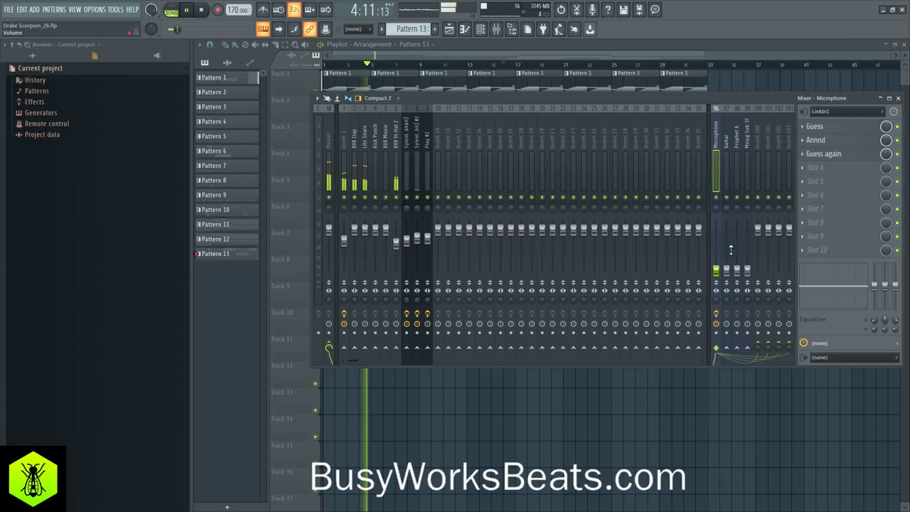
{"action": "right_click", "coordinate": [718, 270]}
{"action": "left_click", "coordinate": [734, 274]}
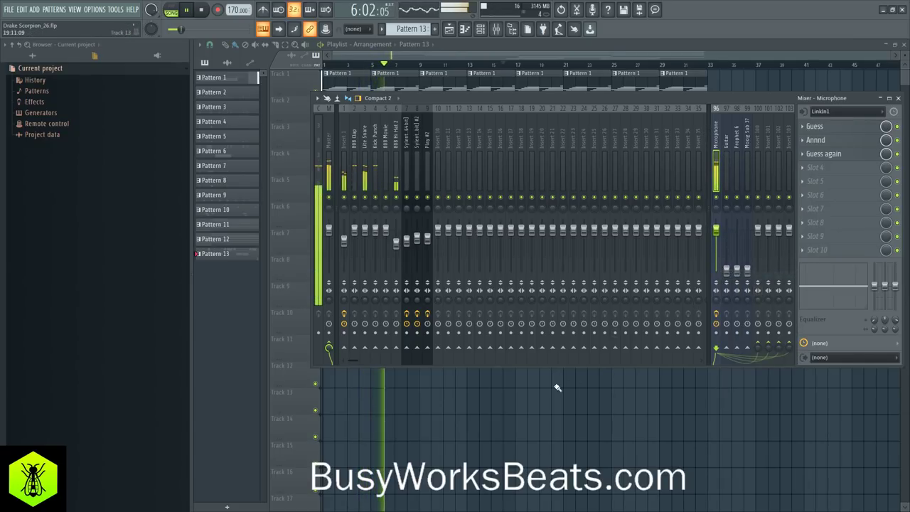
{"action": "key", "text": "F9"}
{"action": "key", "text": "ctrl+n"}
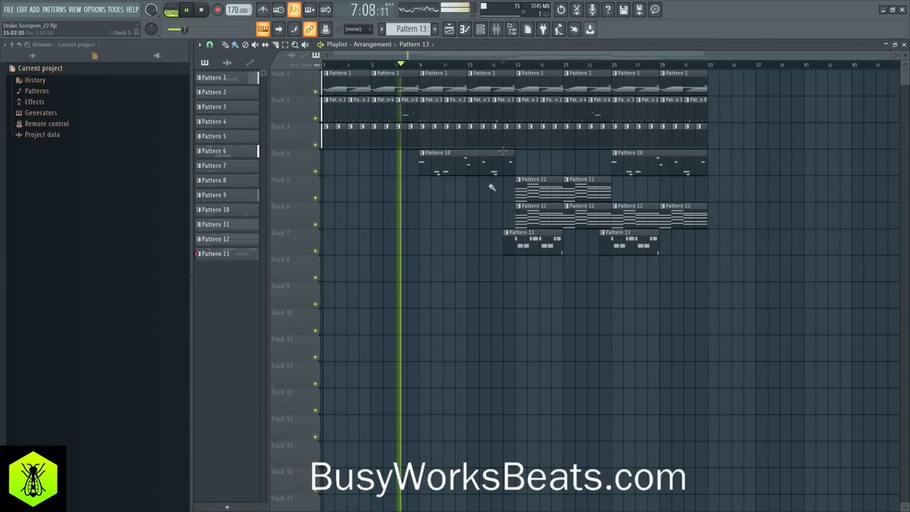
Stop playback and create a new empty Pattern 15.
{"action": "left_click", "coordinate": [480, 29]}
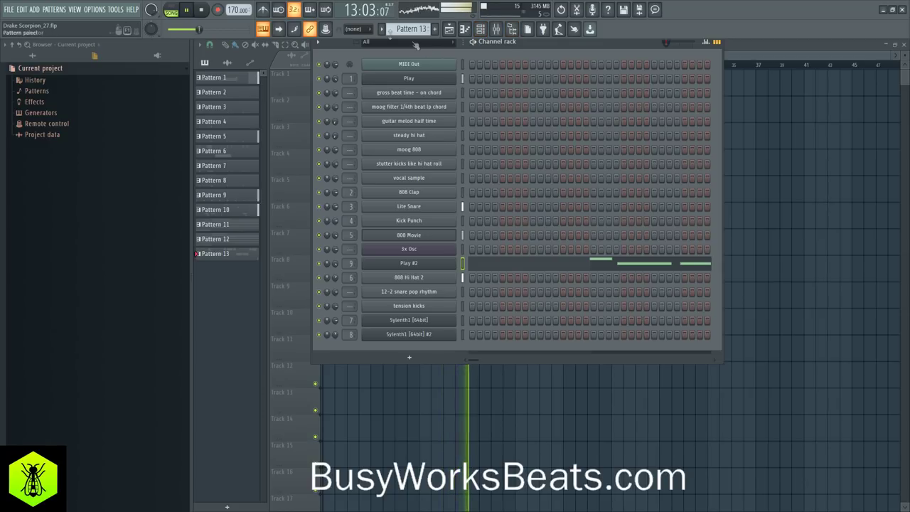
{"action": "key", "text": "space"}
{"action": "left_click", "coordinate": [435, 29]}
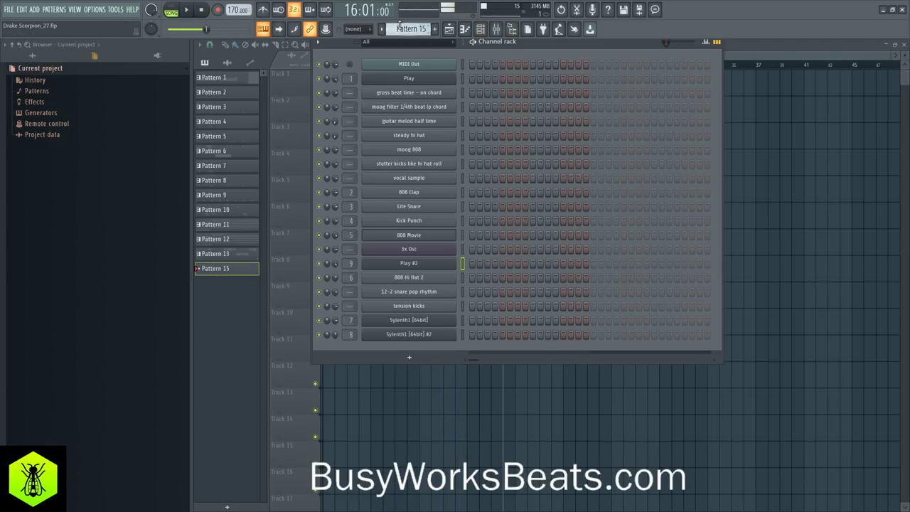
{"action": "key", "text": "F6"}
Add Fruity Soft Clipper to the first effect slot of the Kick Punch mixer track.
{"action": "key", "text": "space"}
{"action": "left_click", "coordinate": [498, 30]}
{"action": "key", "text": "space"}
{"action": "left_click", "coordinate": [366, 130]}
{"action": "left_click", "coordinate": [355, 134]}
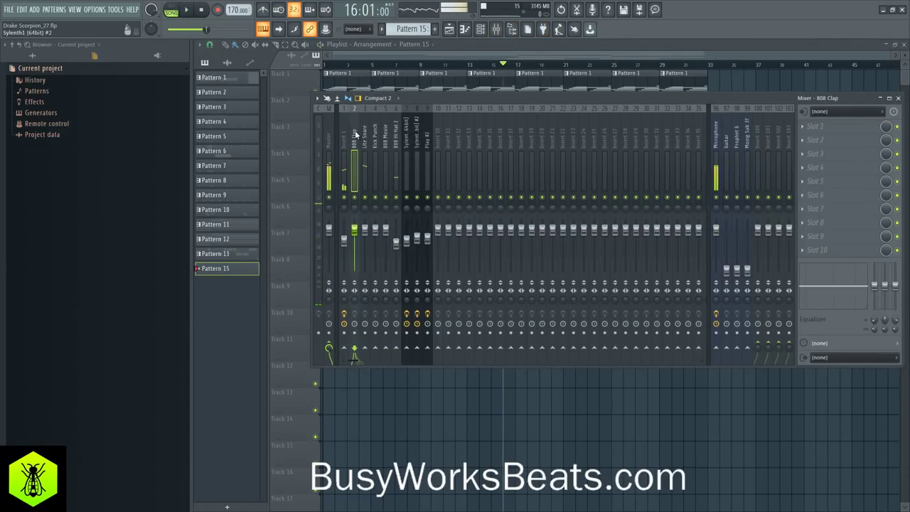
{"action": "left_click", "coordinate": [375, 142]}
{"action": "left_click", "coordinate": [811, 127]}
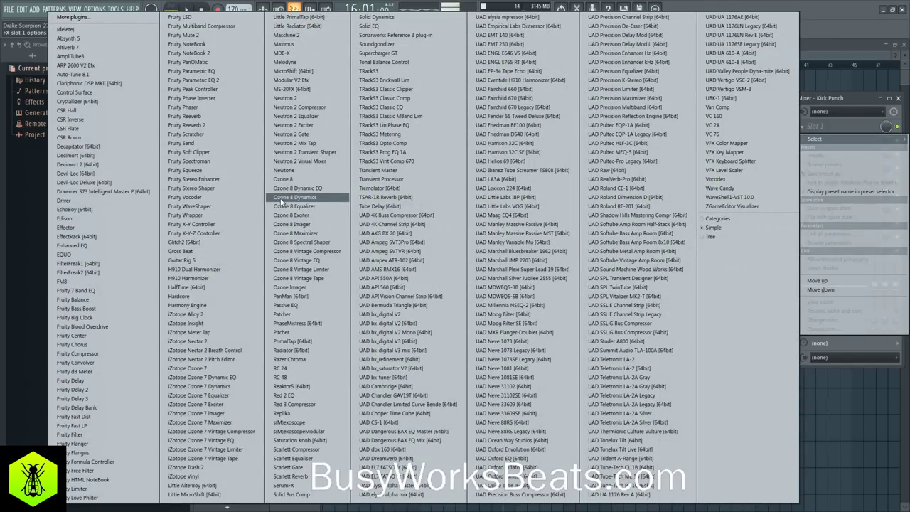
{"action": "left_click", "coordinate": [189, 151]}
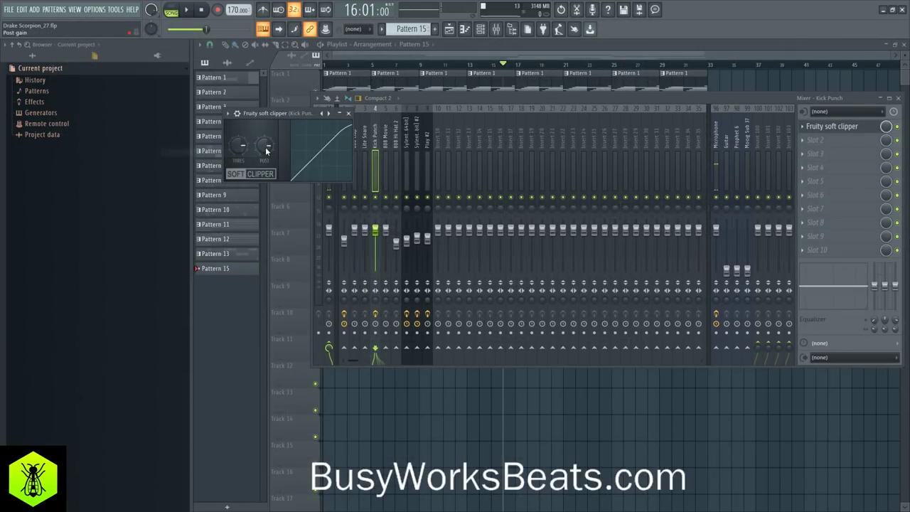
View the Kick Punch channel's miscellaneous settings during playback and lower the post gain of its Soft Clipper.
{"action": "left_click", "coordinate": [480, 31]}
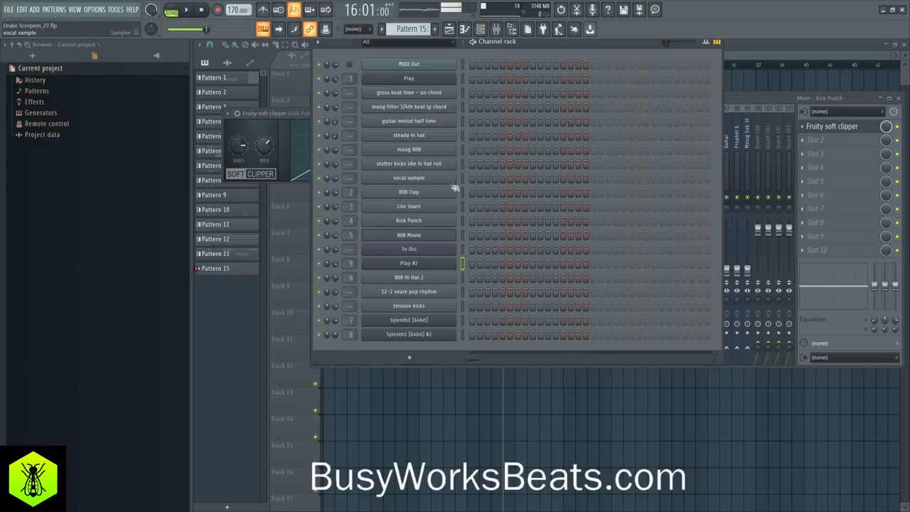
{"action": "left_click", "coordinate": [440, 223]}
{"action": "left_click", "coordinate": [314, 168]}
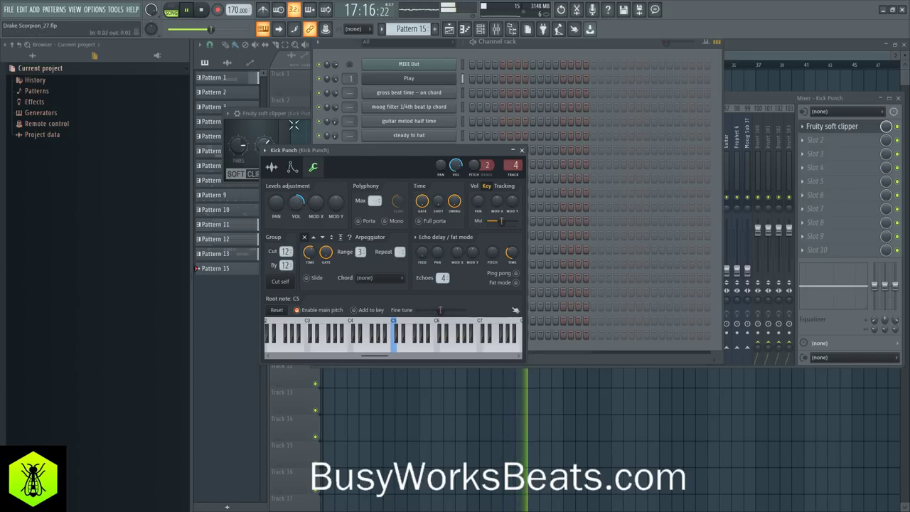
{"action": "left_click", "coordinate": [281, 114]}
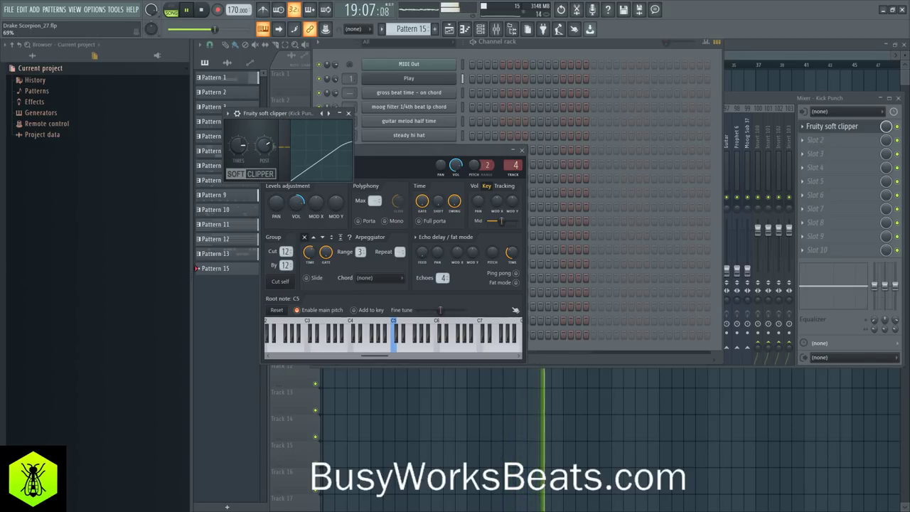
Add Fruity parametric EQ 2 to the Kick Punch track's second effect slot and slightly boost band 2 in the low end.
{"action": "left_click", "coordinate": [739, 101]}
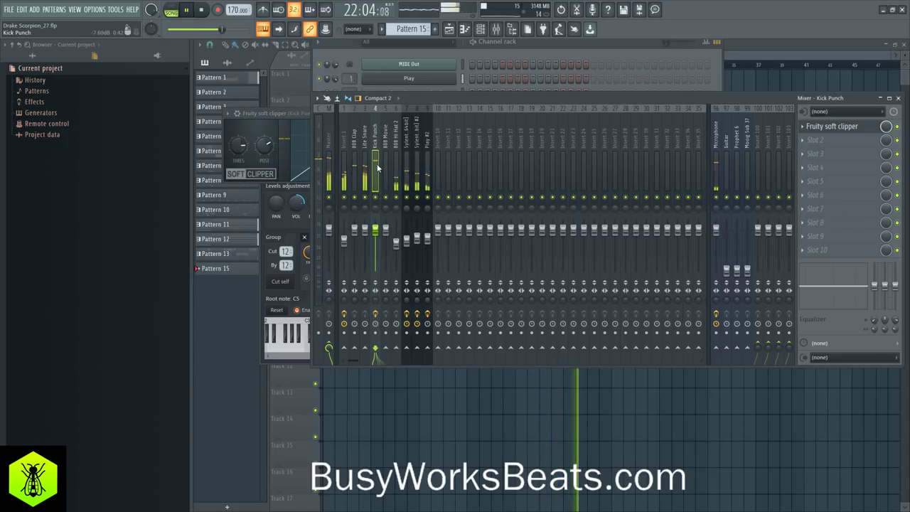
{"action": "left_click", "coordinate": [816, 140]}
{"action": "mouse_move", "coordinate": [814, 152]}
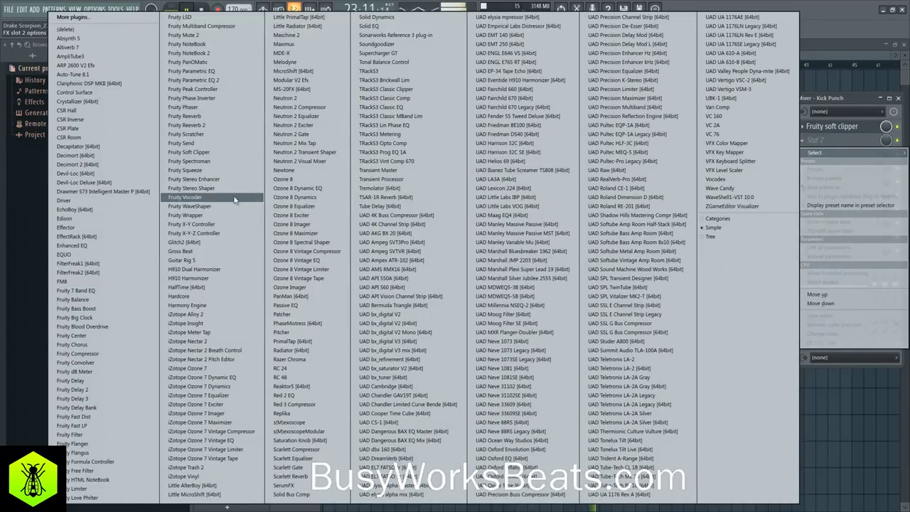
{"action": "left_click", "coordinate": [214, 80]}
{"action": "left_click_drag", "start_coordinate": [301, 203], "coordinate": [285, 195]}
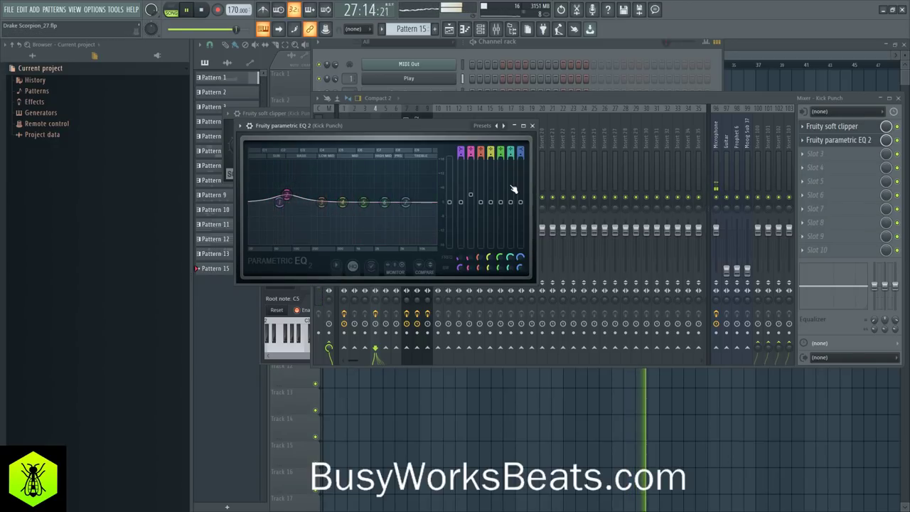
Close the Kick Punch EQ and Soft Clipper windows, bring the playlist arrangement into full view and stop playback.
{"action": "left_click", "coordinate": [532, 126]}
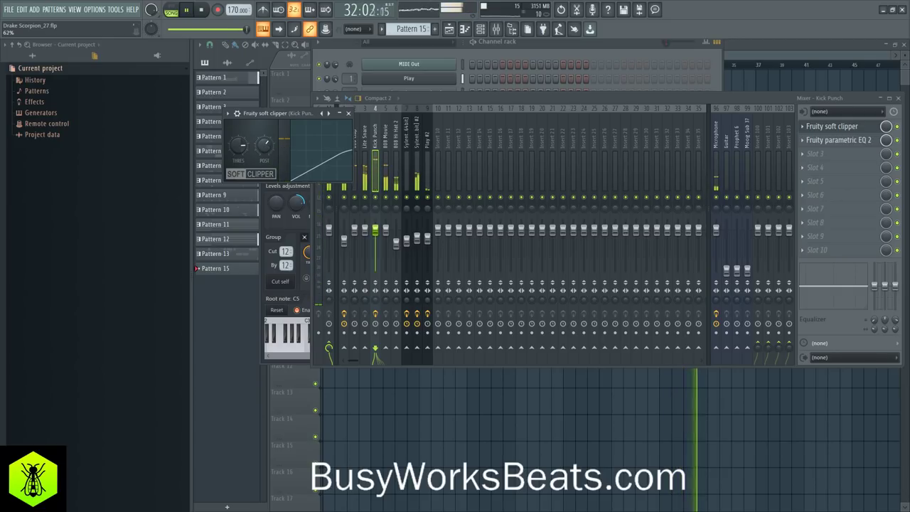
{"action": "left_click", "coordinate": [349, 113]}
{"action": "left_click", "coordinate": [541, 47]}
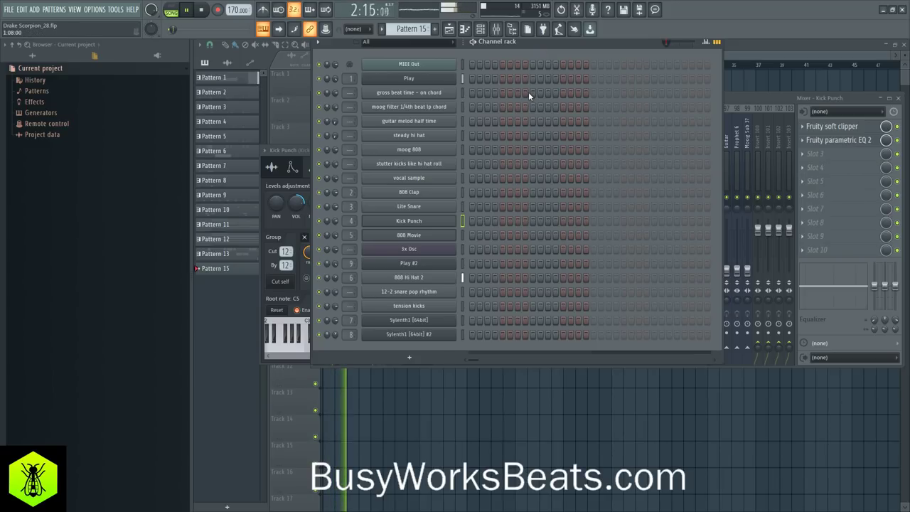
{"action": "left_click", "coordinate": [733, 97]}
{"action": "left_click", "coordinate": [508, 434]}
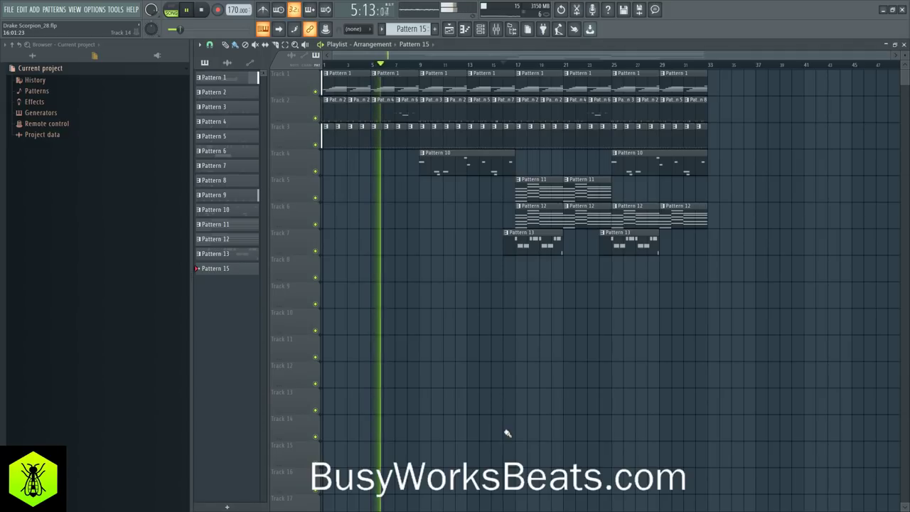
{"action": "key", "text": "space"}
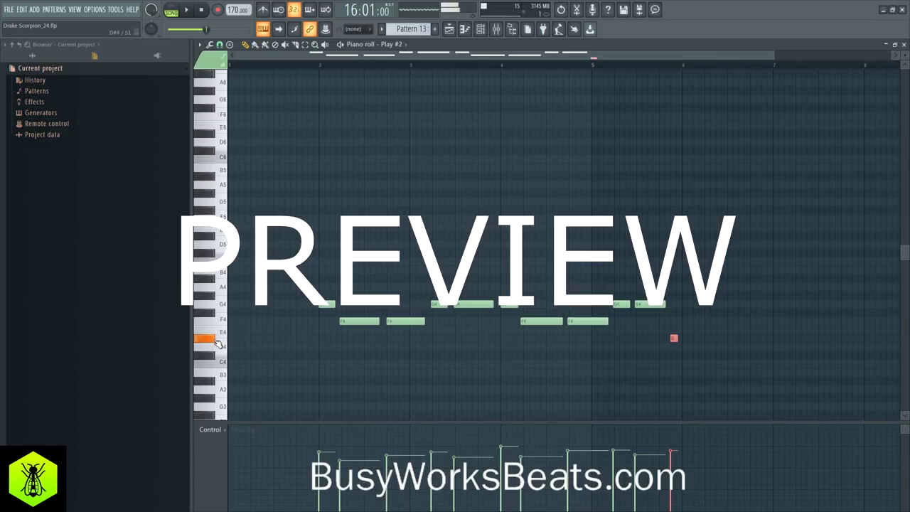
Start playback, close the Play #2 piano roll and add Fruity Reeverb 2 to the first effect slot of the Play #2 mixer track.
{"action": "key", "text": "space"}
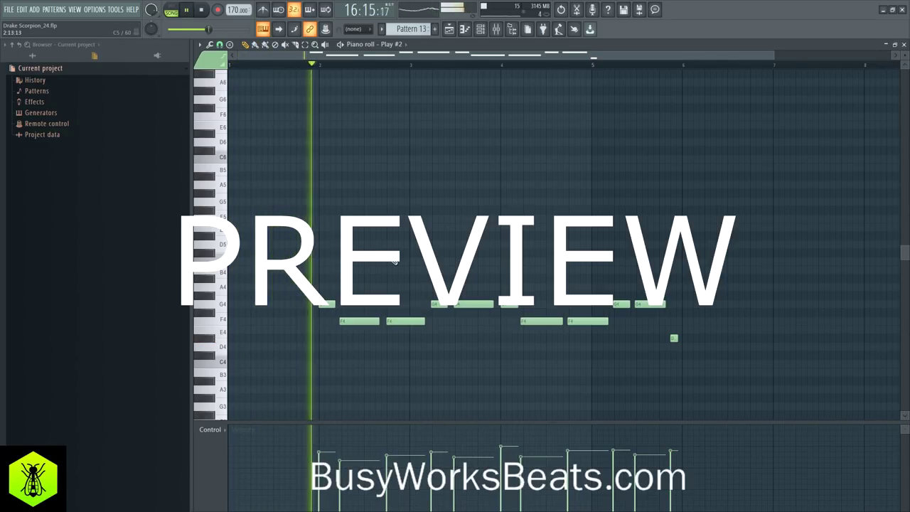
{"action": "left_click", "coordinate": [905, 45]}
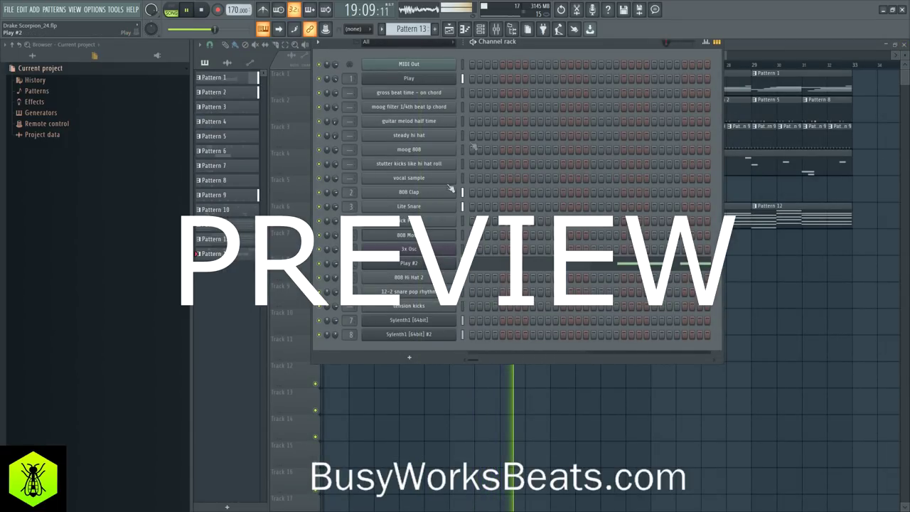
{"action": "left_click", "coordinate": [418, 263]}
{"action": "key", "text": "F9"}
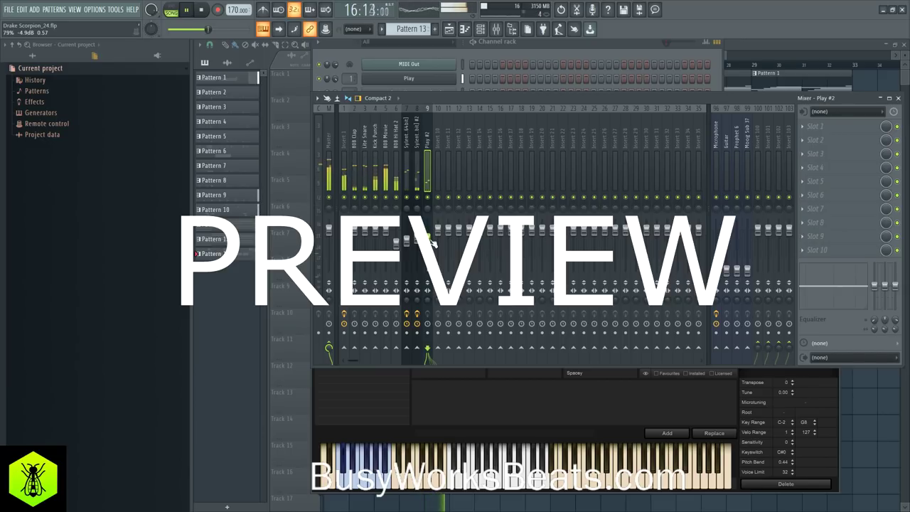
{"action": "left_click", "coordinate": [822, 127]}
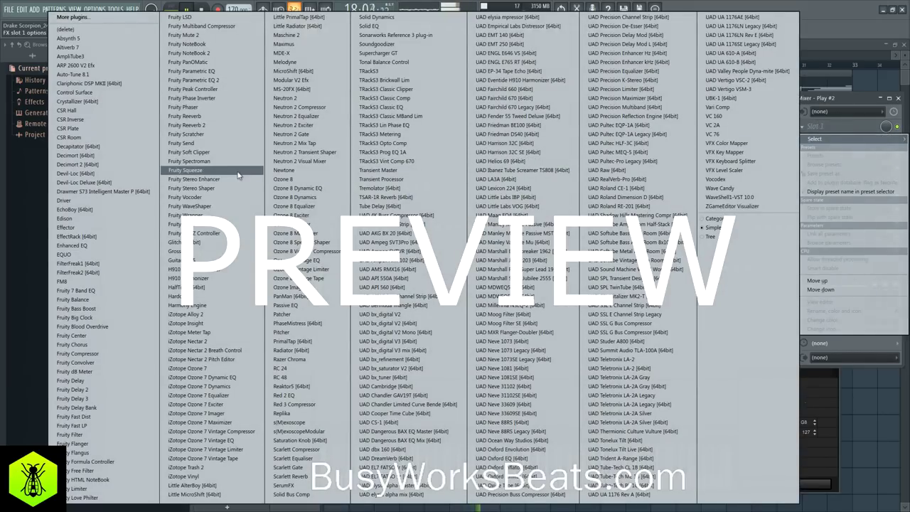
{"action": "left_click", "coordinate": [206, 127]}
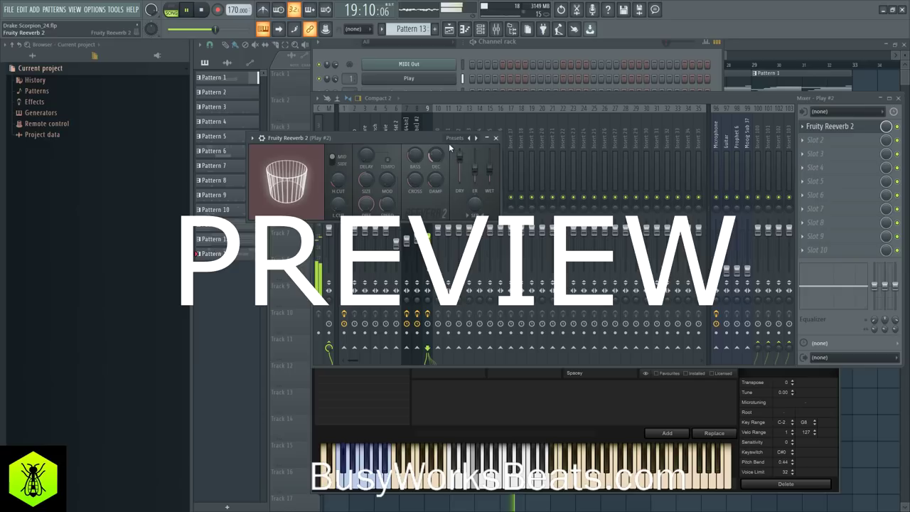